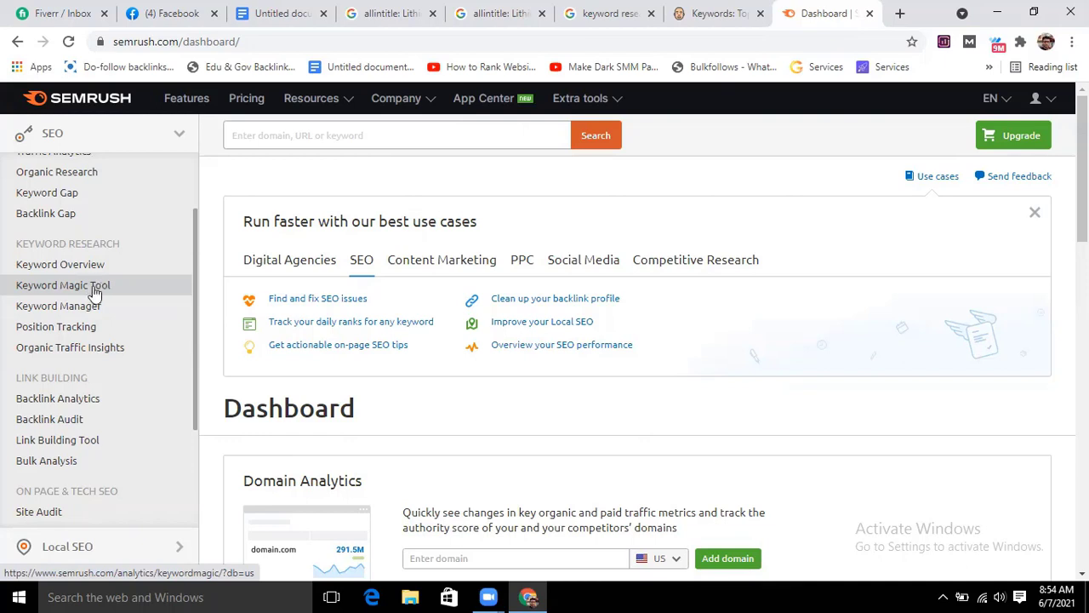
Step: Open the Keyword Magic Tool and enter "Lithium ion battery" as the keyword
left_click(95, 287)
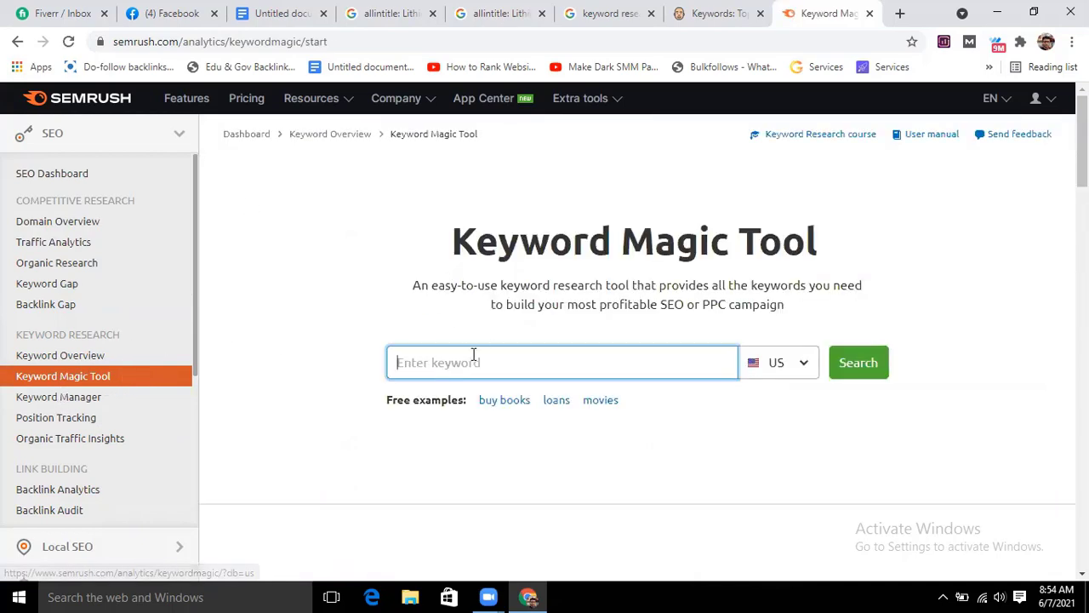
scroll(432, 292, "down", 1)
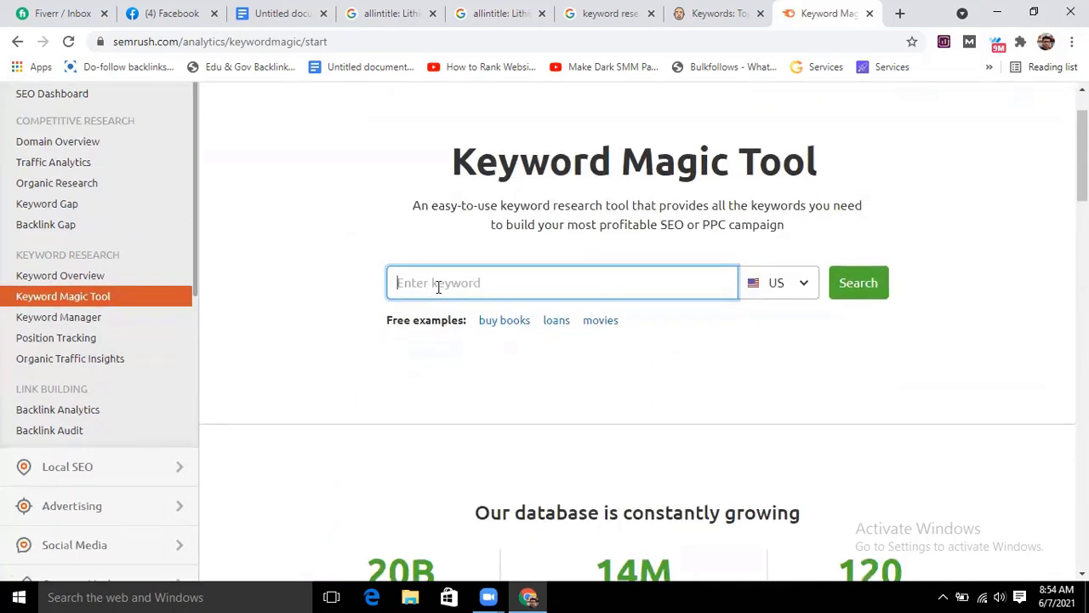
type("Lithium ion battery")
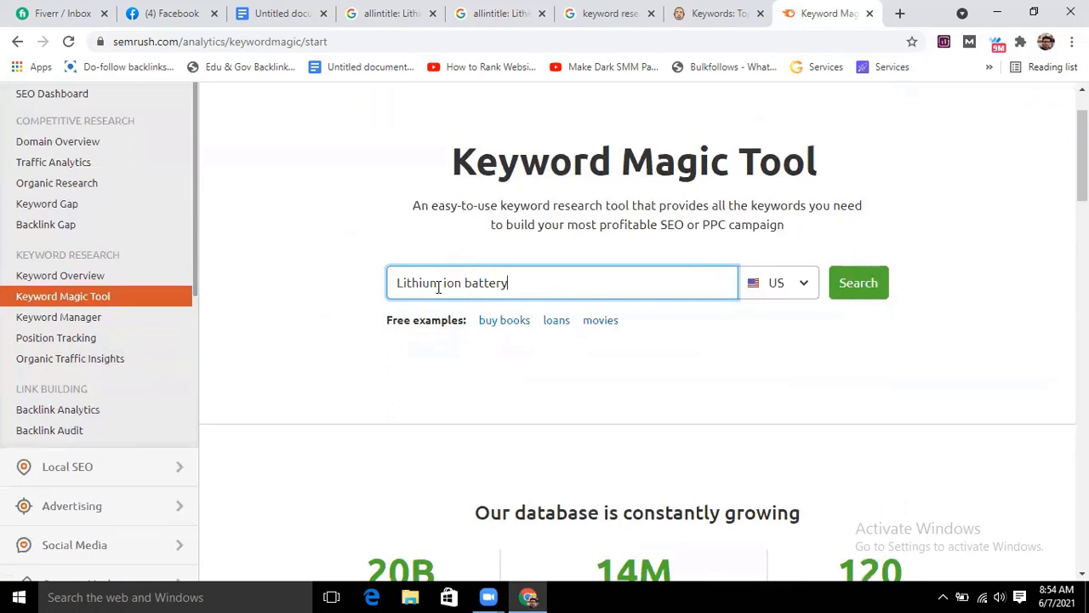
Step: Choose United States as the country database and run the keyword search
left_click(805, 286)
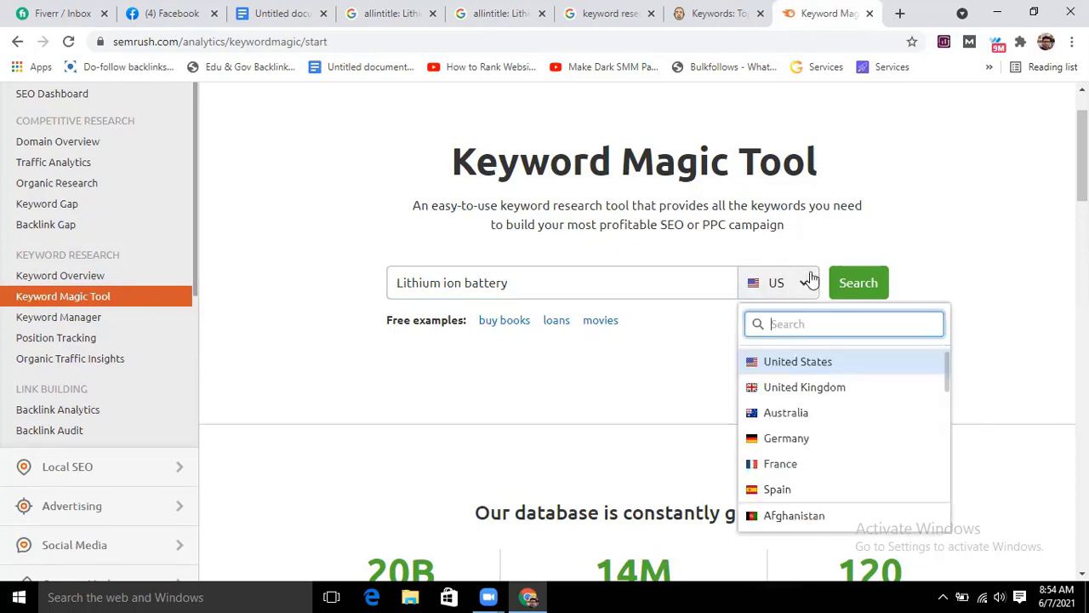
scroll(809, 442, "down", 15)
scroll(825, 452, "up", 15)
scroll(829, 452, "down", 15)
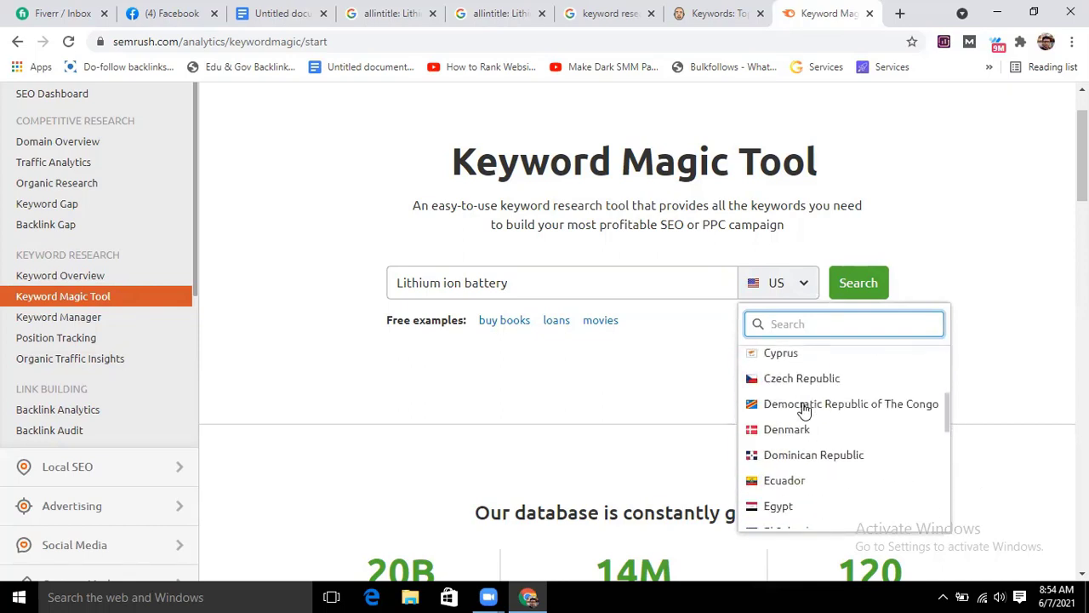
scroll(800, 426, "down", 10)
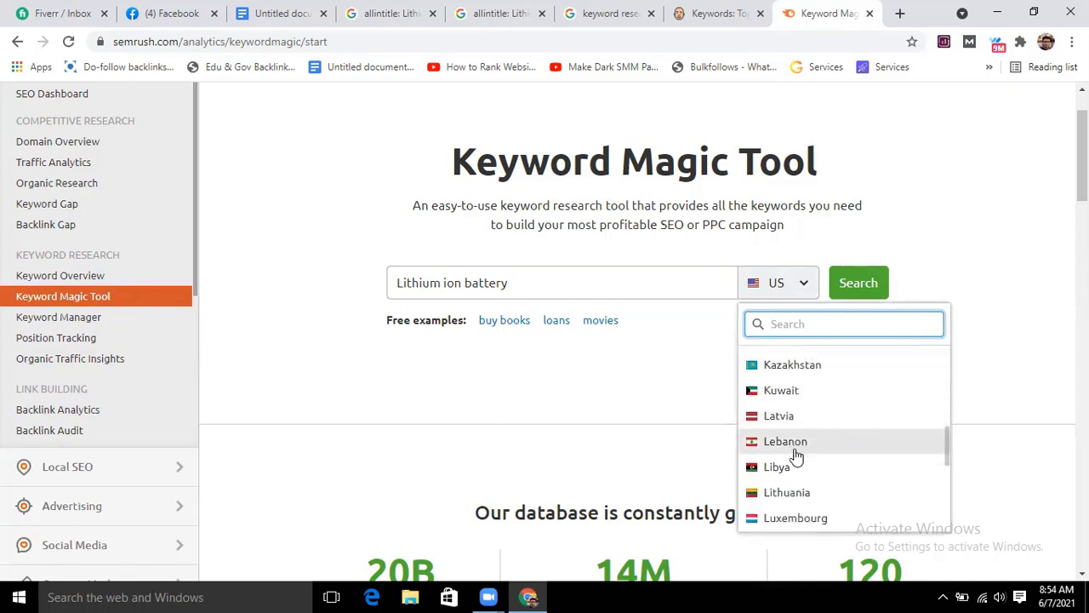
scroll(791, 453, "down", 5)
scroll(790, 452, "up", 20)
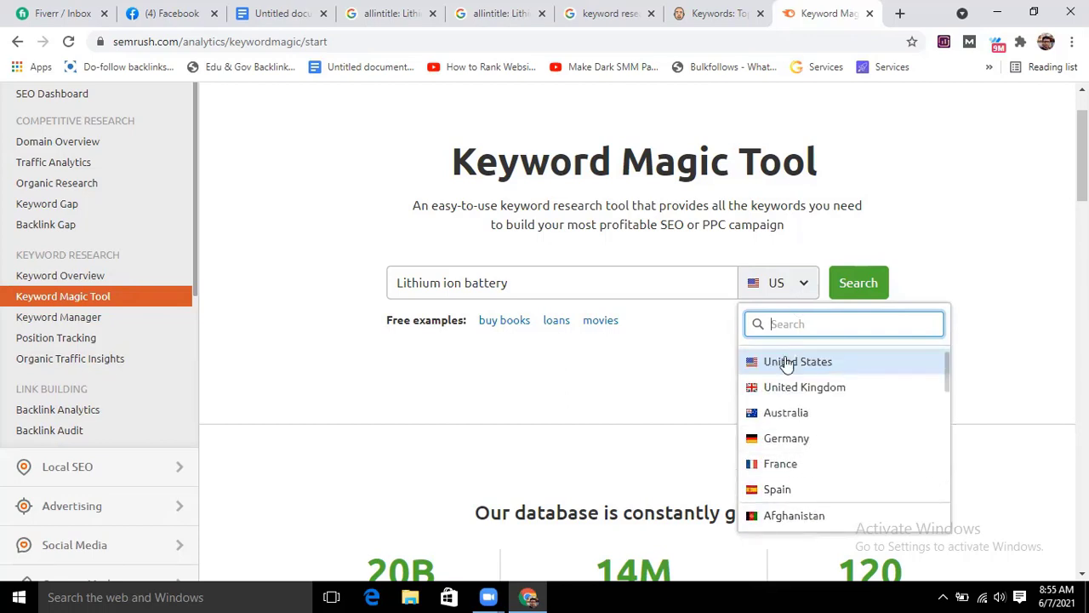
left_click(781, 362)
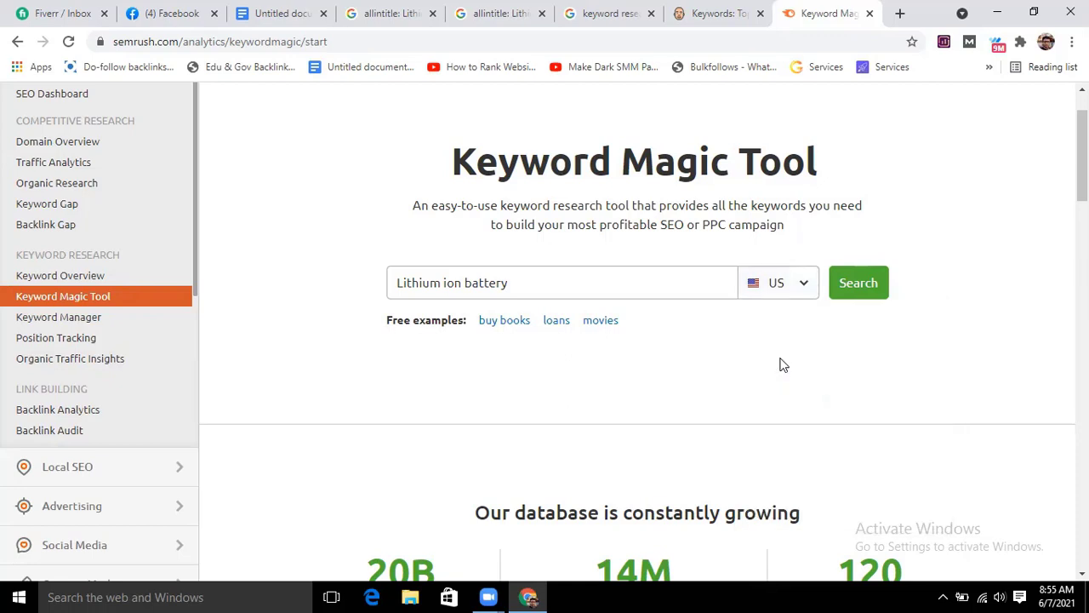
left_click(863, 283)
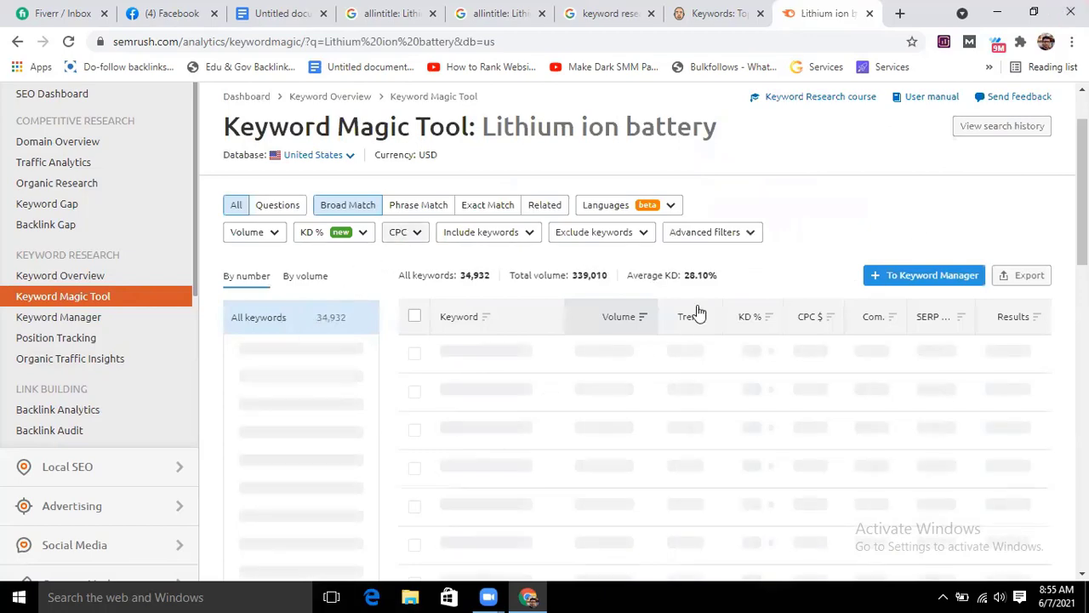
Step: Examine the lithium ion battery keyword suggestions, comparing their search volume, trend and keyword difficulty
scroll(686, 348, "down", 15)
scroll(617, 322, "up", 7)
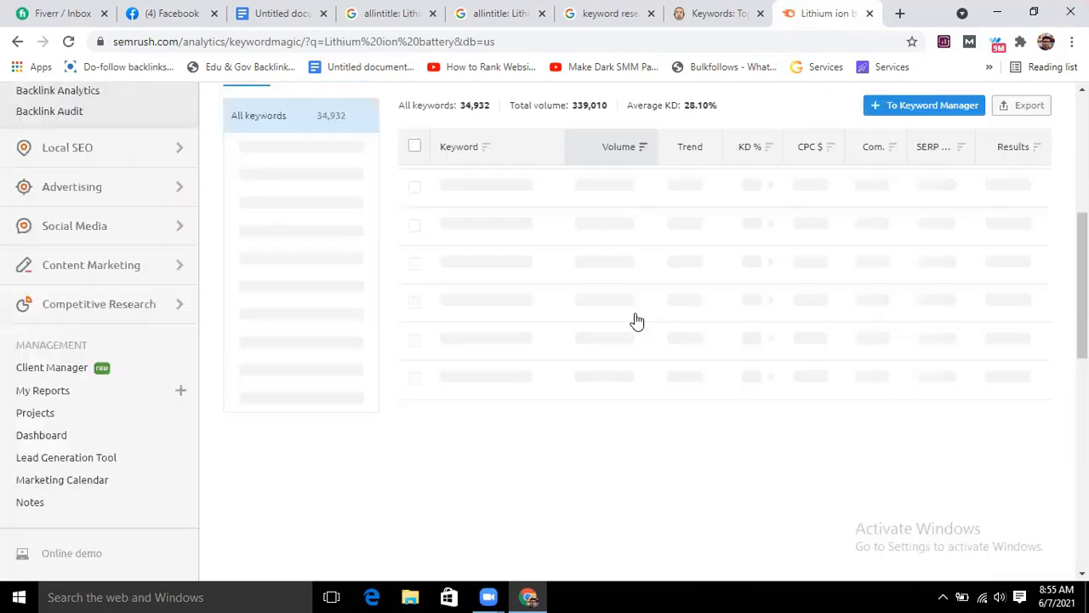
scroll(727, 225, "up", 3)
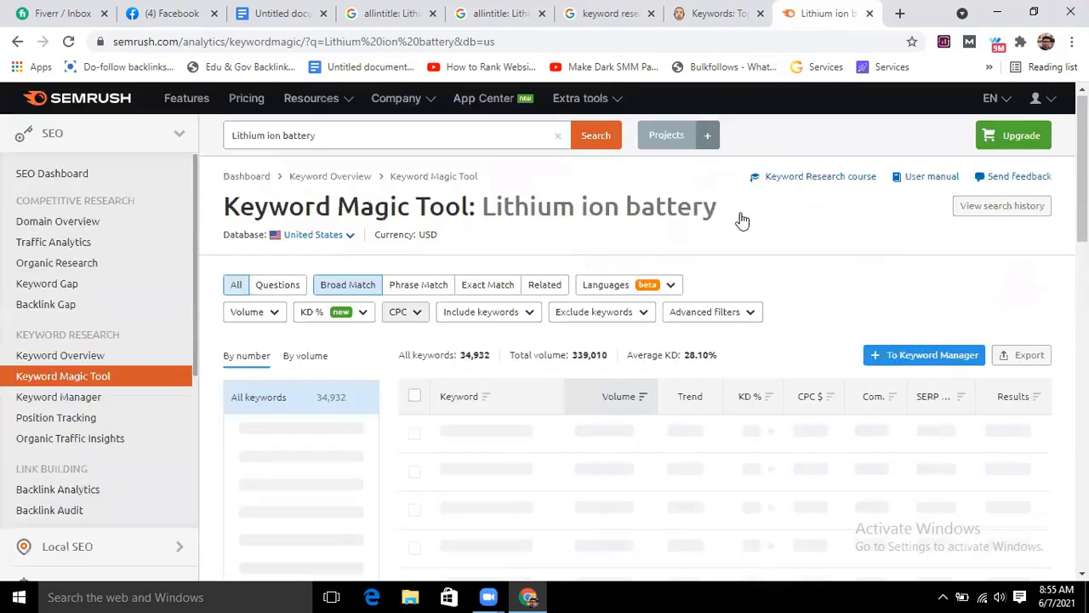
scroll(425, 323, "down", 7)
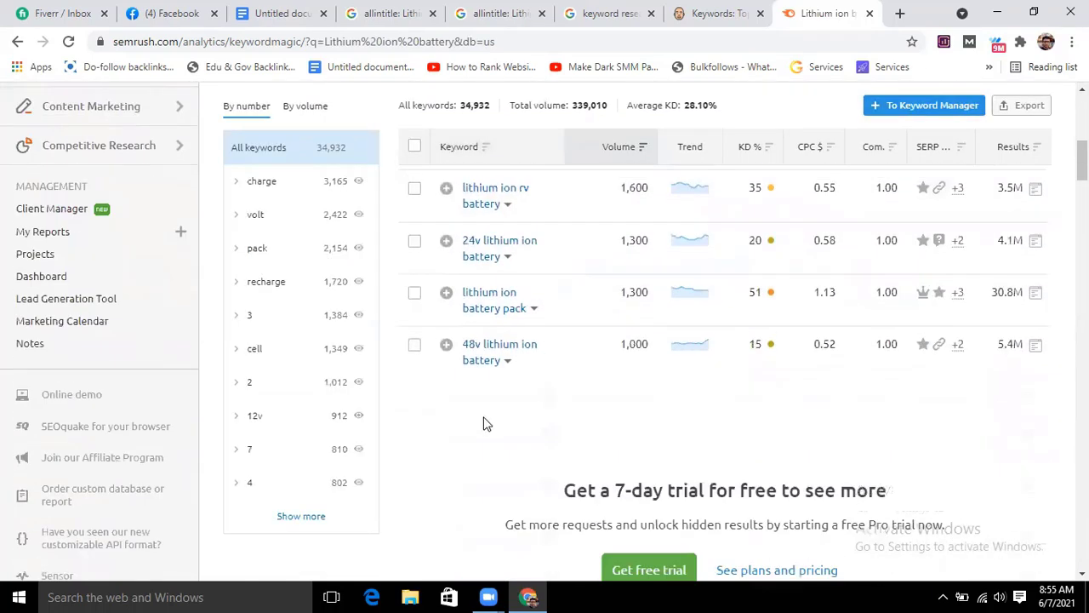
scroll(521, 396, "up", 5)
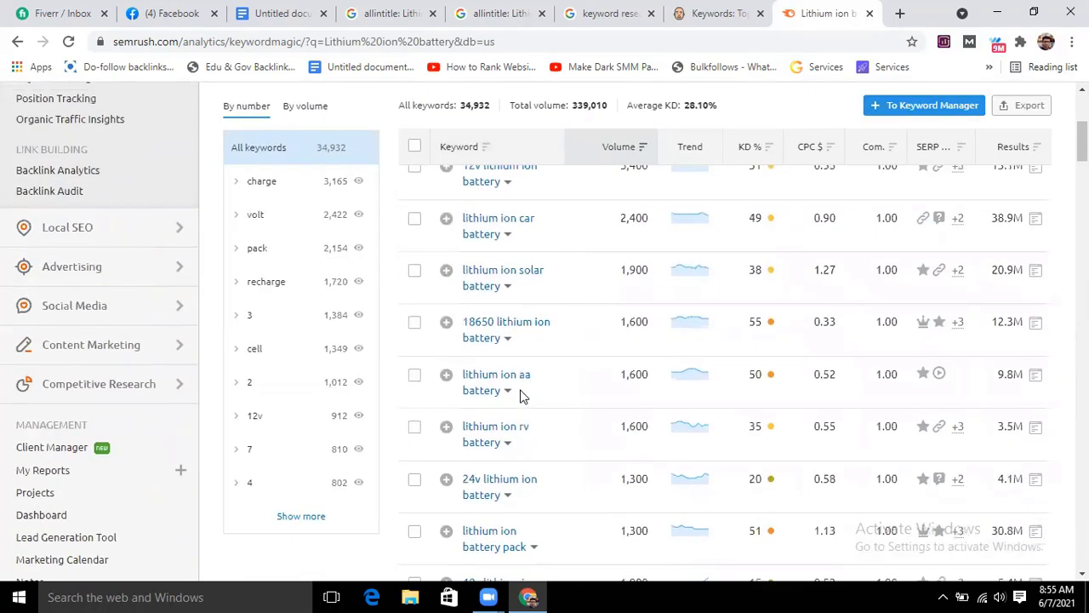
scroll(621, 357, "down", 6)
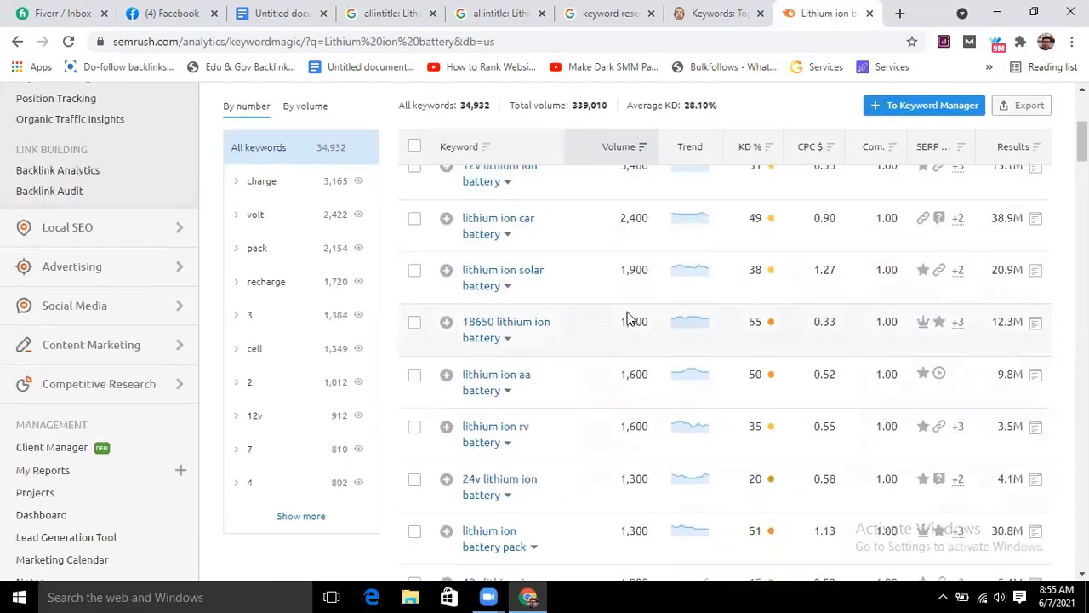
scroll(611, 367, "down", 3)
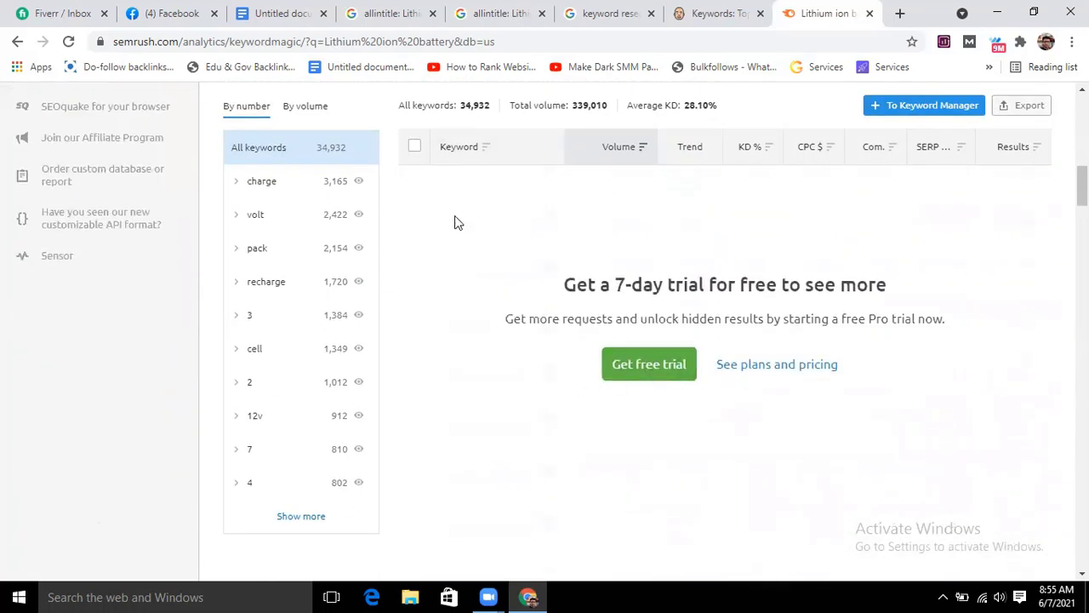
scroll(491, 248, "up", 3)
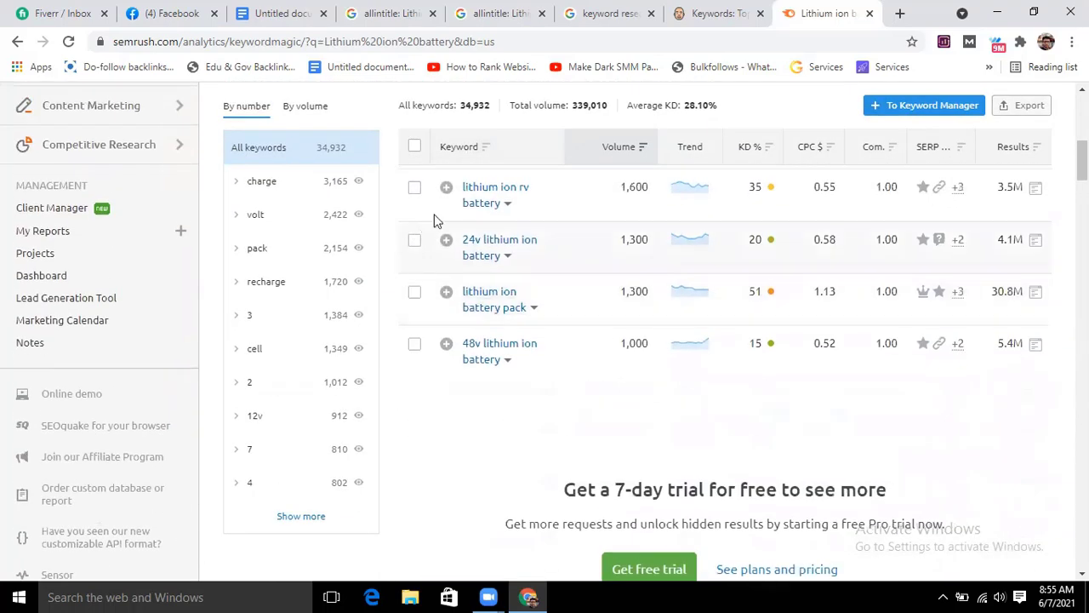
scroll(647, 413, "down", 2)
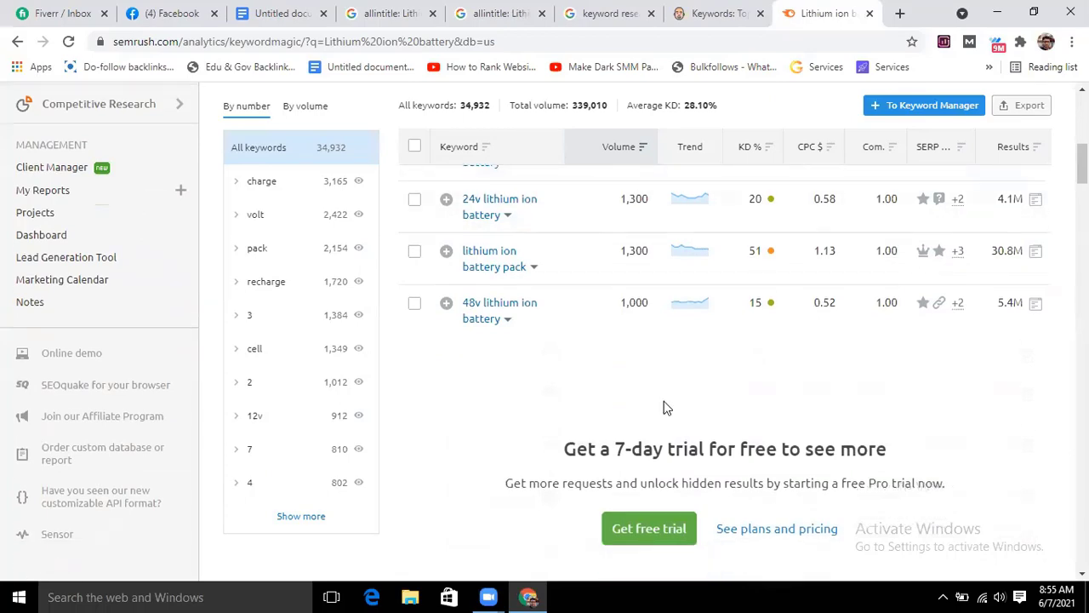
scroll(515, 421, "up", 3)
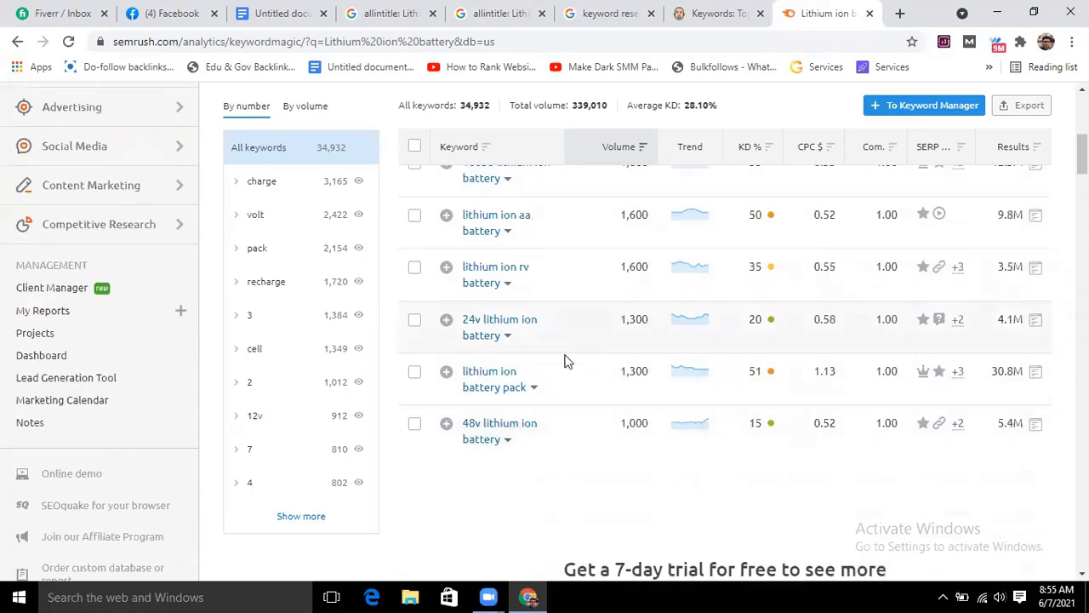
scroll(520, 306, "up", 2)
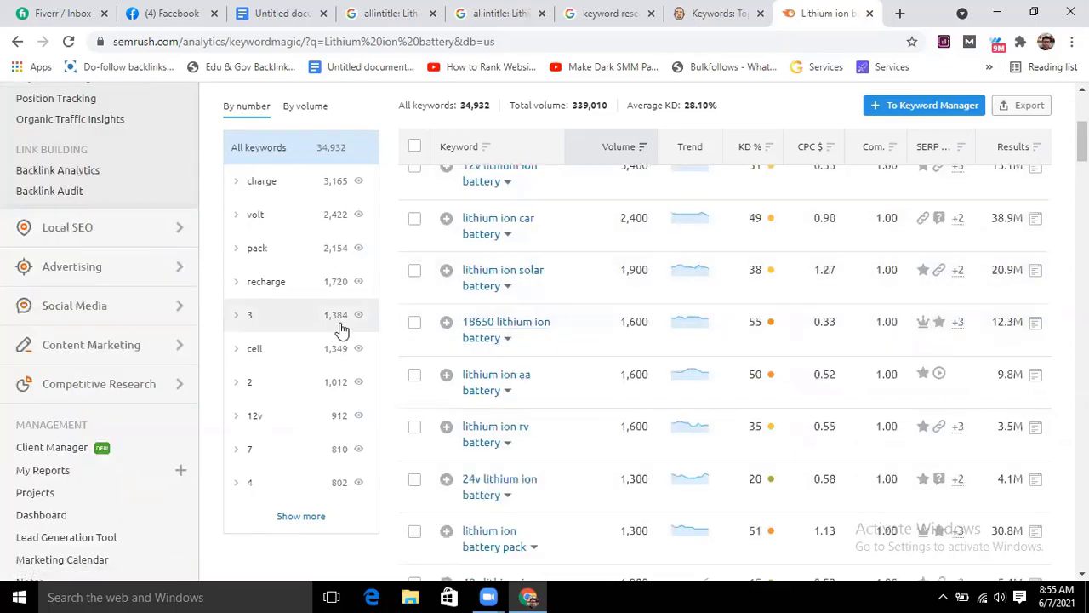
scroll(383, 332, "up", 2)
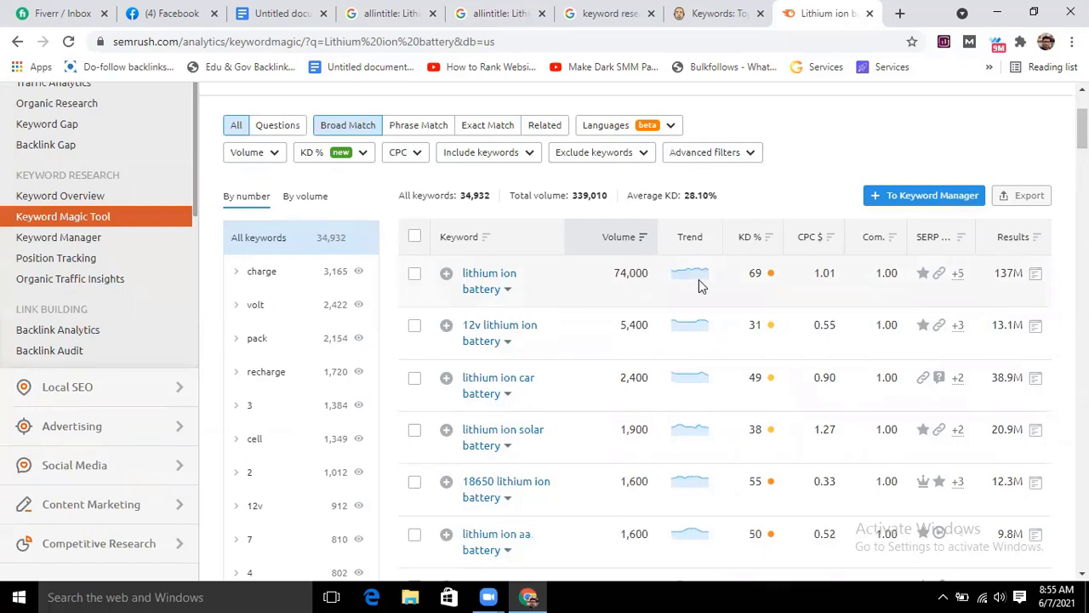
mouse_move(749, 277)
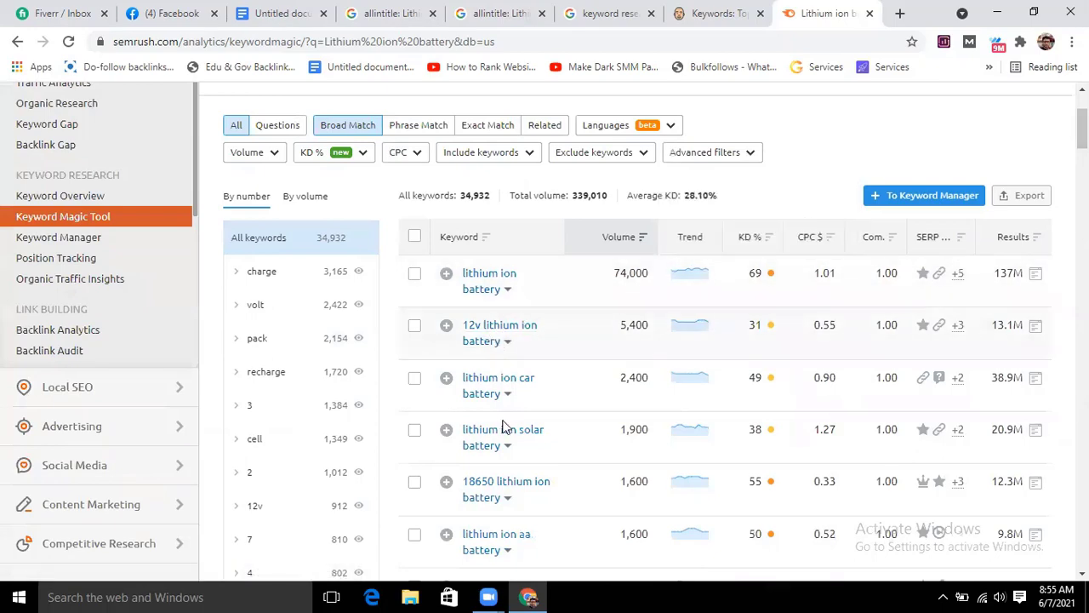
scroll(502, 430, "down", 2)
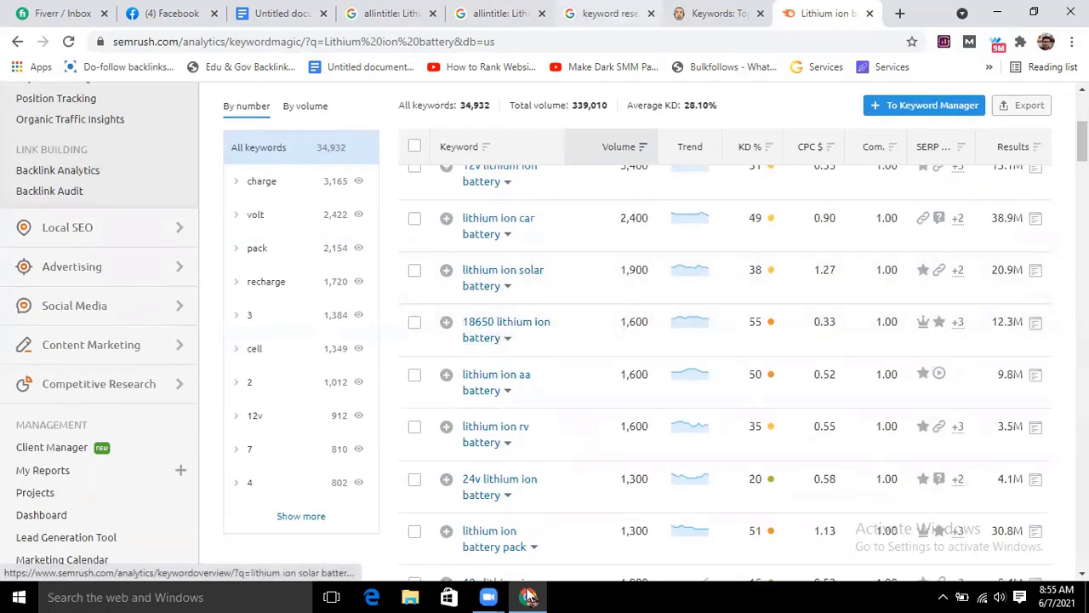
Step: View the Google allintitle query for "Lithium ion battery" and return to the Semrush keyword results
left_click(502, 13)
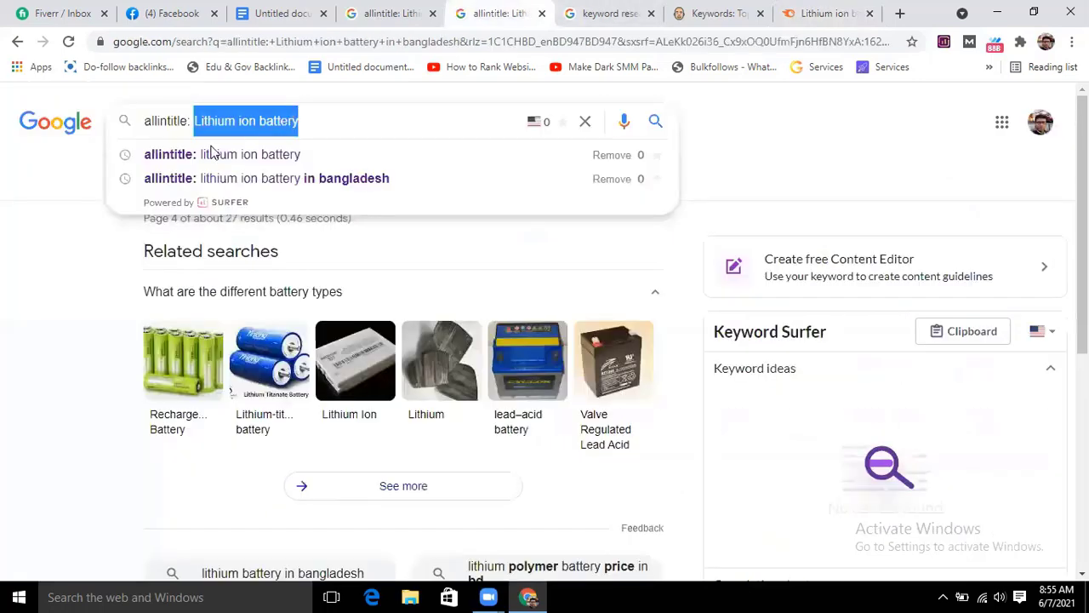
left_click(322, 124)
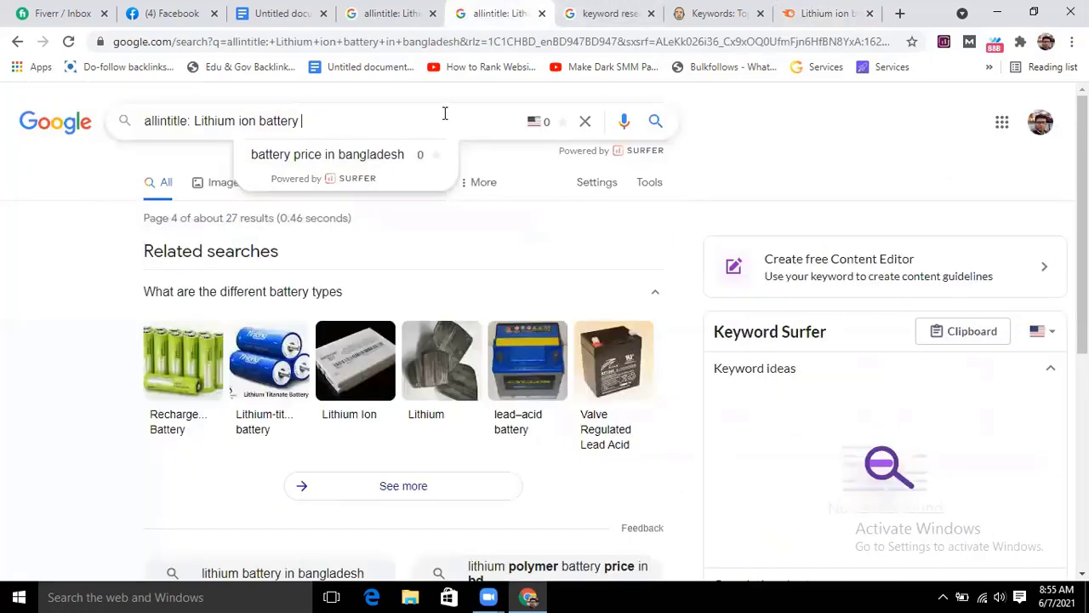
left_click(829, 10)
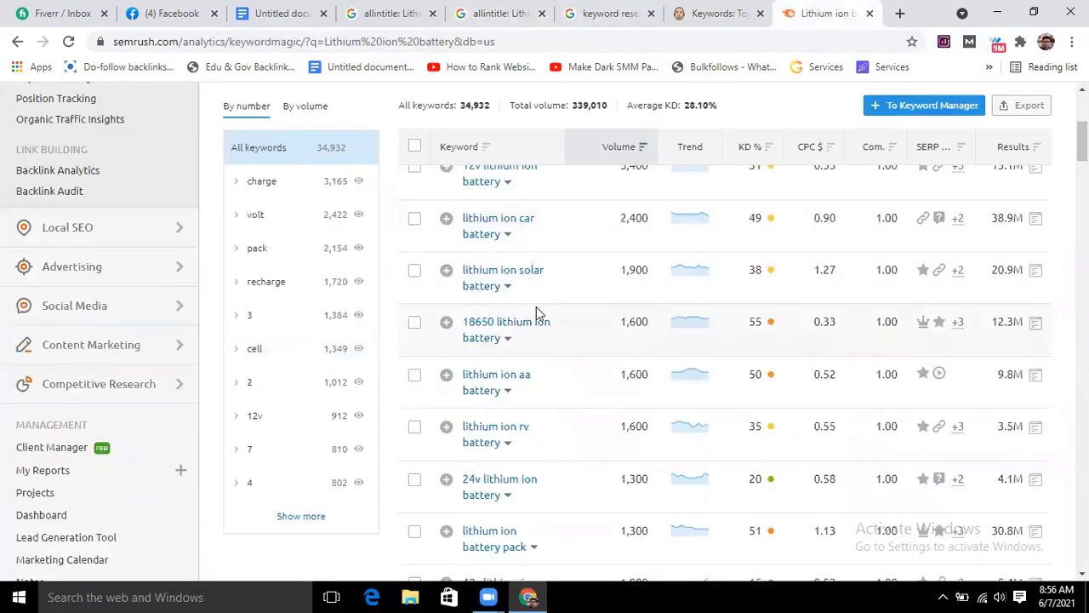
Step: Review the KD % values of the listed keywords against their volumes, from lithium ion battery down to 48v lithium ion battery
scroll(554, 361, "down", 2)
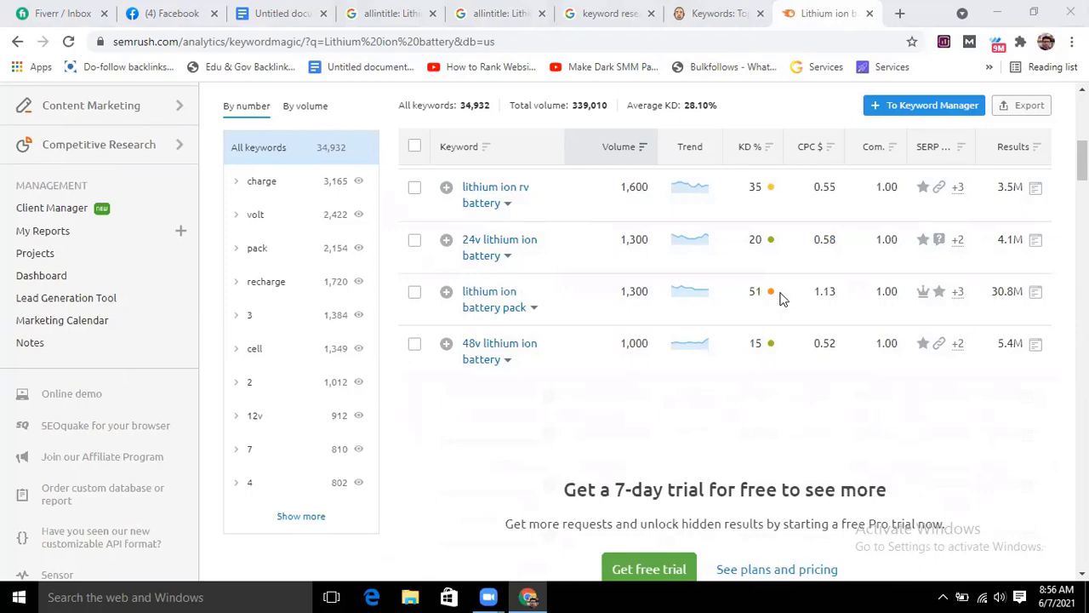
scroll(528, 251, "up", 1)
scroll(527, 252, "up", 4)
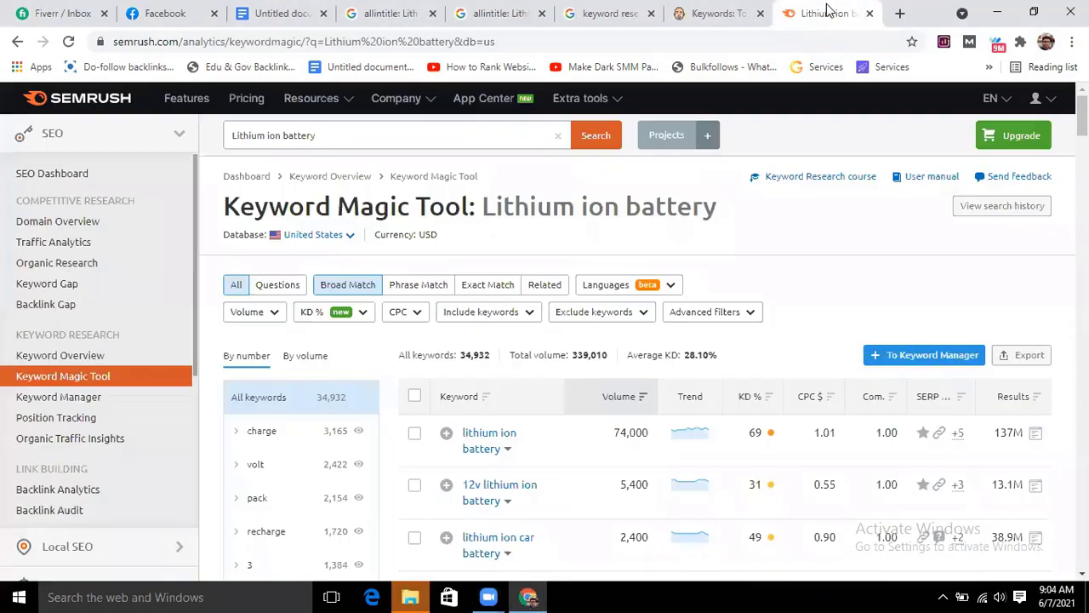
left_click(809, 12)
scroll(792, 281, "down", 5)
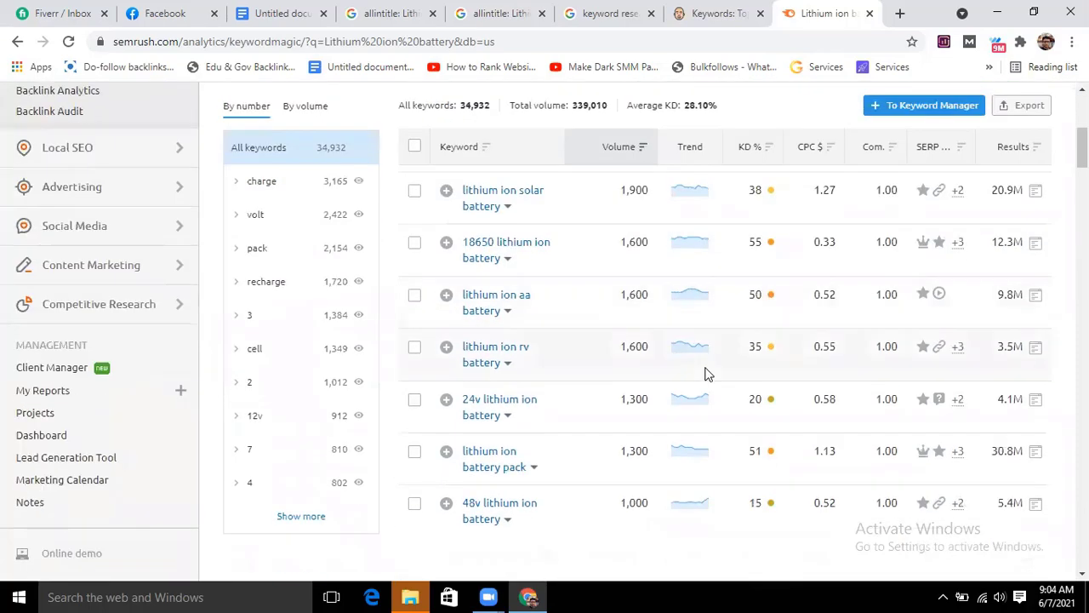
scroll(706, 371, "up", 5)
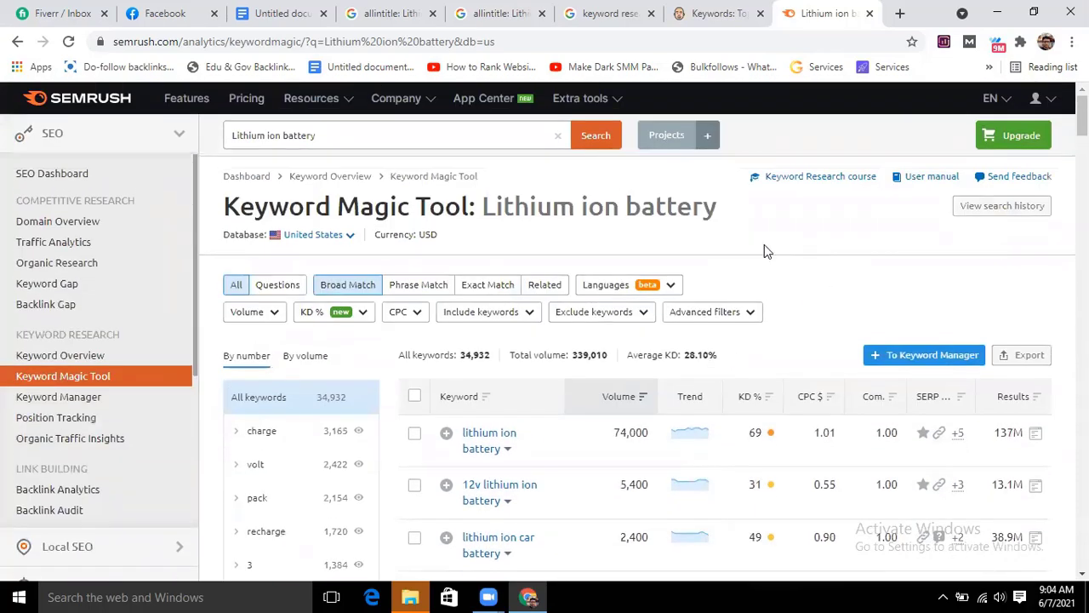
scroll(804, 217, "down", 1)
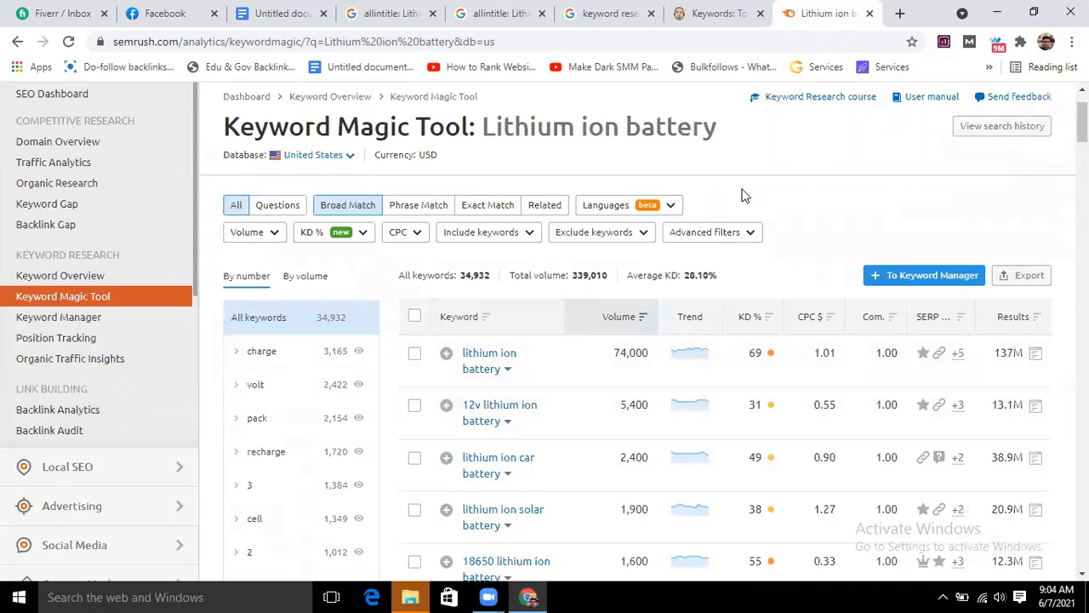
scroll(723, 230, "down", 2)
scroll(649, 226, "up", 1)
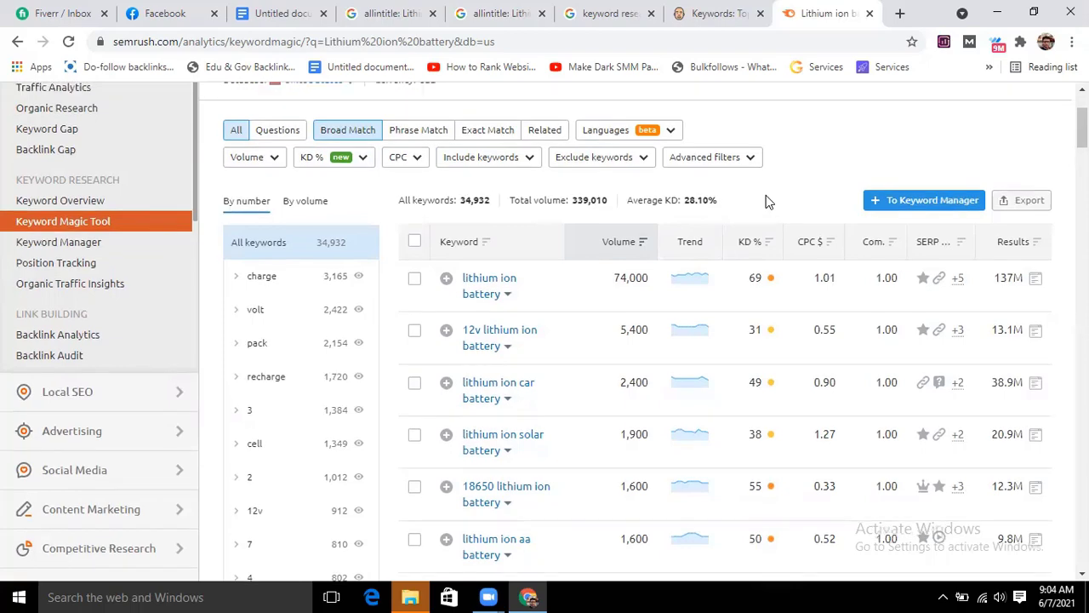
scroll(766, 202, "up", 1)
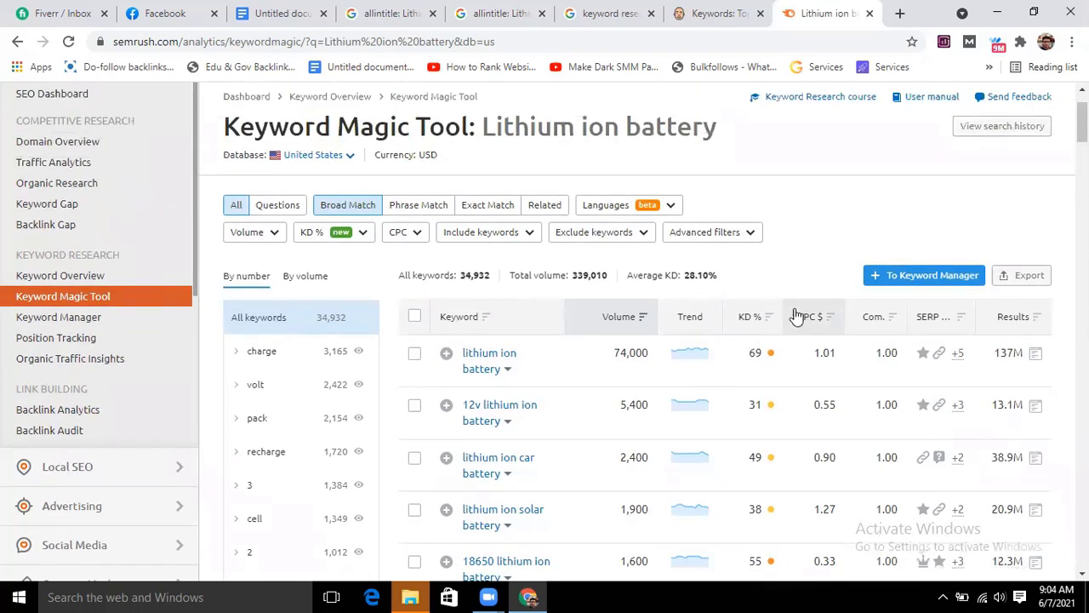
scroll(759, 282, "down", 2)
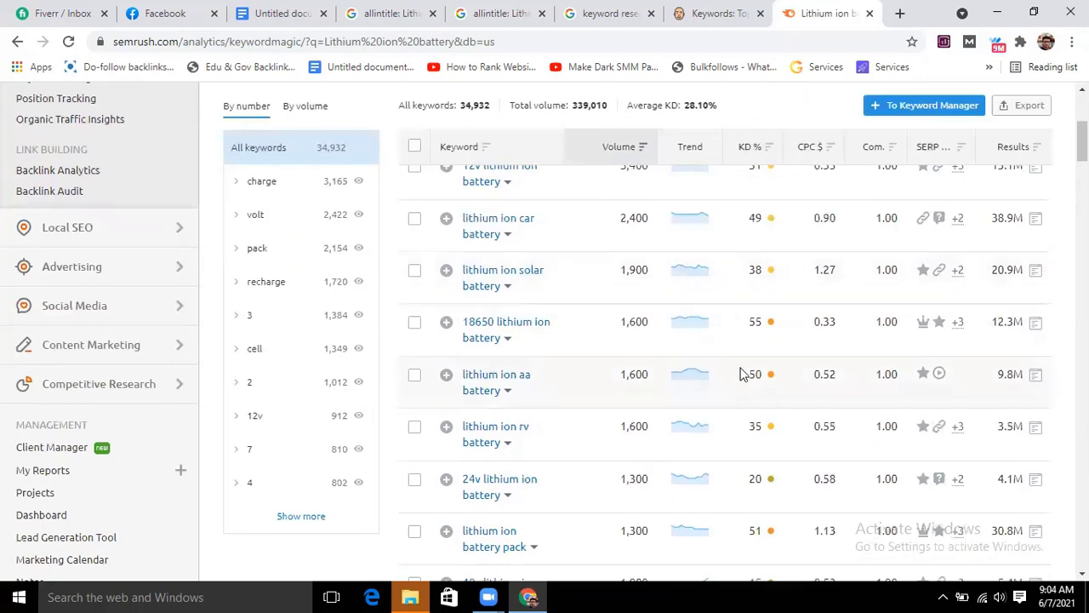
mouse_move(767, 319)
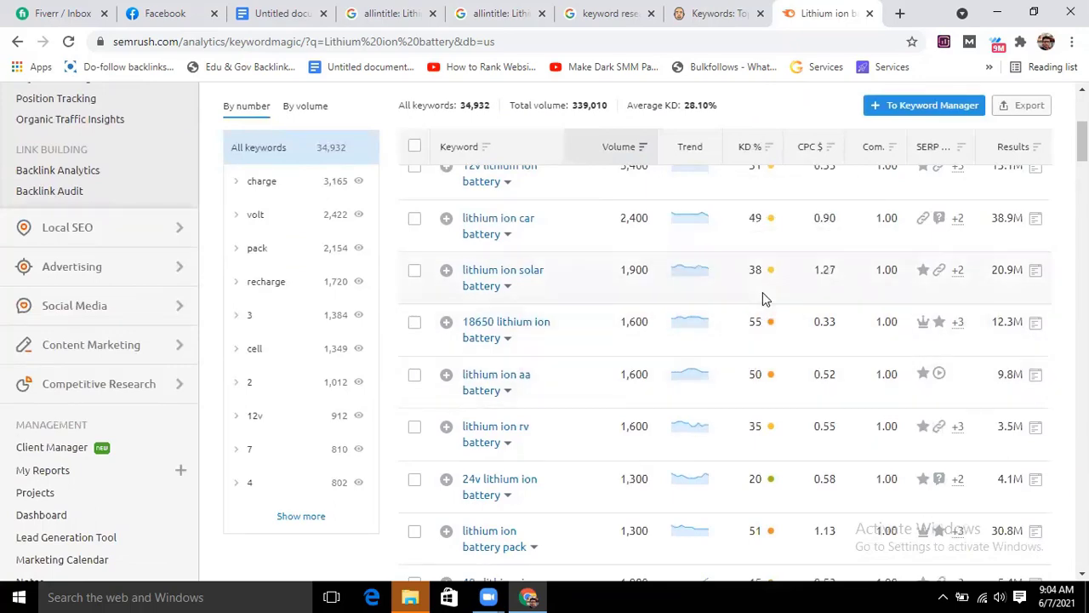
scroll(758, 302, "up", 2)
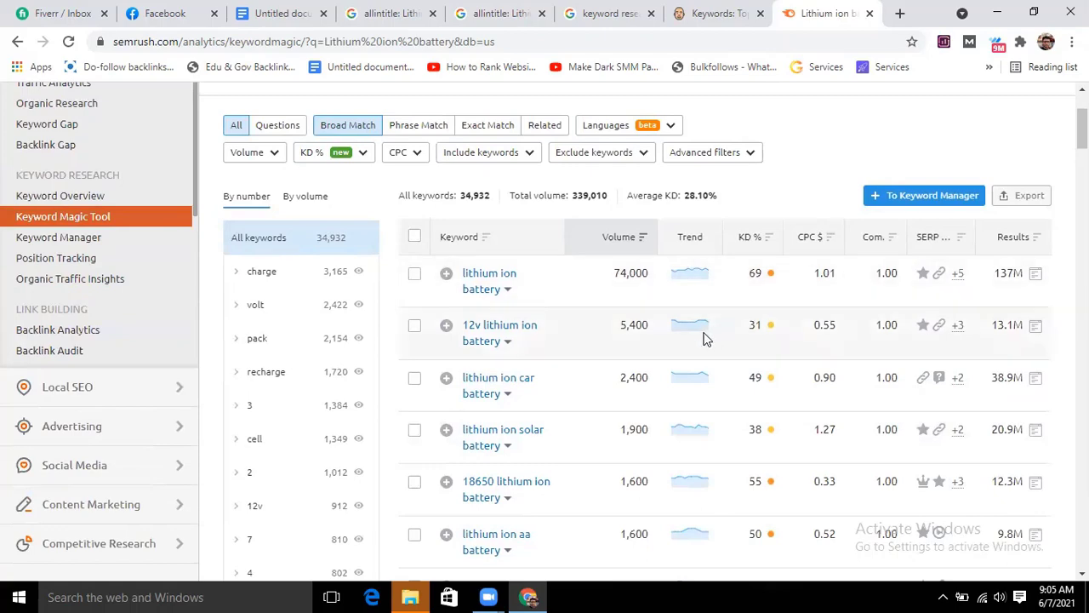
Step: Filter the lithium ion battery keywords to a search volume of 101–1,000
scroll(710, 341, "up", 1)
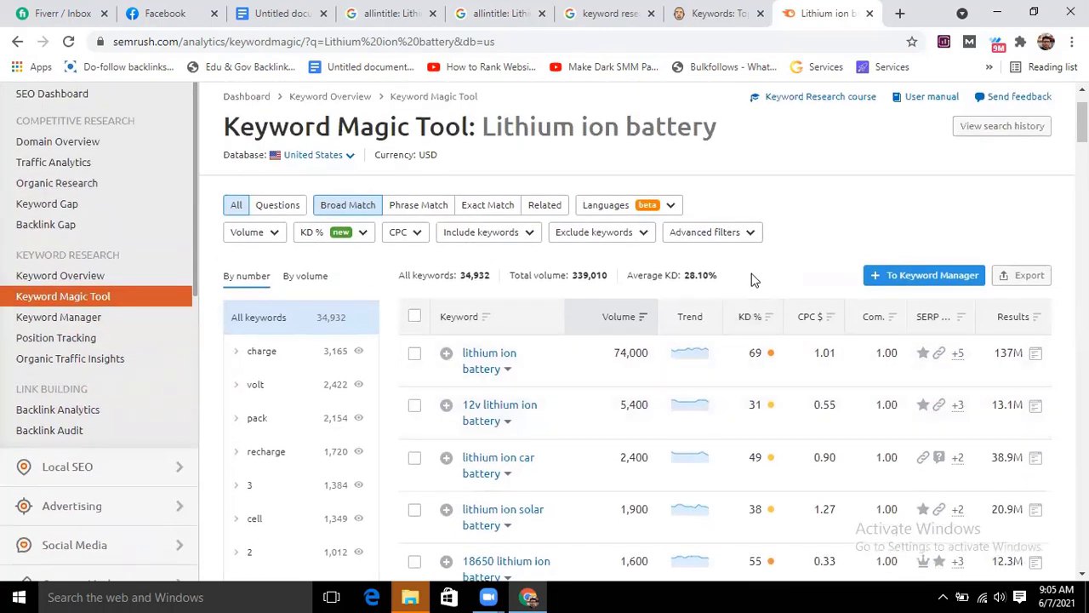
scroll(753, 279, "down", 1)
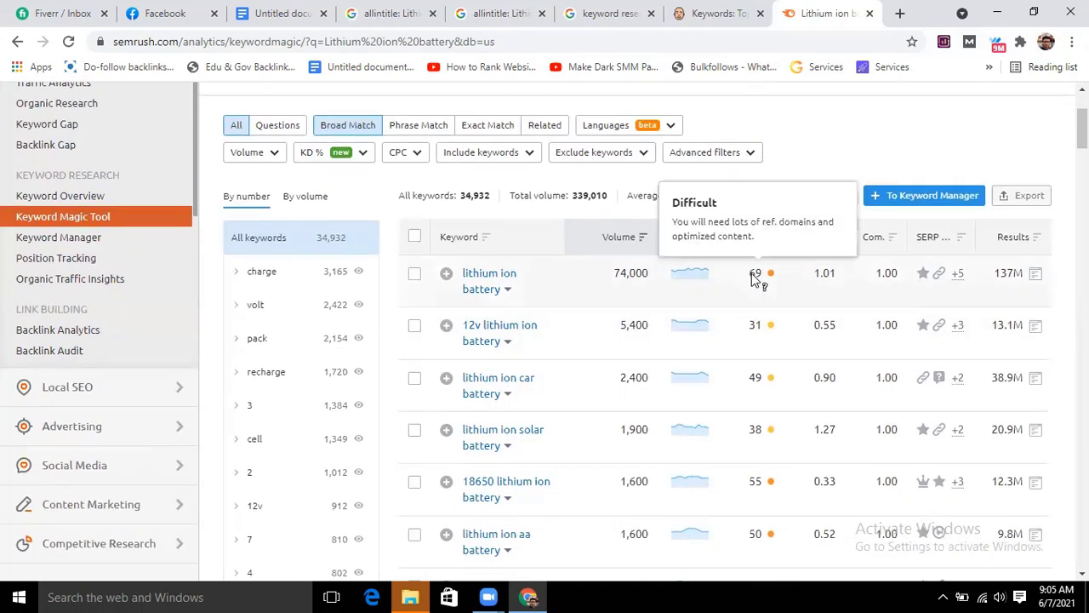
scroll(753, 305, "up", 1)
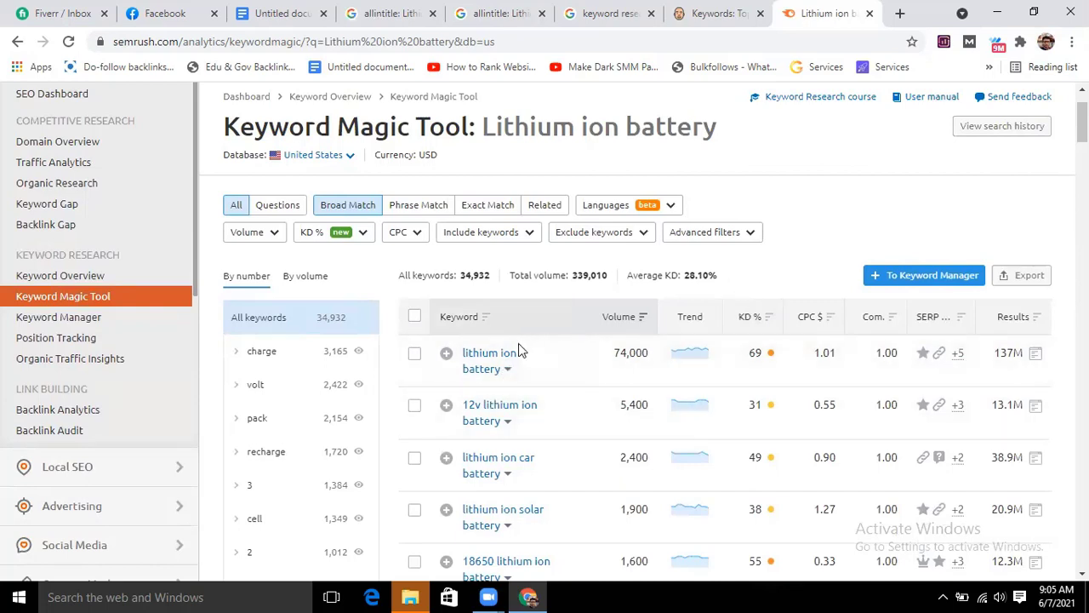
scroll(523, 336, "down", 1)
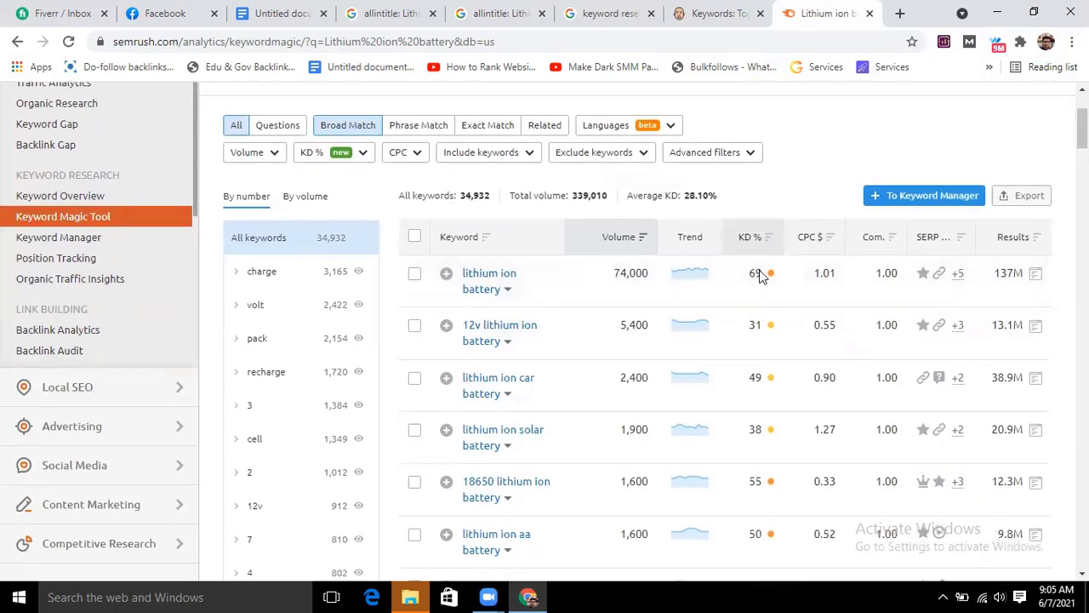
mouse_move(758, 283)
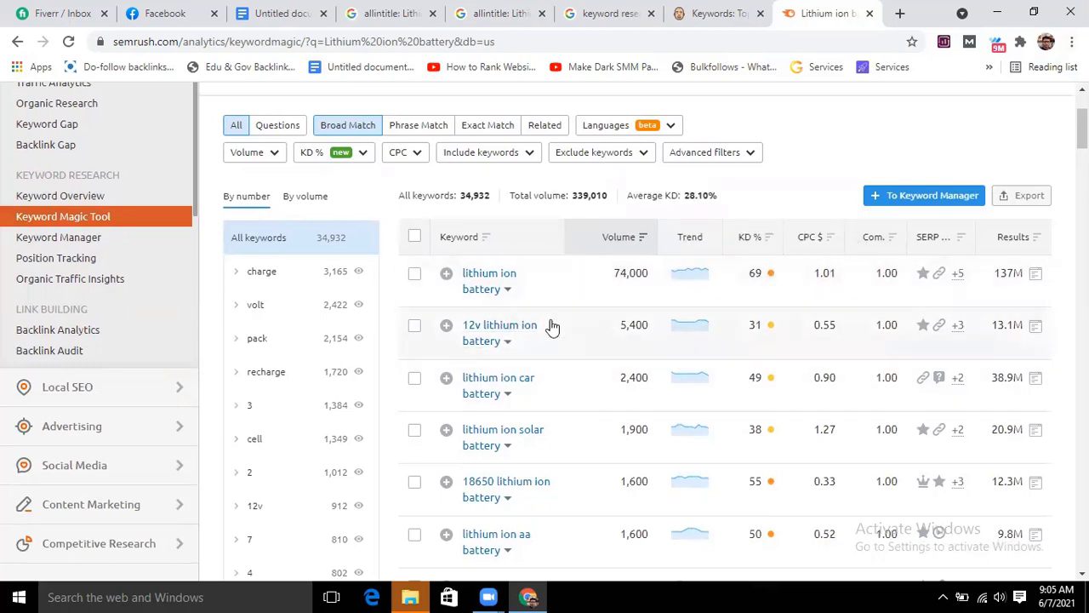
left_click(275, 159)
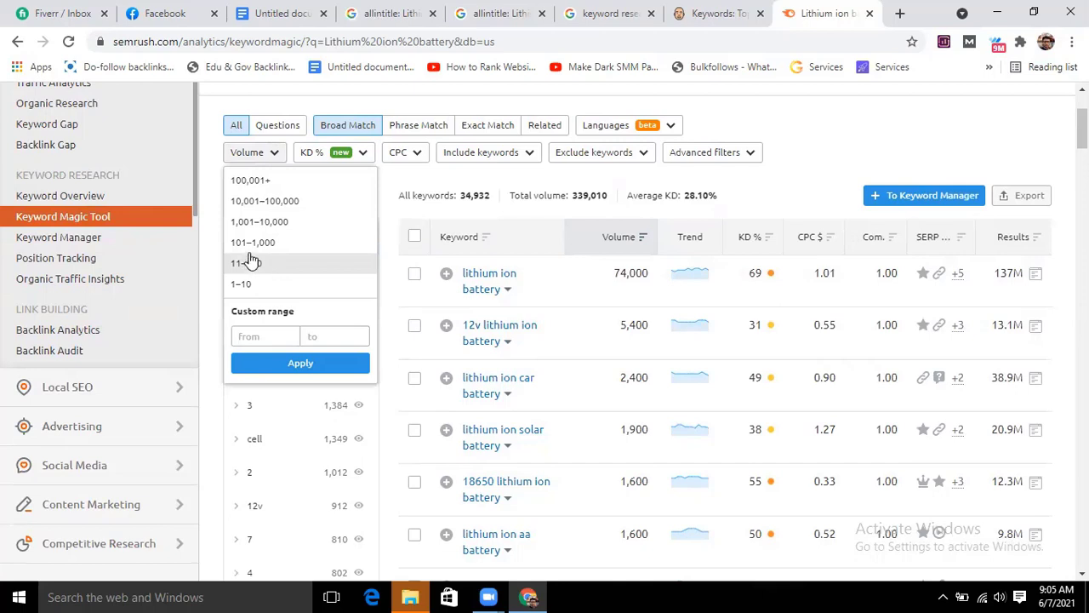
left_click(253, 246)
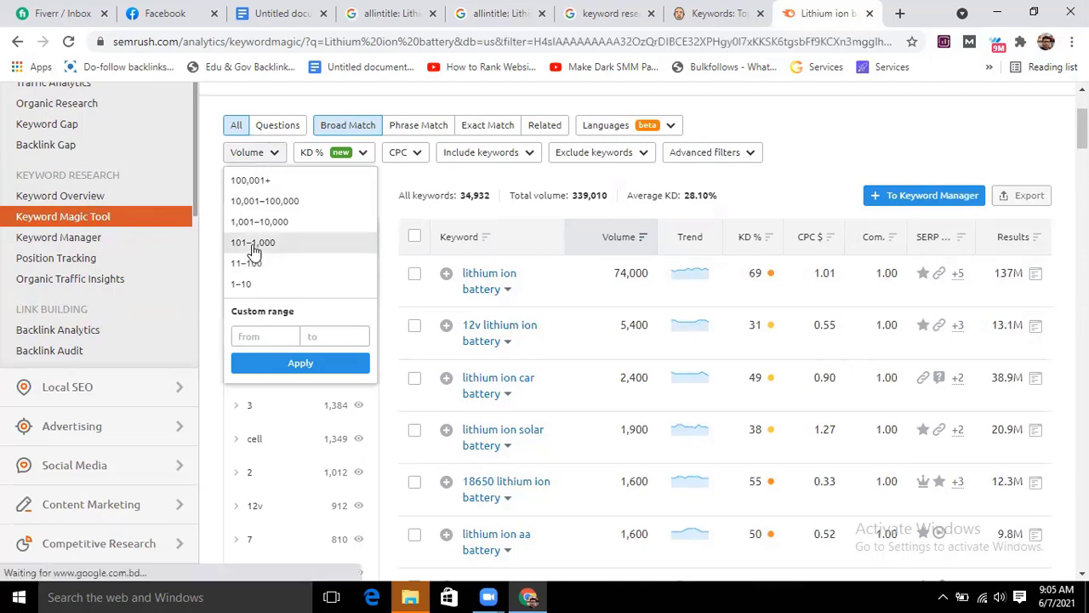
left_click(292, 366)
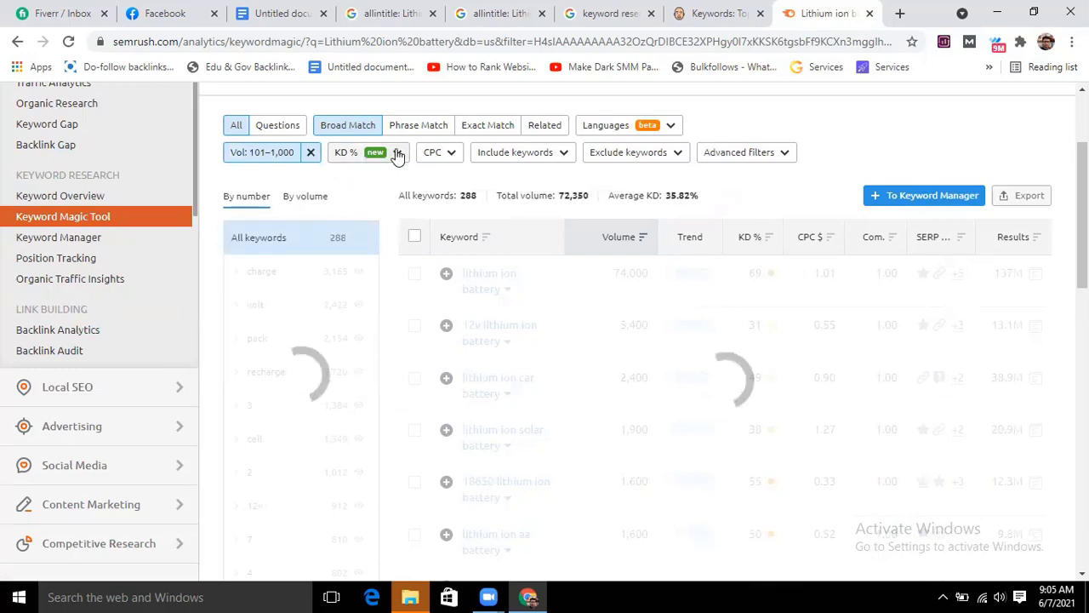
Step: Examine the volume-filtered keywords, comparing their KD % values from 48v lithium ion battery down to lithium ion marine battery
scroll(341, 256, "up", 2)
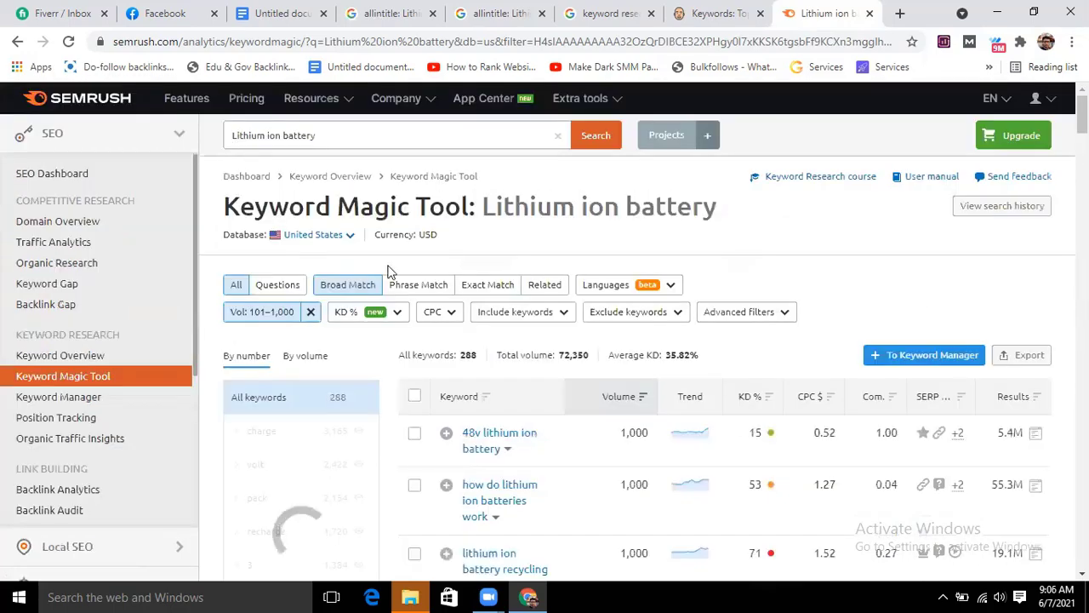
scroll(491, 286, "down", 1)
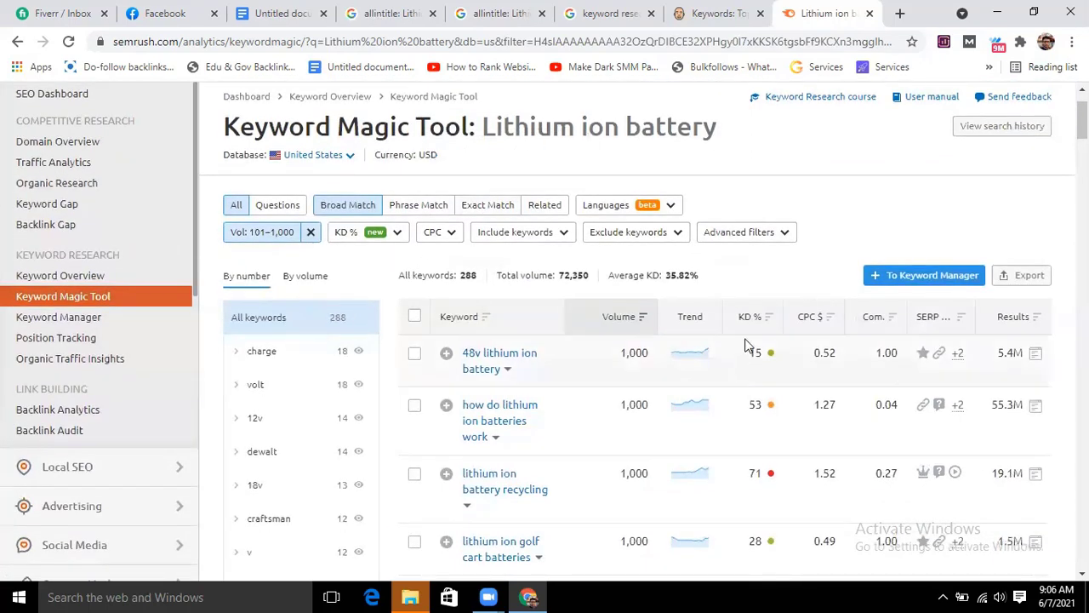
scroll(754, 410, "down", 2)
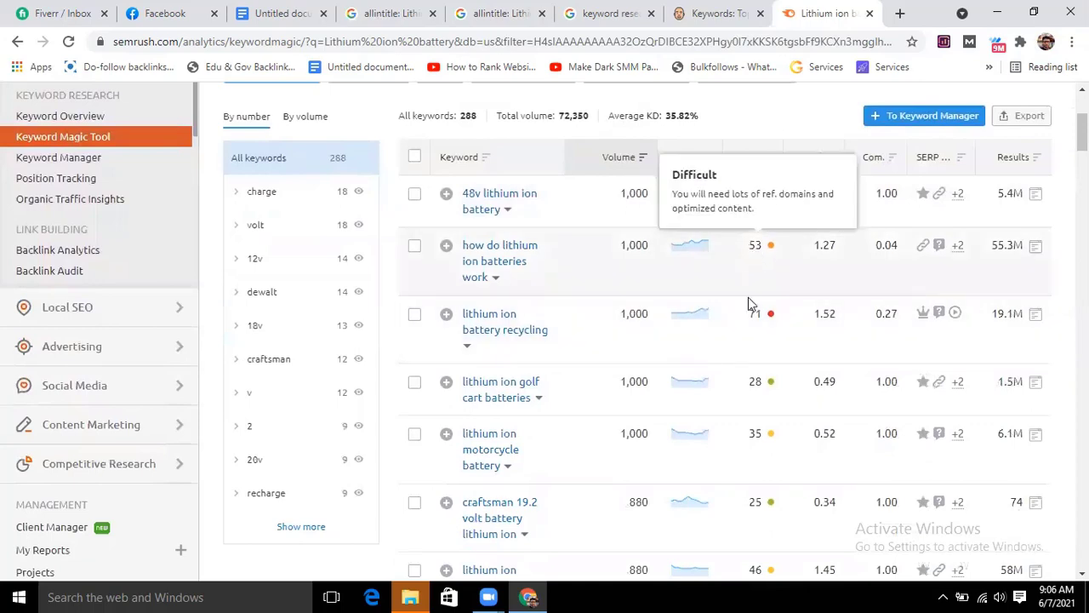
scroll(749, 361, "down", 4)
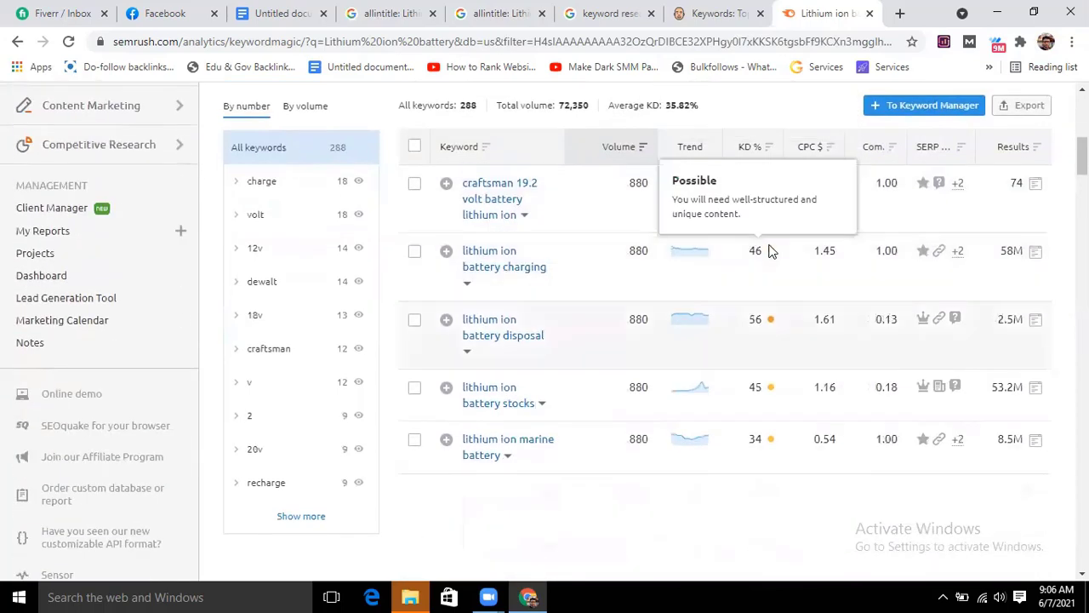
scroll(749, 325, "down", 2)
scroll(746, 238, "up", 4)
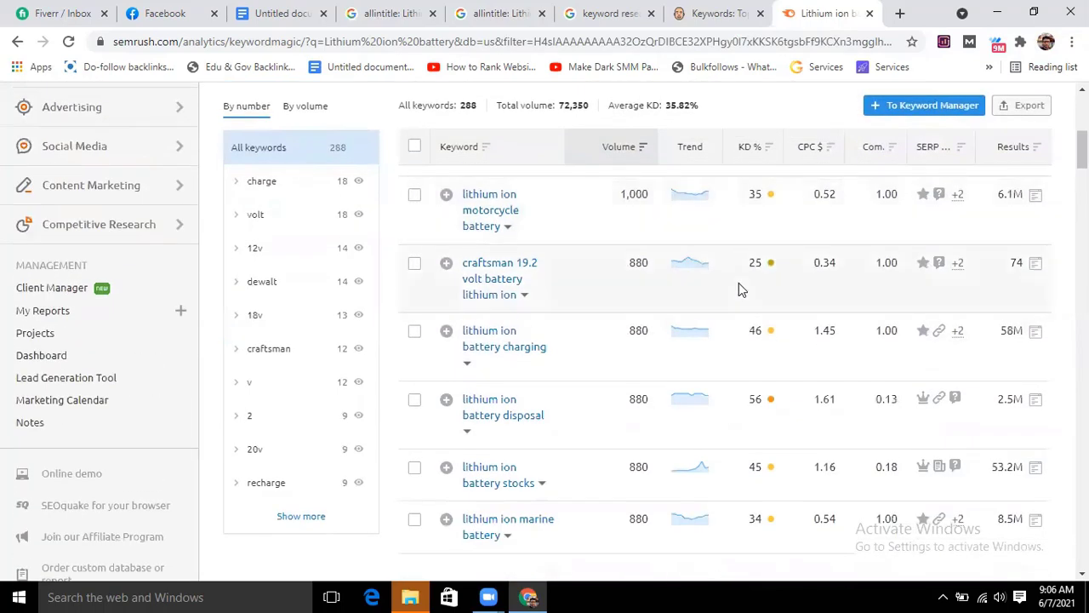
scroll(741, 276, "up", 1)
scroll(747, 265, "up", 4)
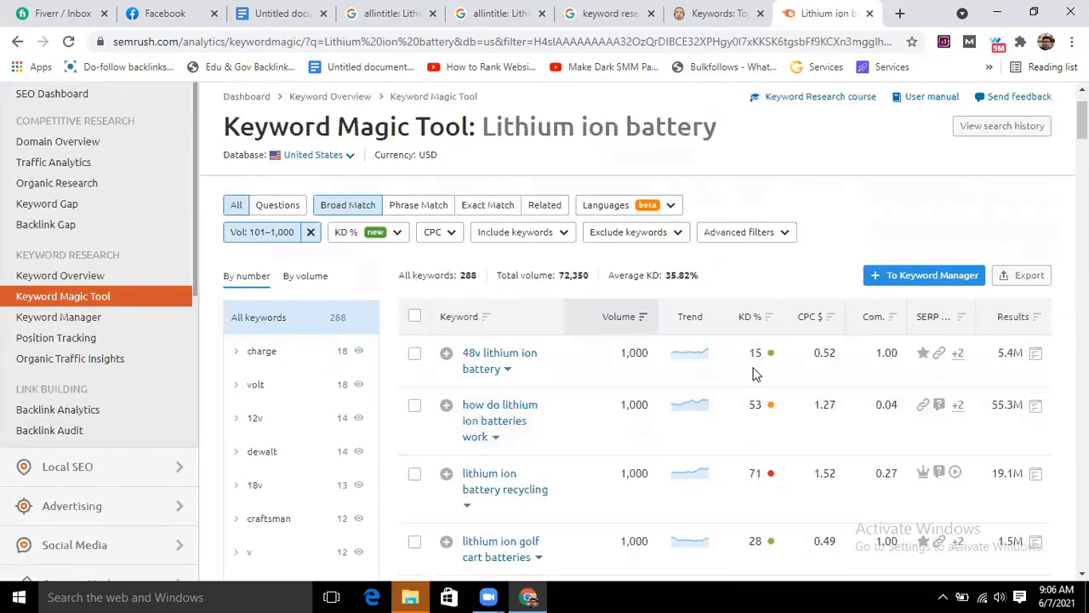
mouse_move(756, 401)
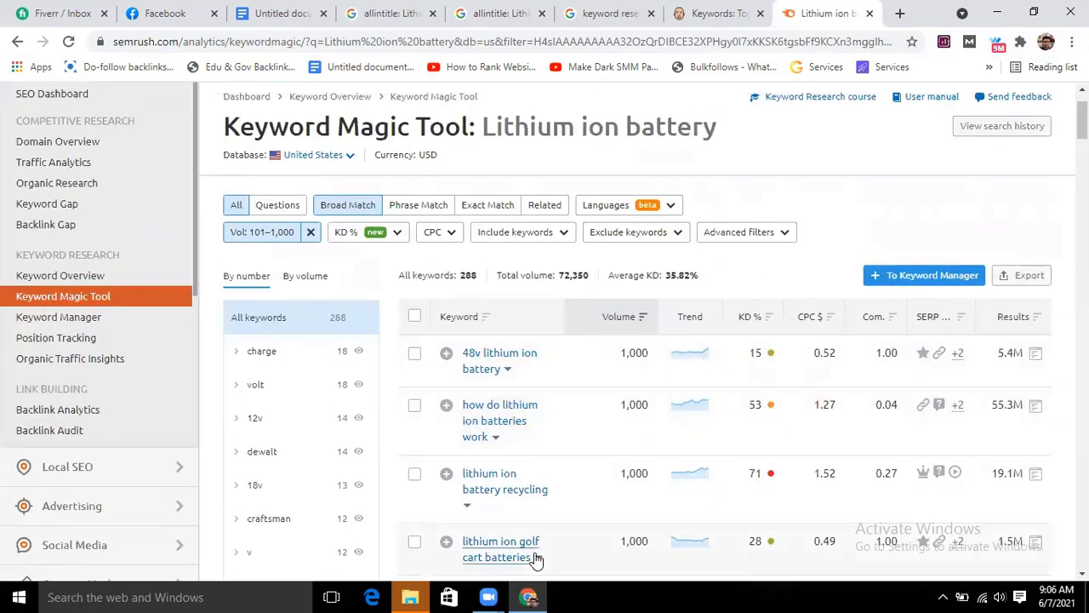
Step: Restrict the keyword list to the Very easy keyword difficulty range, 0–14%
scroll(799, 361, "down", 1)
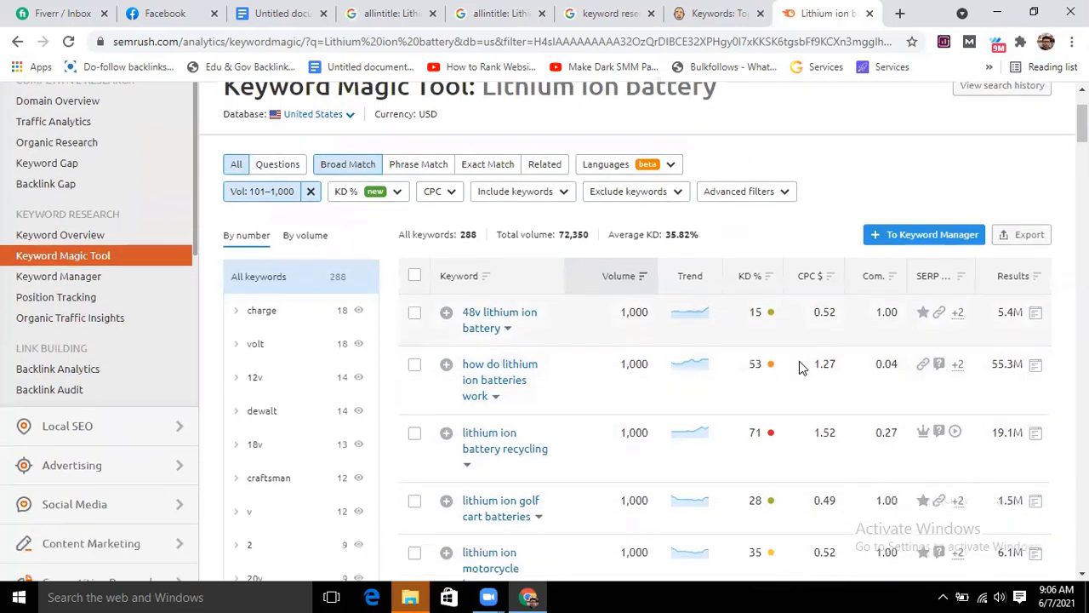
scroll(821, 275, "down", 1)
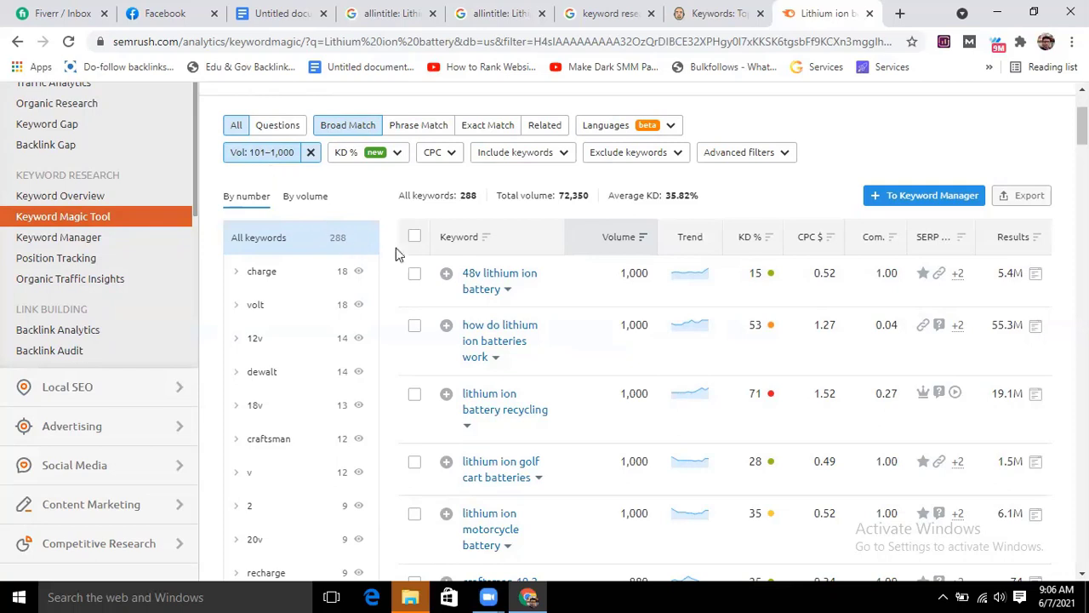
left_click(399, 155)
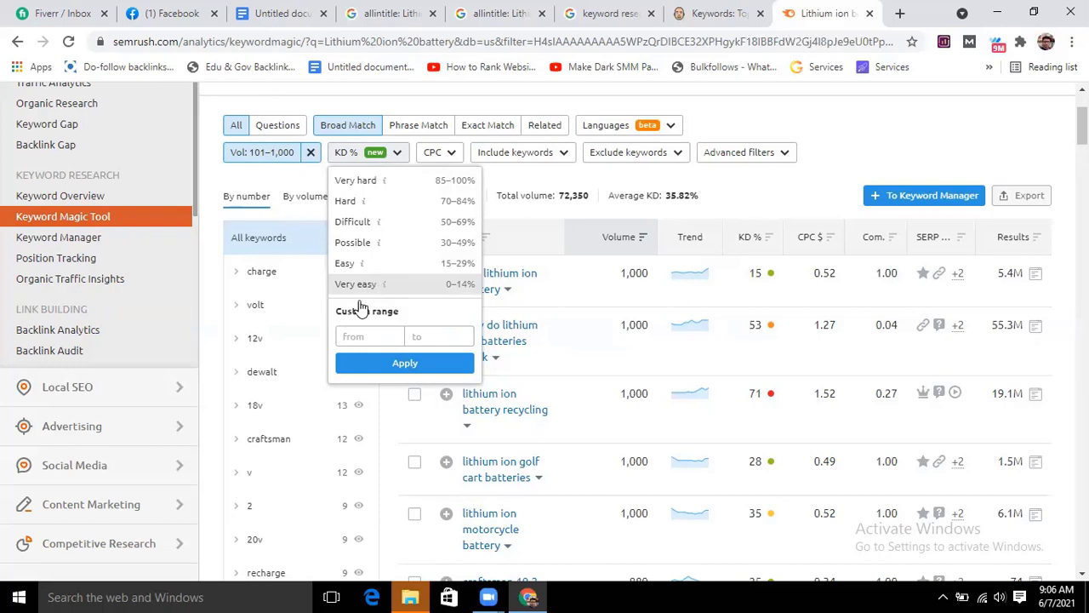
left_click(431, 290)
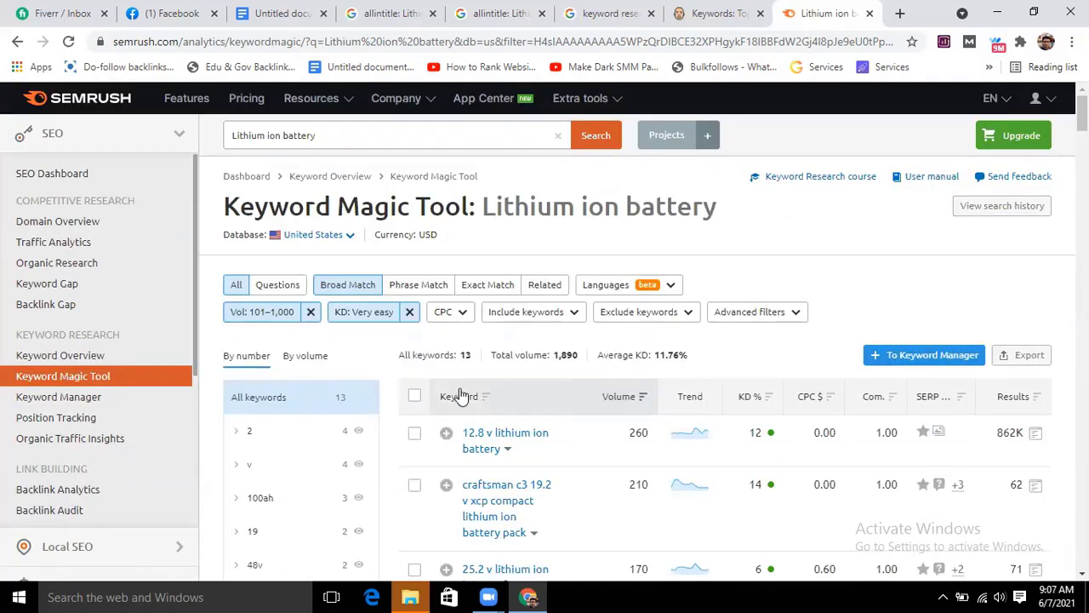
Step: Examine the very easy keywords, checking their volumes and KD % values from 12.8 v lithium ion battery down to 7.4 v lithium ion battery
scroll(469, 400, "down", 1)
scroll(681, 306, "down", 1)
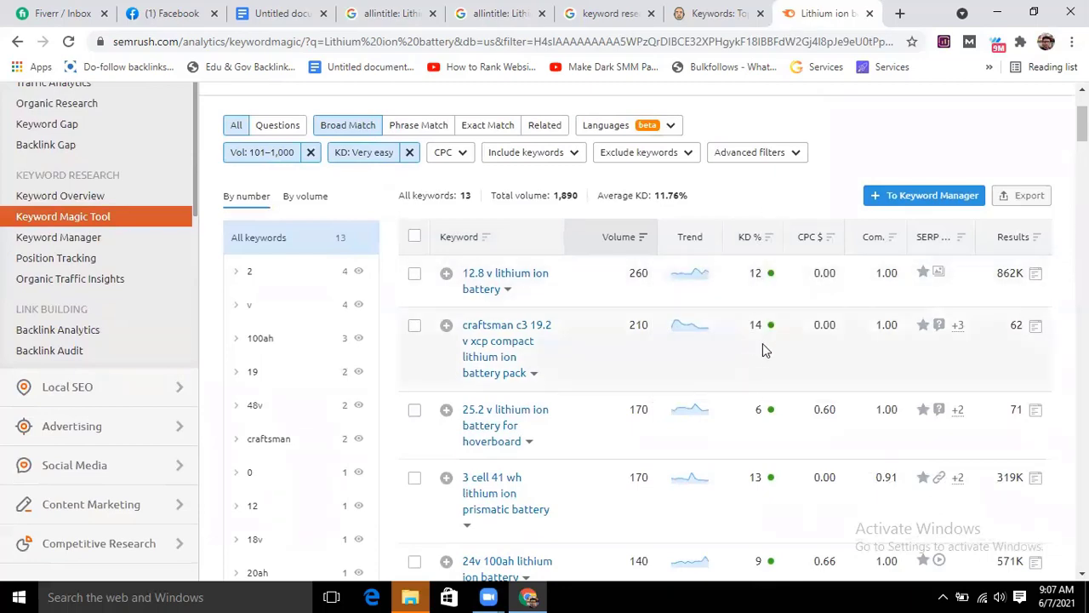
scroll(753, 391, "down", 1)
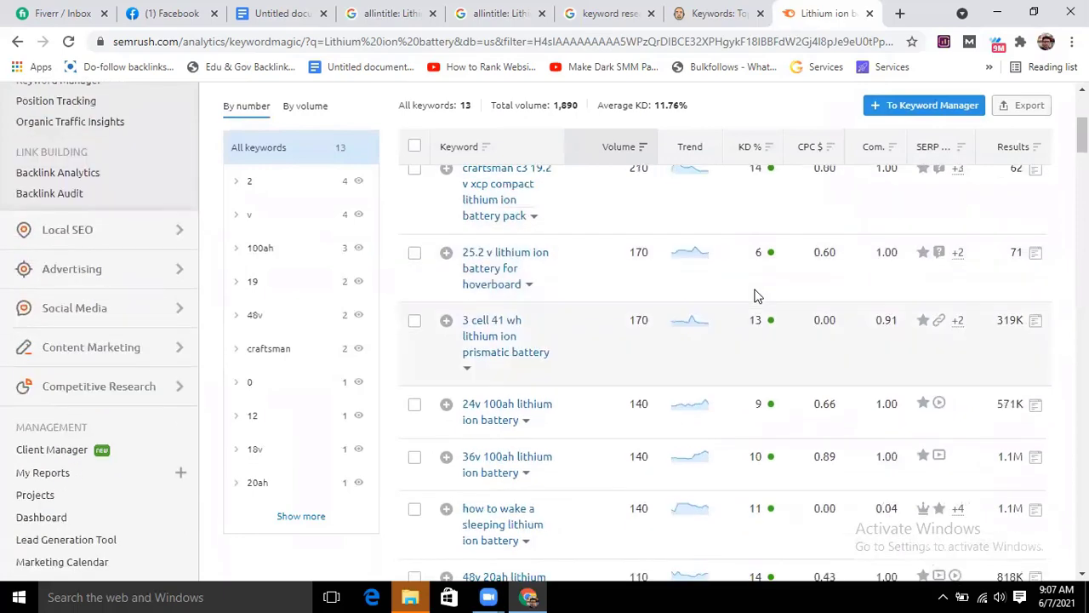
scroll(757, 290, "up", 1)
scroll(752, 358, "down", 4)
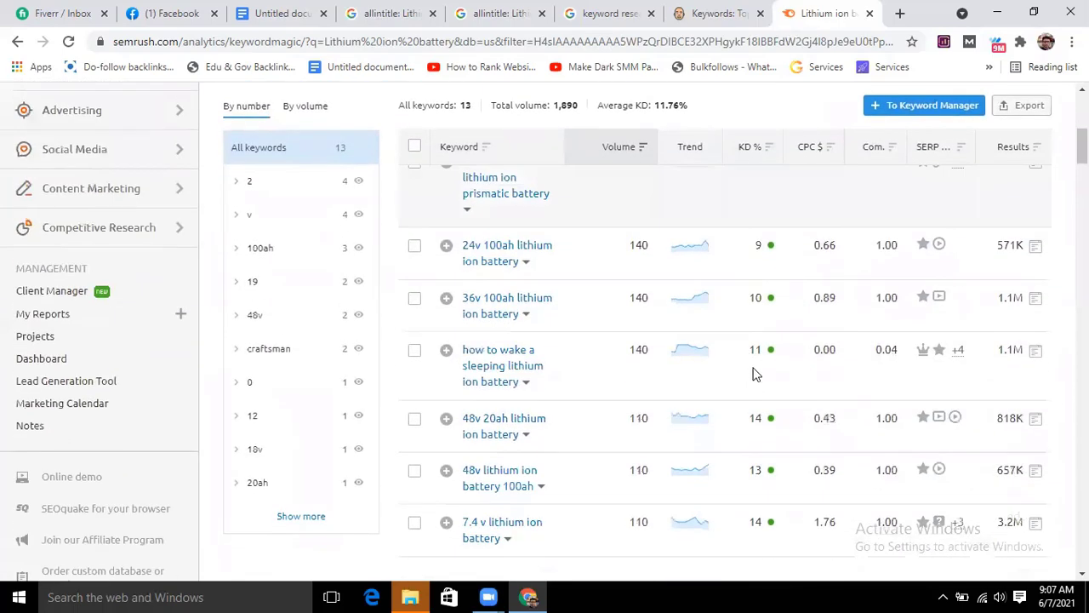
scroll(763, 346, "down", 1)
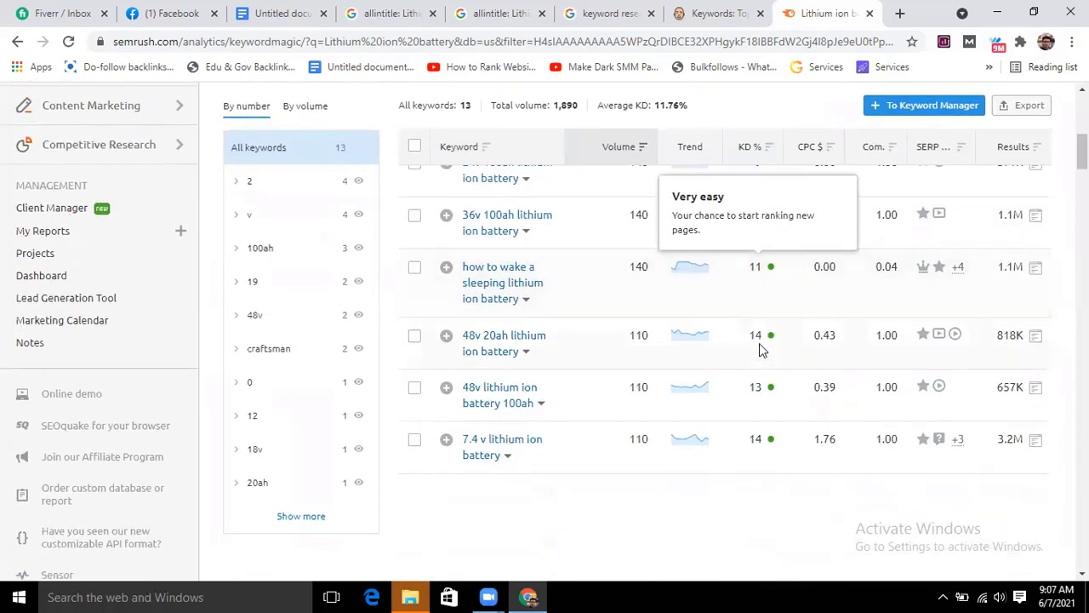
scroll(751, 412, "down", 1)
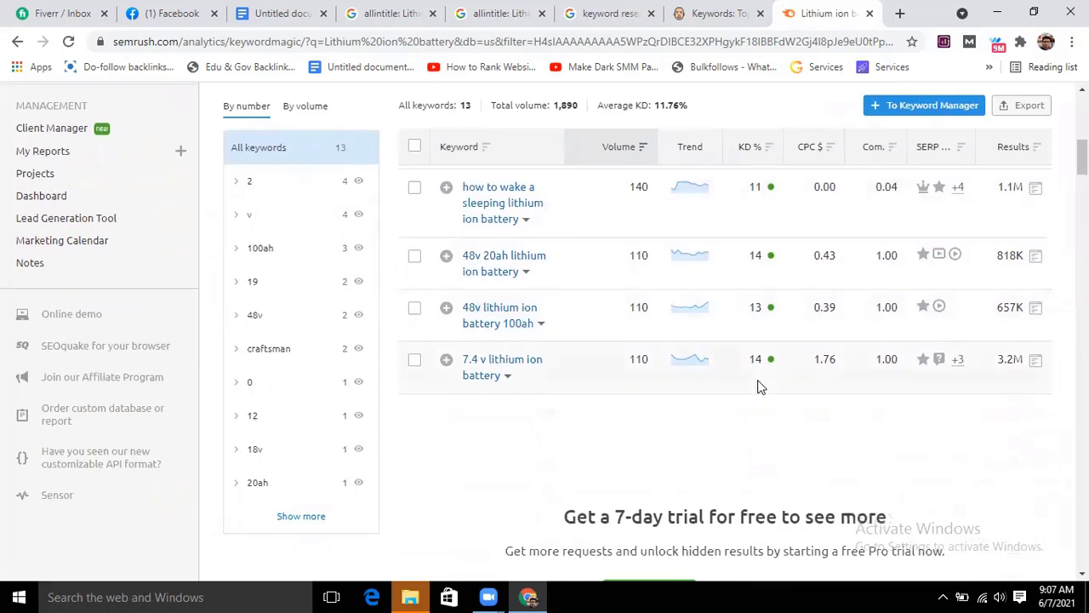
scroll(761, 375, "up", 4)
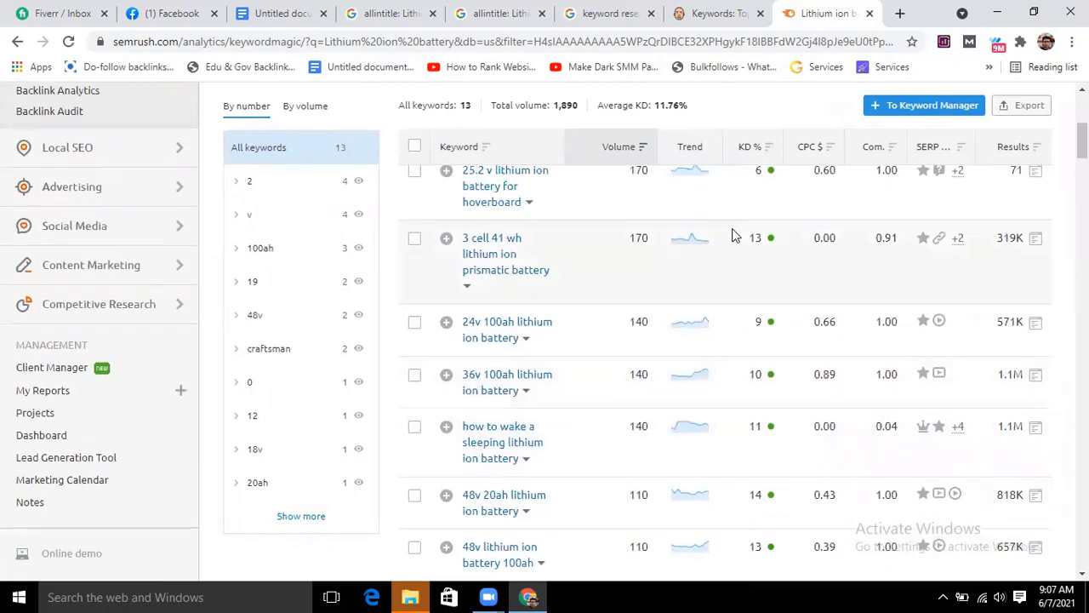
scroll(764, 273, "up", 2)
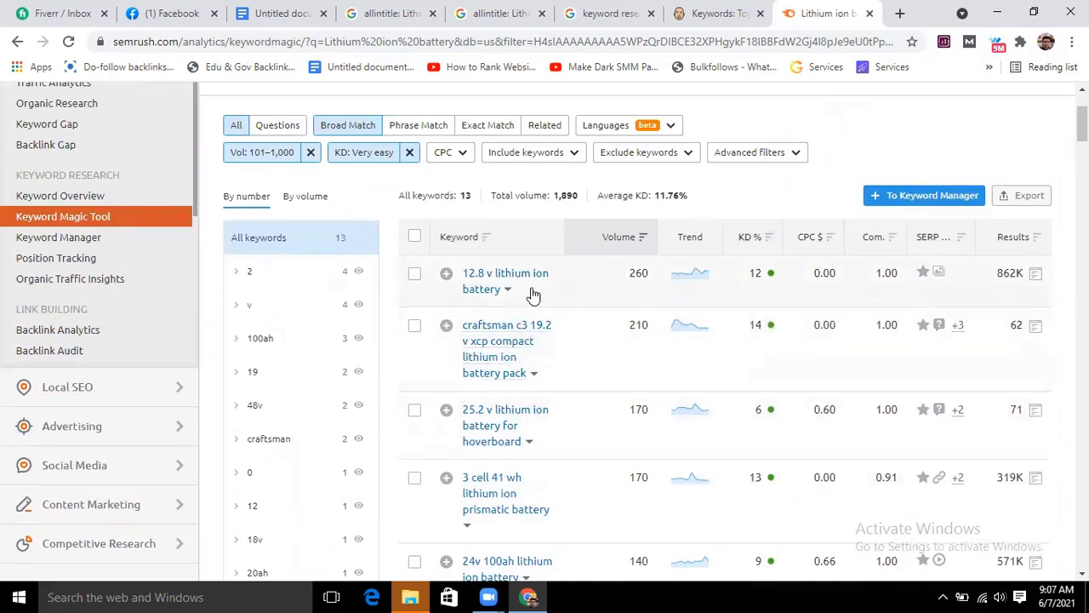
Step: Copy the keyword "craftsman c3 19.2 v xcp compact lithium ion battery pack" from the results list
left_click_drag(506, 291, 469, 274)
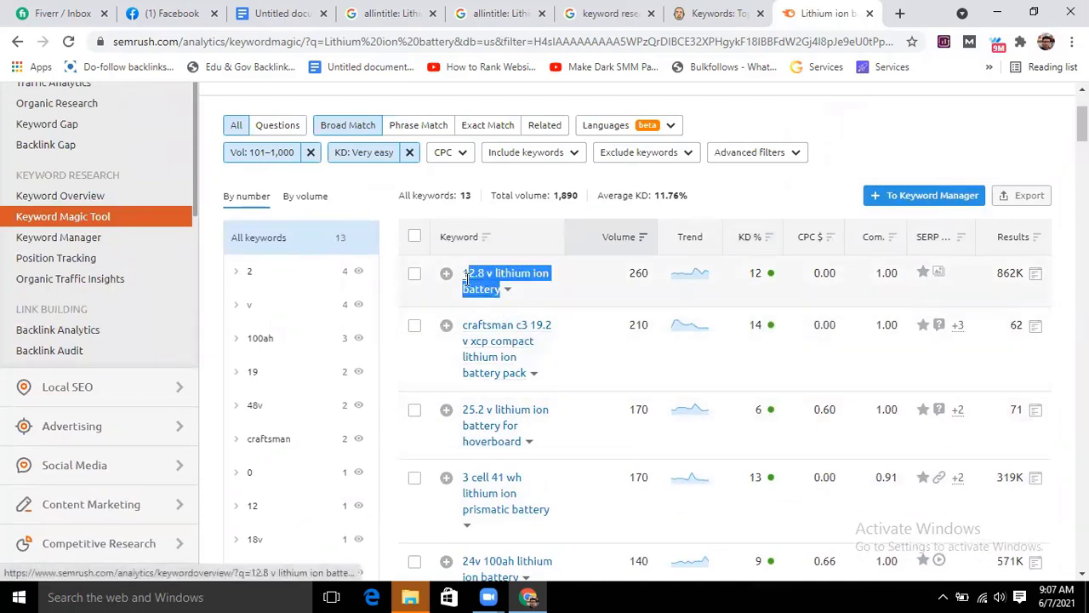
left_click(562, 294)
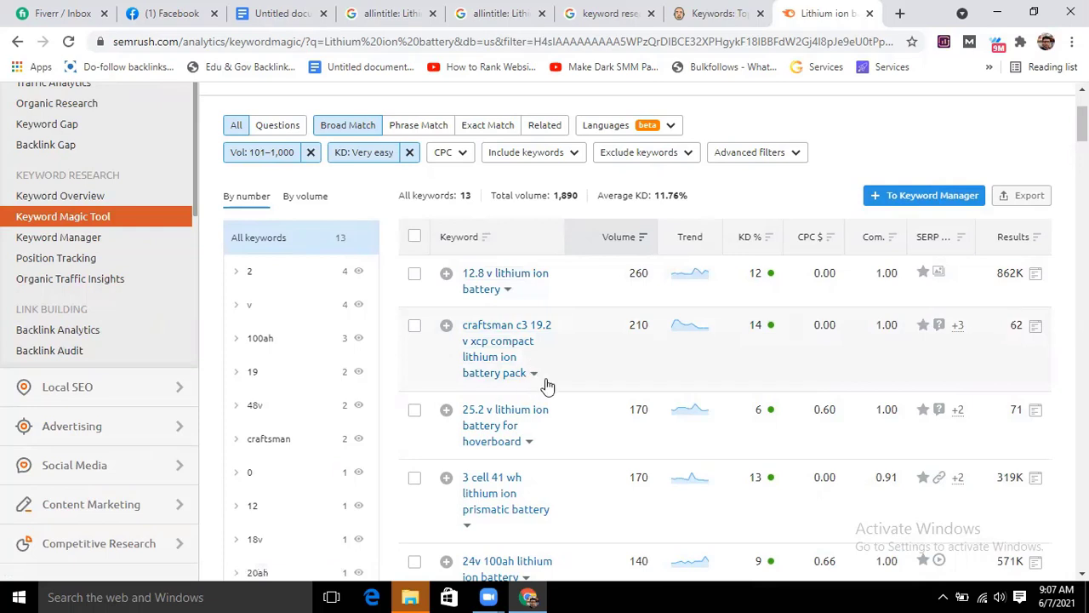
left_click_drag(514, 377, 464, 326)
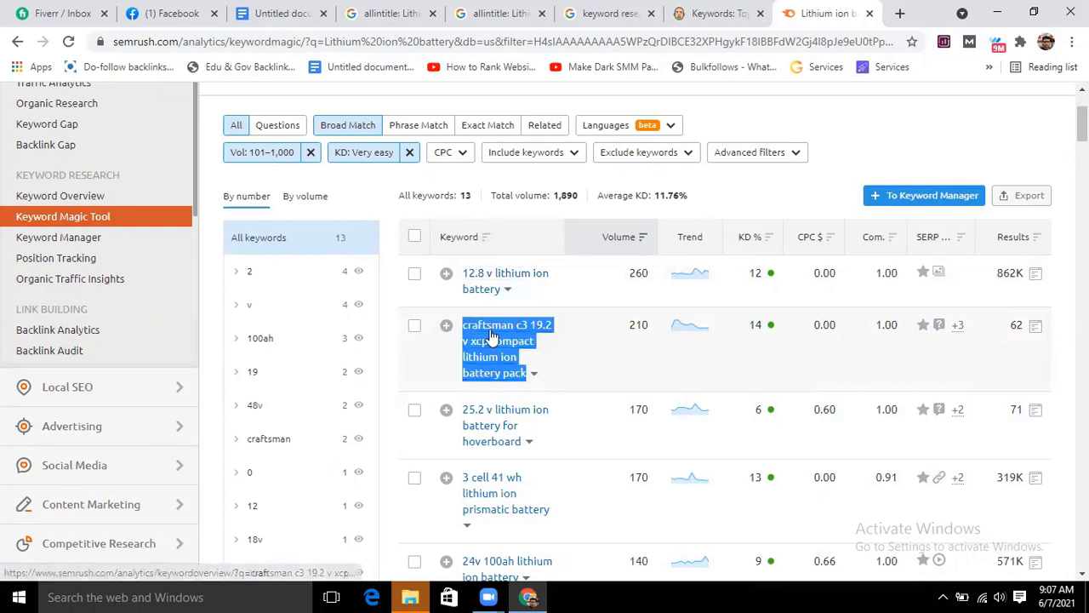
right_click(492, 335)
left_click(525, 456)
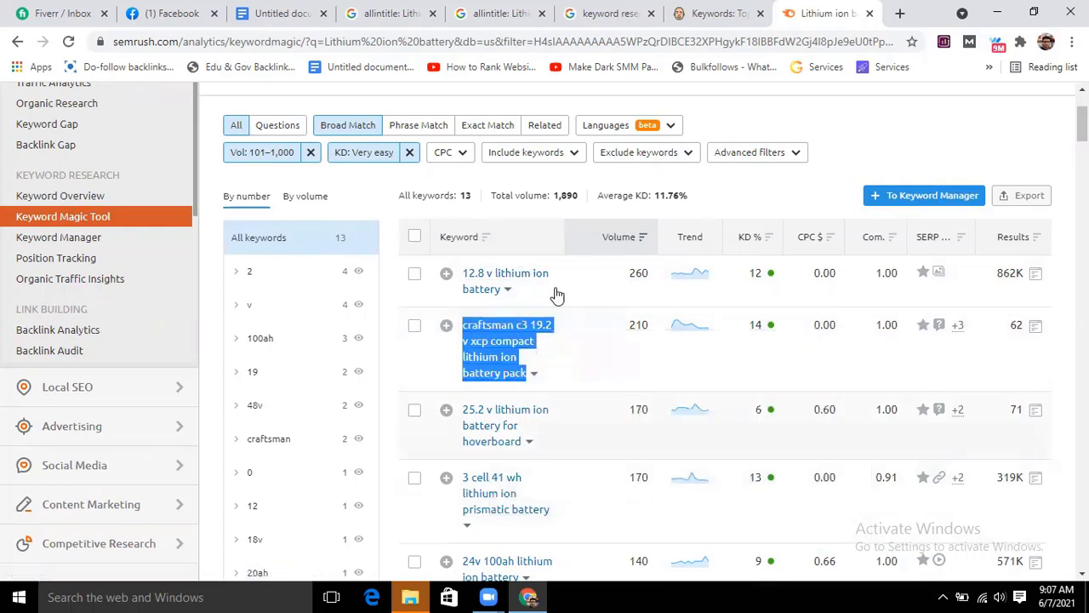
scroll(557, 301, "down", 1)
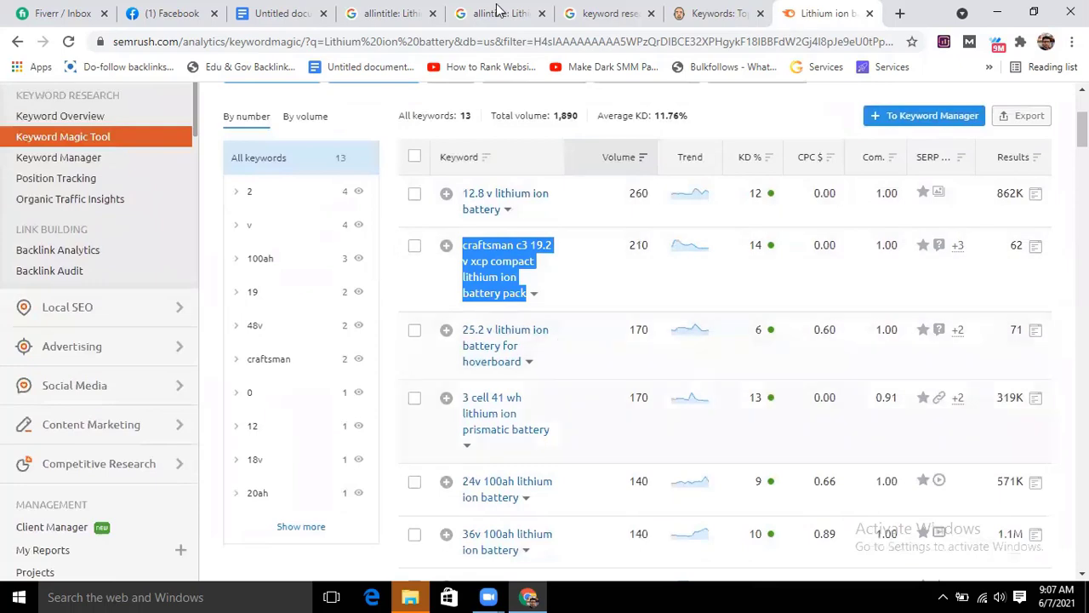
Step: Switch to the Google results for the Lithium ion battery query and change its allintitle operator to allinurl
left_click(387, 13)
left_click(310, 124)
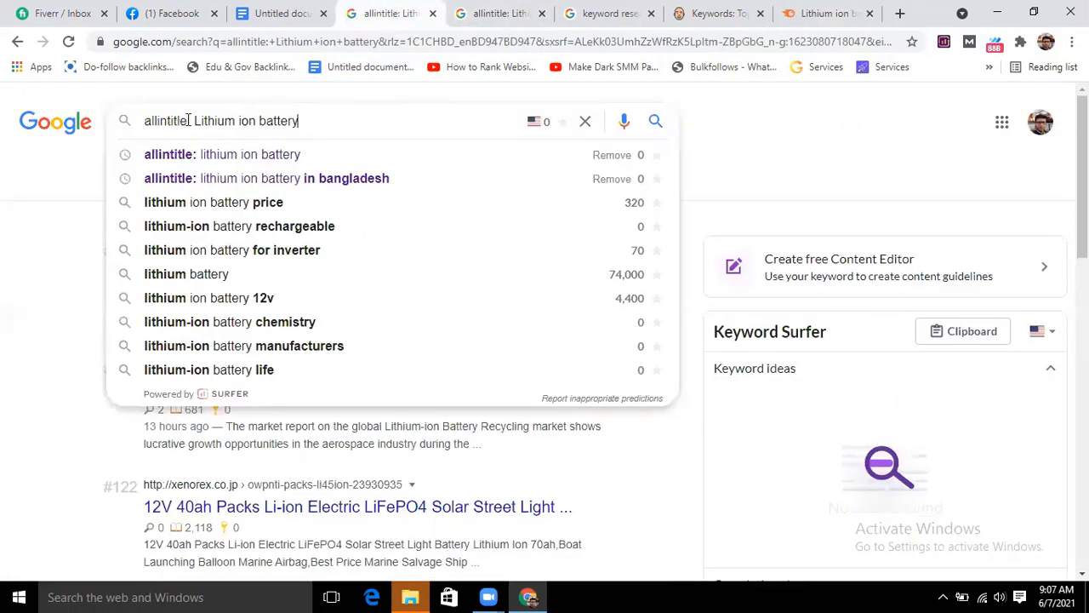
key("BackSpace")
key("BackSpace")
key("BackSpace")
key("BackSpace")
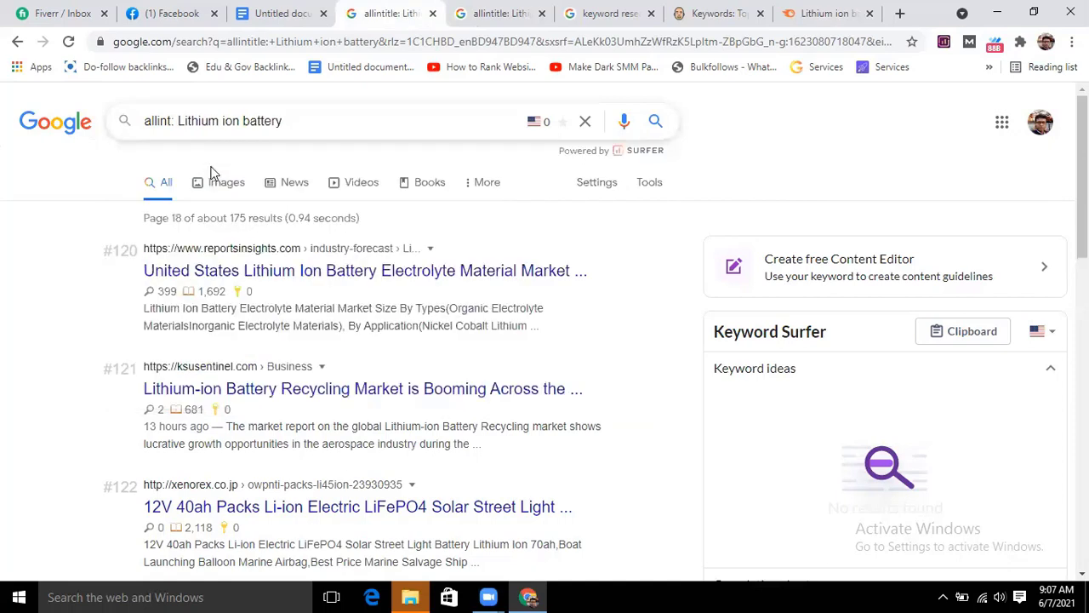
key("BackSpace")
type("url")
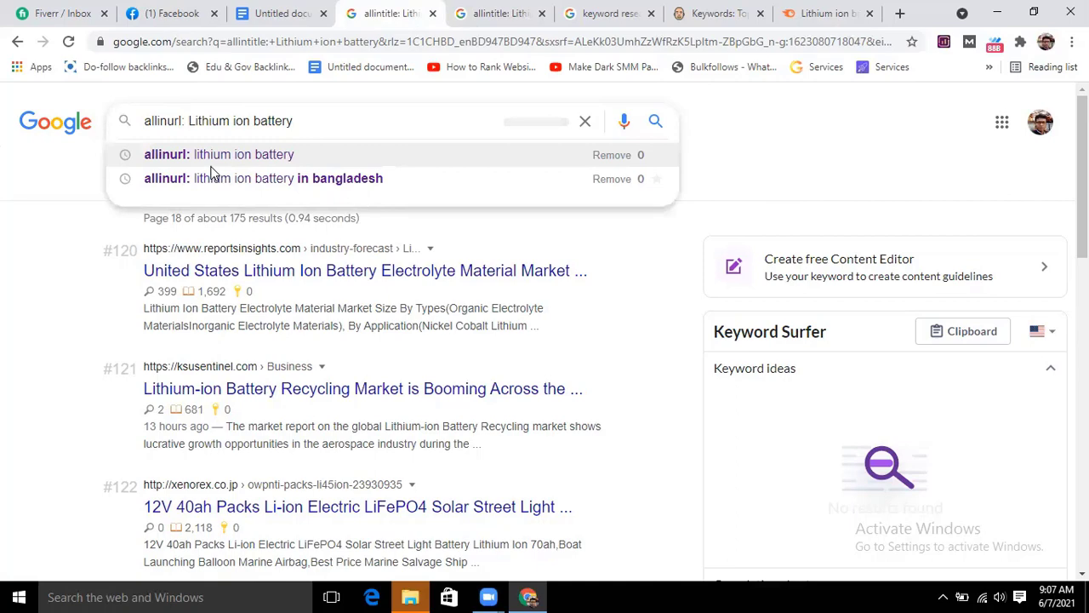
Step: Replace "Lithium ion battery" after the allinurl operator with the copied keyword "craftsman c3 19.2 v xcp compact lithium ion battery pack"
key("Delete")
key("Delete")
key("Delete")
key("Delete")
key("Delete")
key("Delete")
key("Delete")
key("Delete")
key("Delete")
key("Delete")
key("Delete")
key("Delete")
key("Delete")
key("Delete")
key("ctrl+v")
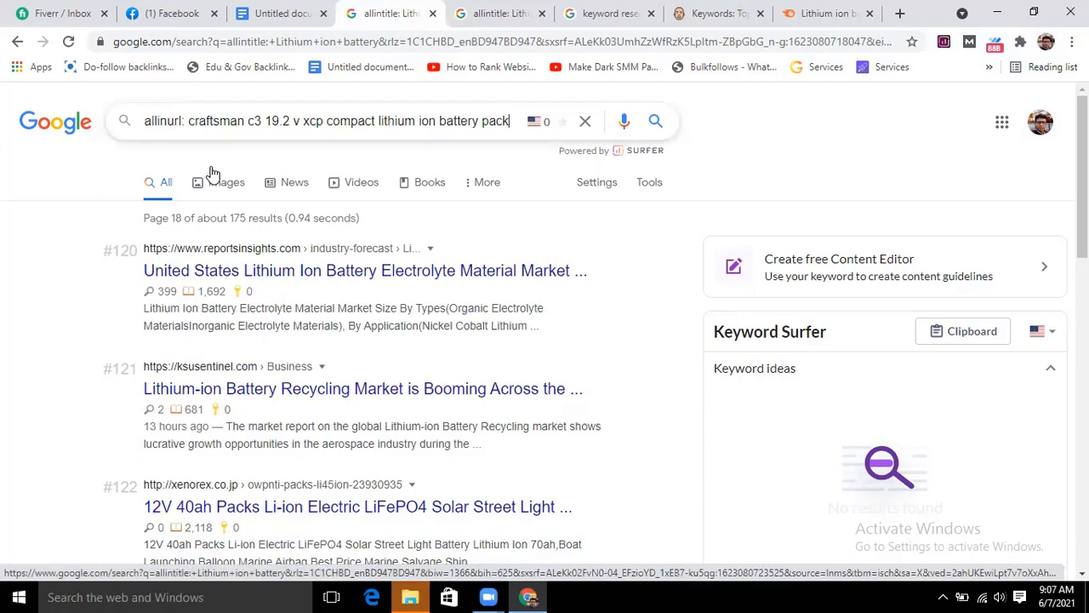
Step: Run the allinurl search for the craftsman c3 battery pack keyword and check for matching results
key("Return")
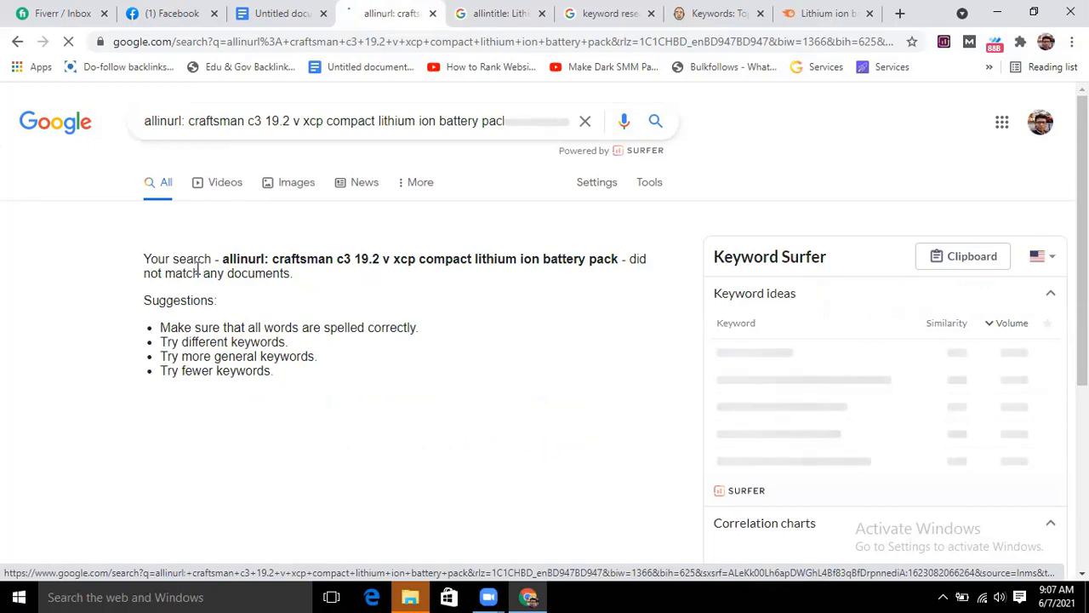
scroll(234, 200, "down", 3)
scroll(234, 200, "up", 3)
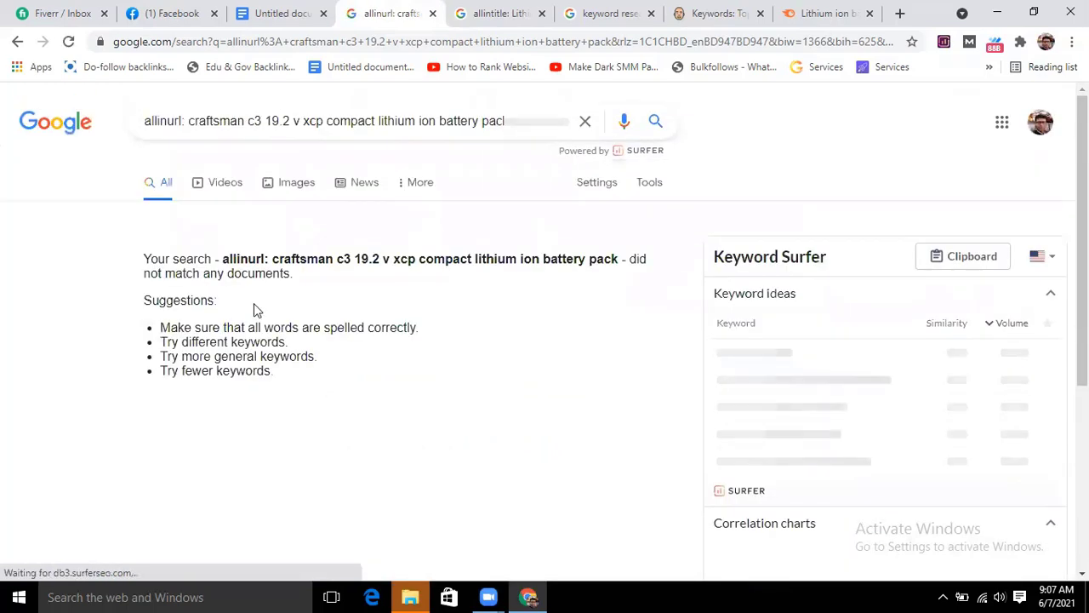
left_click_drag(142, 260, 320, 355)
left_click(321, 354)
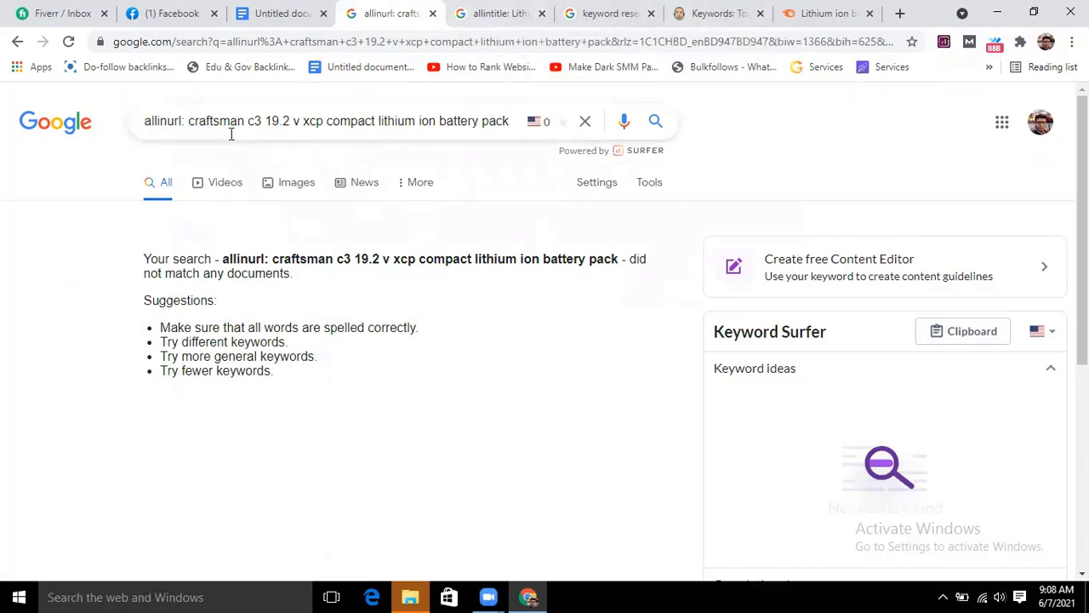
Step: Switch to the Semrush keyword list and copy the keyword "24v 100ah lithium ion battery"
left_click(738, 10)
left_click(822, 10)
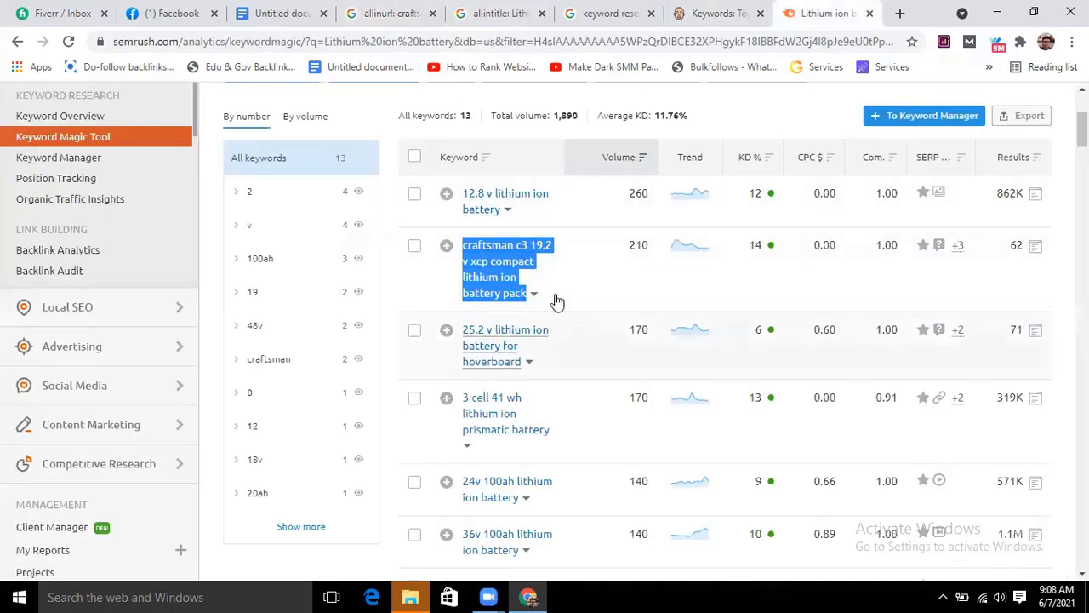
scroll(561, 281, "down", 1)
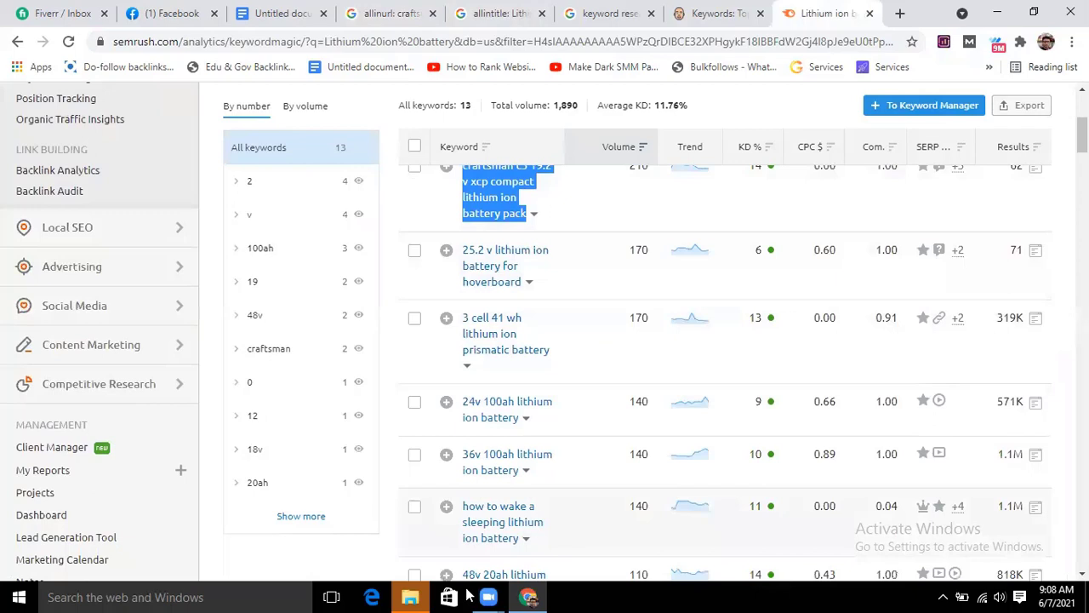
scroll(566, 362, "down", 2)
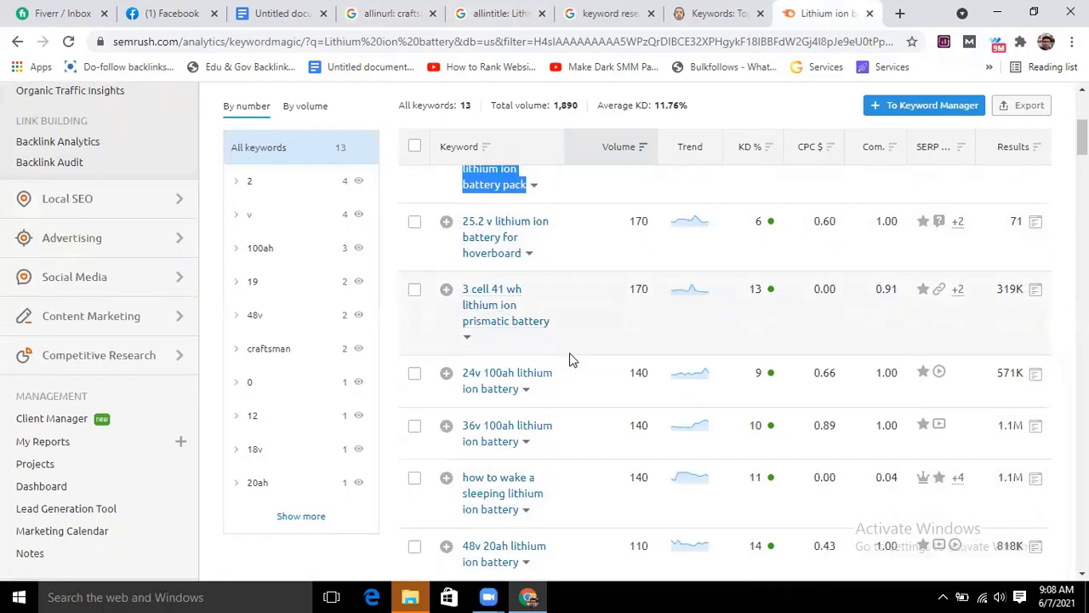
left_click_drag(539, 263, 444, 252)
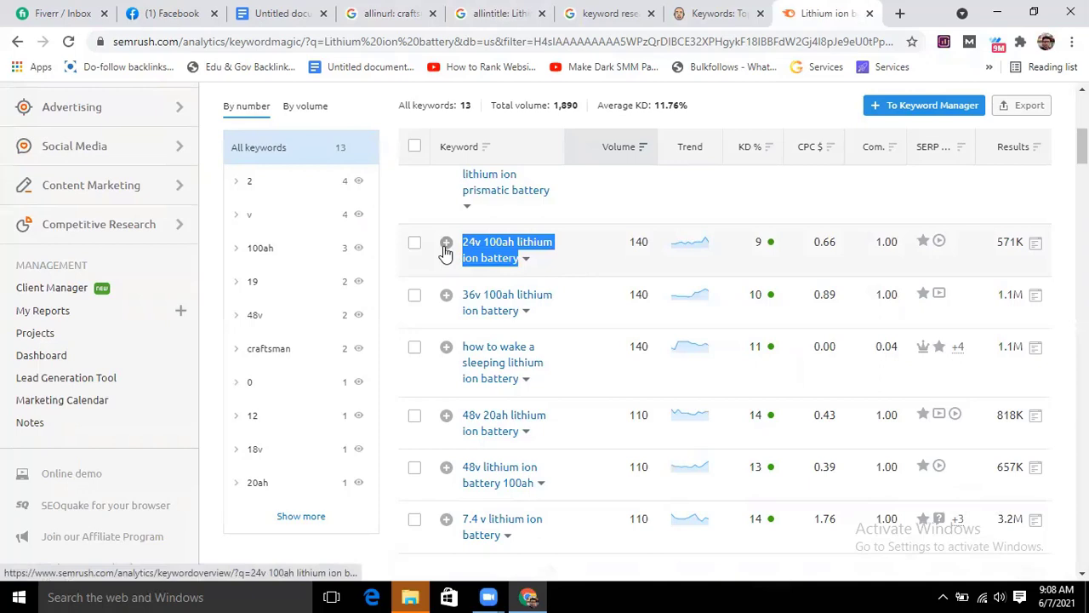
right_click(488, 246)
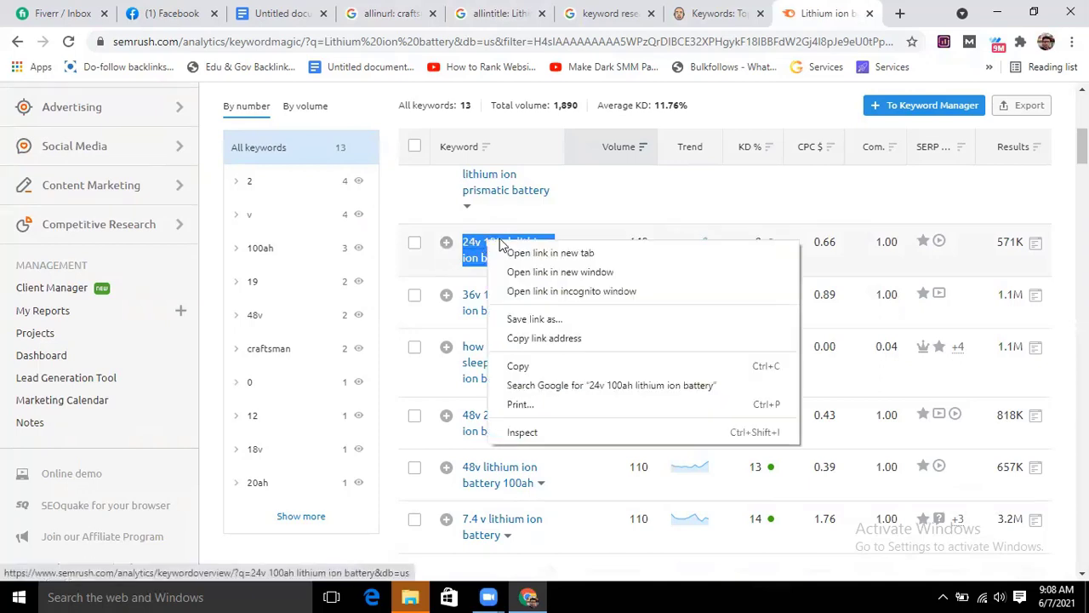
left_click(521, 369)
Step: In the Google allinurl query, replace the craftsman keyword with "24v 100ah lithium ion battery" and run the search
left_click(387, 13)
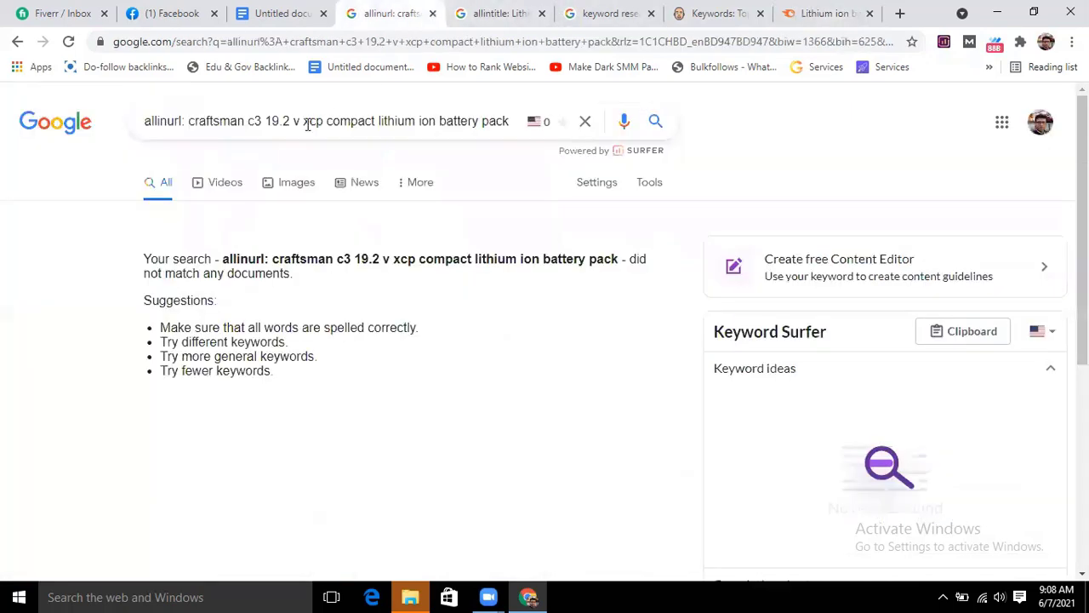
left_click_drag(510, 120, 190, 134)
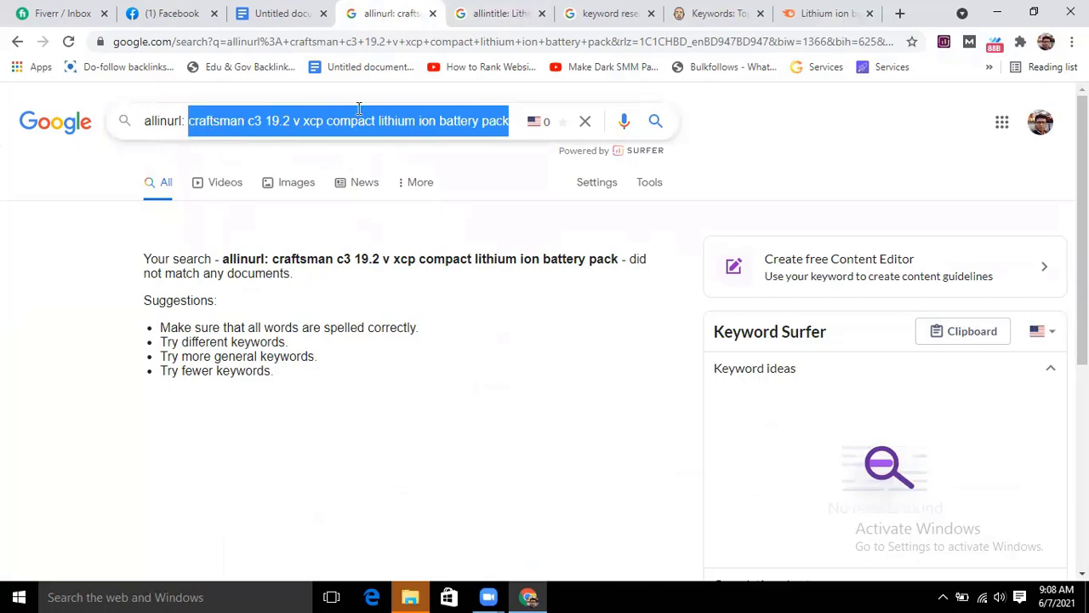
key("ctrl+v")
key("Return")
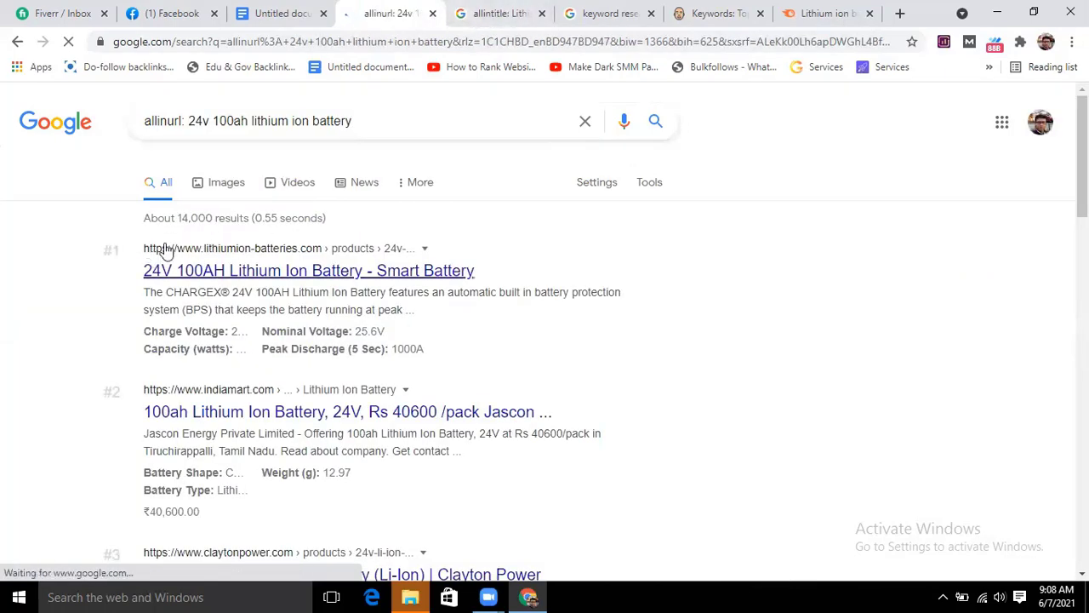
Step: Open page 10 of the allinurl results for 24v 100ah lithium ion battery and check the result count and listed pages
scroll(381, 256, "down", 2)
scroll(382, 254, "down", 15)
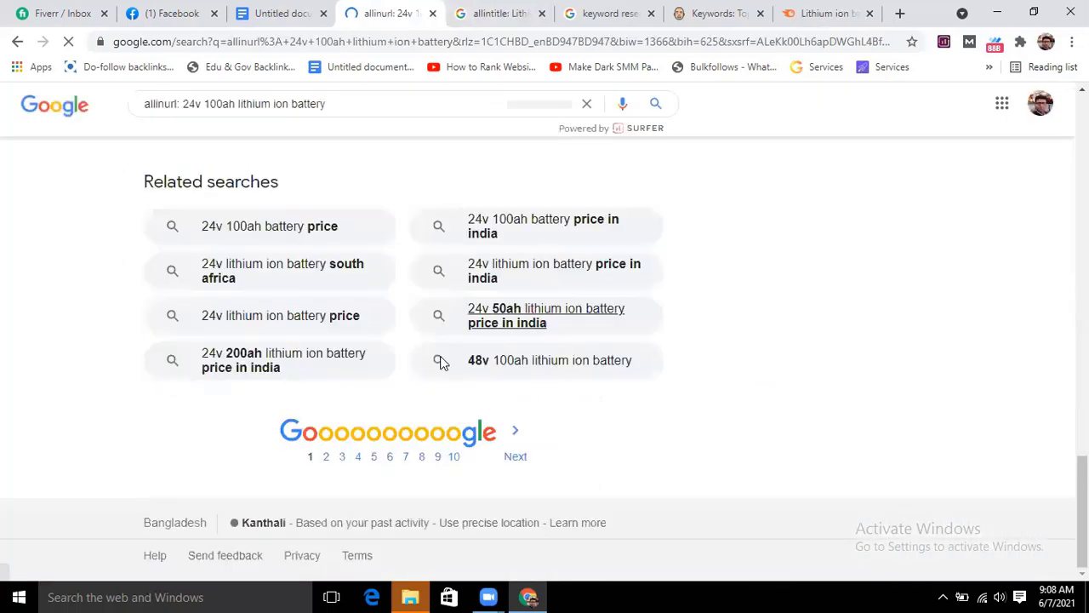
left_click(451, 458)
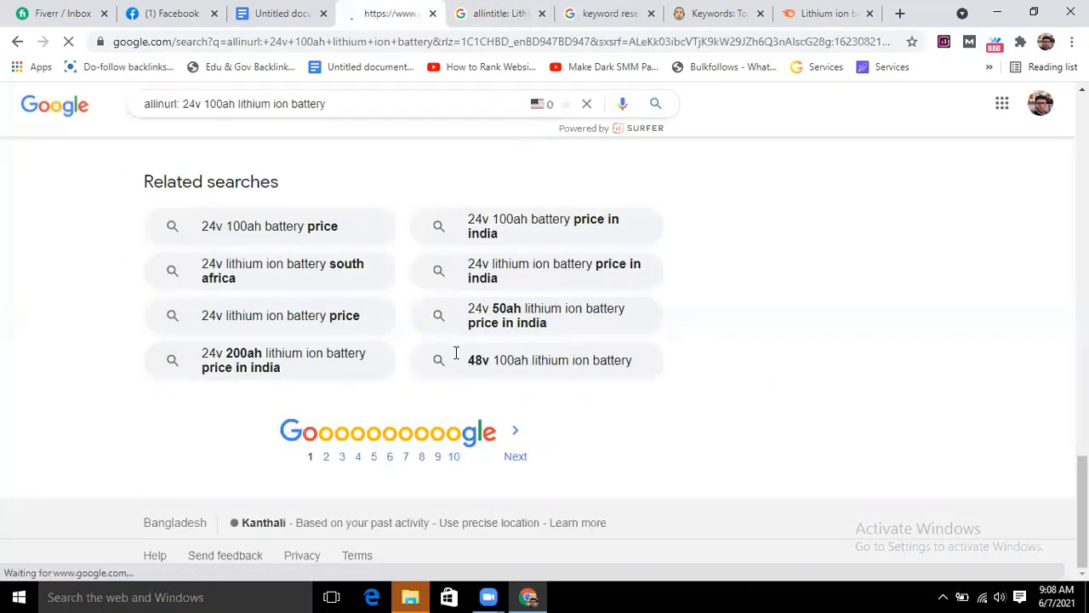
scroll(474, 437, "down", 12)
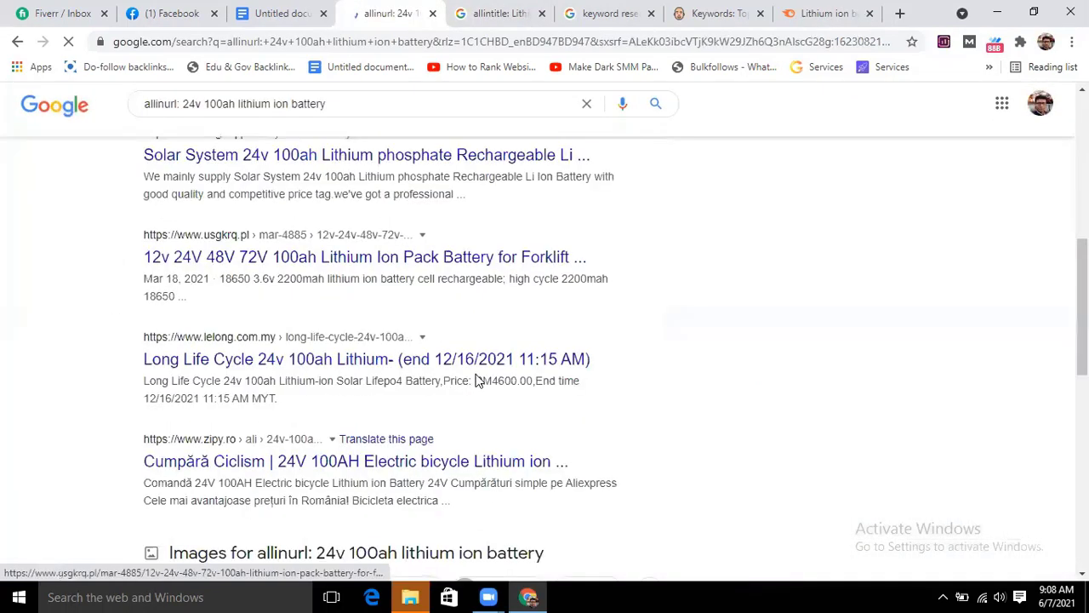
scroll(417, 371, "up", 5)
scroll(392, 192, "up", 8)
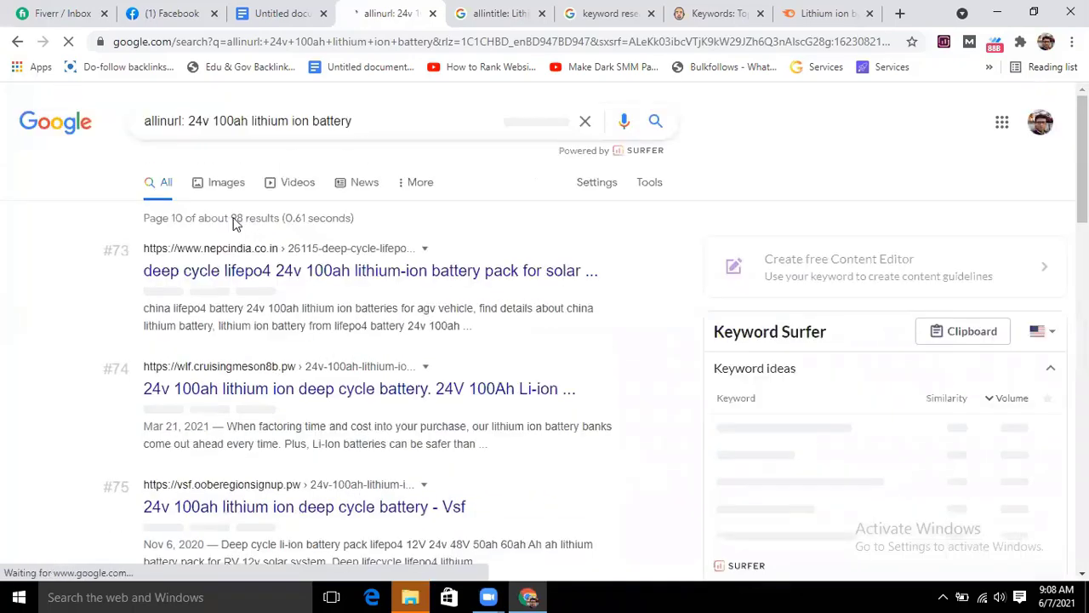
left_click_drag(231, 217, 278, 219)
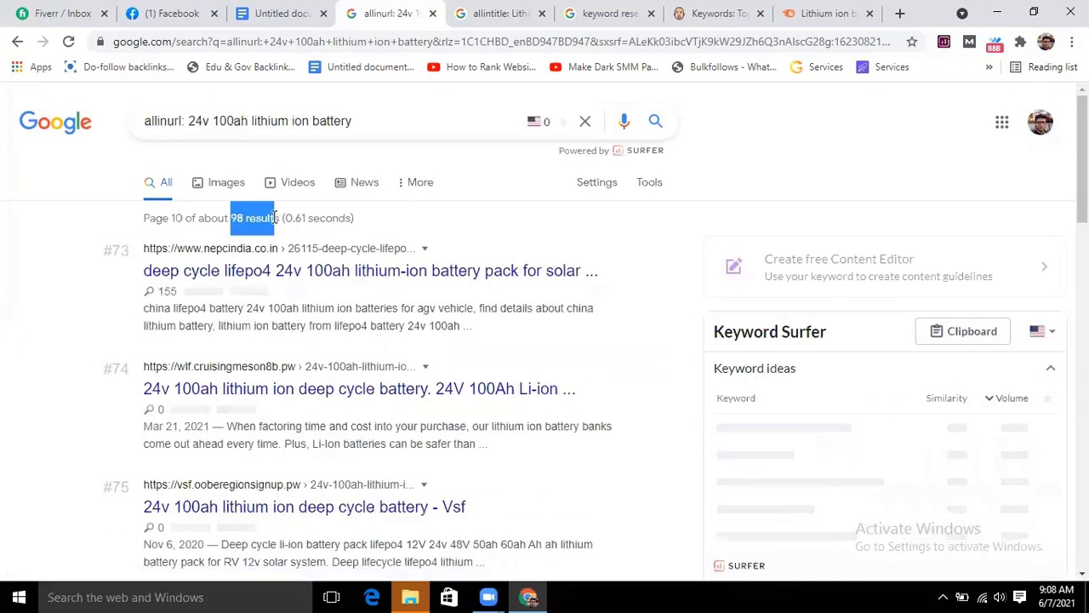
left_click(246, 251)
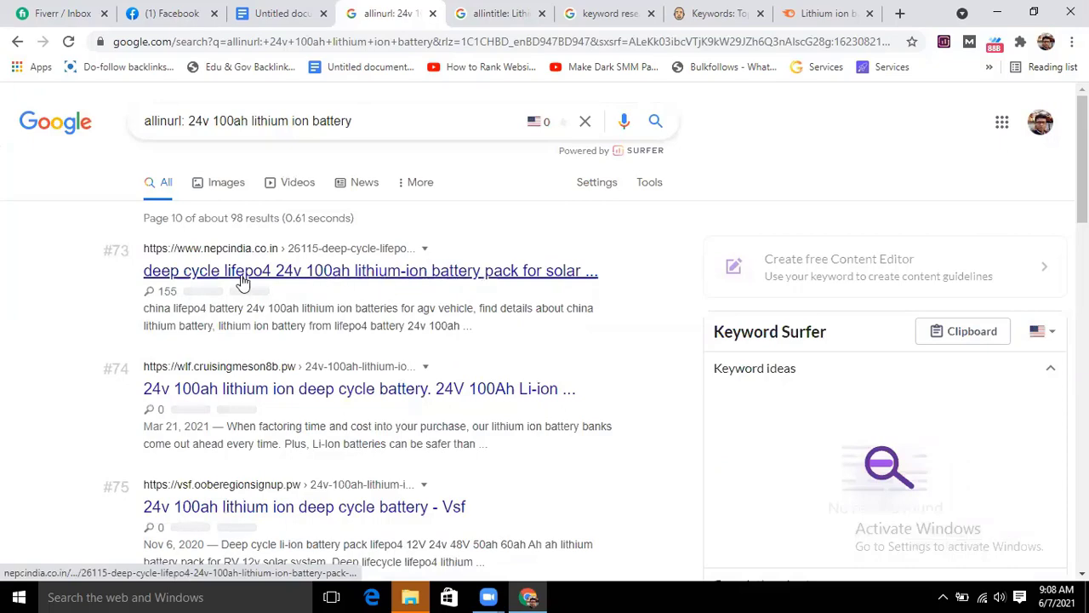
scroll(438, 292, "down", 10)
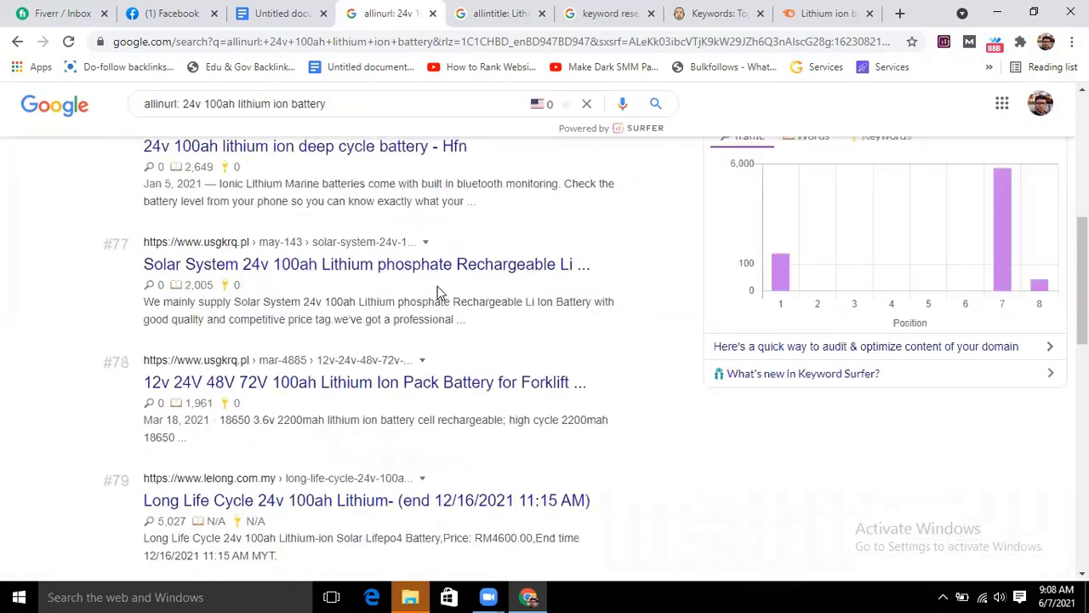
scroll(438, 273, "up", 15)
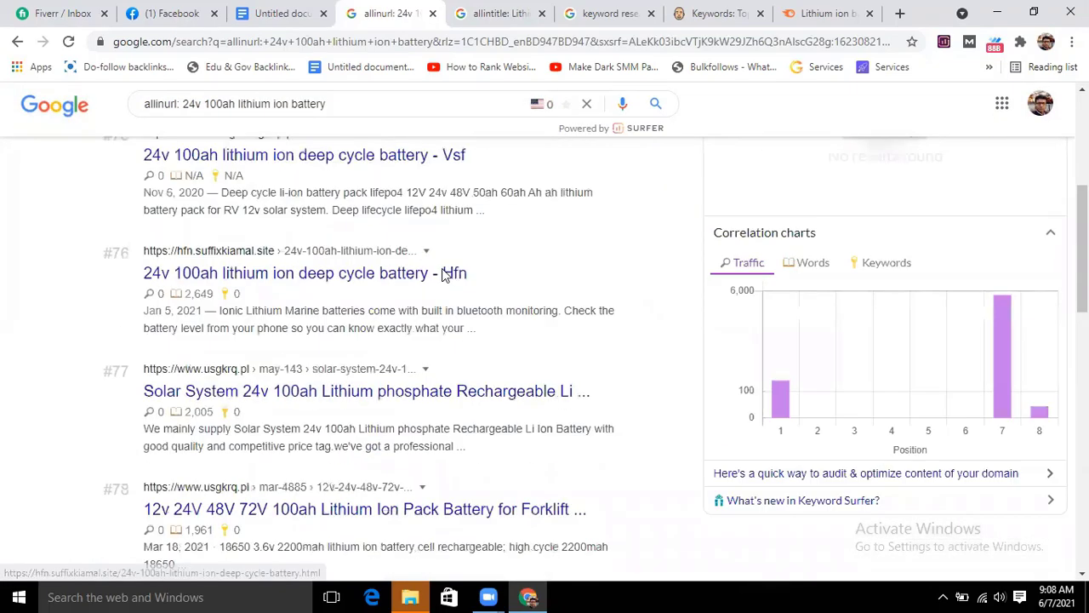
key("Home")
left_click(510, 9)
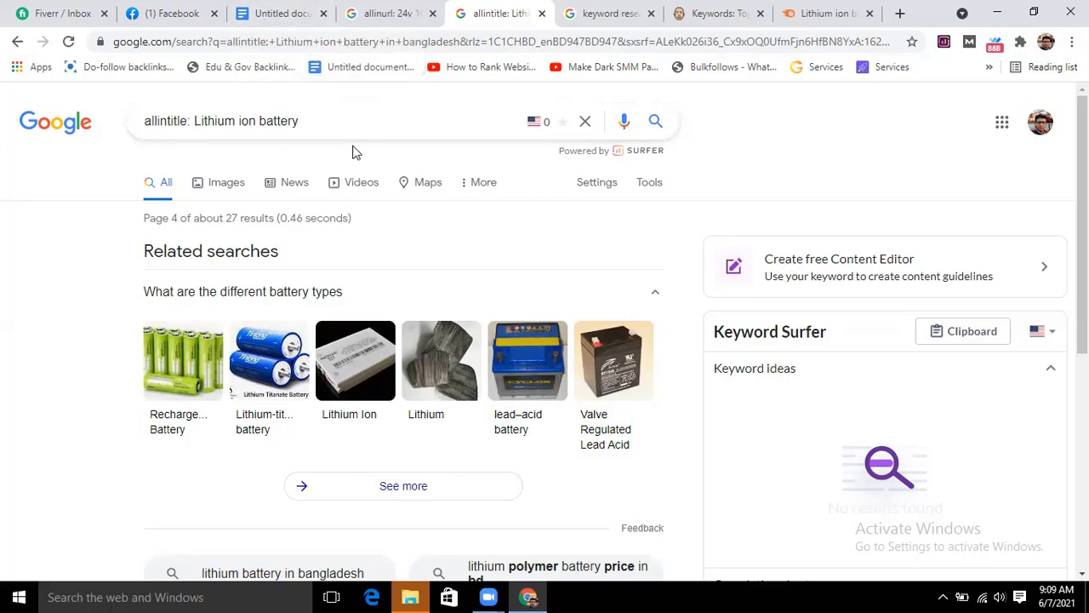
left_click_drag(513, 190, 225, 182)
left_click(537, 182)
Step: Review the remaining very easy keywords in the Semrush list down to 7.4 v lithium ion battery
left_click(817, 13)
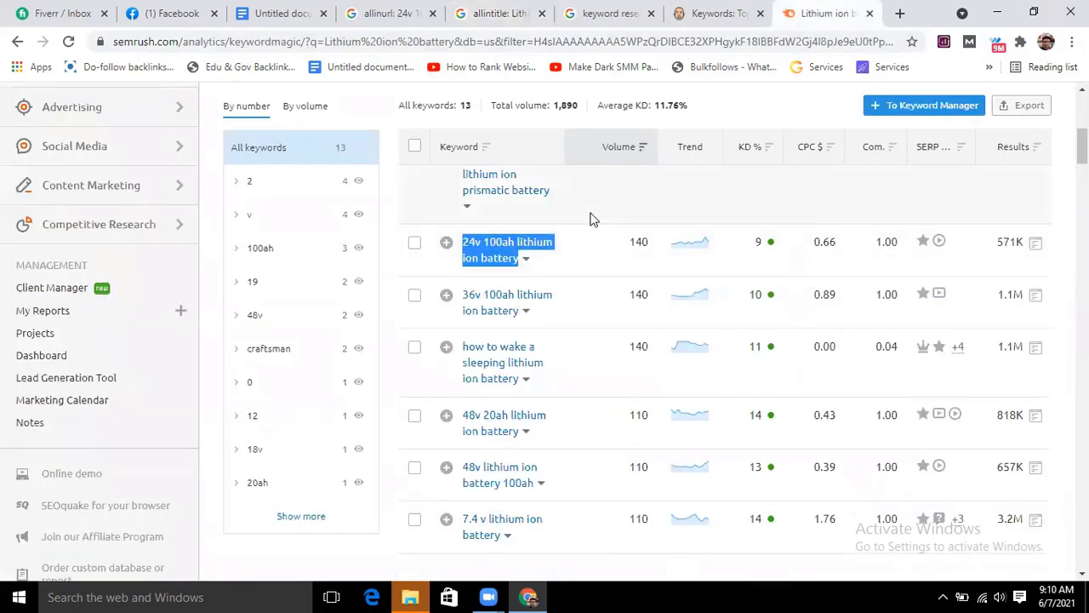
scroll(525, 340, "down", 1)
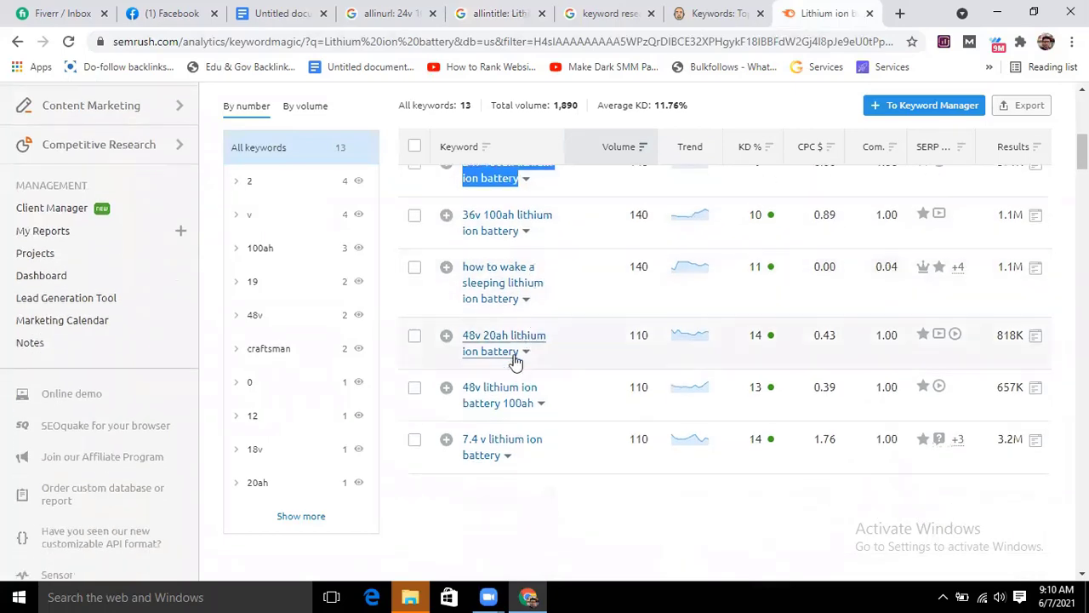
scroll(525, 340, "down", 3)
scroll(510, 360, "up", 7)
scroll(545, 361, "up", 3)
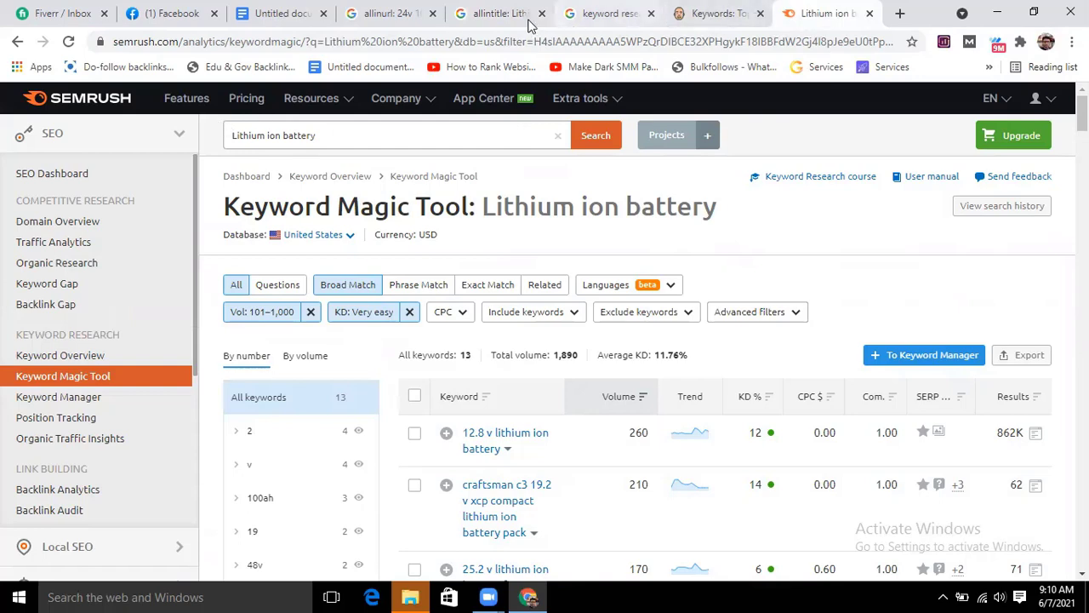
Step: Switch to the Google allintitle results, remove "ion" from the query, and search for "allintitle: Lithium battery"
left_click(502, 12)
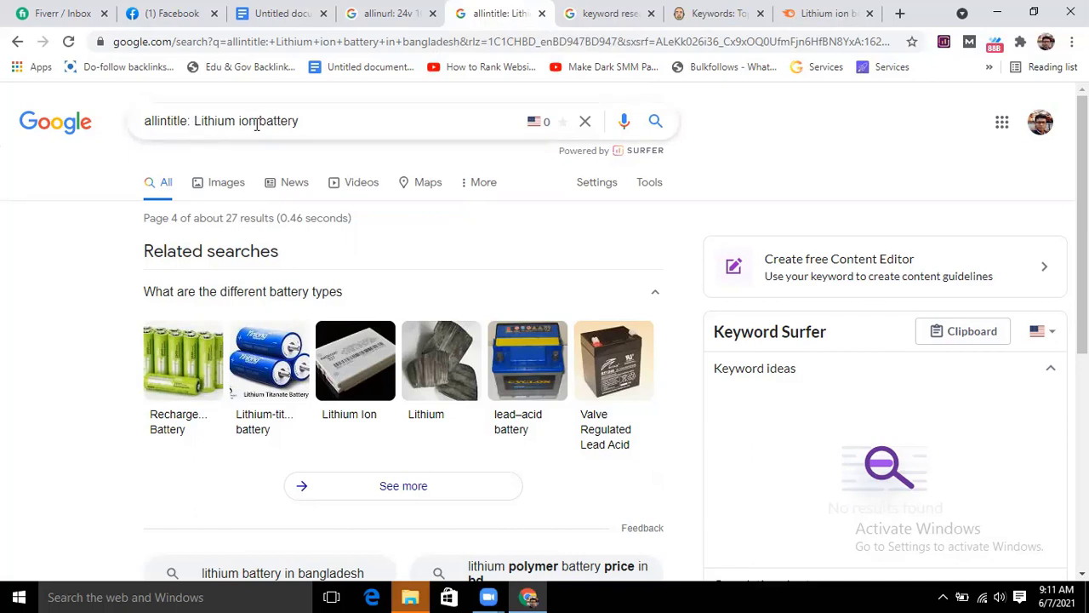
left_click_drag(258, 121, 190, 132)
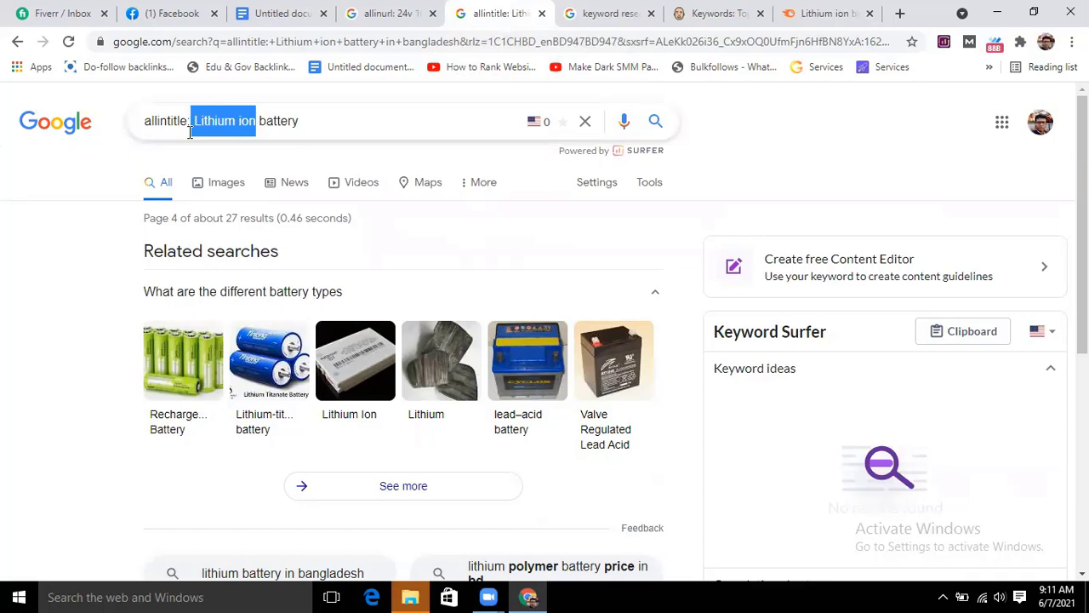
left_click(247, 121)
key("BackSpace")
key("BackSpace")
key("BackSpace")
key("BackSpace")
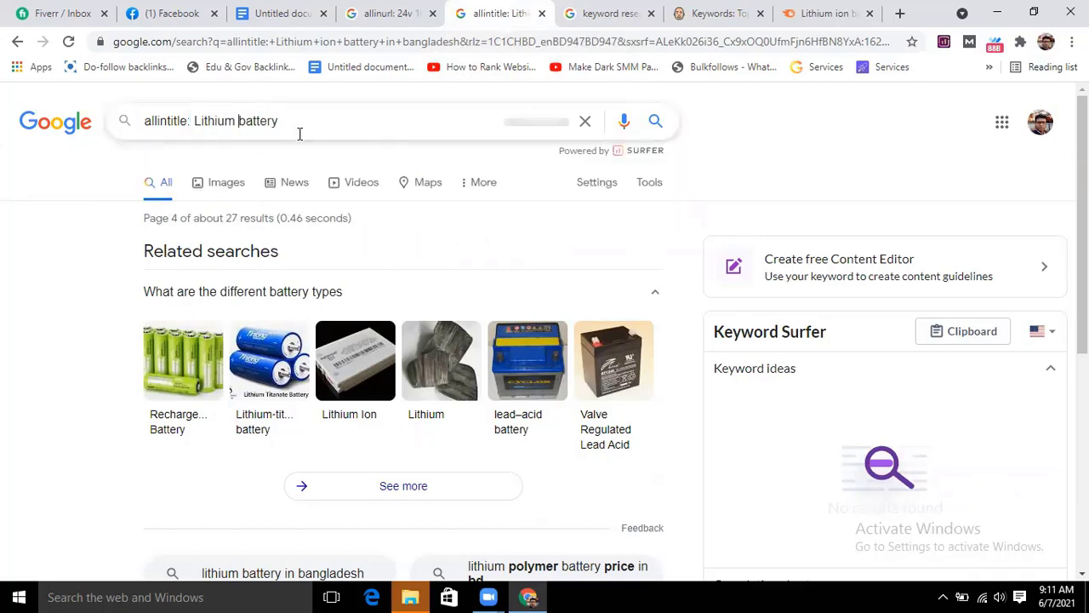
left_click(402, 130)
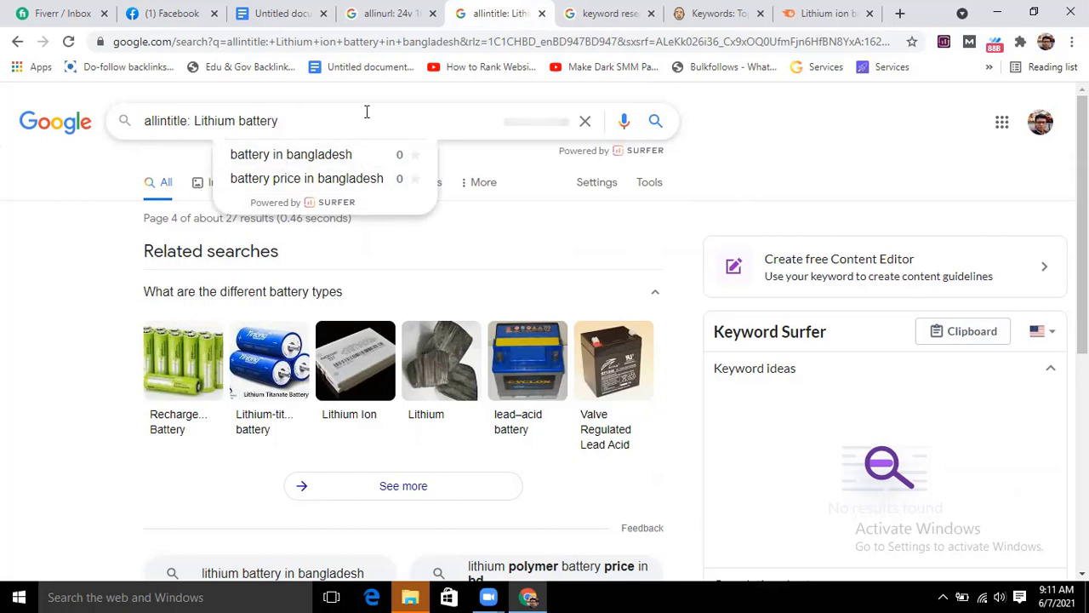
left_click(653, 119)
Step: Copy "Lithium battery" from the allintitle query and search Google for it in a new browser tab
left_click_drag(295, 118, 194, 120)
right_click(251, 123)
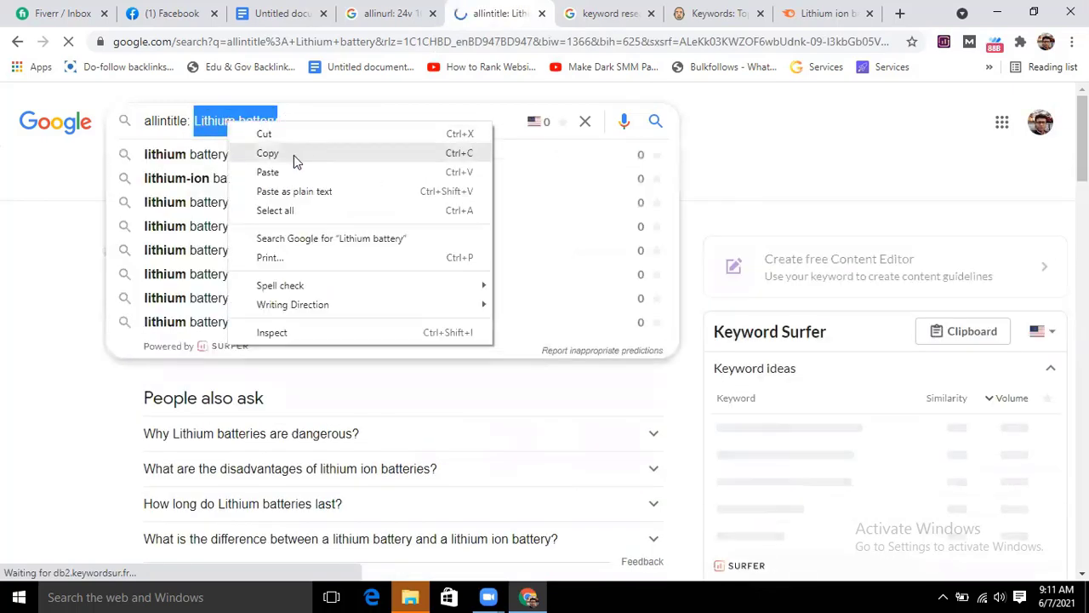
left_click(293, 155)
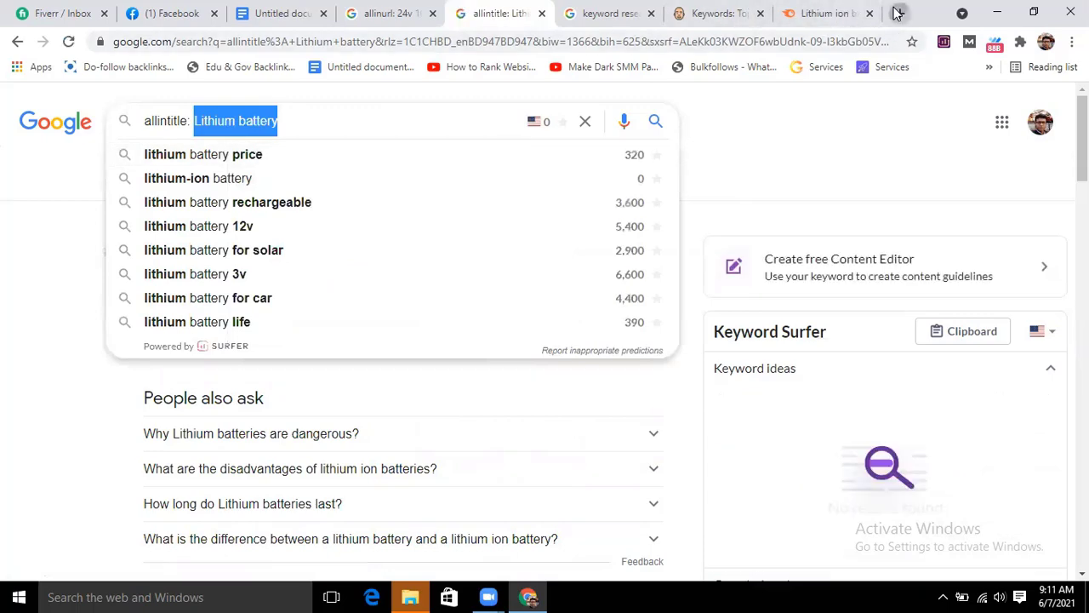
left_click(900, 13)
key("ctrl+v")
key("Return")
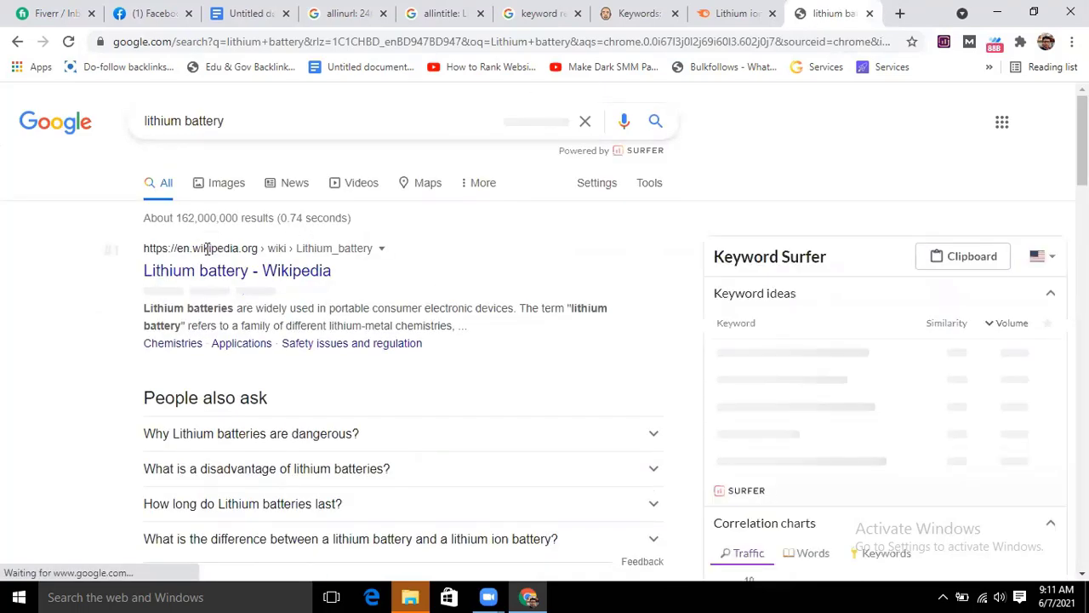
Step: Open page 10 of the lithium battery results and check the US search volumes of the keyword and its search suggestions
scroll(416, 321, "down", 5)
scroll(465, 304, "down", 15)
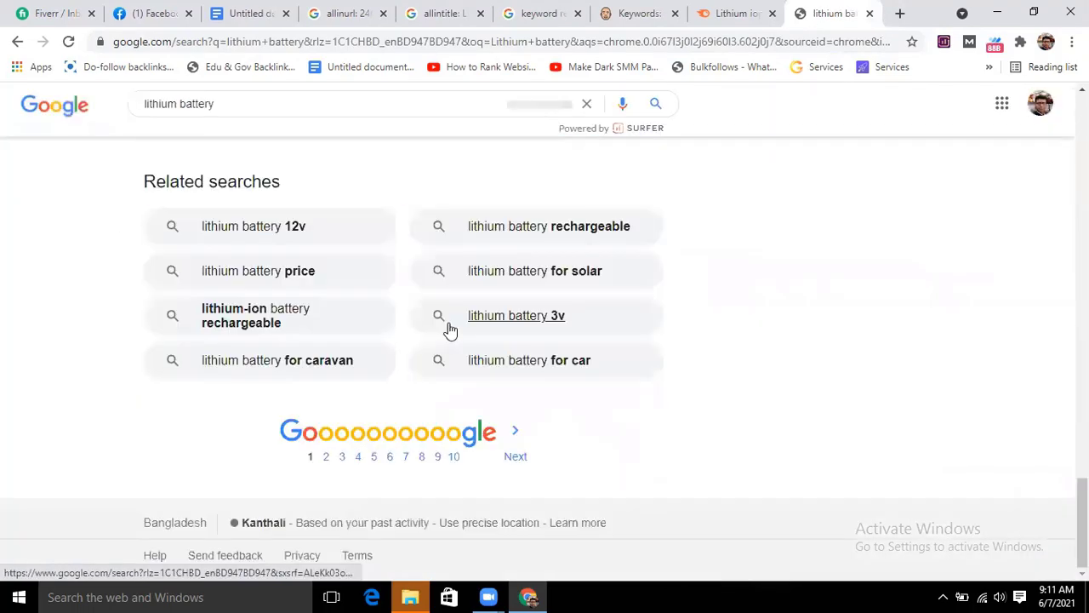
left_click(454, 458)
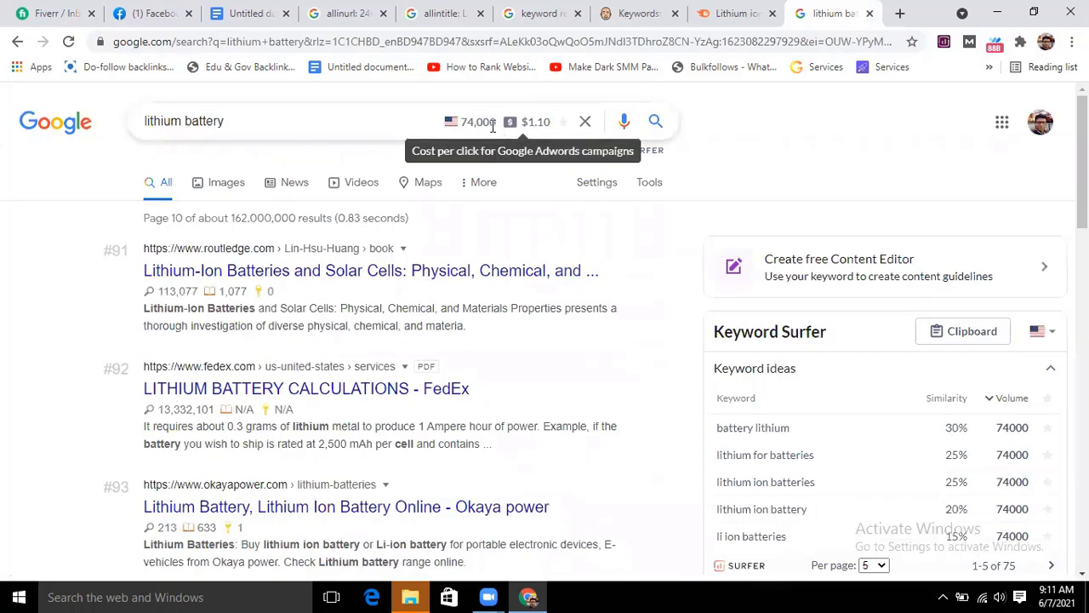
left_click_drag(494, 122, 464, 125)
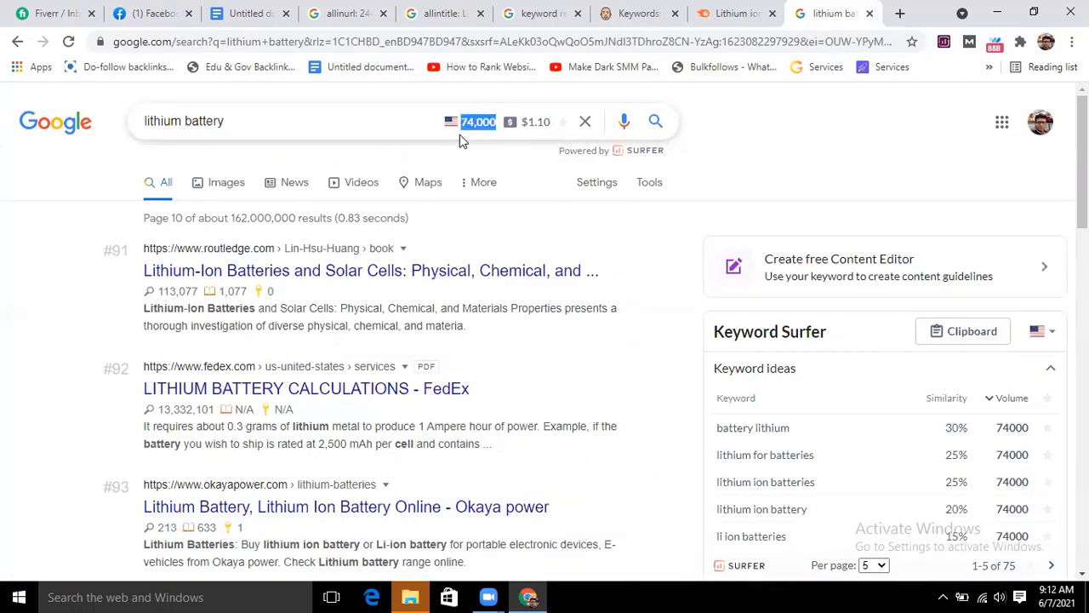
left_click(477, 140)
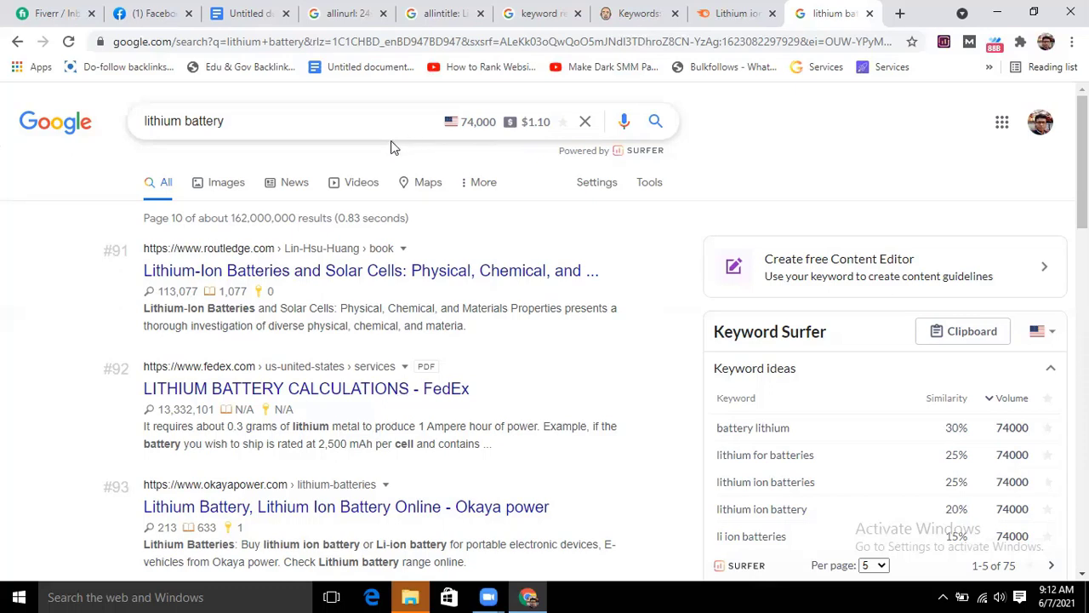
left_click(332, 121)
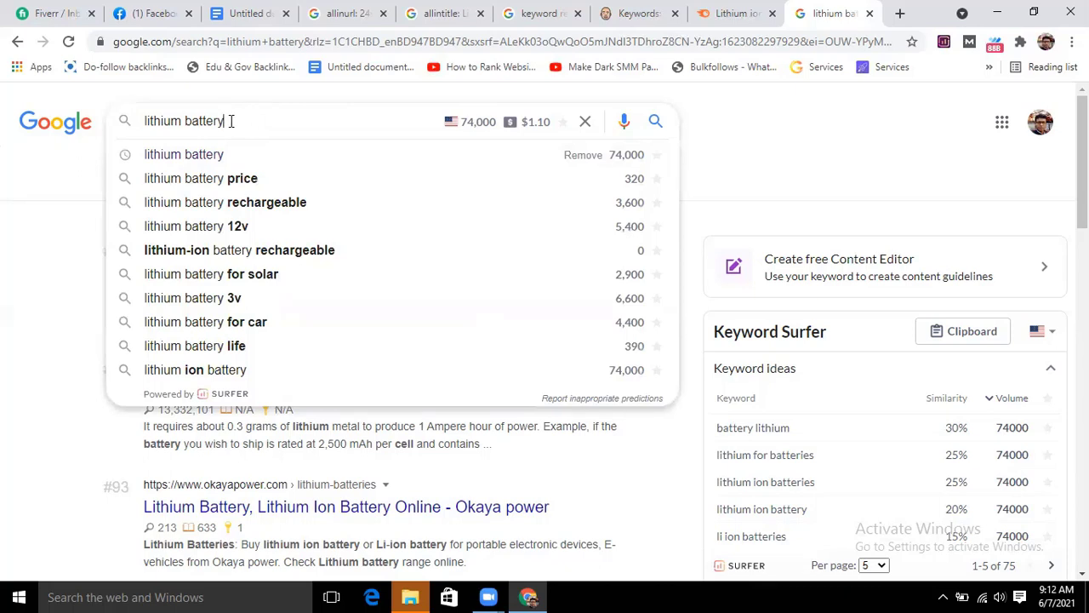
Step: Return to the Semrush keyword list and set the maximum word count to 5 in the advanced filters
left_click(732, 7)
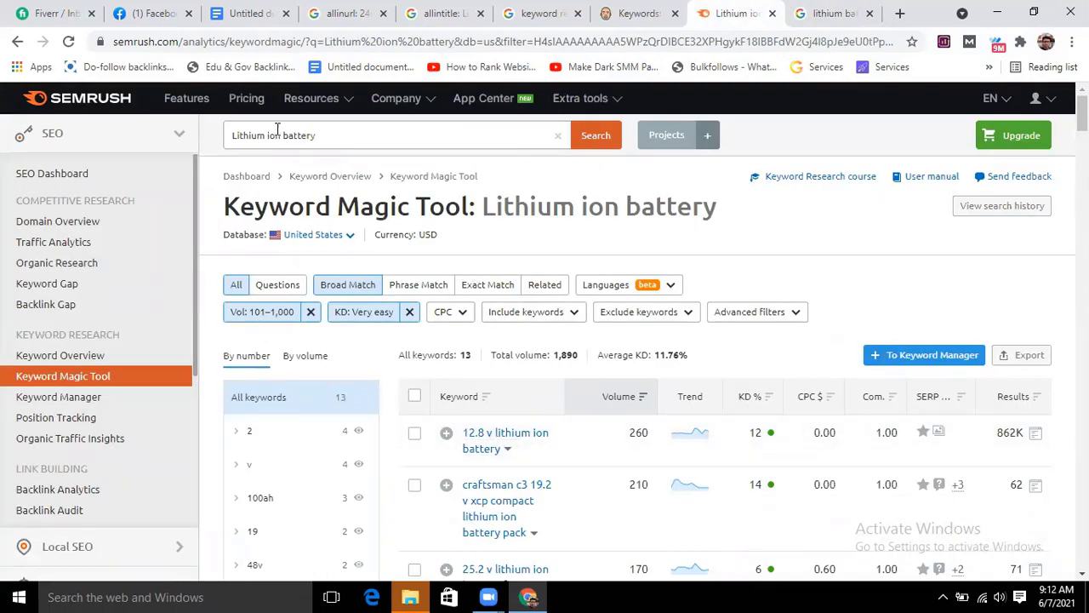
scroll(400, 255, "down", 1)
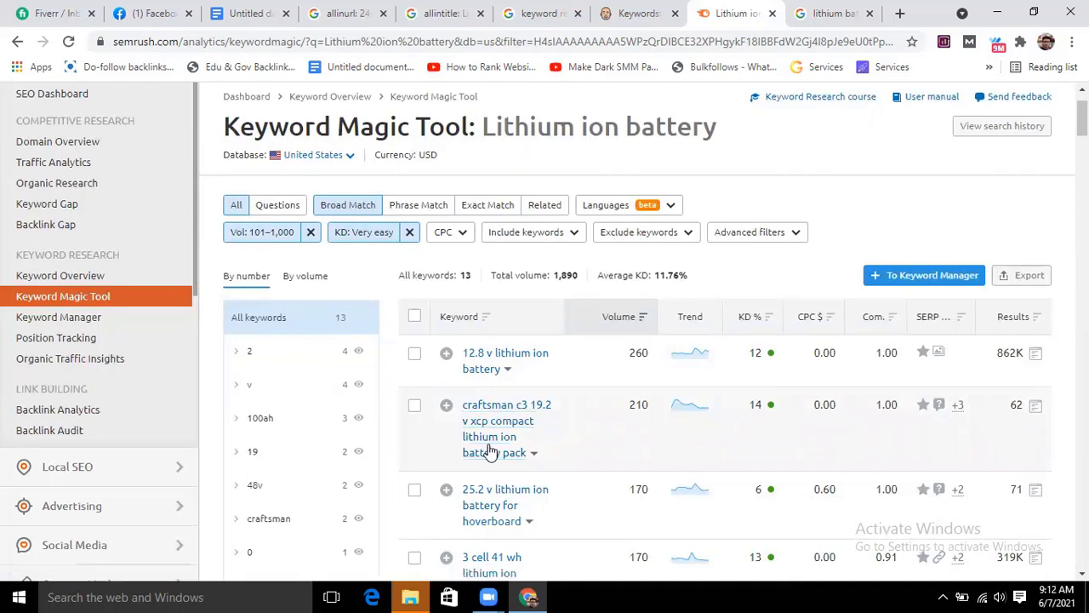
left_click(797, 236)
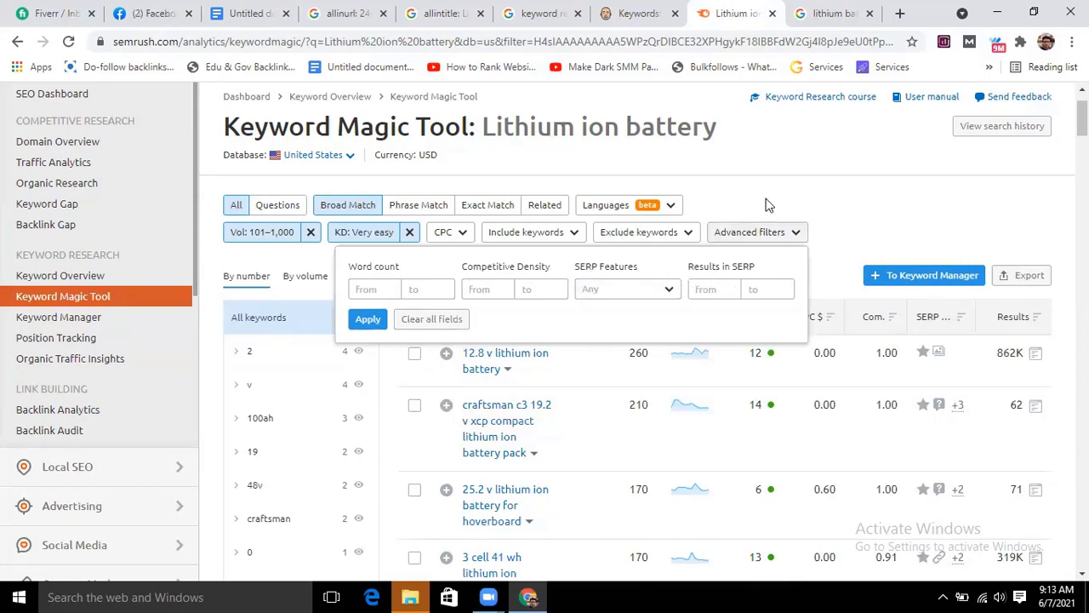
left_click(372, 288)
left_click(445, 290)
type("1")
left_click(447, 287)
Step: Switch to the Google allinurl results and examine the wording of the "24v 100ah lithium ion battery" query
left_click(549, 7)
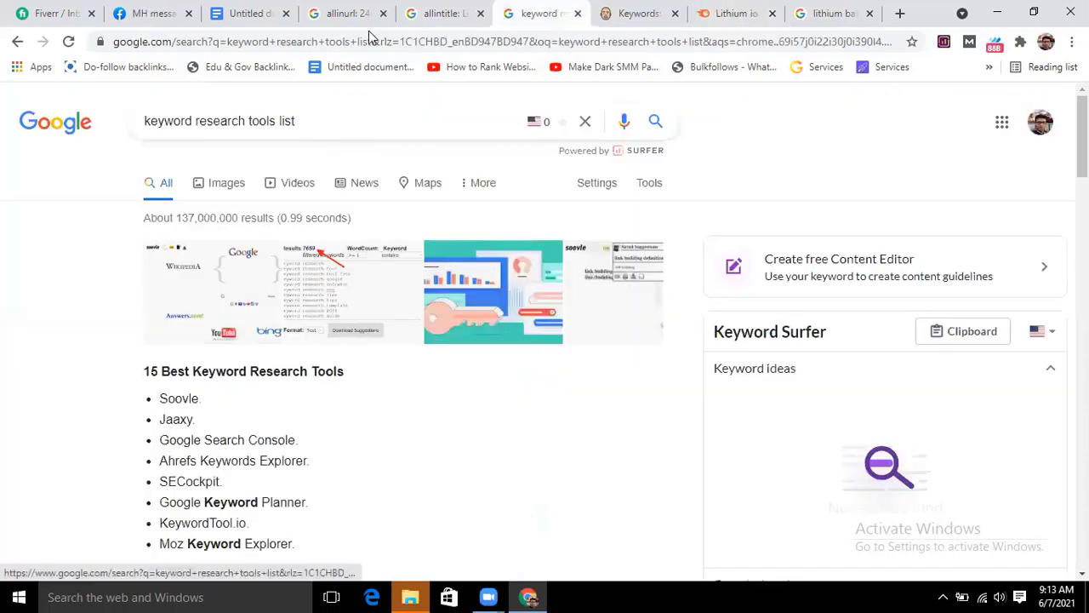
left_click(433, 12)
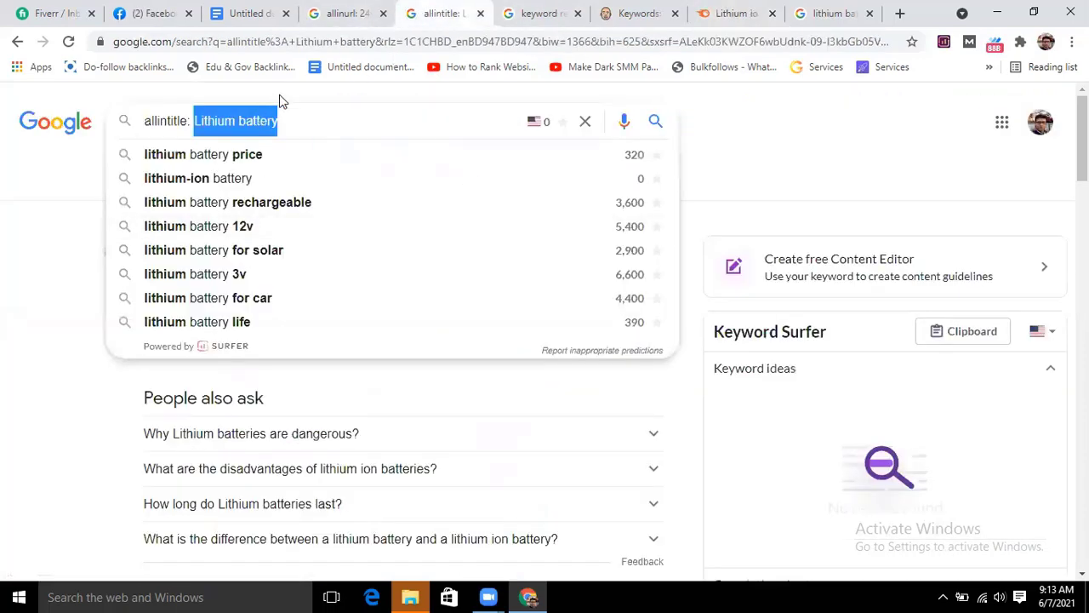
left_click(316, 10)
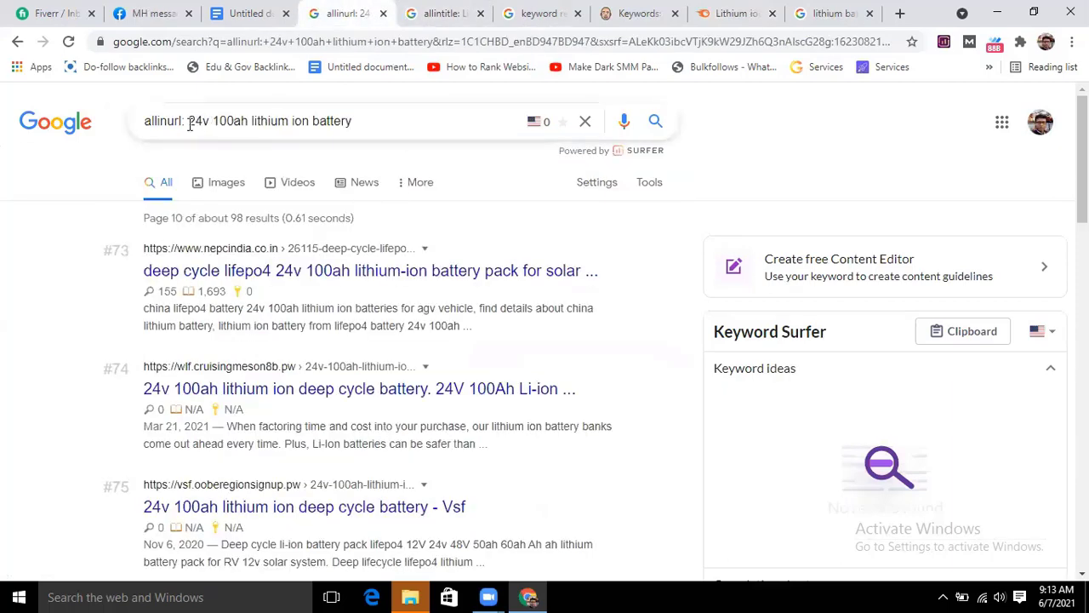
left_click_drag(187, 120, 364, 120)
left_click(364, 119)
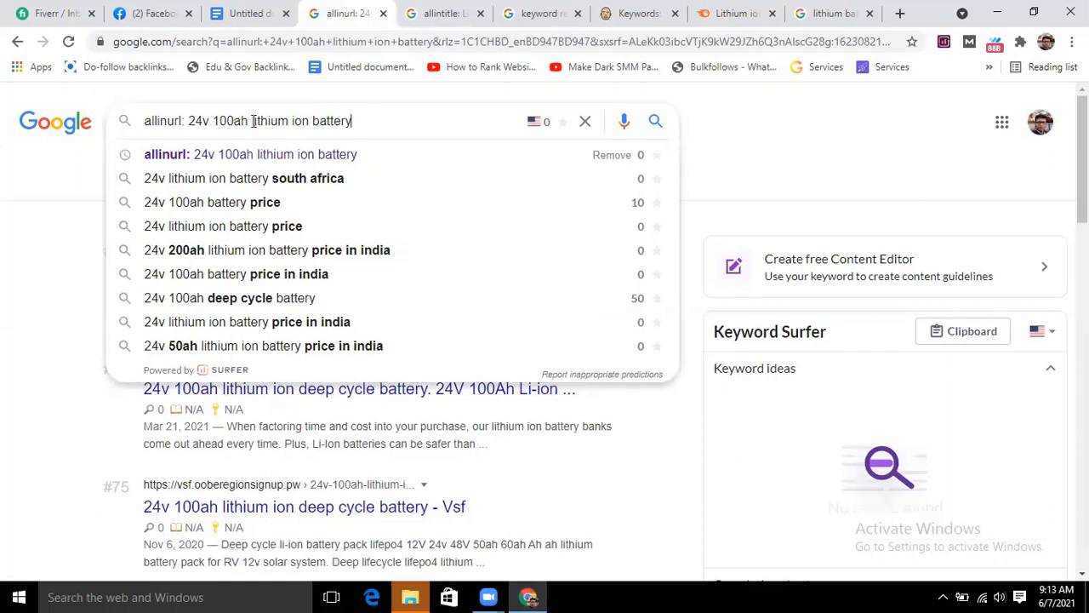
left_click_drag(252, 120, 391, 115)
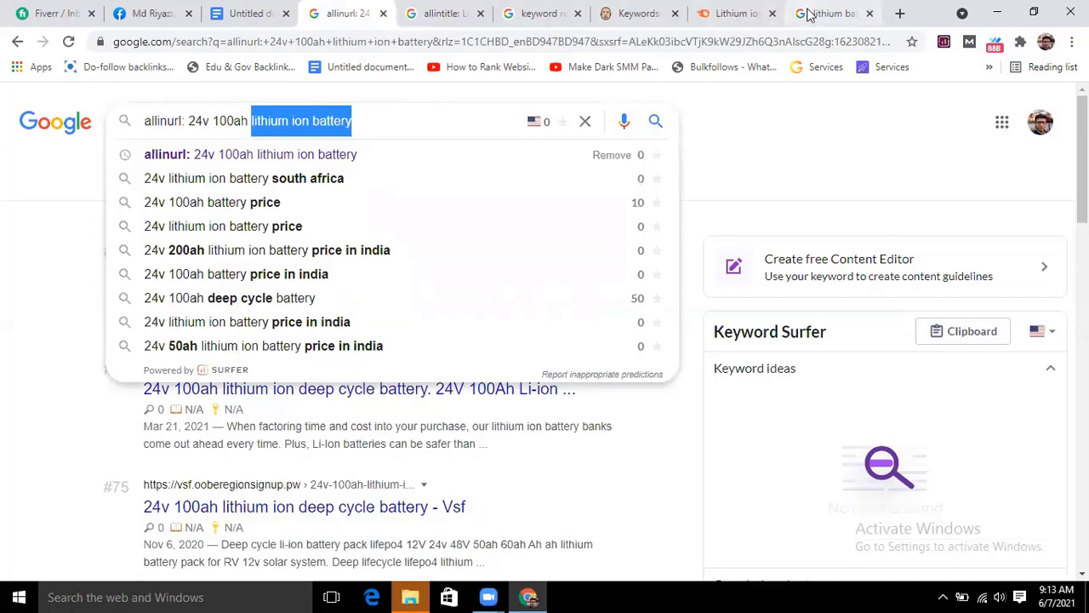
Step: Go back to the Semrush advanced filters and set the maximum competitive density to 0
left_click(734, 13)
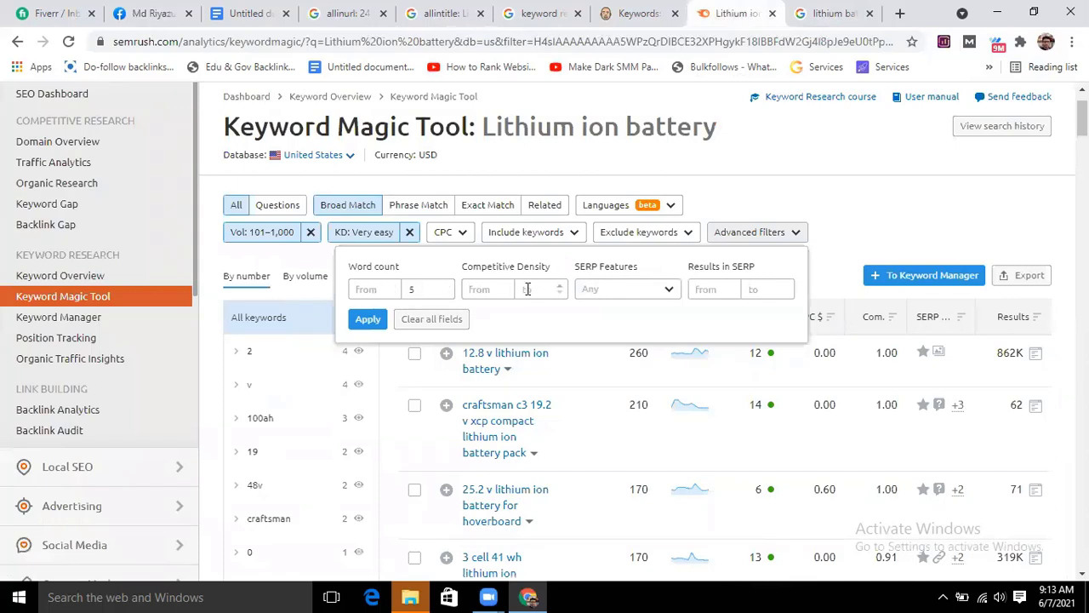
left_click(562, 288)
left_click(561, 288)
left_click(560, 294)
left_click(560, 294)
Step: Look through the SERP feature options, leave them at Any, and apply the advanced filters
left_click(672, 293)
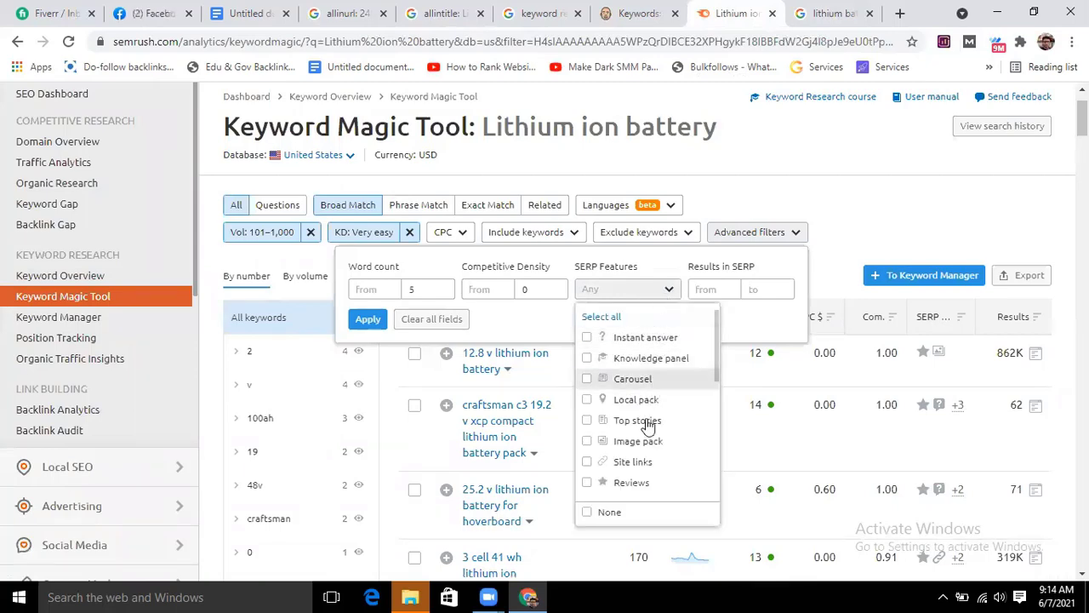
scroll(647, 438, "down", 3)
scroll(652, 426, "up", 5)
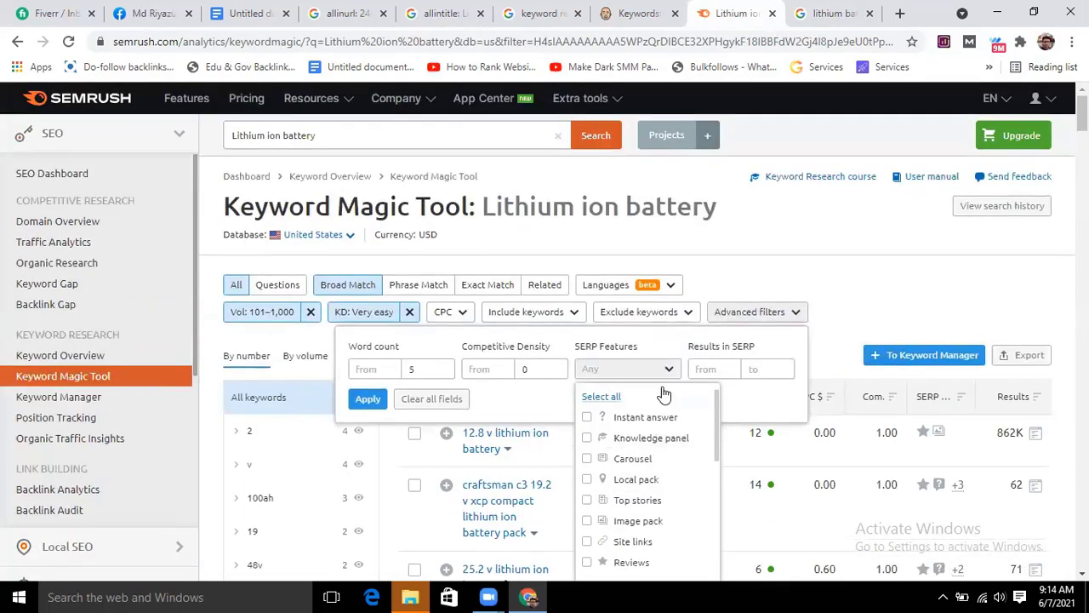
left_click(669, 372)
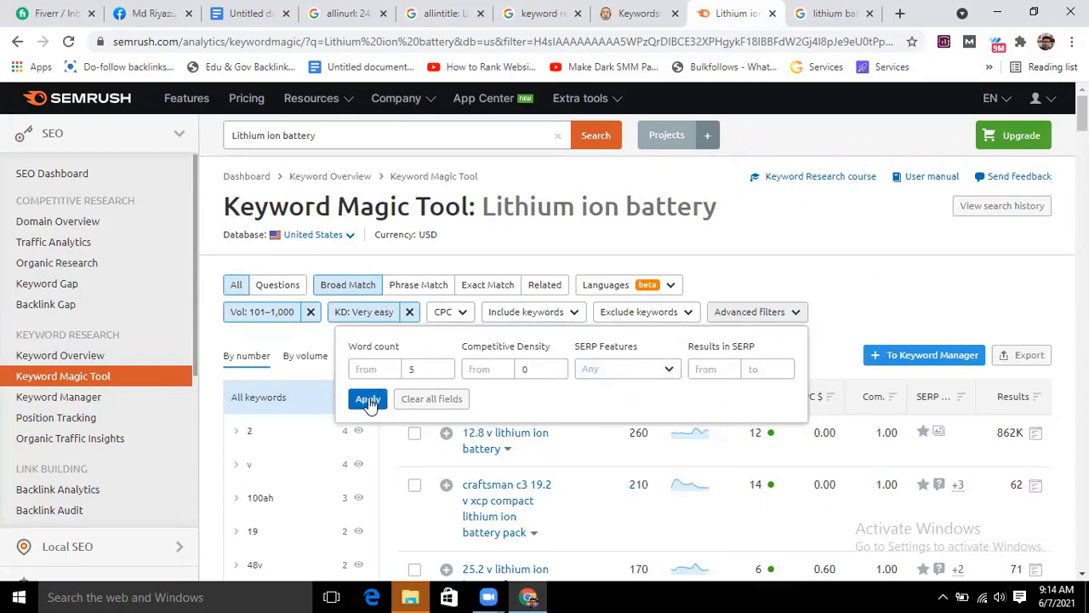
left_click(367, 400)
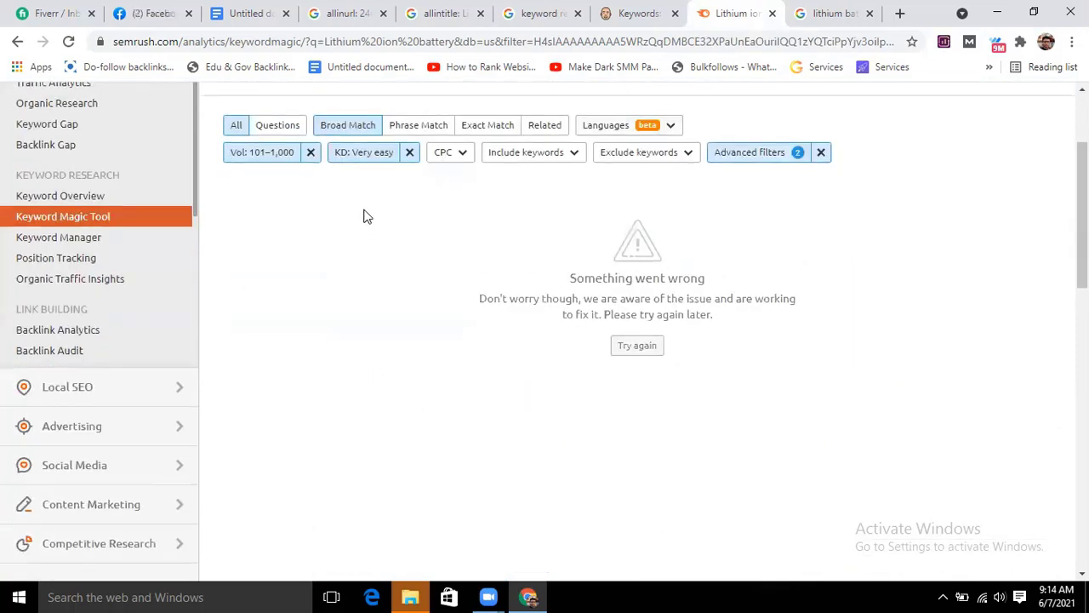
Step: Try the Possible and Difficult keyword difficulty levels for the Lithium ion battery keywords
scroll(347, 258, "up", 3)
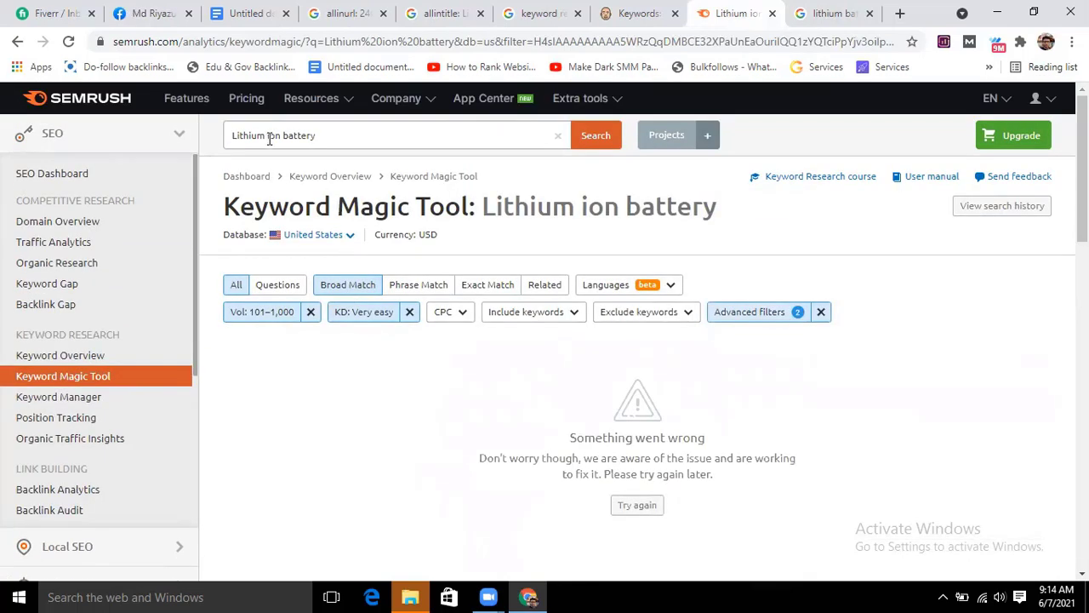
left_click(282, 134)
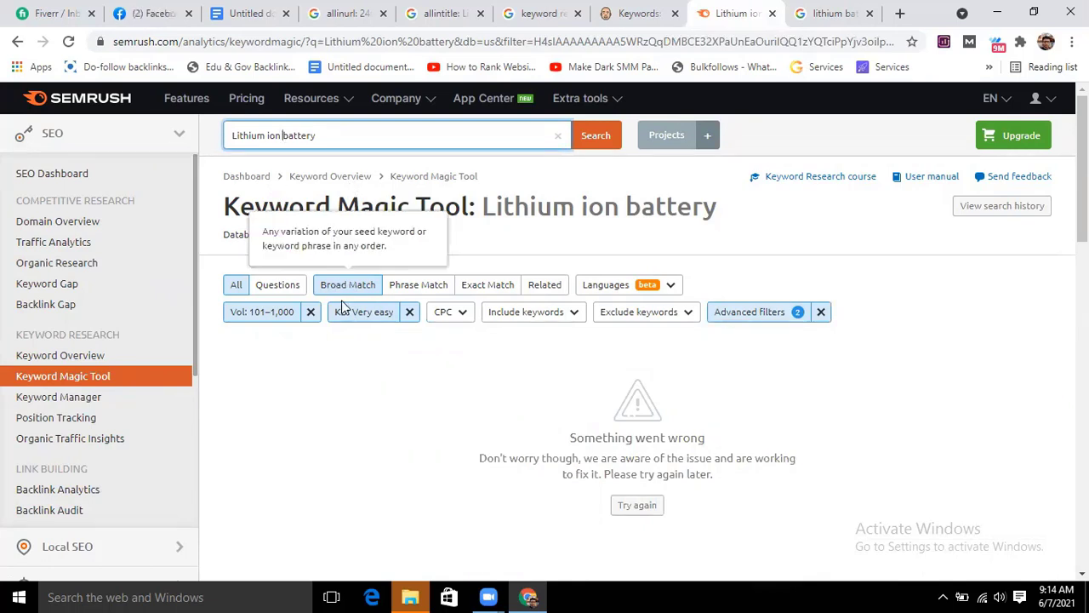
left_click(376, 314)
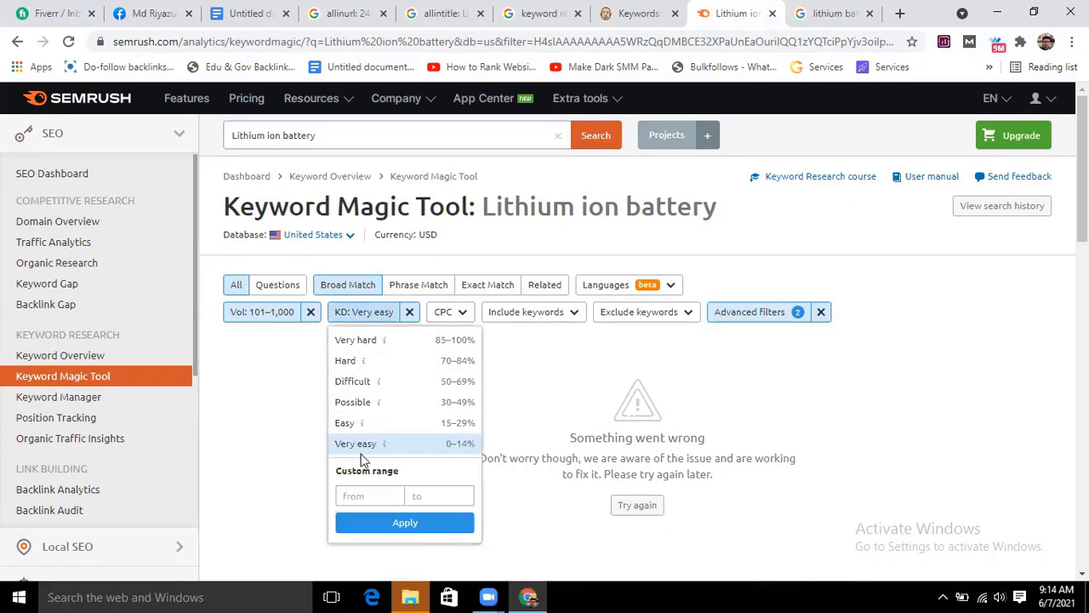
left_click(373, 405)
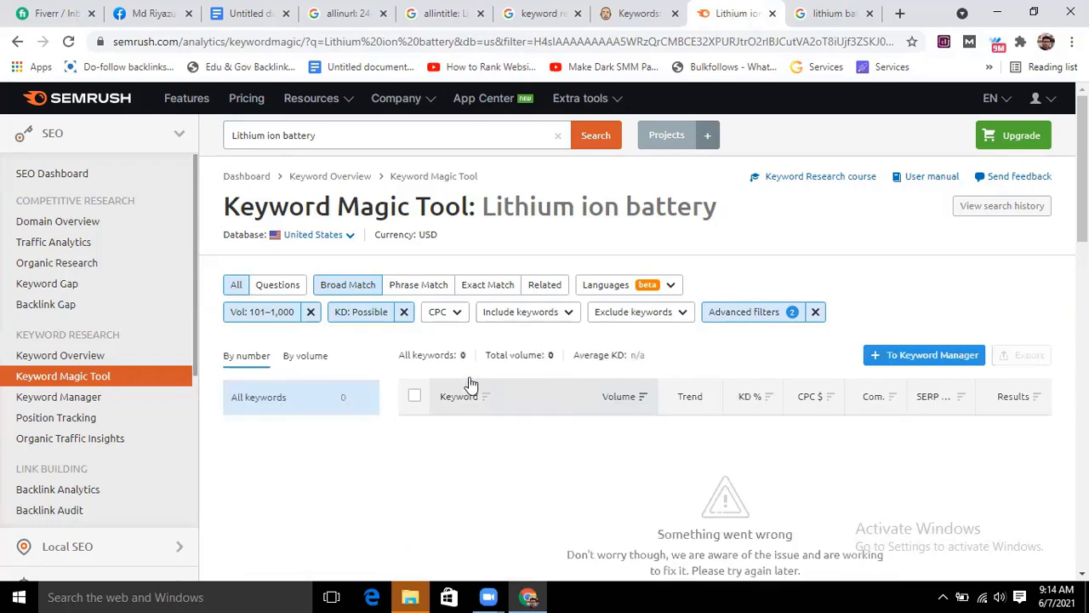
left_click(381, 314)
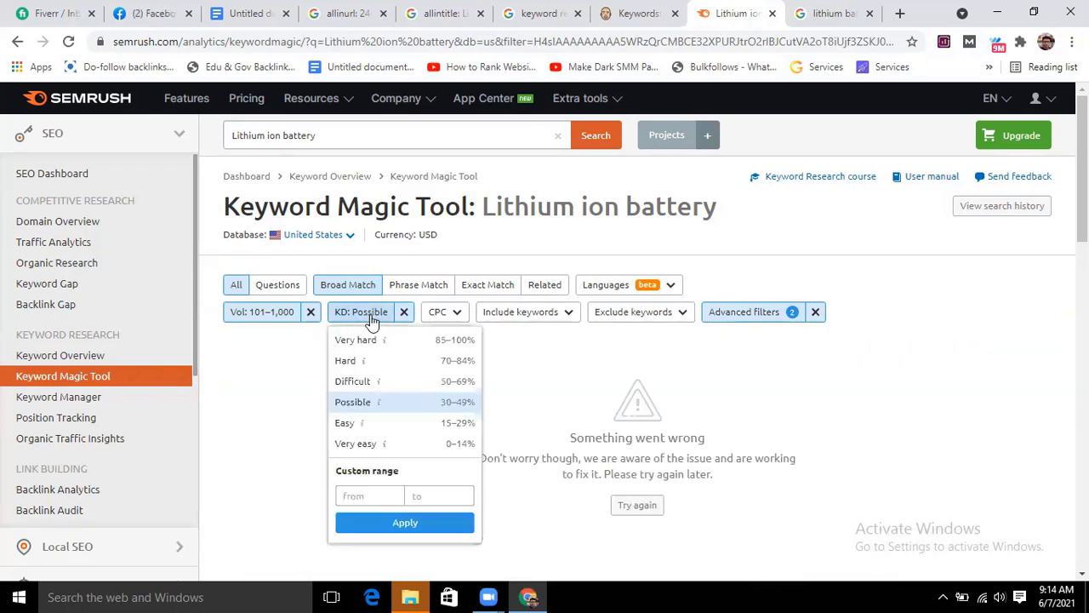
left_click(390, 380)
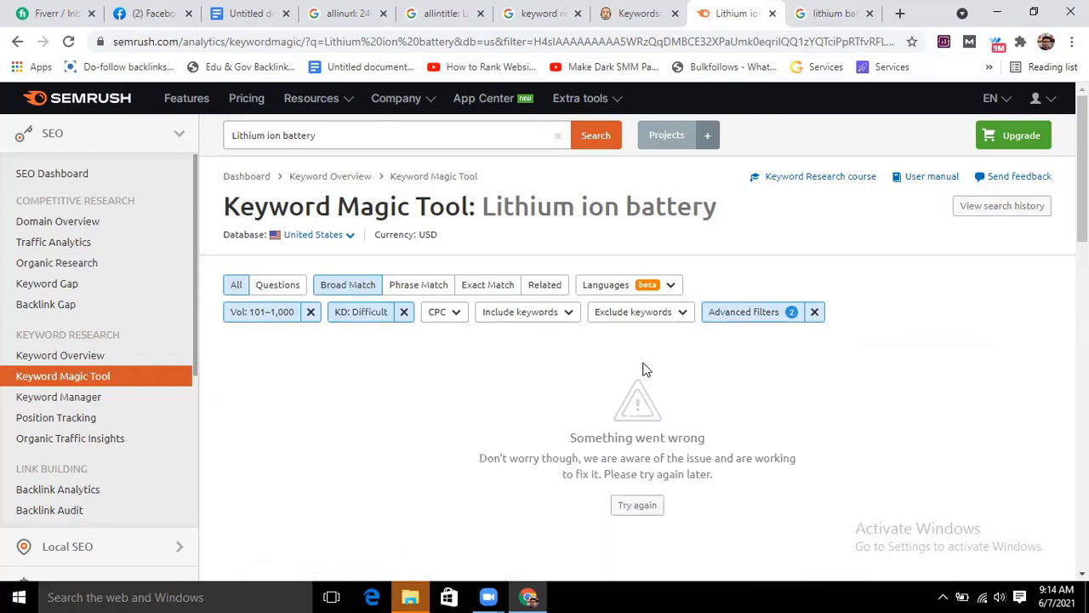
Step: Try the Hard keyword difficulty level and switch the filter to Very hard
left_click(374, 314)
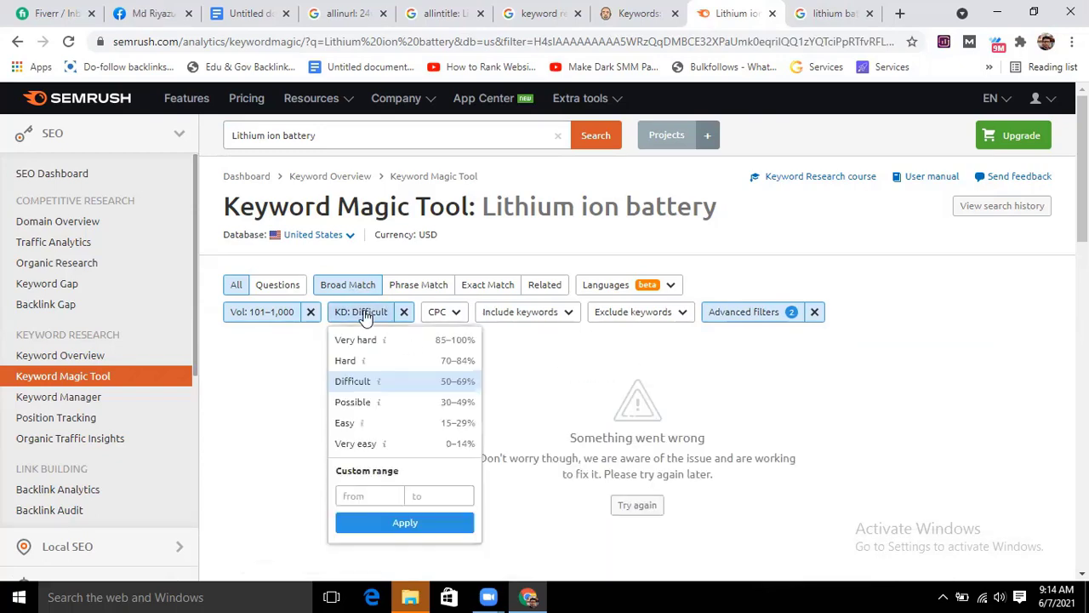
left_click(351, 361)
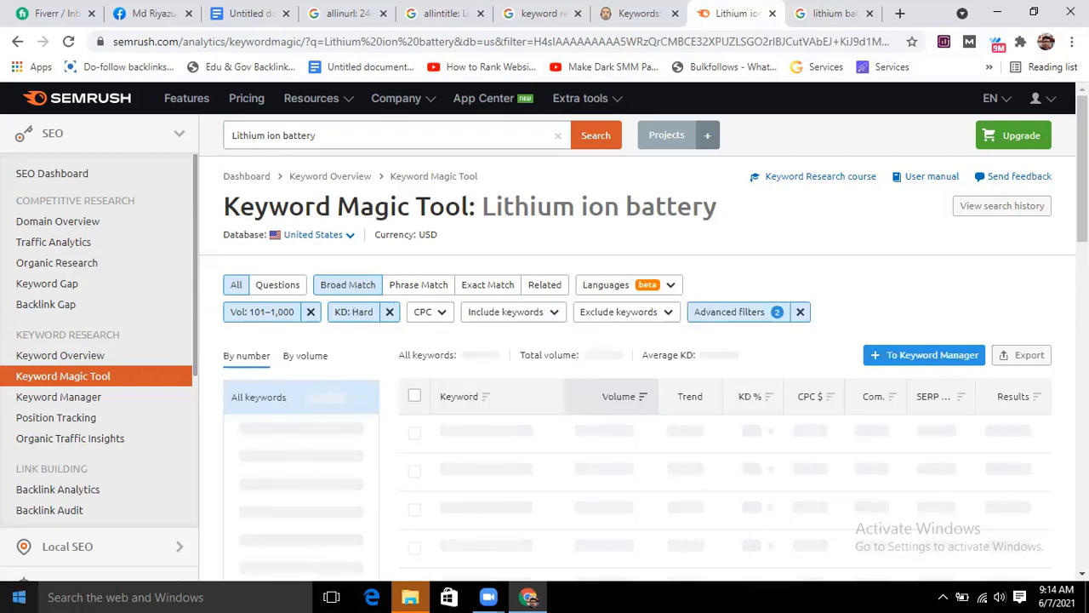
scroll(538, 256, "down", 3)
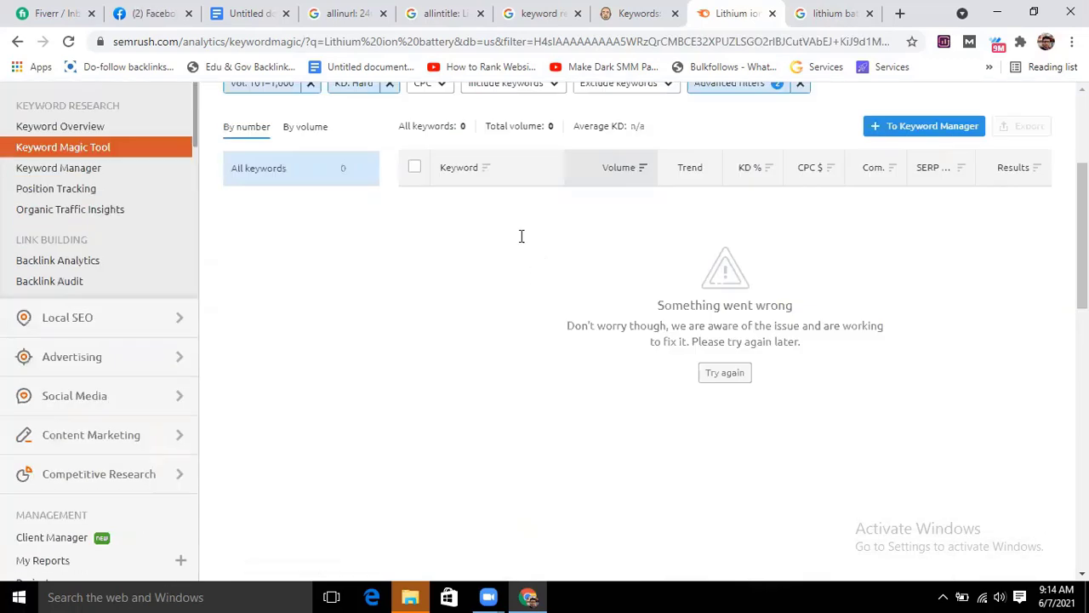
scroll(434, 272, "up", 3)
left_click(364, 312)
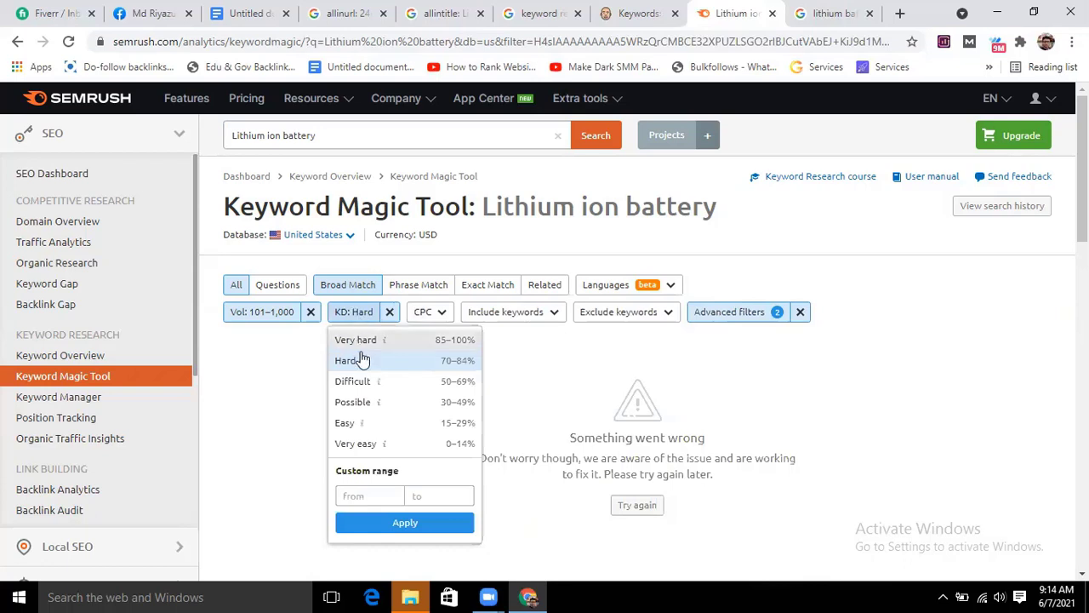
left_click(357, 339)
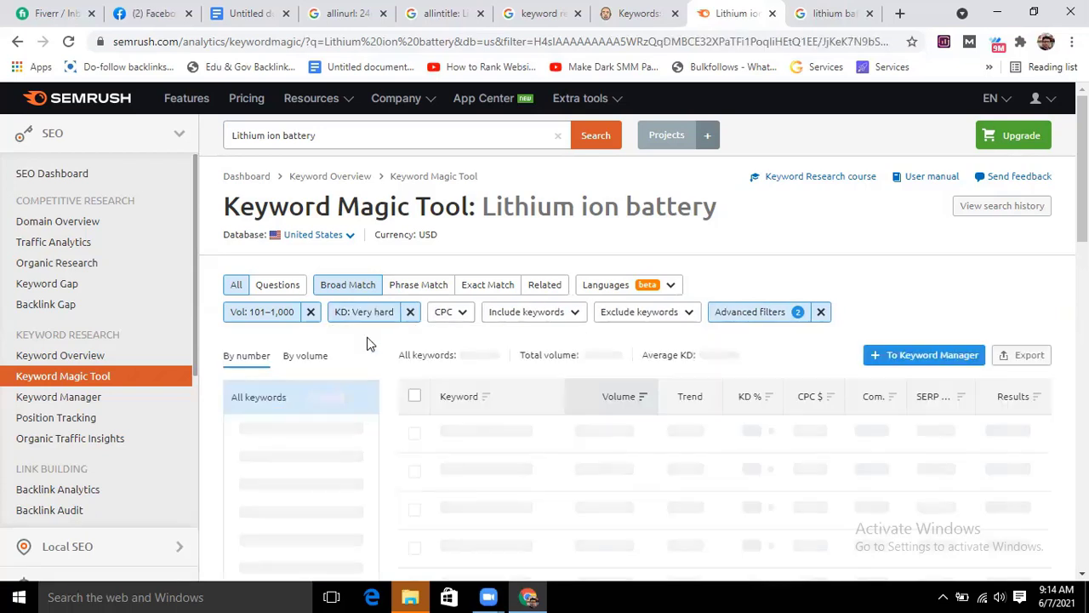
Step: Try the 1,001–10,000 search volume range and switch the filter to 10,001–100,000
left_click(262, 313)
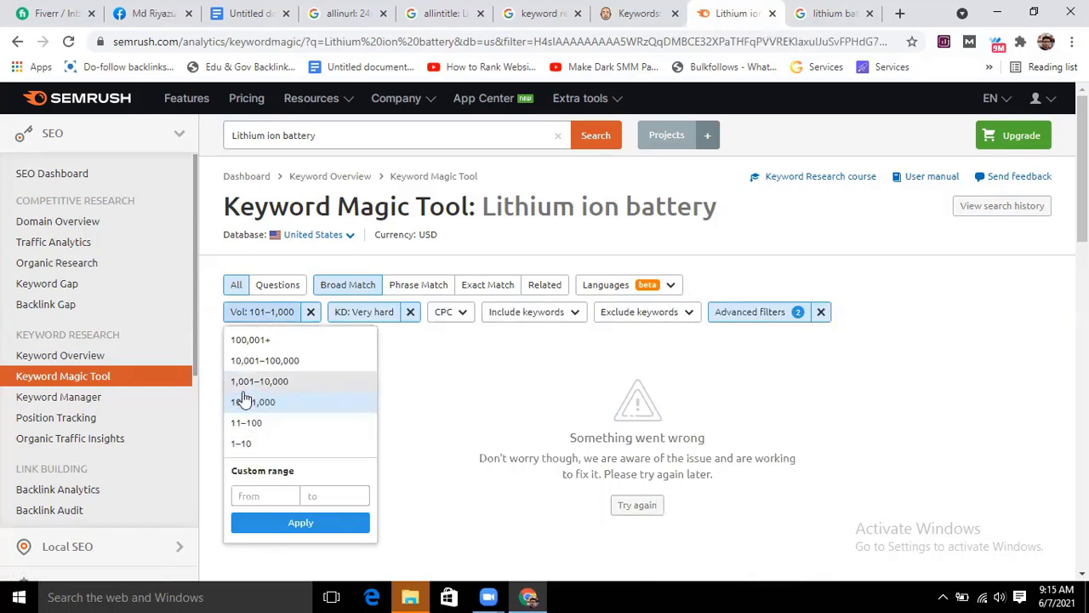
left_click(291, 386)
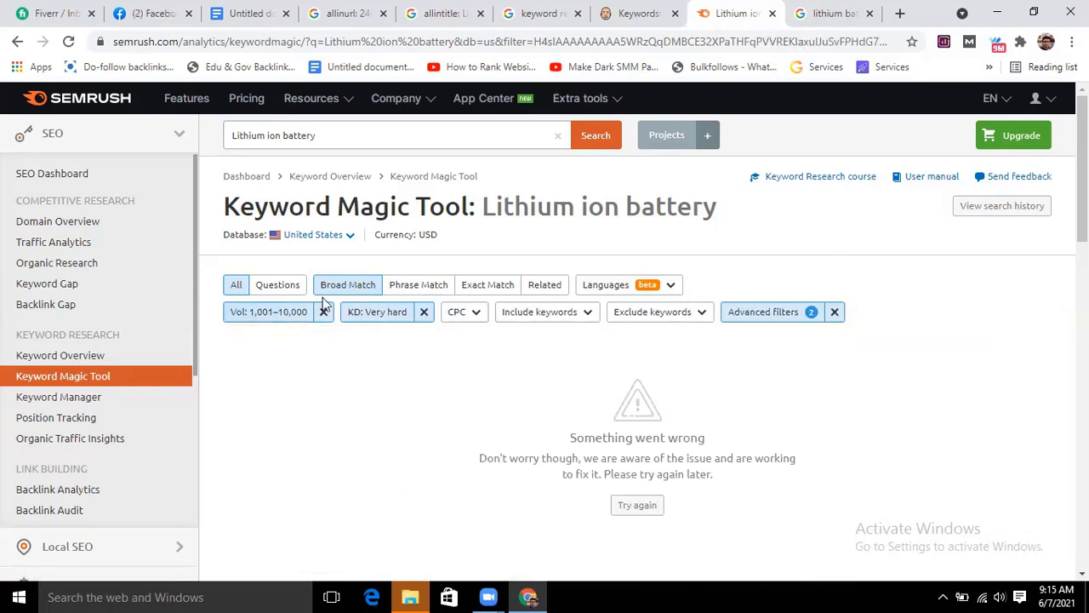
left_click(276, 313)
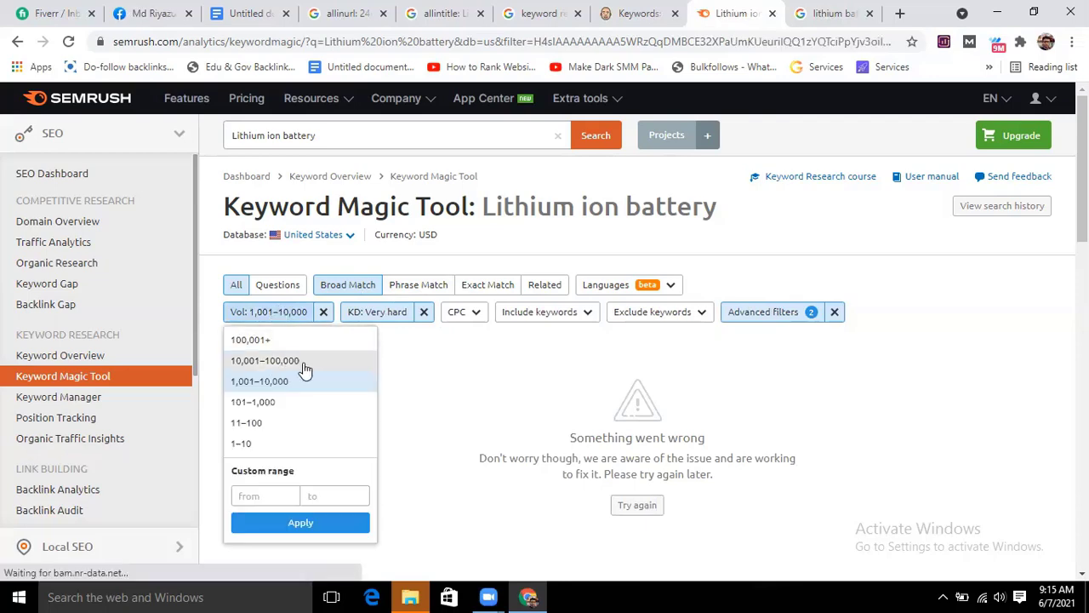
left_click(303, 363)
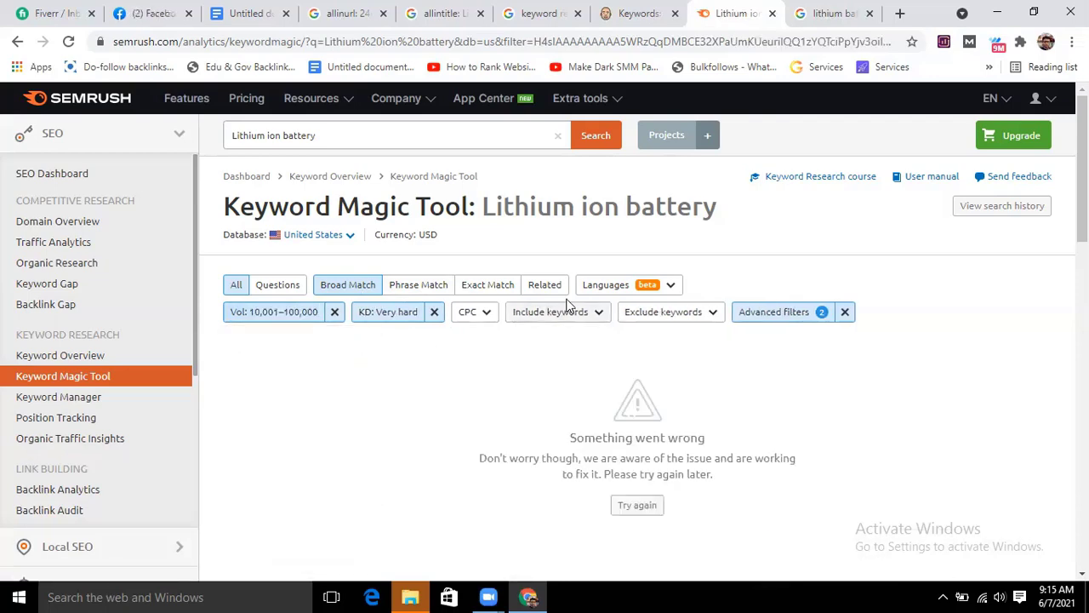
Step: Raise the maximum word count in the advanced filters to 6 and apply it
scroll(418, 406, "down", 2)
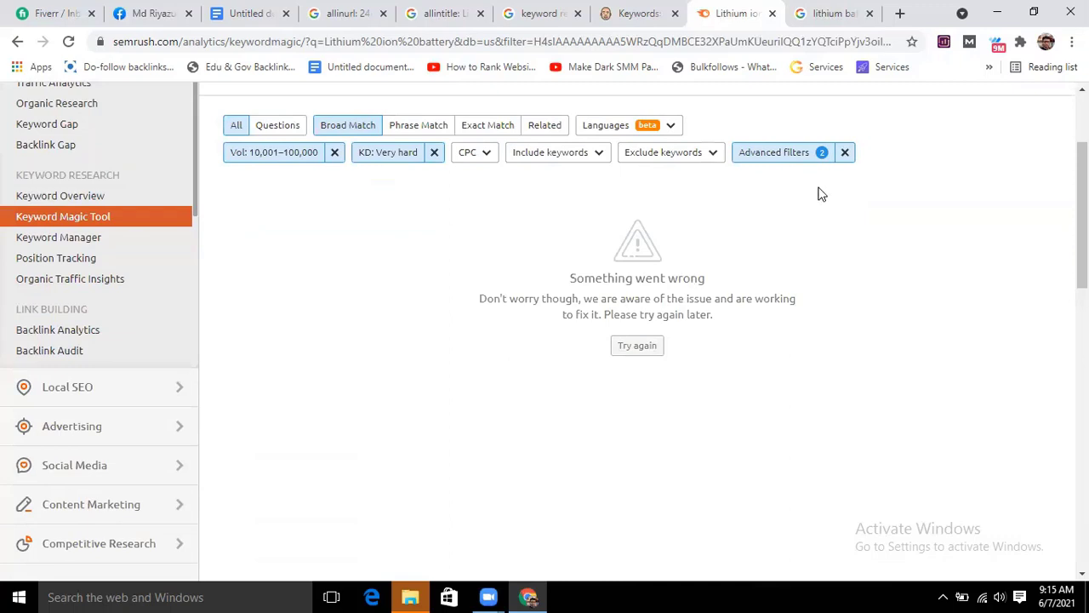
left_click(784, 158)
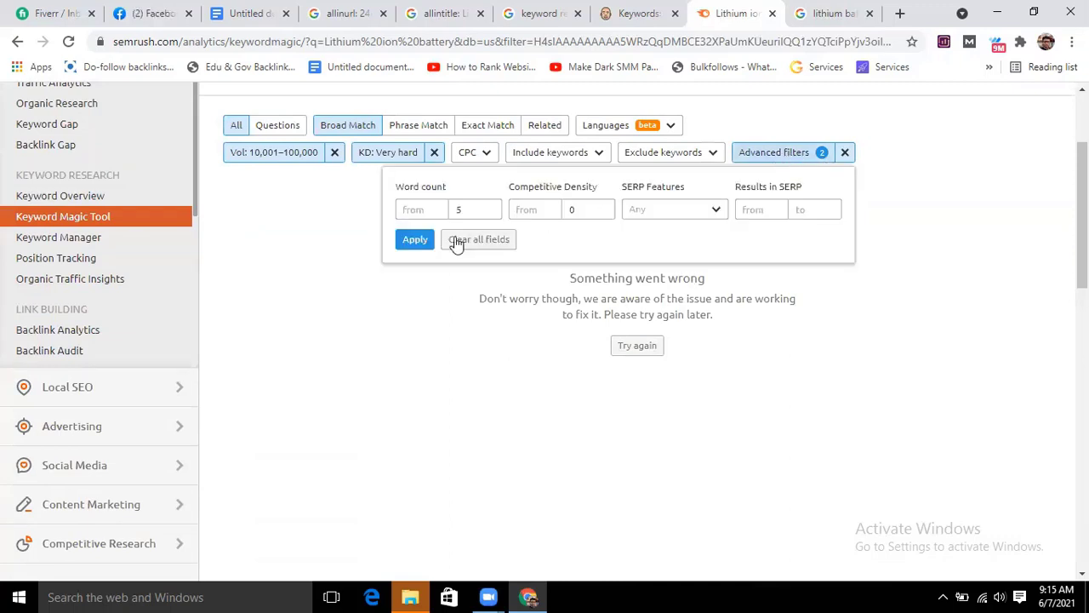
left_click(493, 207)
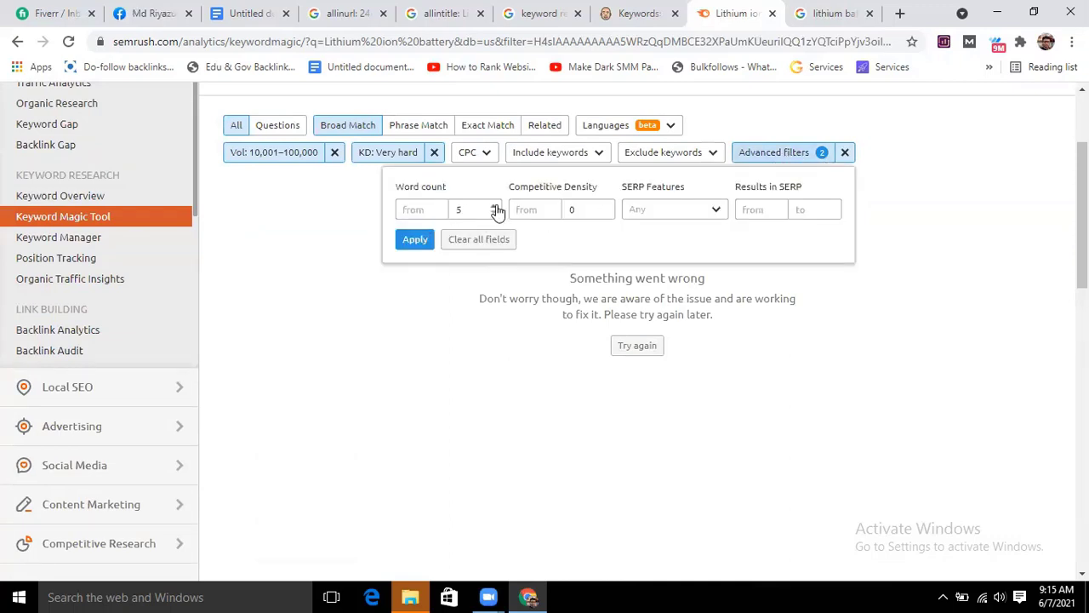
left_click(416, 239)
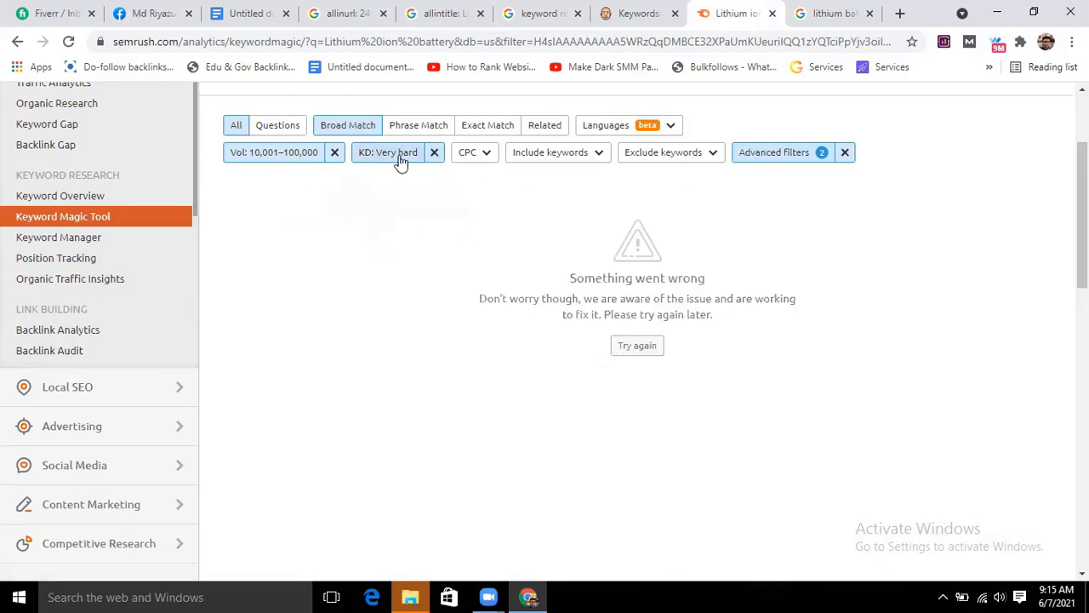
Step: Clear all advanced filter fields, apply the change, and check the keyword results area
left_click(805, 159)
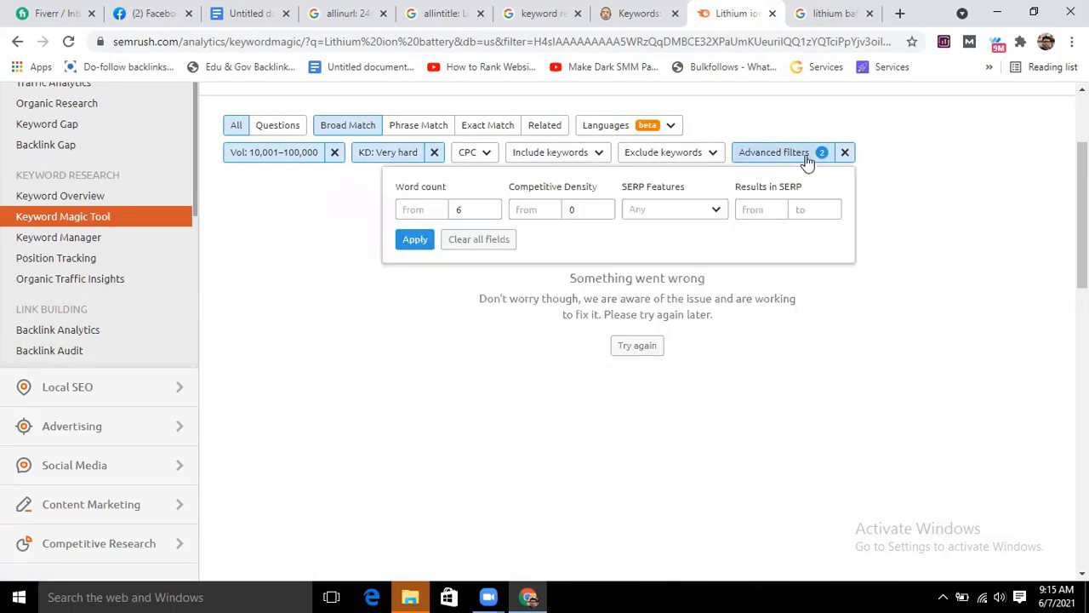
left_click(497, 242)
left_click(414, 244)
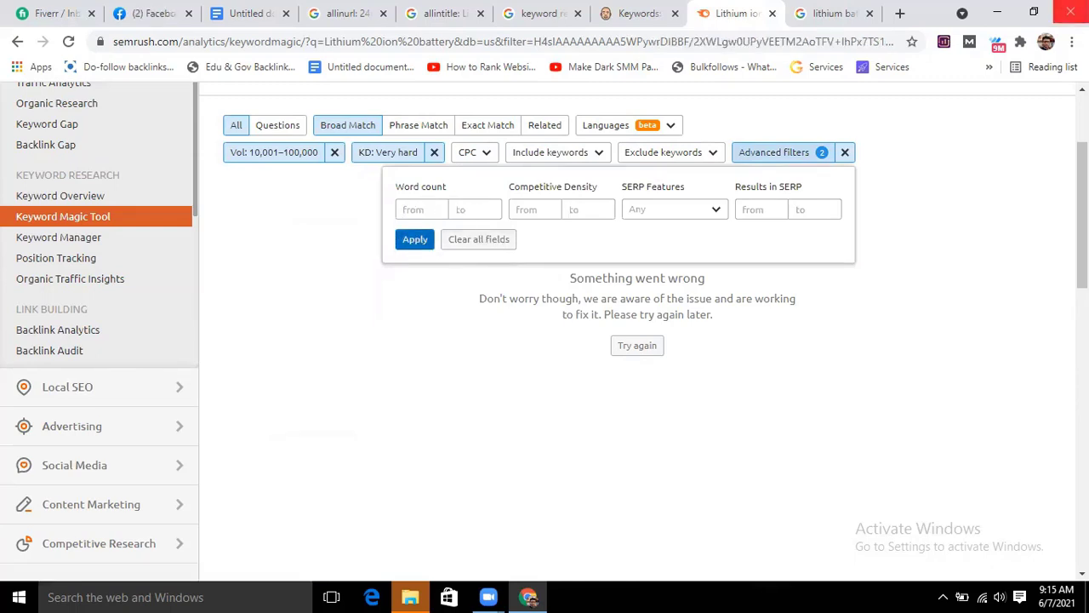
scroll(494, 344, "down", 3)
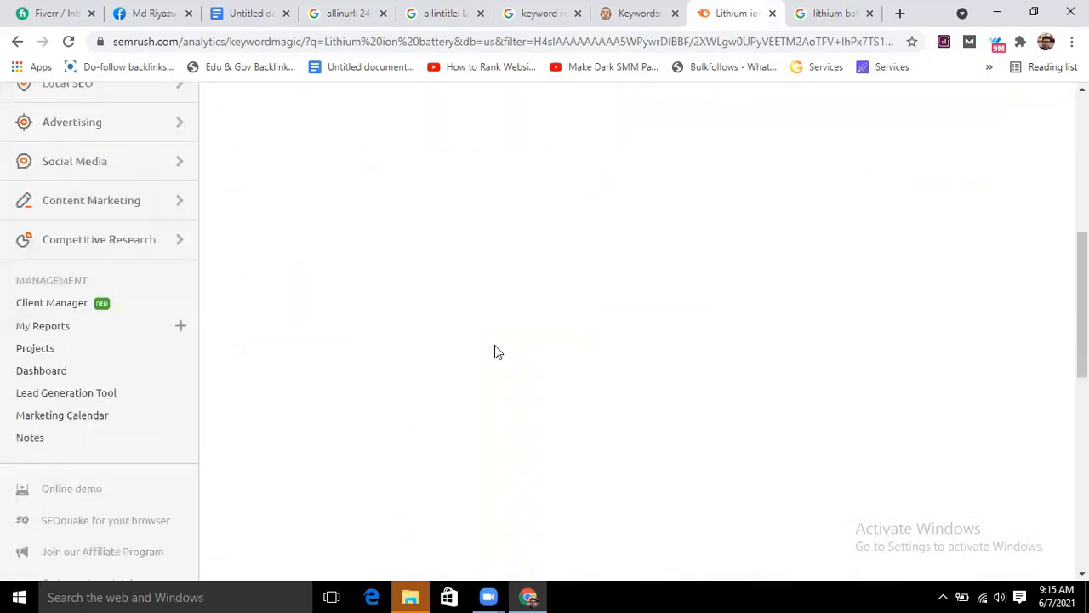
scroll(416, 335, "up", 5)
scroll(7, 425, "down", 4)
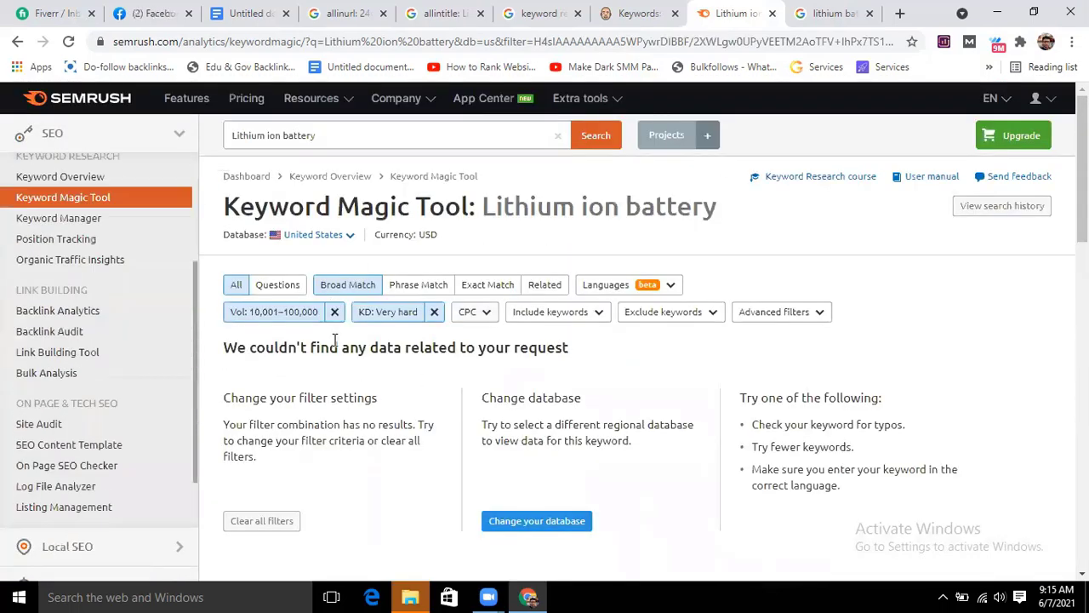
scroll(180, 352, "up", 3)
scroll(377, 287, "down", 10)
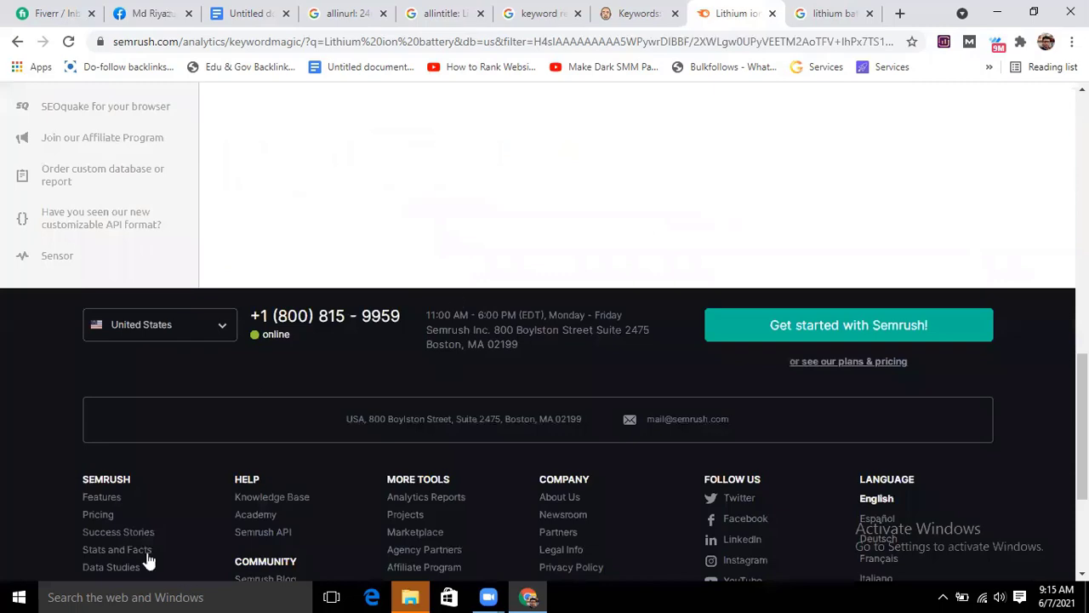
scroll(477, 315, "up", 10)
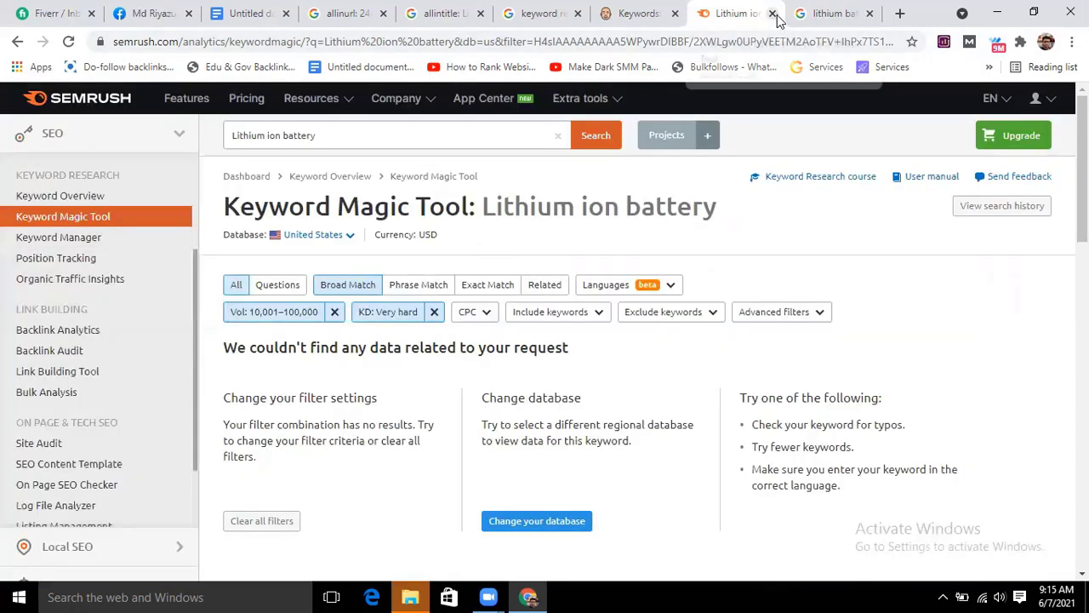
left_click(426, 593)
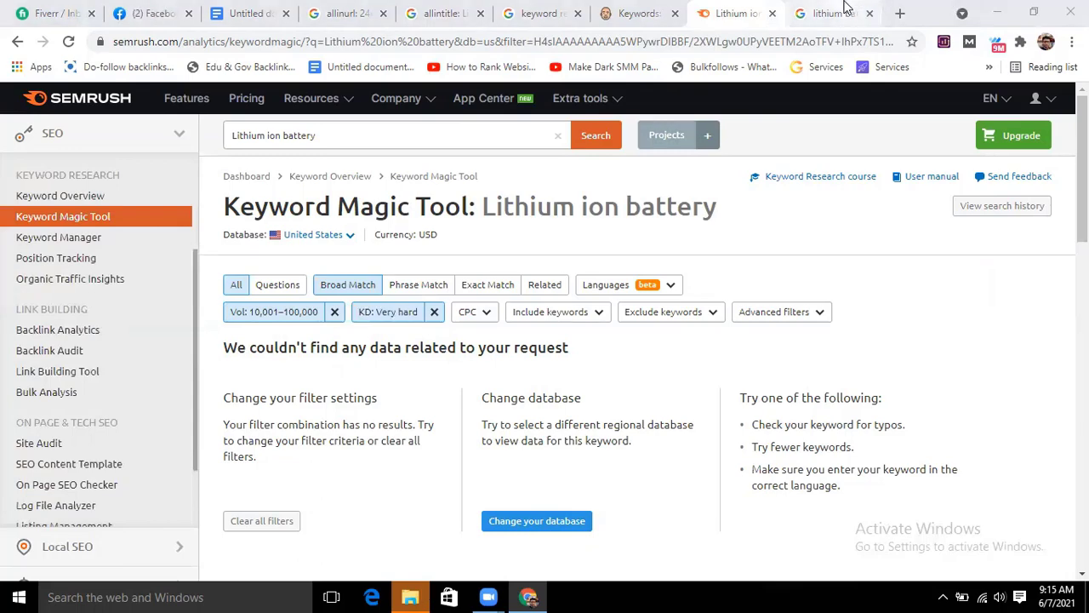
Step: Replace the Google query about keyword research tools with "keyword research with ubersuggest" and run the search
left_click(634, 14)
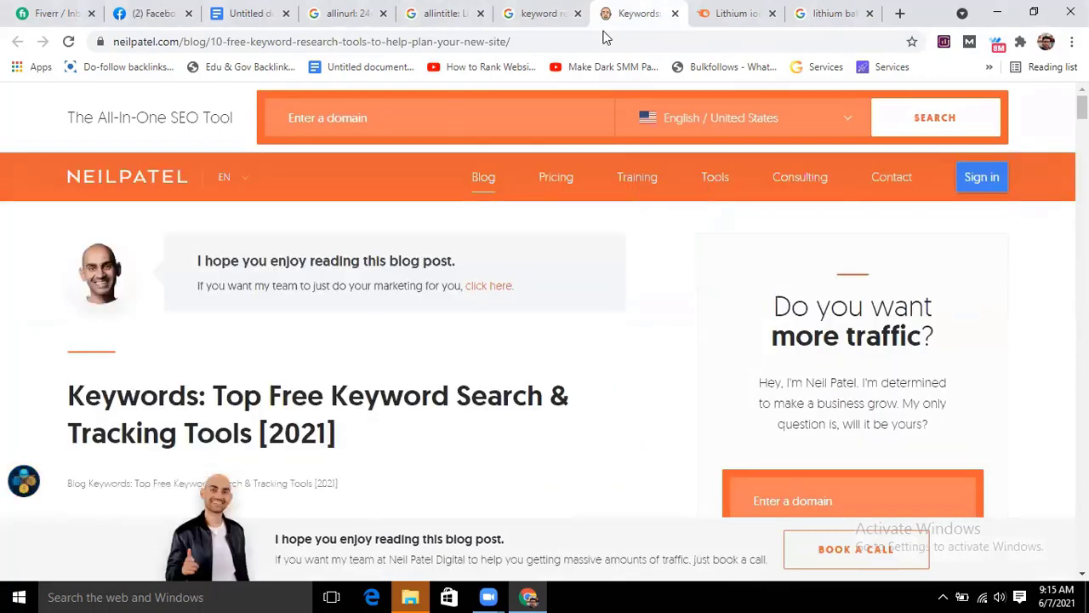
left_click(564, 14)
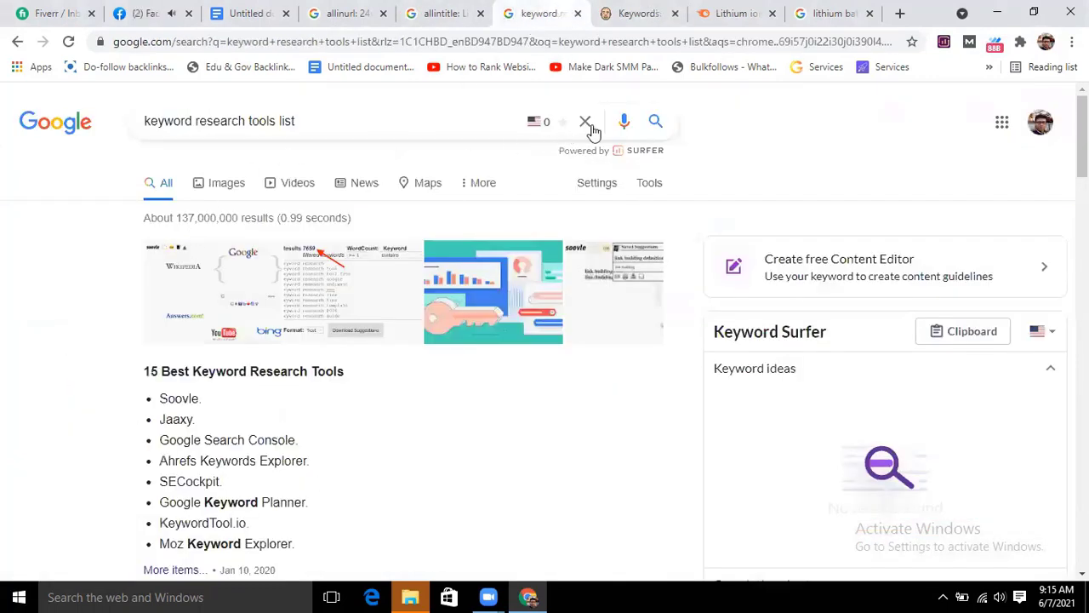
triple_click(354, 127)
key("BackSpace")
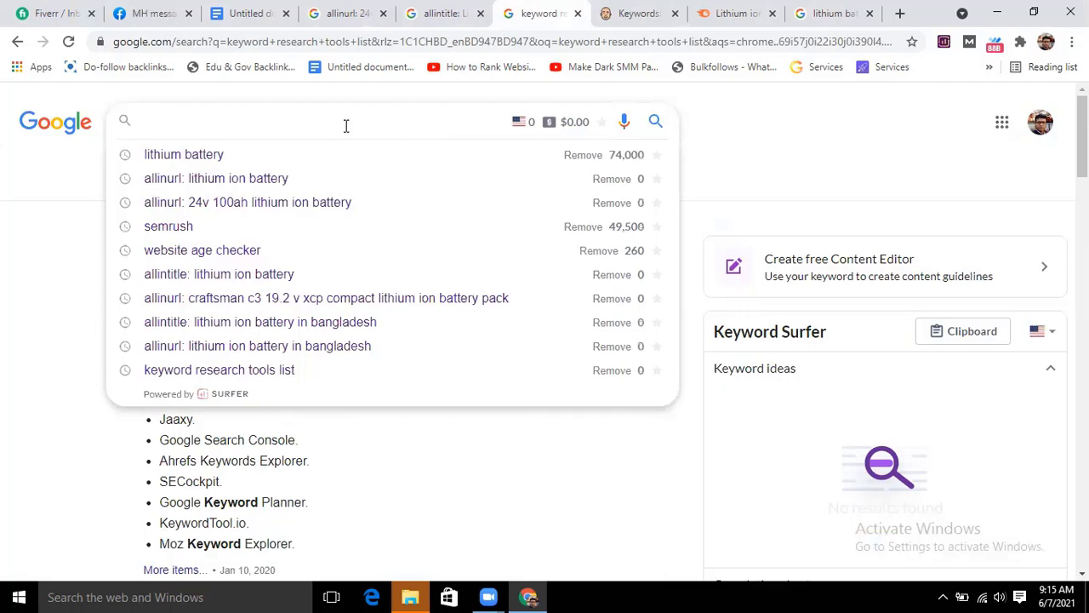
type("keyword re")
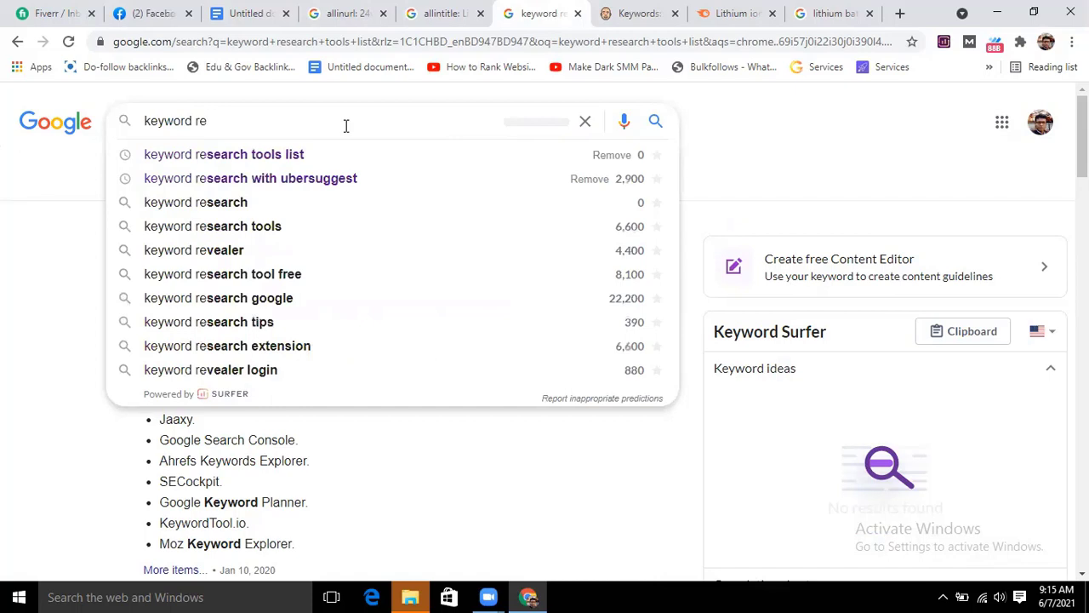
type("search with")
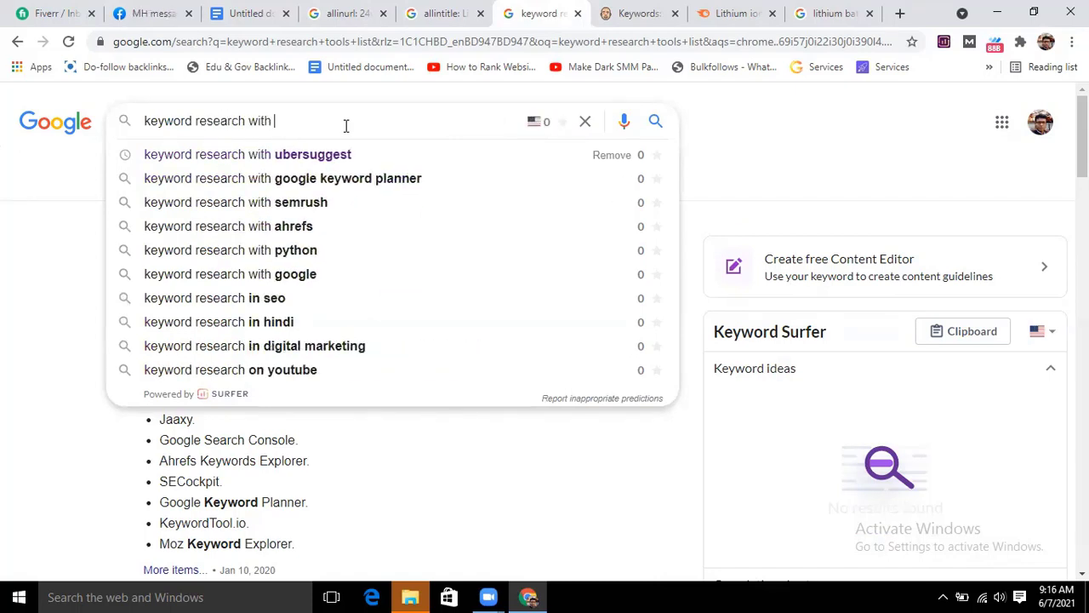
left_click(319, 154)
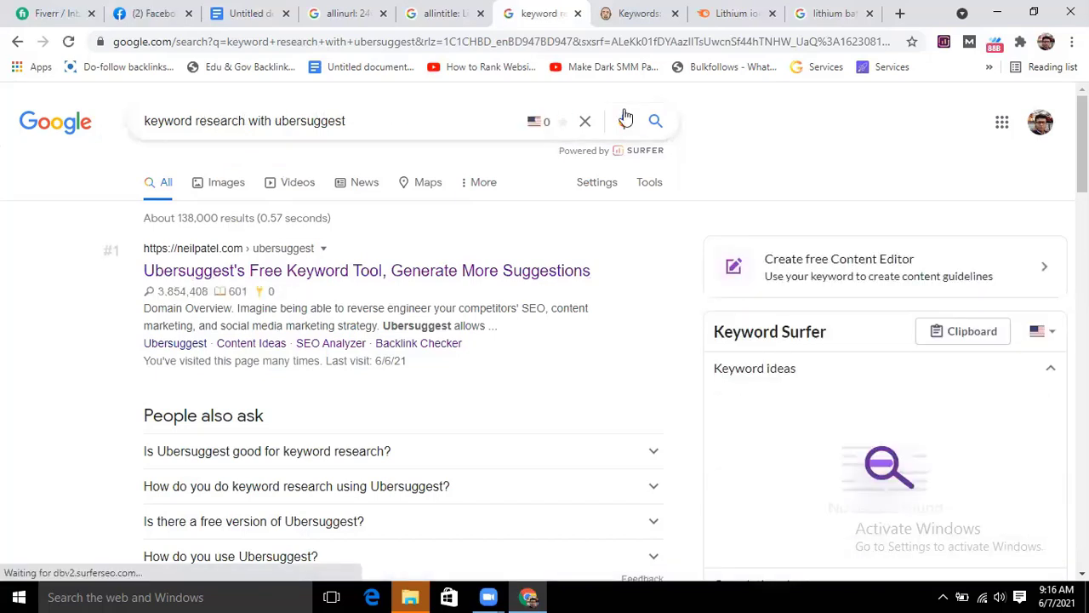
Step: Open the Ubersuggest free keyword tool result in a new tab and close the Neil Patel blog article
right_click(225, 274)
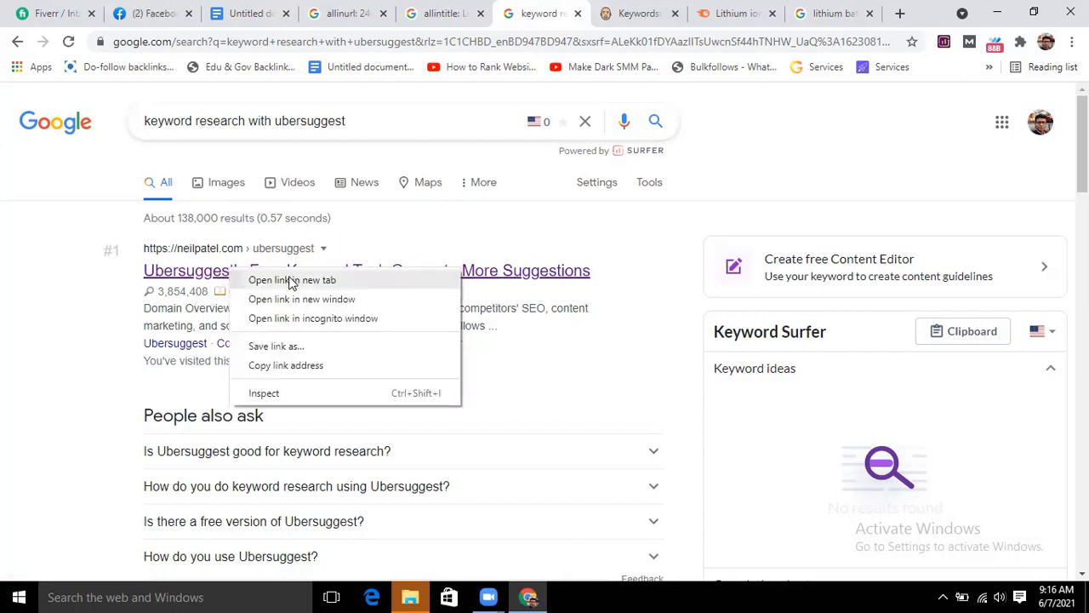
left_click(292, 280)
left_click(581, 10)
left_click(696, 13)
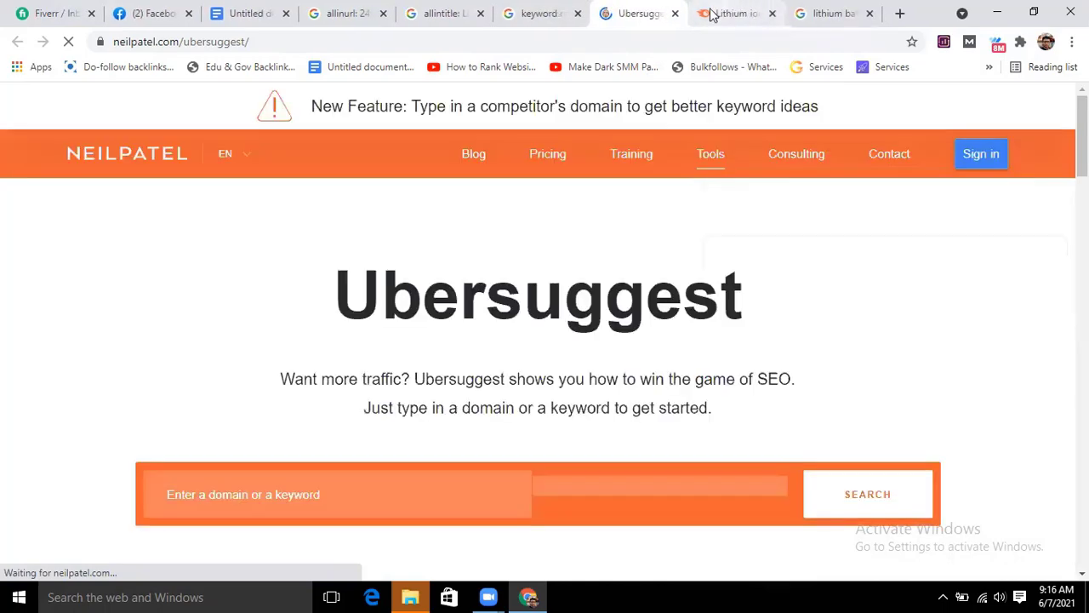
Step: Copy "lithium ion battery" from the allinurl Google query and search for it in Ubersuggest with English / United States
left_click(349, 13)
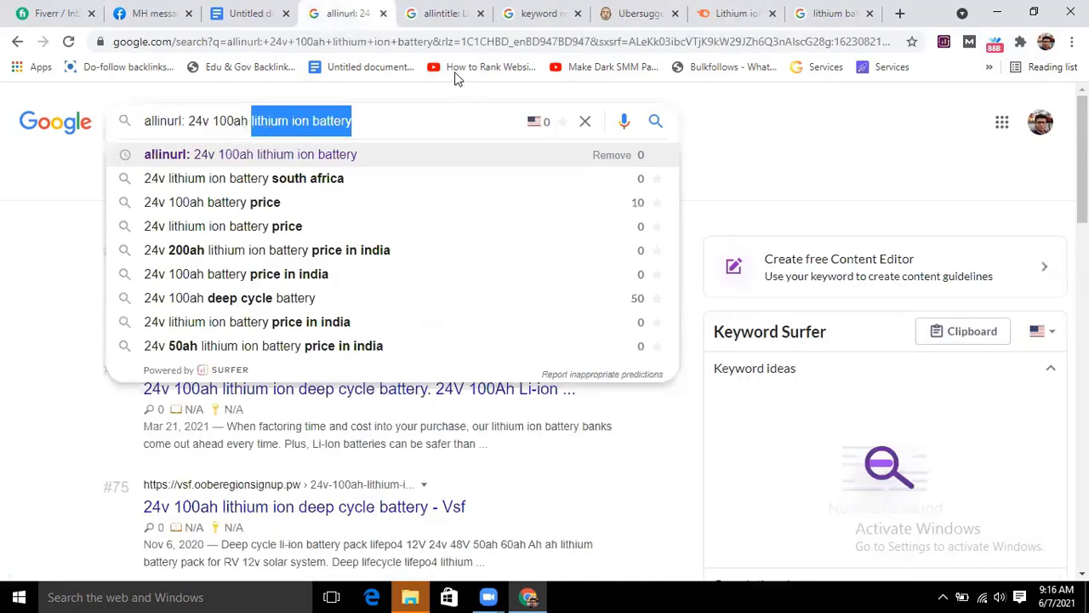
right_click(341, 118)
left_click(364, 147)
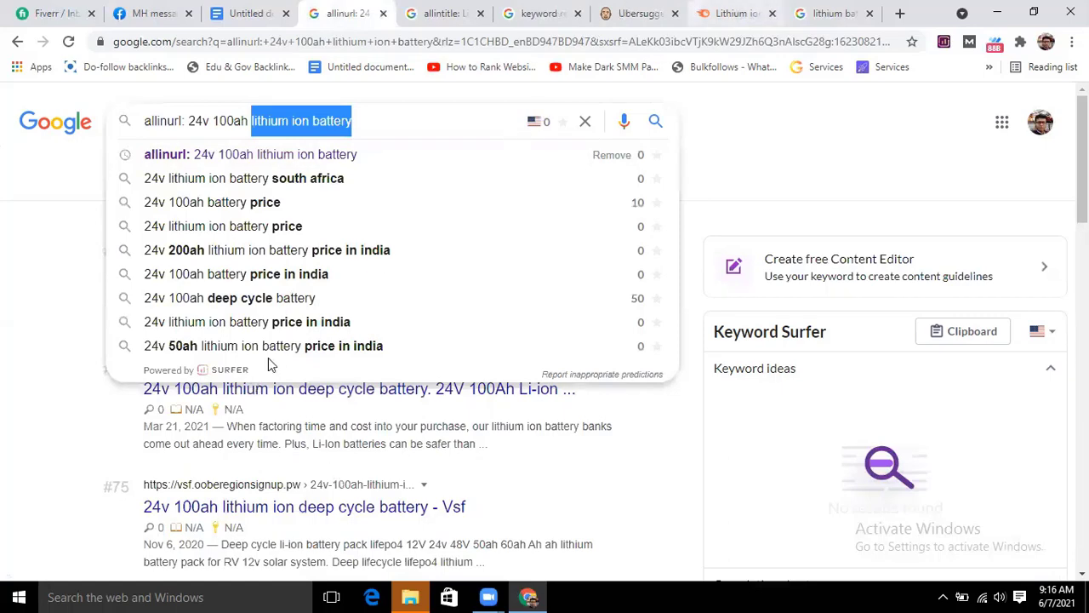
key("ctrl+7")
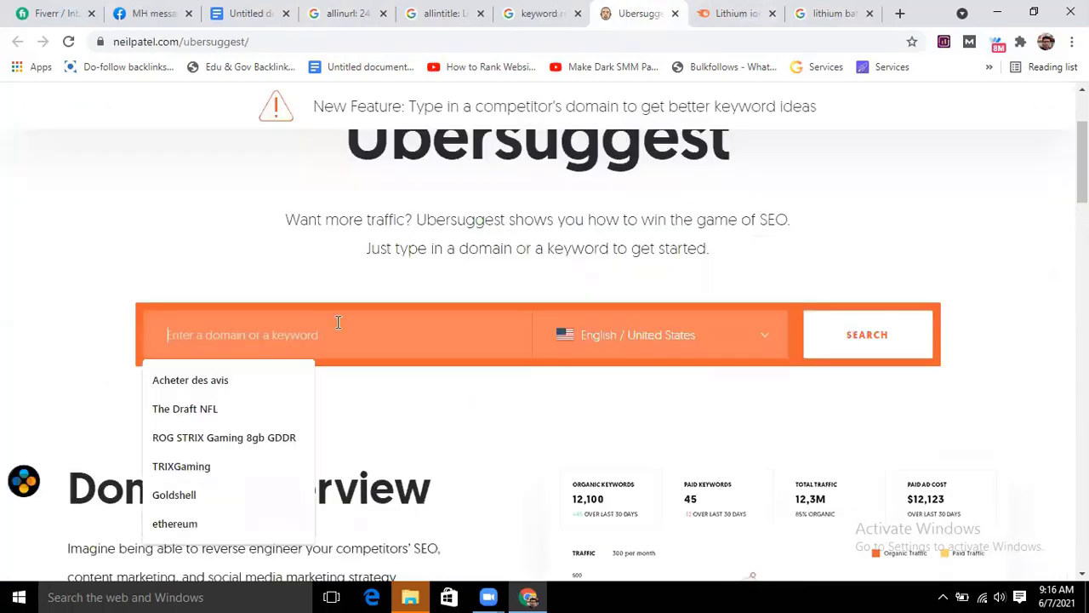
key("ctrl+v")
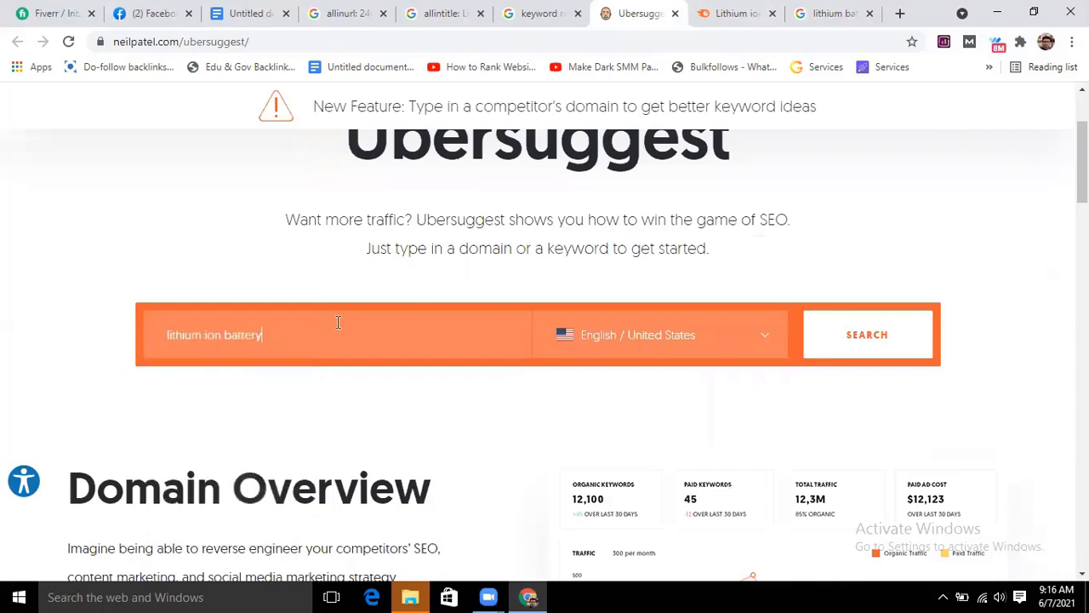
left_click(883, 337)
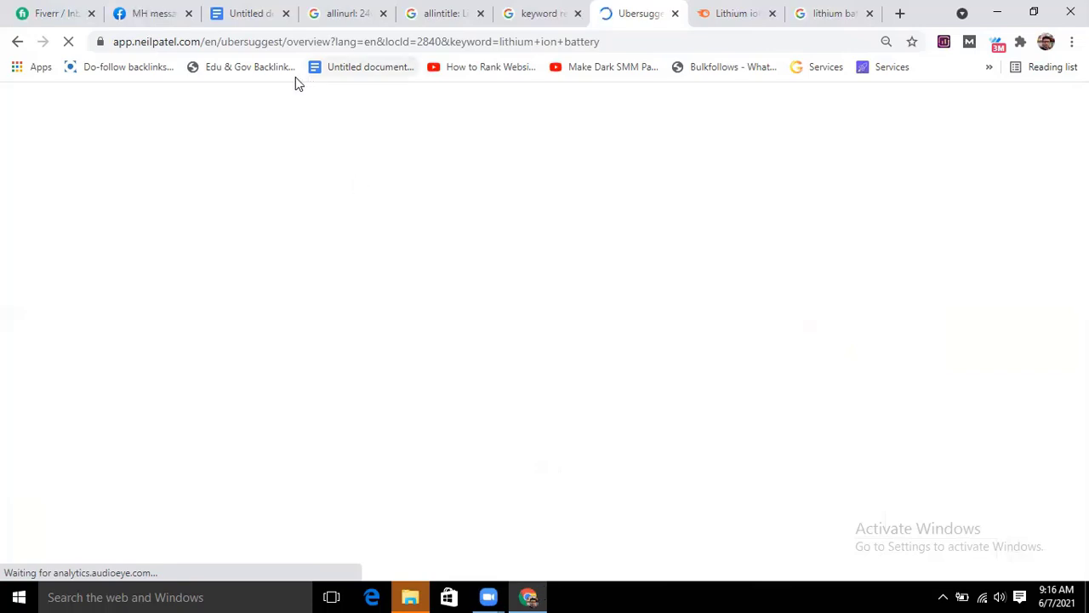
Step: Switch to Facebook, minimize the open group chat, and return to the Ubersuggest keyword overview
left_click(152, 12)
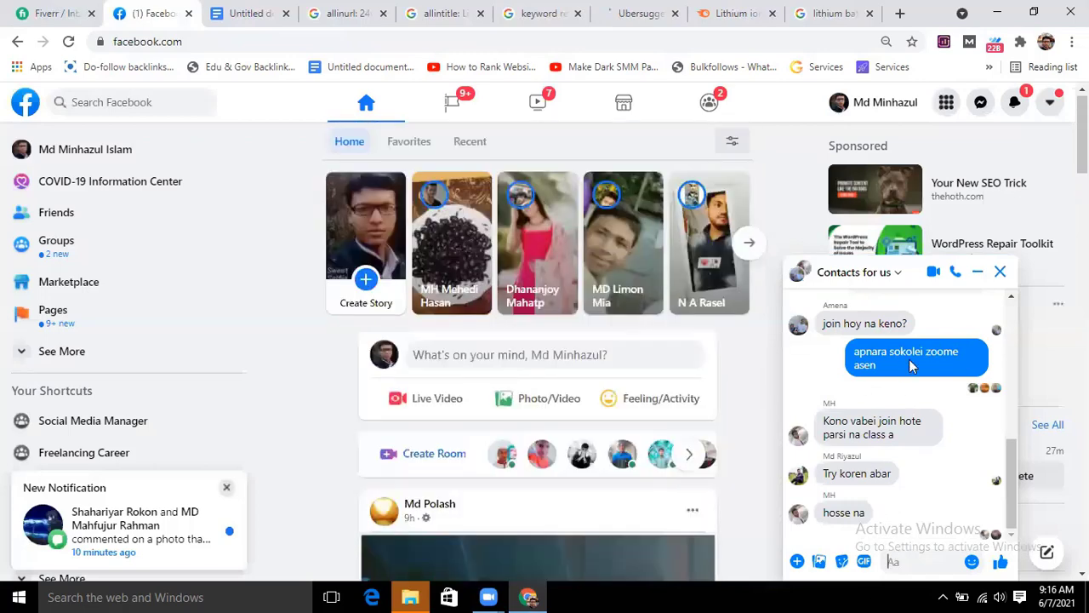
left_click(979, 273)
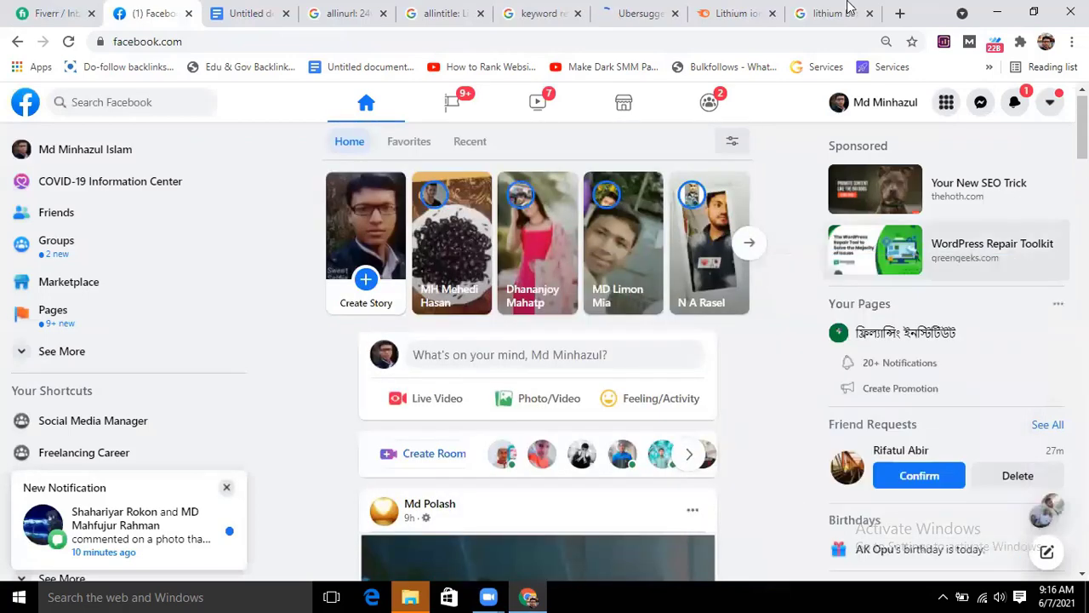
left_click(647, 13)
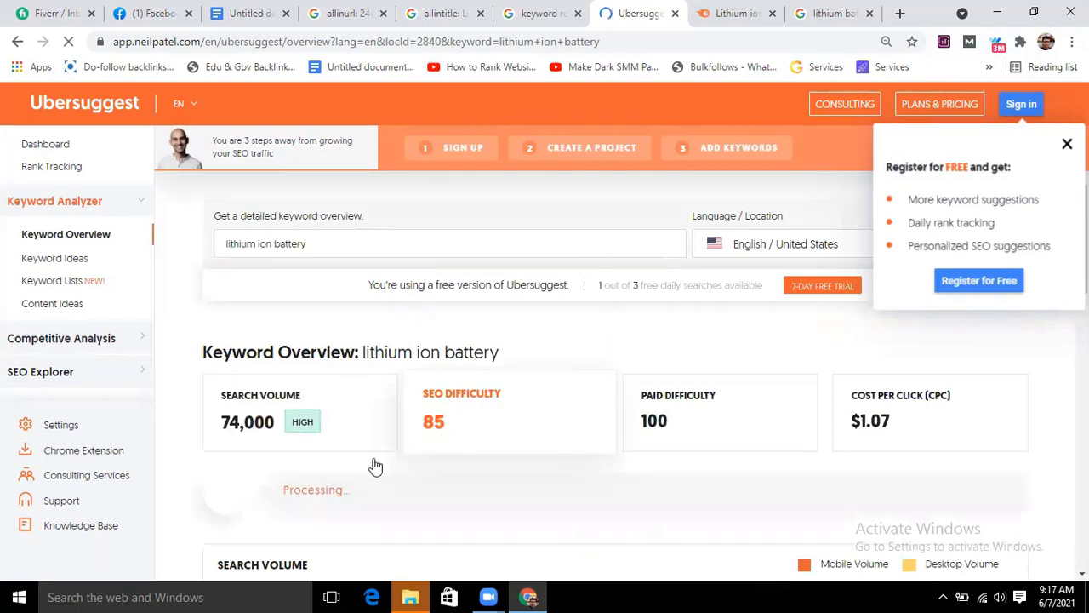
Step: Dismiss the registration pop-up and examine the lithium ion battery overview, including search volume, SEO difficulty, paid difficulty, CPC, the volume chart and content ideas
left_click(1066, 145)
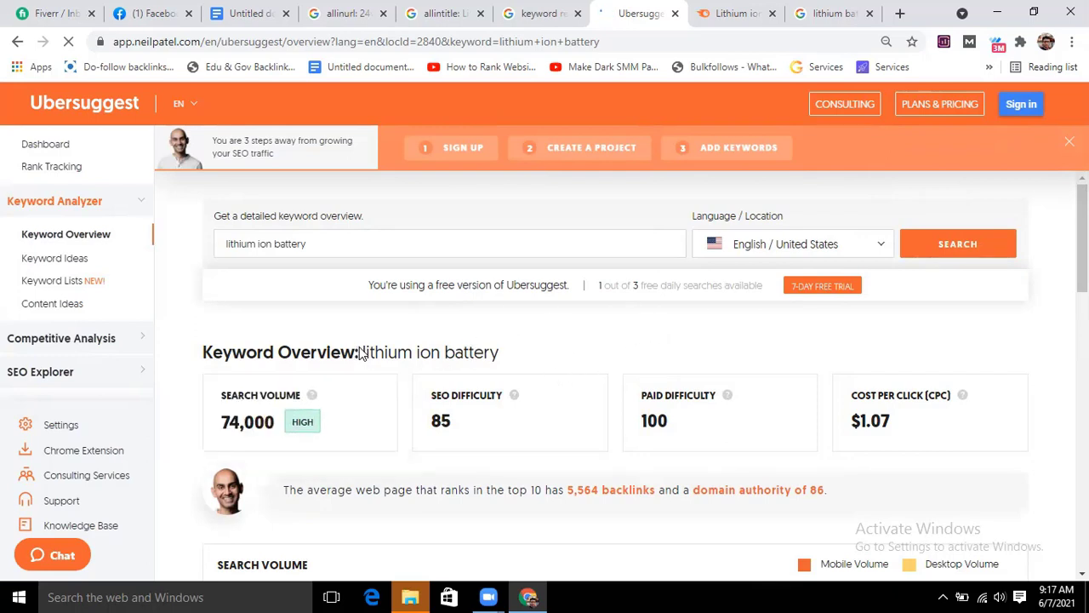
left_click_drag(365, 352, 499, 355)
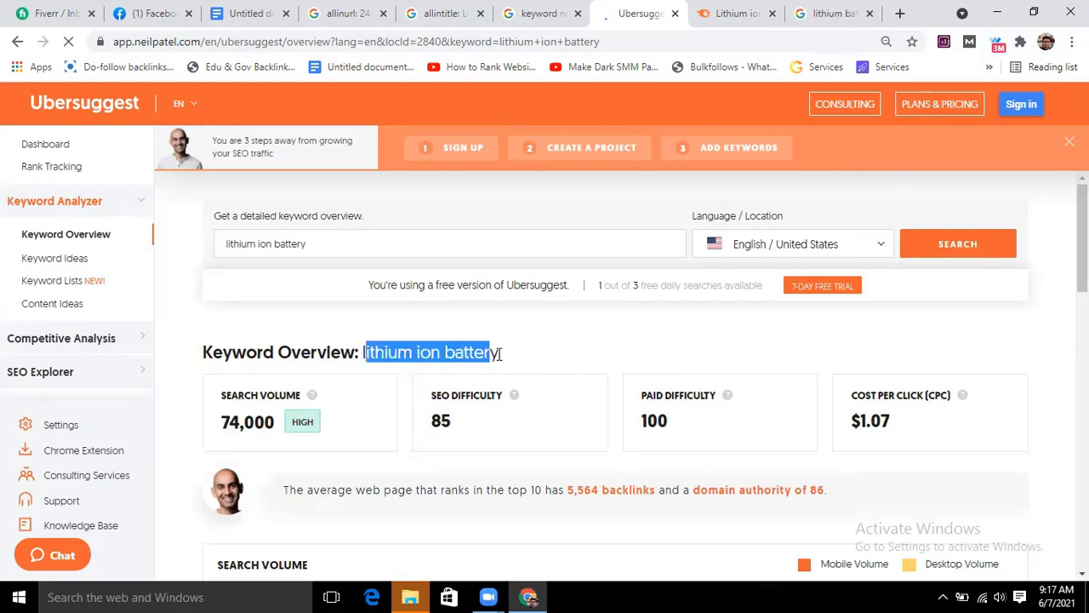
left_click(545, 354)
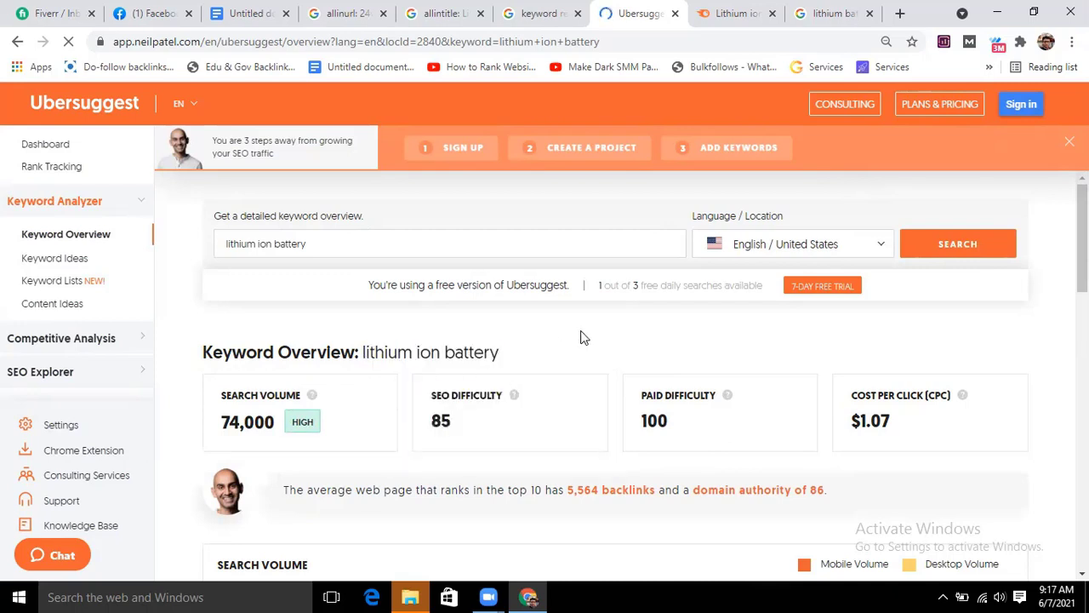
scroll(570, 315, "down", 3)
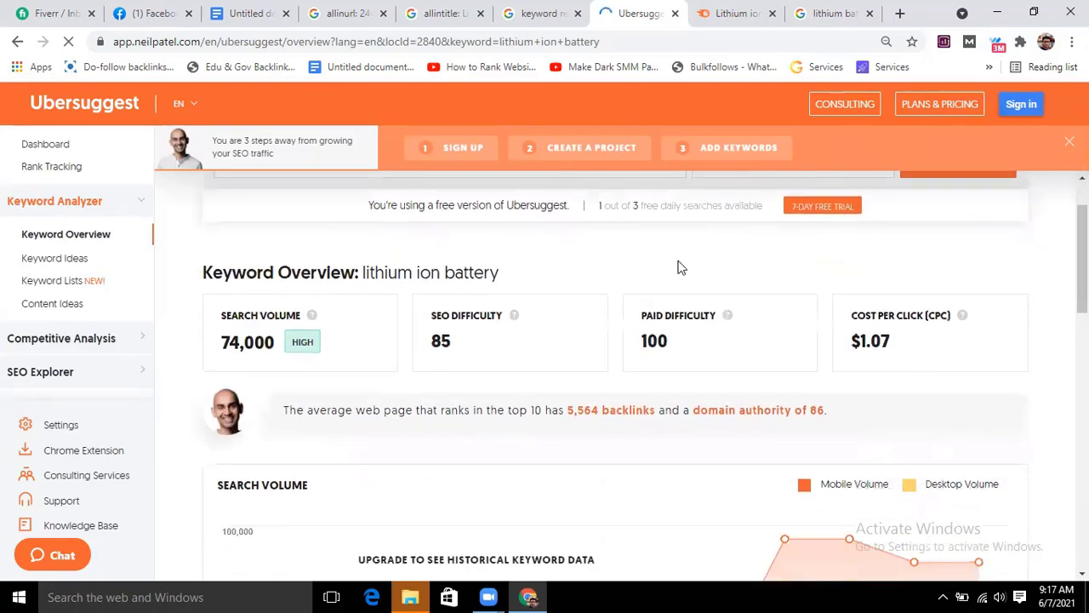
scroll(897, 309, "down", 1)
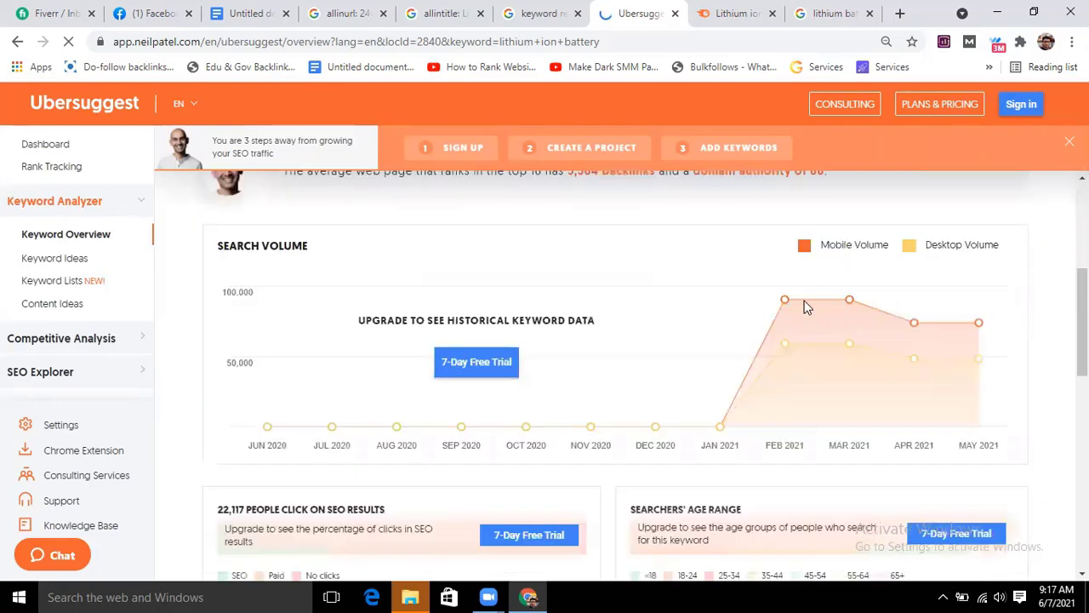
scroll(535, 318, "up", 1)
scroll(464, 332, "down", 1)
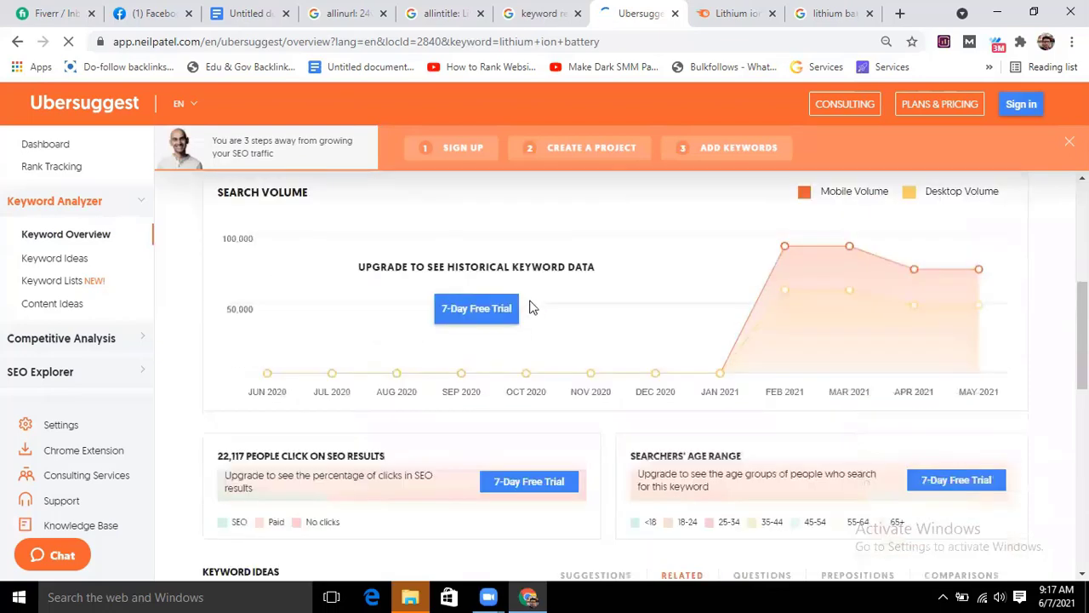
scroll(528, 392, "down", 5)
scroll(534, 377, "up", 1)
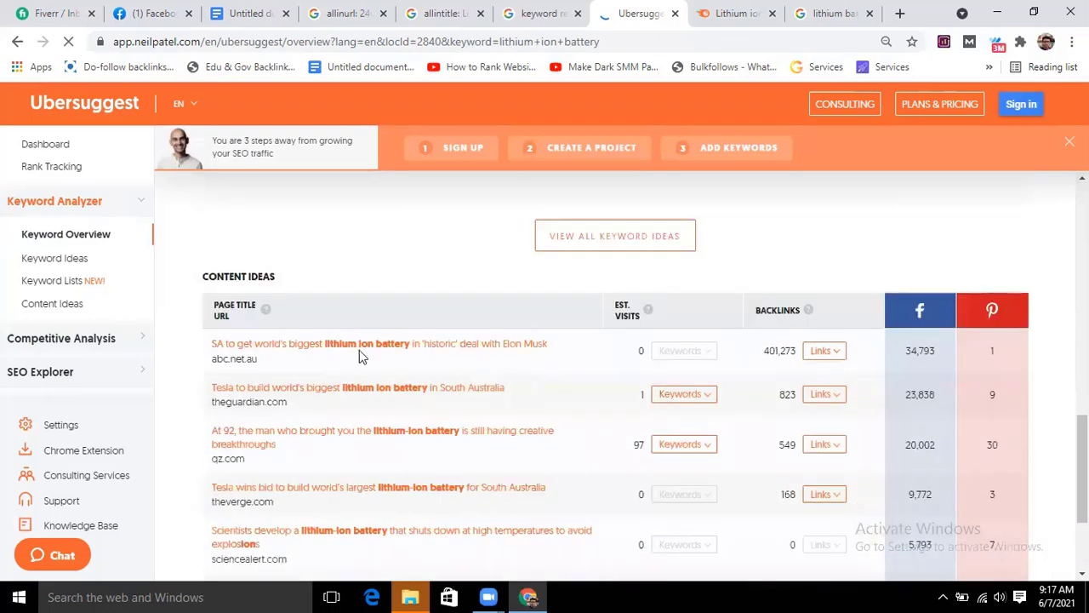
scroll(256, 264, "down", 2)
scroll(349, 247, "up", 1)
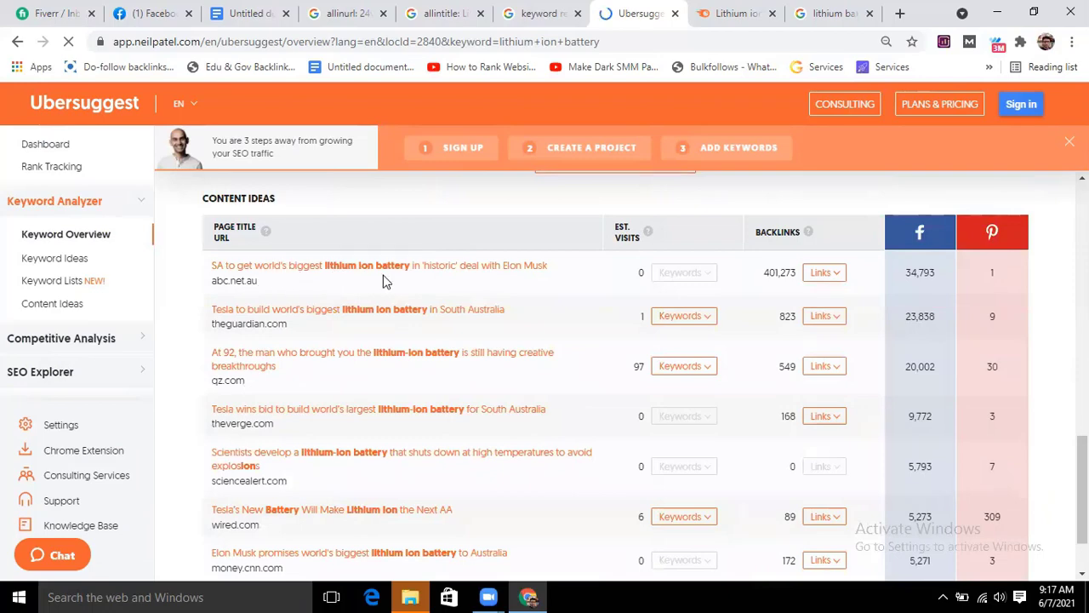
scroll(372, 302, "down", 1)
scroll(314, 377, "up", 5)
scroll(394, 356, "up", 10)
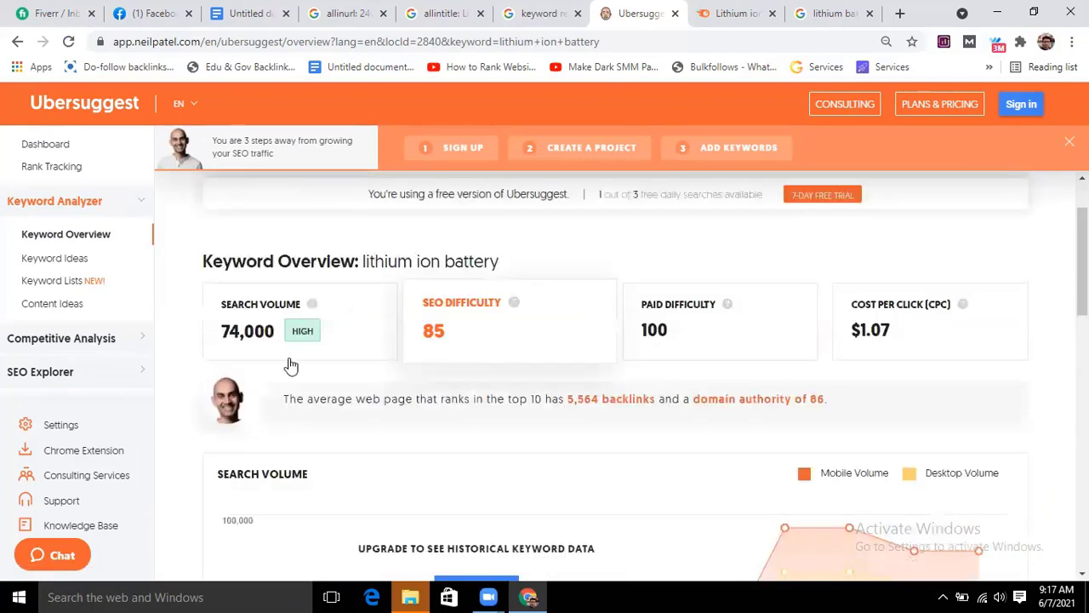
scroll(114, 357, "up", 1)
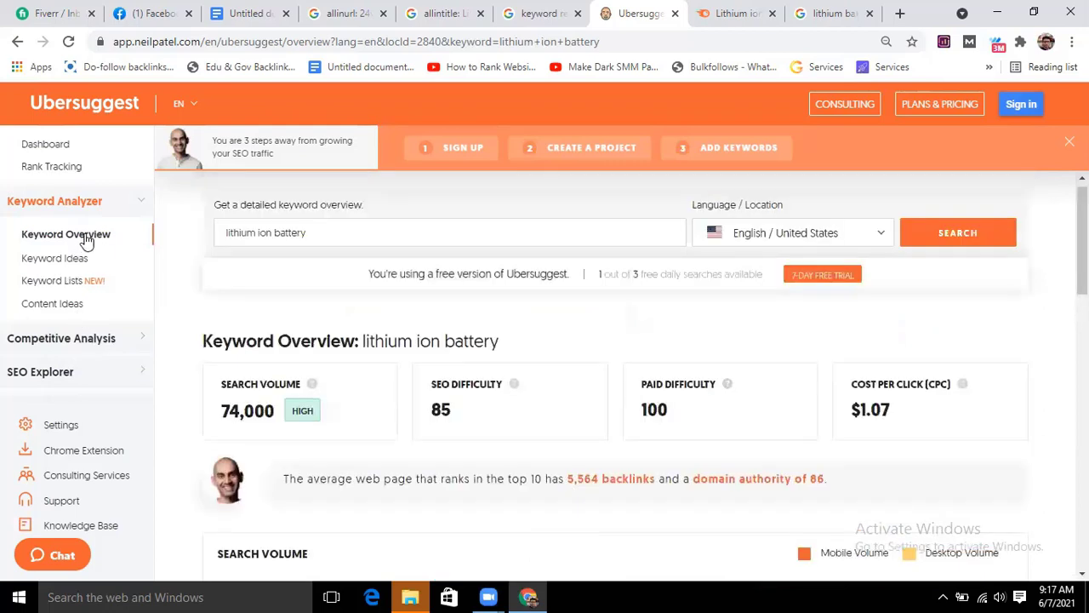
Step: Open the keyword ideas for lithium ion battery and review the related keywords' volume, CPC, paid difficulty and SEO difficulty
left_click(37, 260)
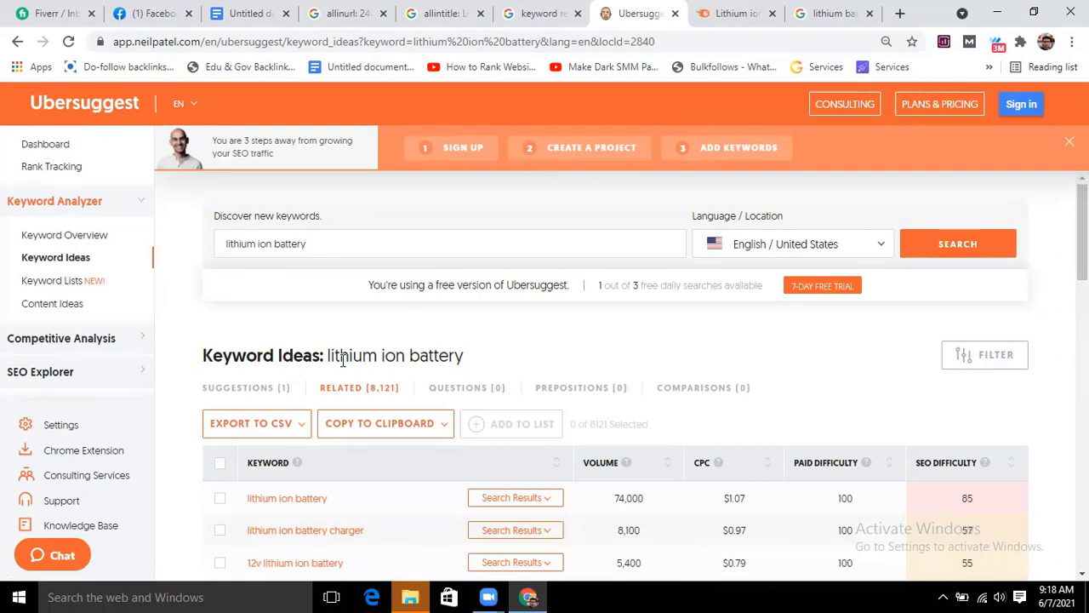
left_click_drag(469, 362, 338, 361)
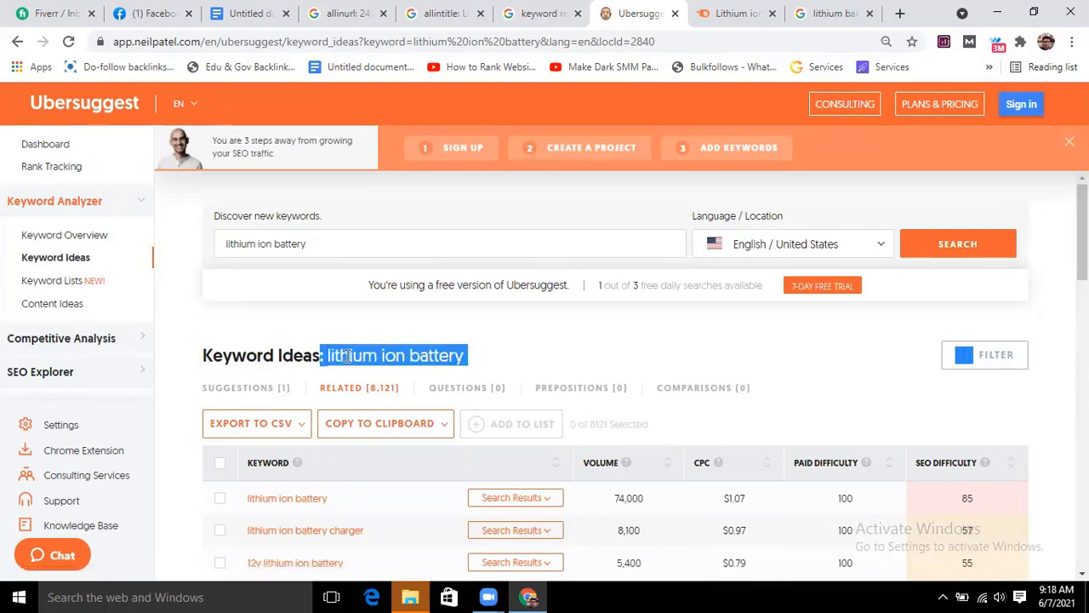
left_click(382, 292)
scroll(437, 272, "down", 2)
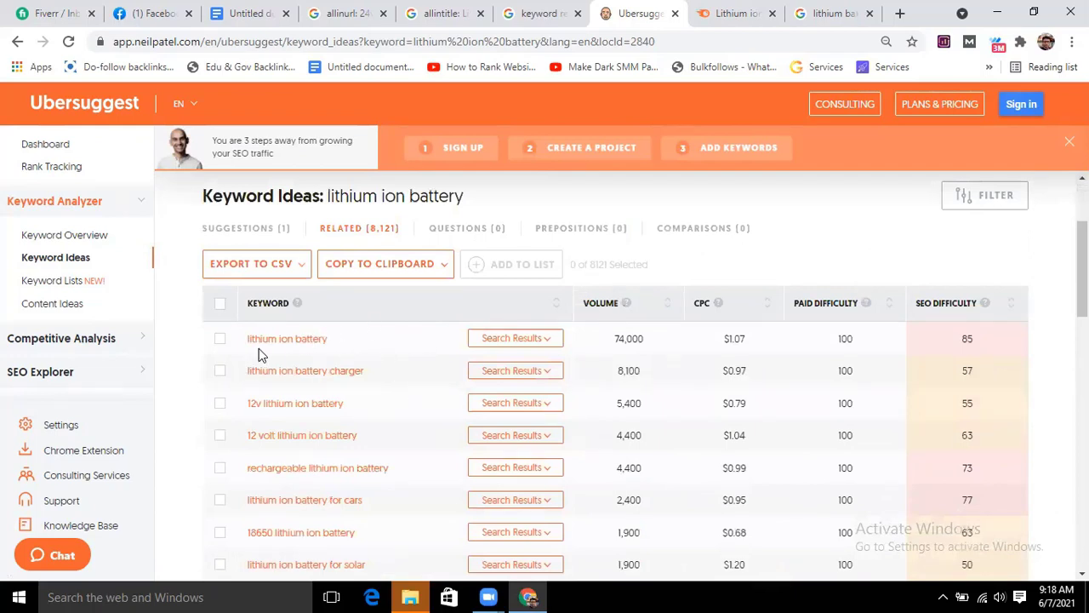
scroll(331, 335, "down", 1)
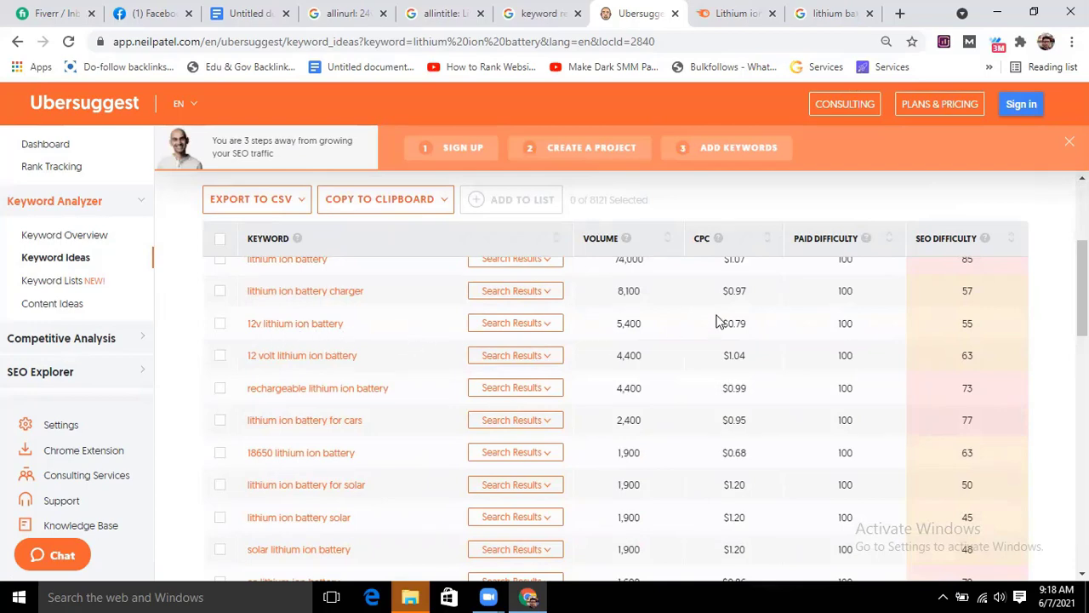
scroll(383, 362, "down", 1)
scroll(680, 332, "up", 2)
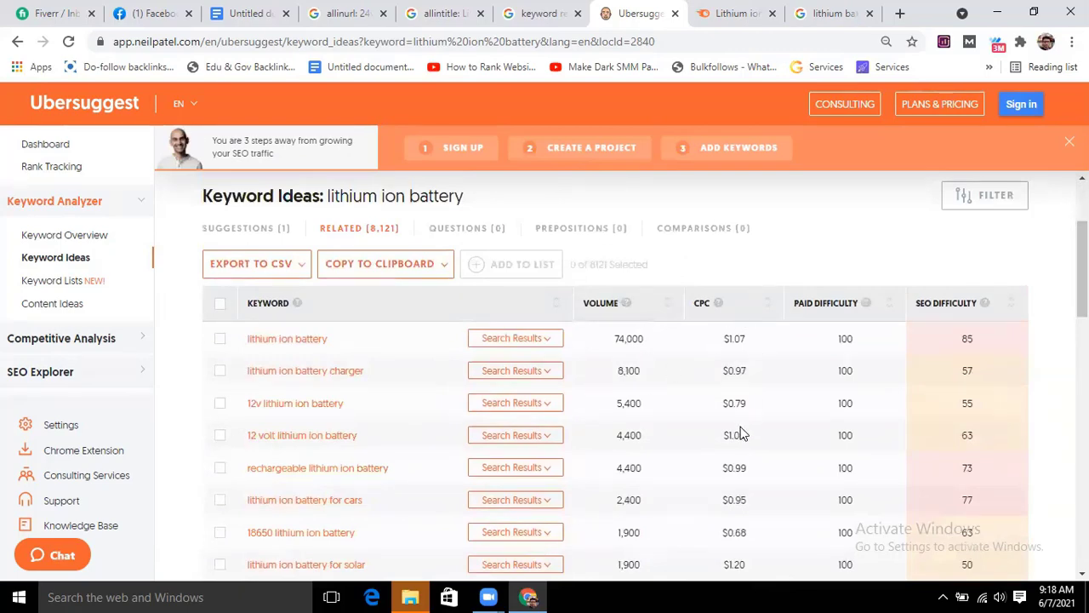
Step: Compare the volume, CPC, paid difficulty and SEO difficulty of the related keywords, including the solar battery variants
scroll(753, 358, "down", 3)
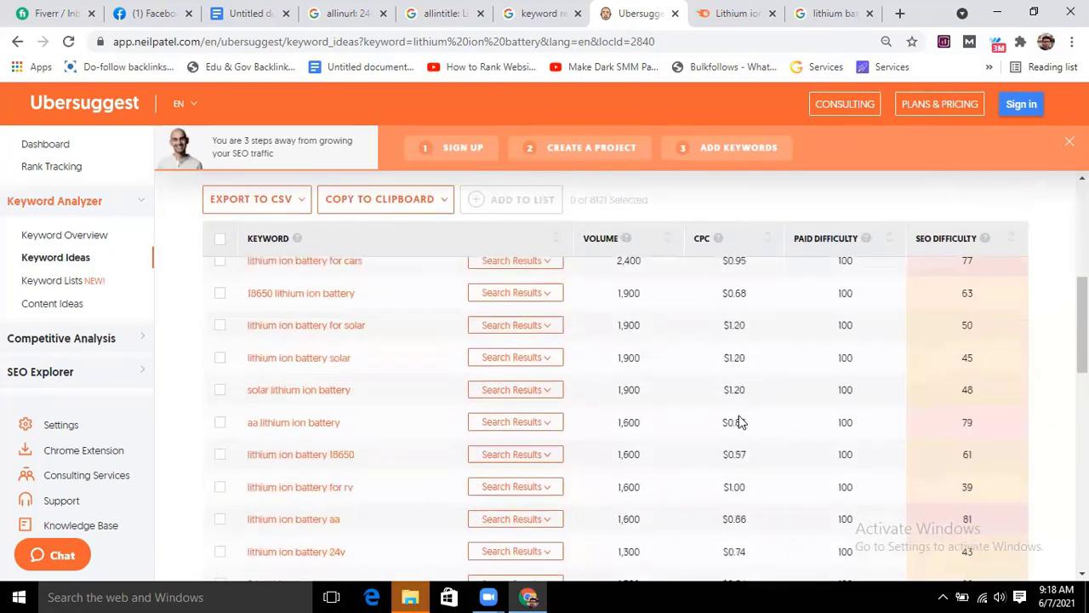
scroll(739, 340, "up", 2)
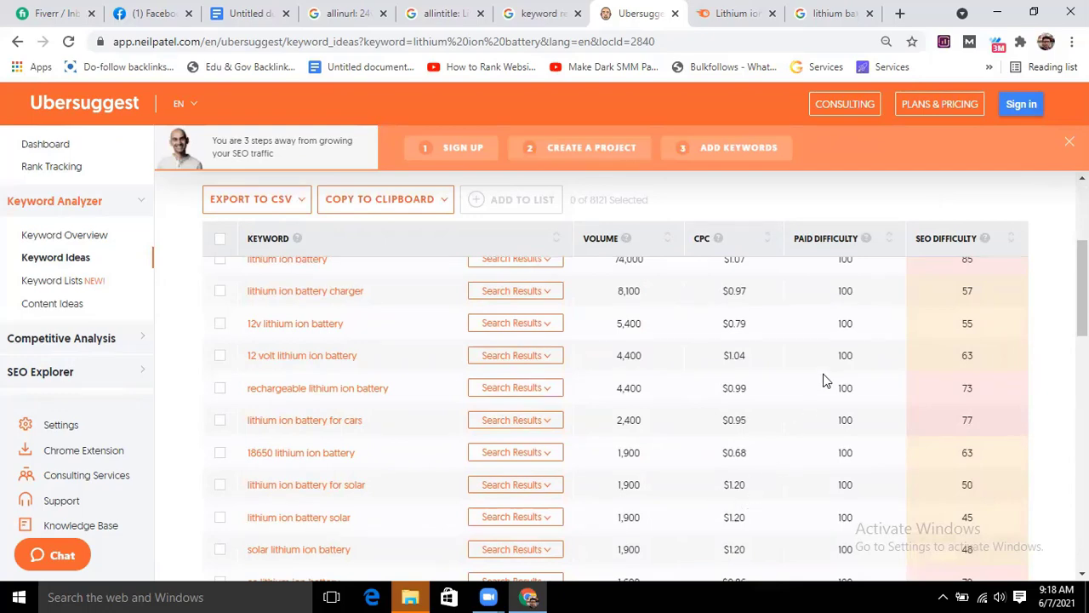
scroll(823, 372, "up", 2)
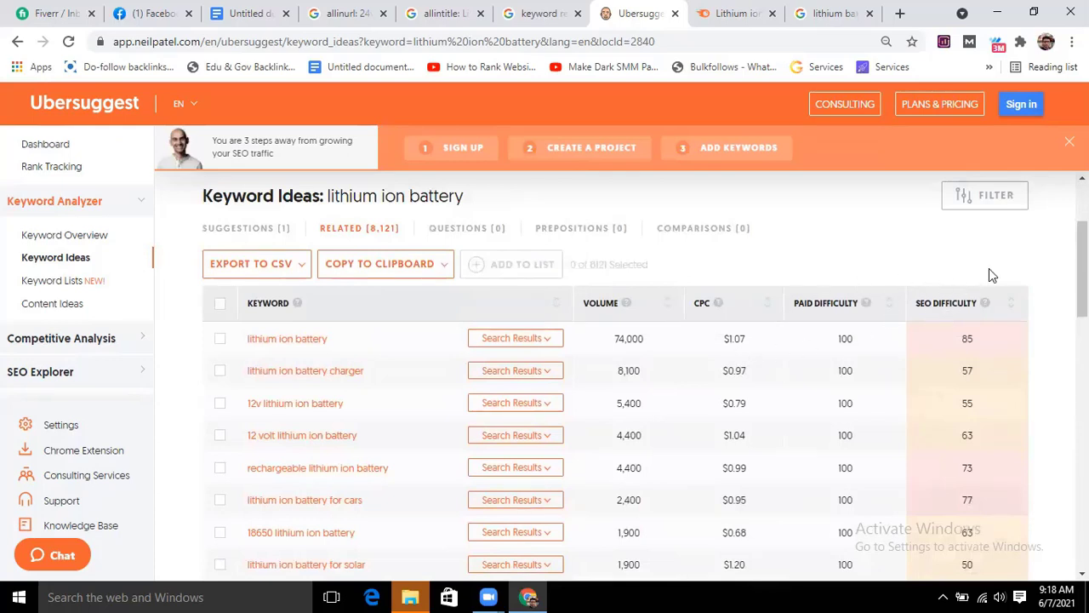
scroll(983, 281, "down", 1)
scroll(979, 332, "up", 1)
scroll(379, 470, "down", 1)
scroll(378, 471, "down", 2)
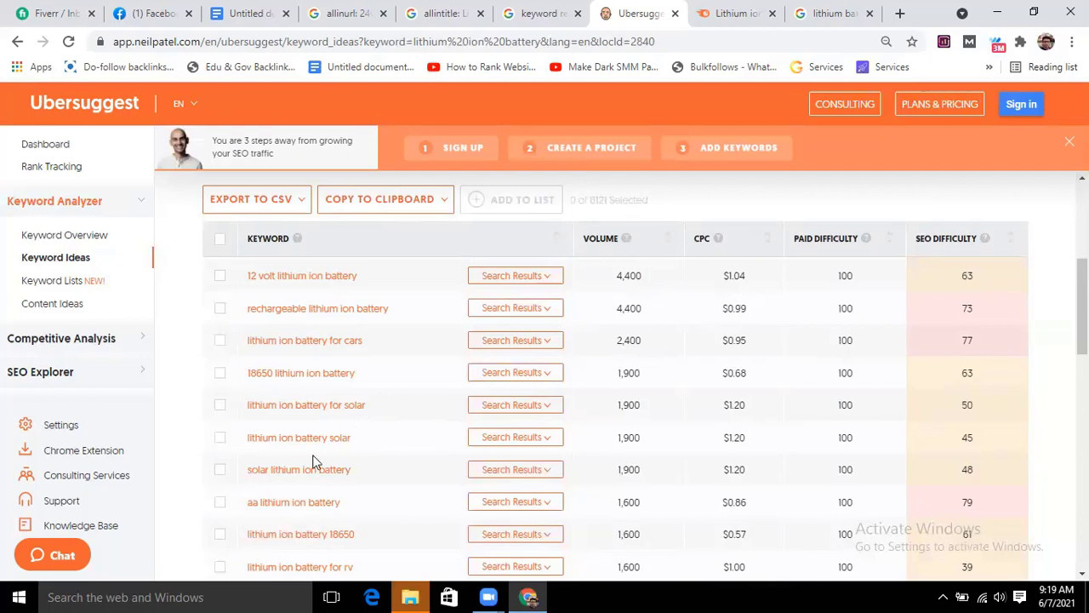
left_click(311, 595)
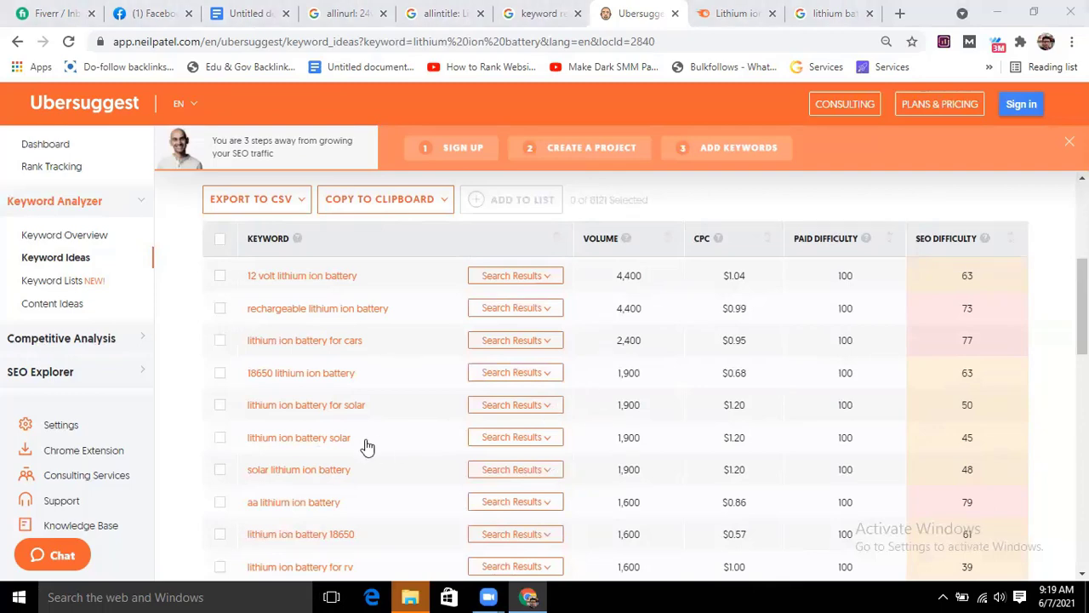
scroll(365, 409, "up", 1)
scroll(370, 387, "down", 1)
Step: Filter the keyword ideas to a maximum SEO difficulty of 5 and review the resulting related keywords
scroll(647, 352, "up", 5)
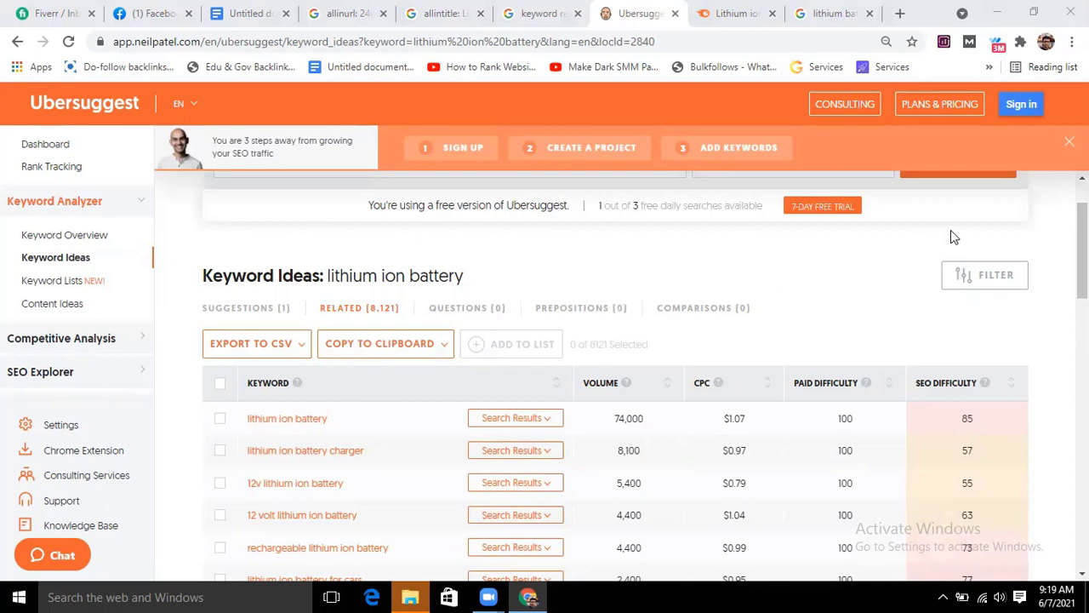
left_click(980, 283)
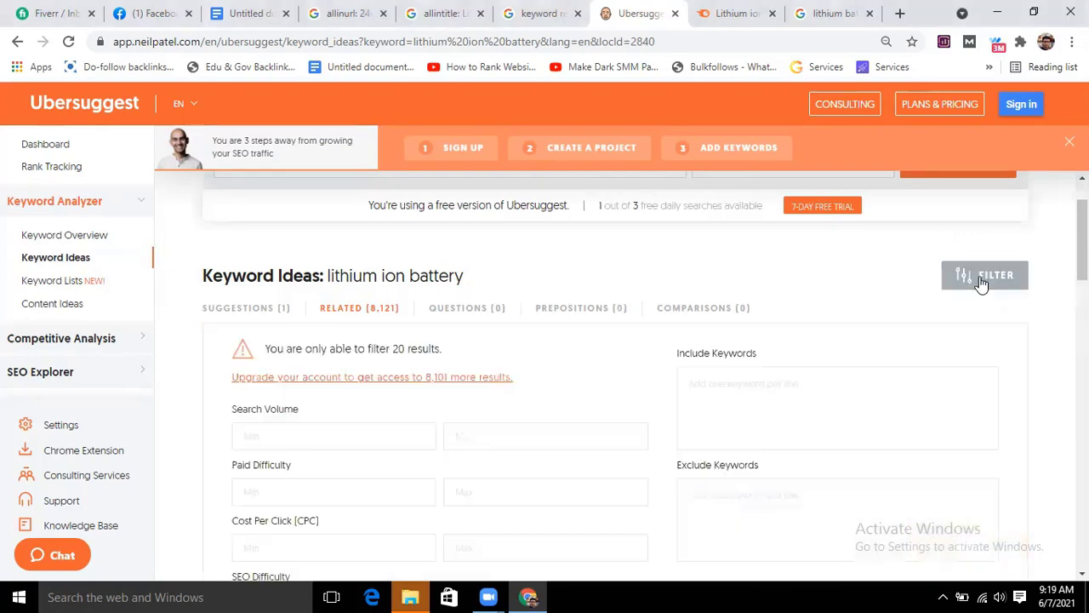
scroll(322, 429, "down", 2)
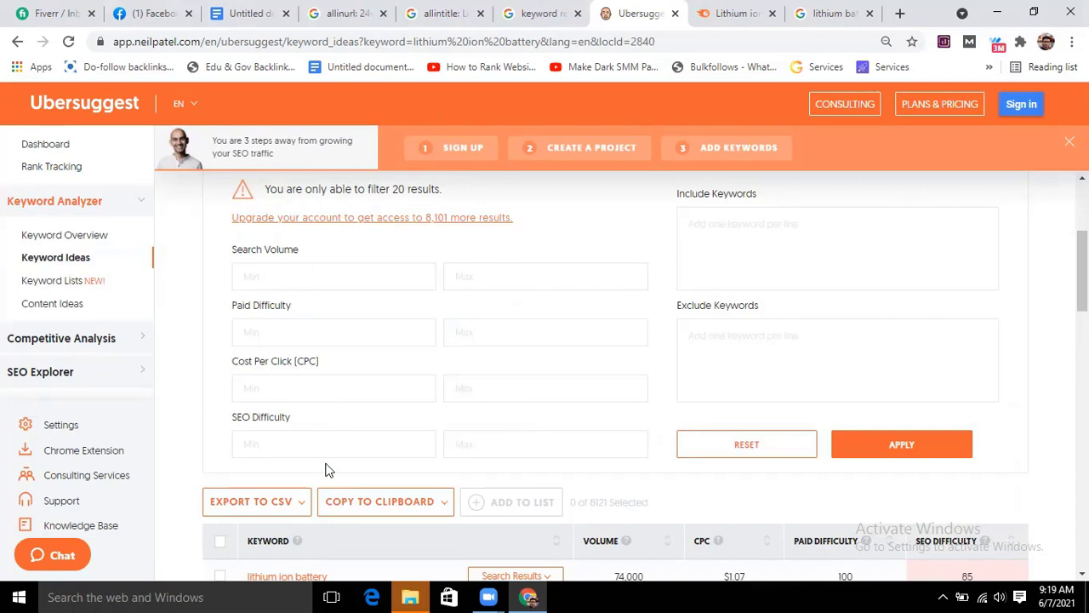
scroll(491, 438, "down", 1)
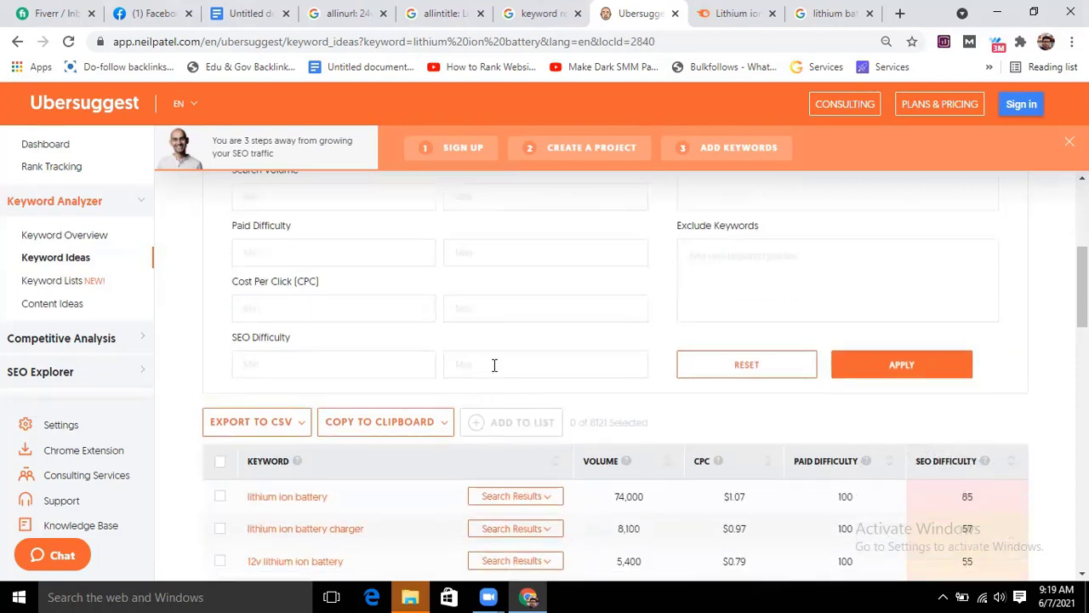
left_click(493, 365)
type("2")
key("BackSpace")
type("5")
scroll(428, 397, "down", 2)
scroll(428, 233, "up", 2)
scroll(681, 357, "up", 4)
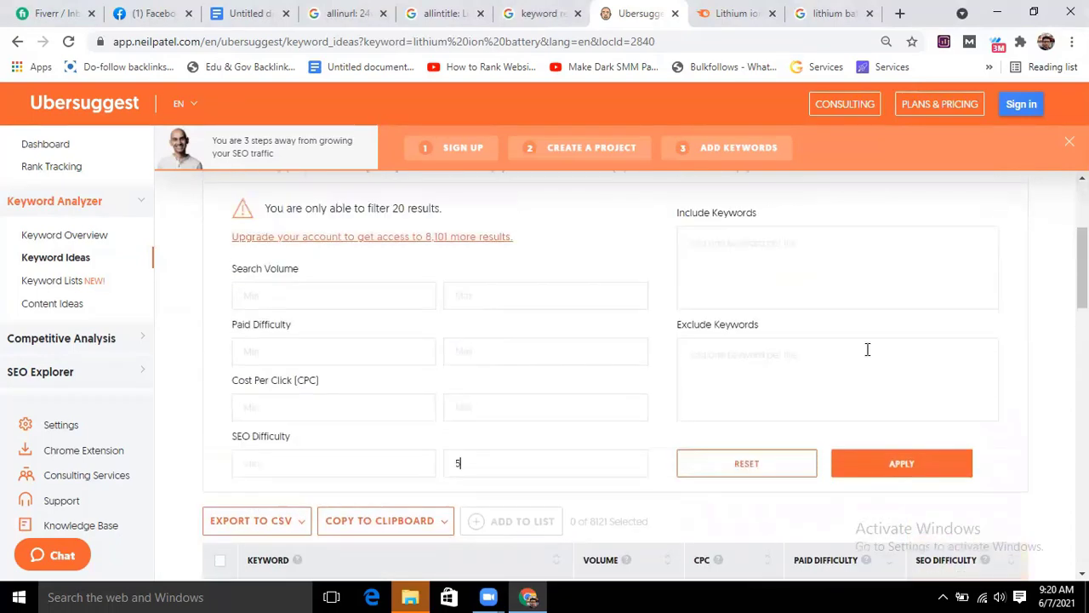
scroll(629, 383, "down", 2)
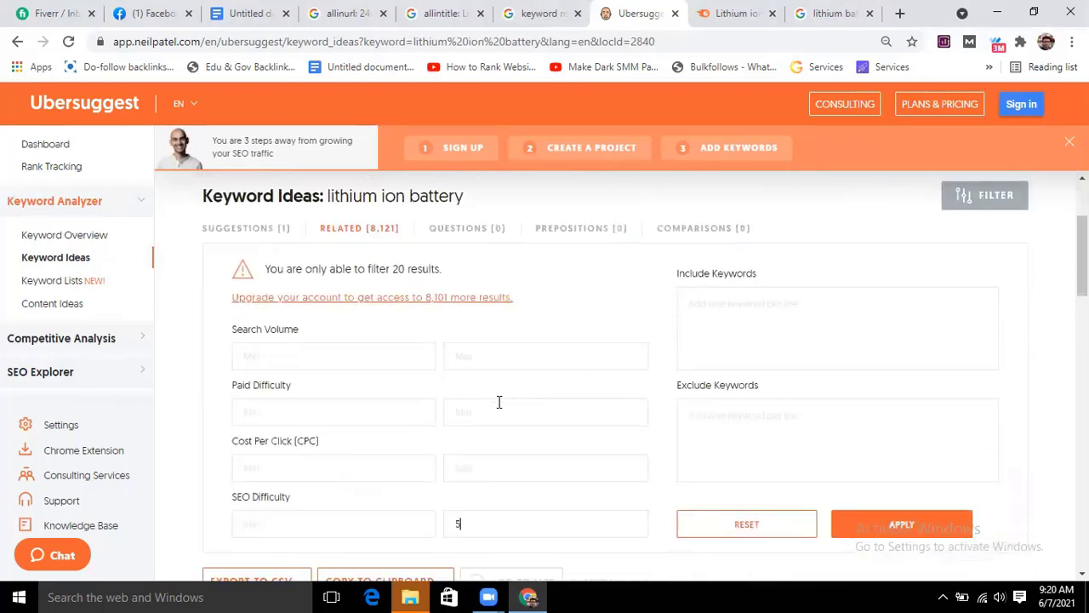
scroll(500, 402, "down", 2)
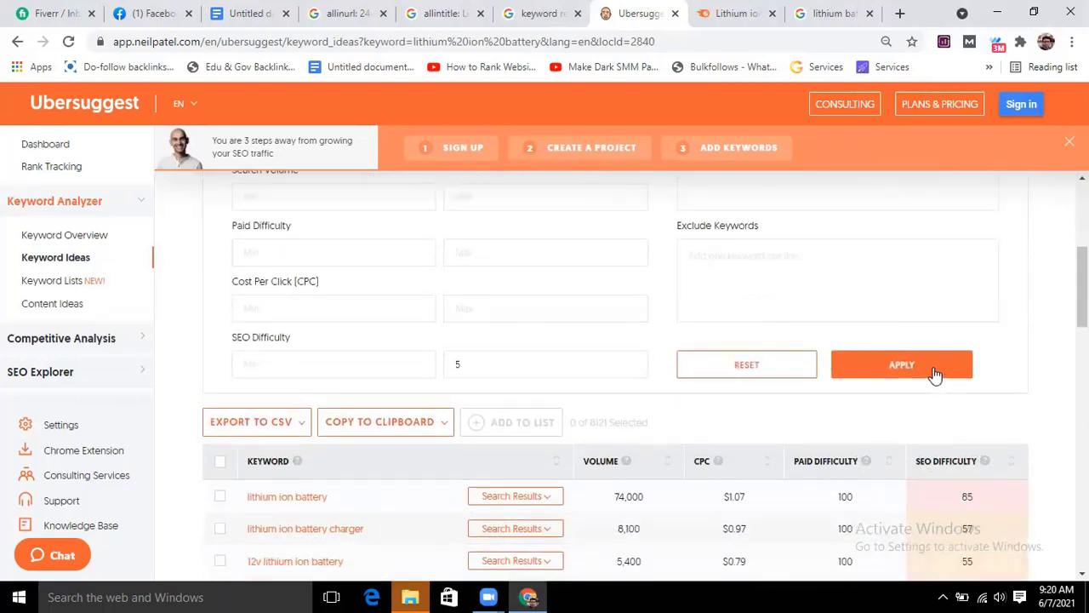
left_click(935, 373)
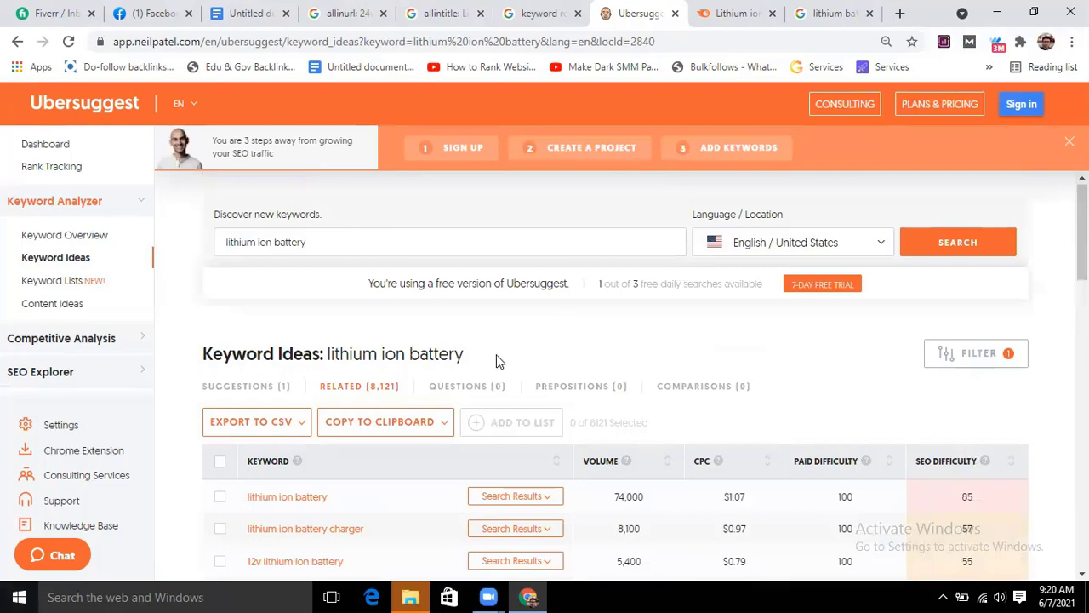
scroll(558, 331, "down", 2)
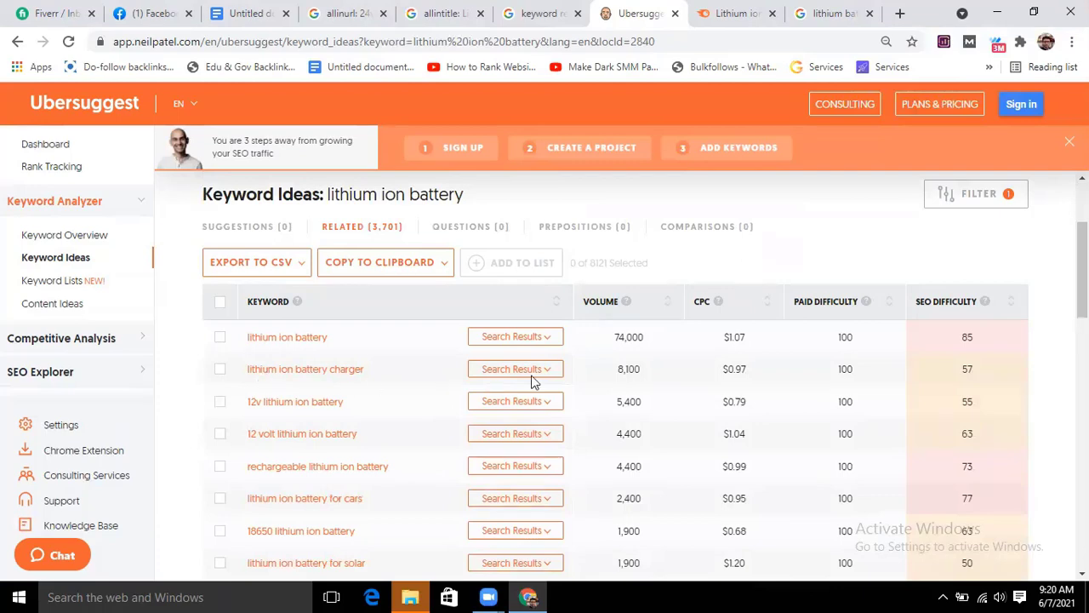
scroll(791, 328, "up", 2)
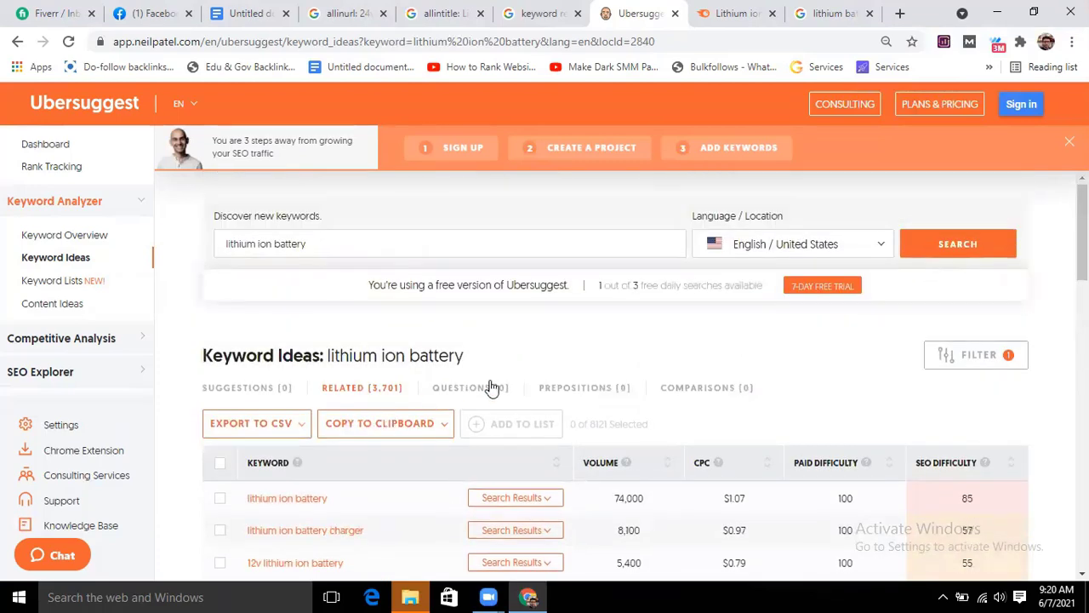
scroll(469, 388, "down", 2)
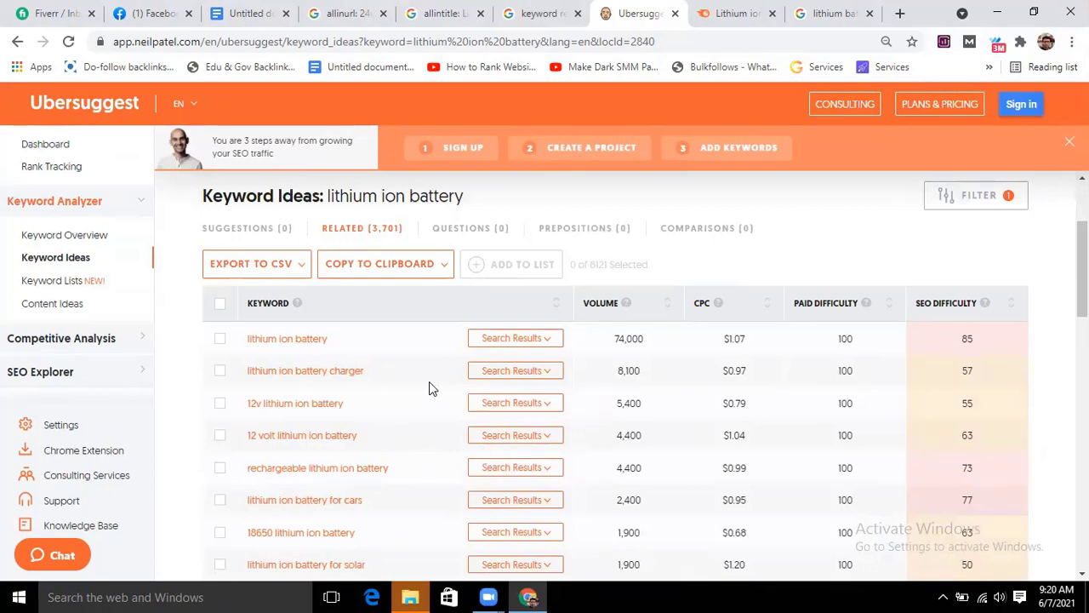
scroll(365, 417, "down", 5)
scroll(328, 438, "up", 5)
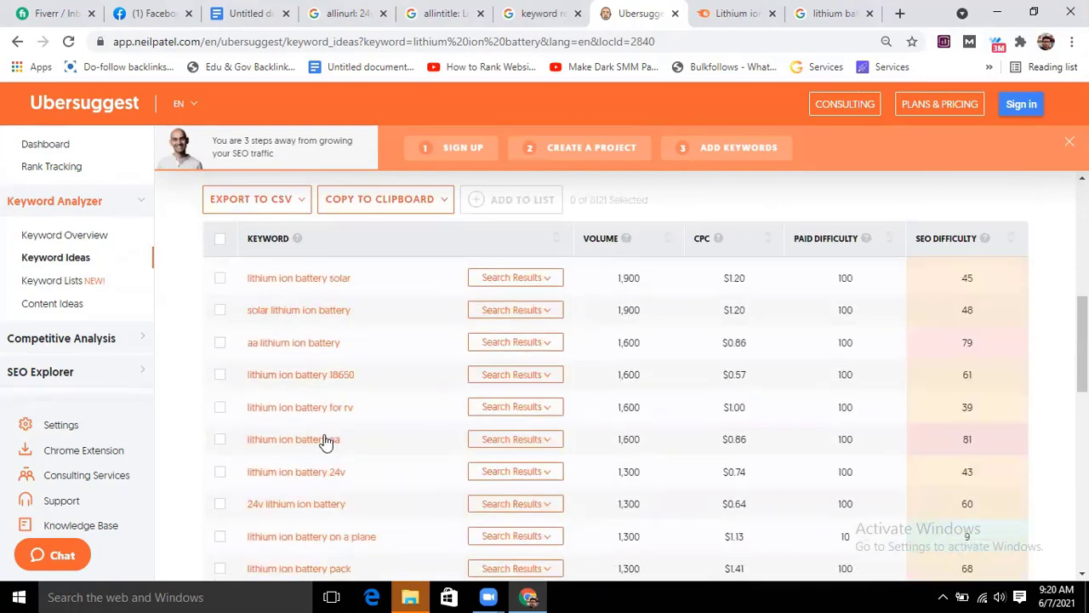
Step: Filter the keyword ideas to a maximum search volume of 1,000 and review the related keywords
scroll(749, 238, "up", 2)
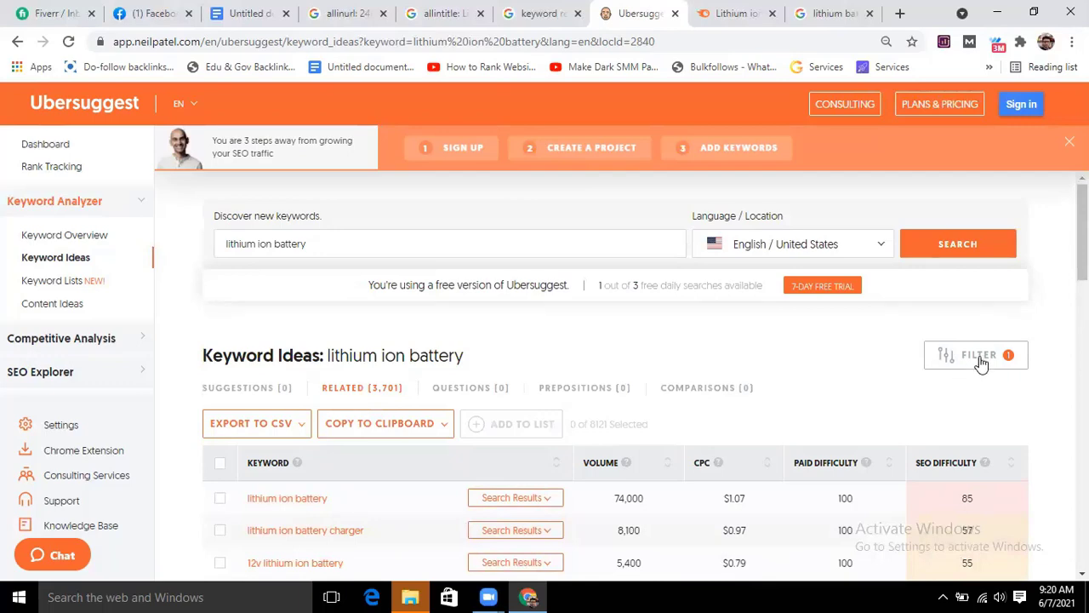
left_click(980, 362)
scroll(445, 333, "down", 4)
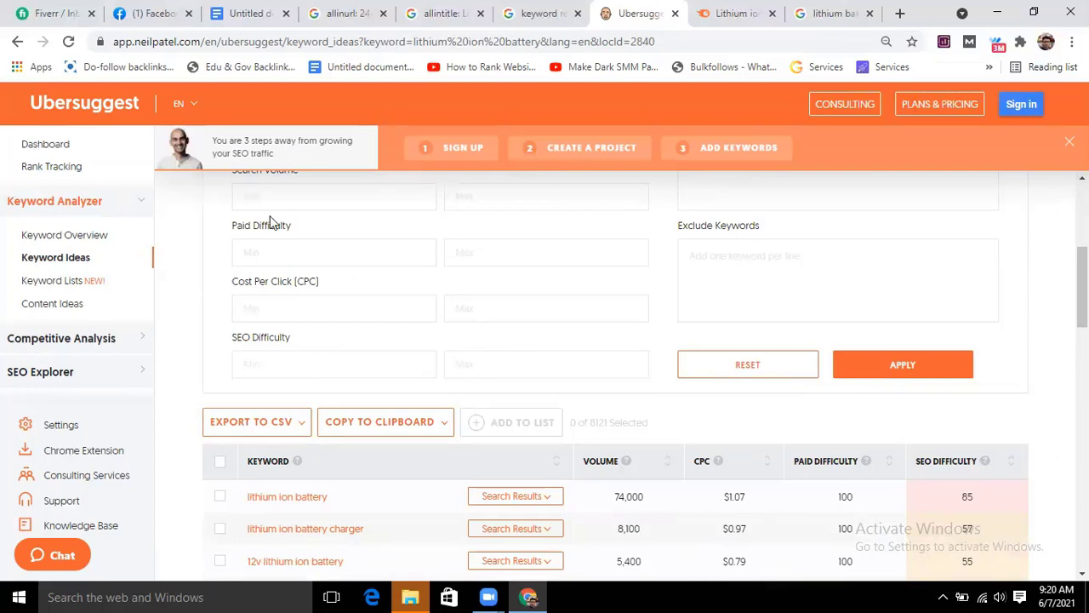
scroll(349, 302, "up", 1)
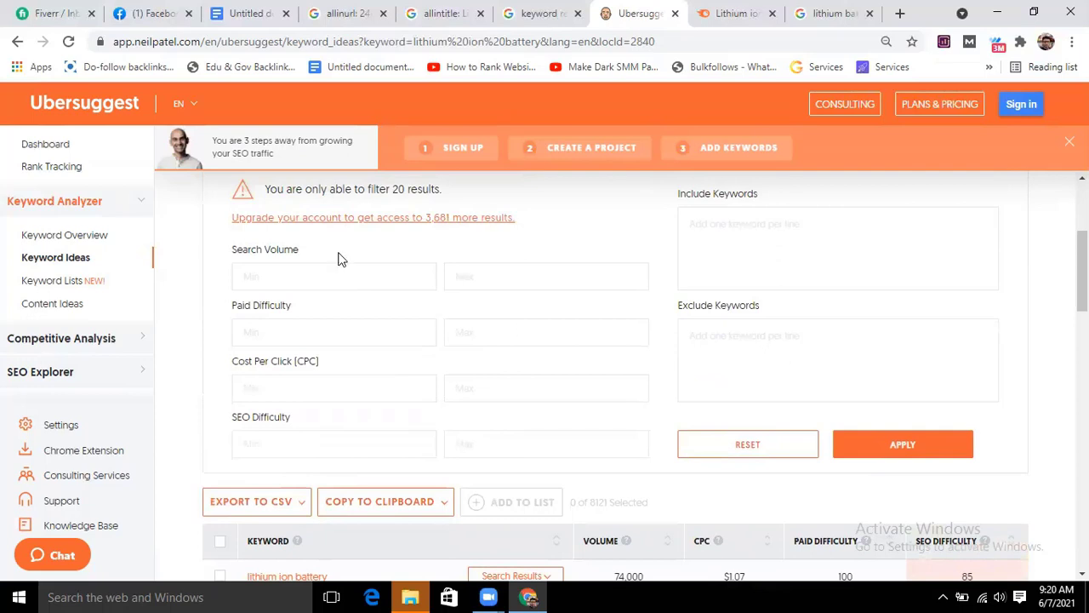
left_click(517, 276)
type("1,000")
left_click(897, 447)
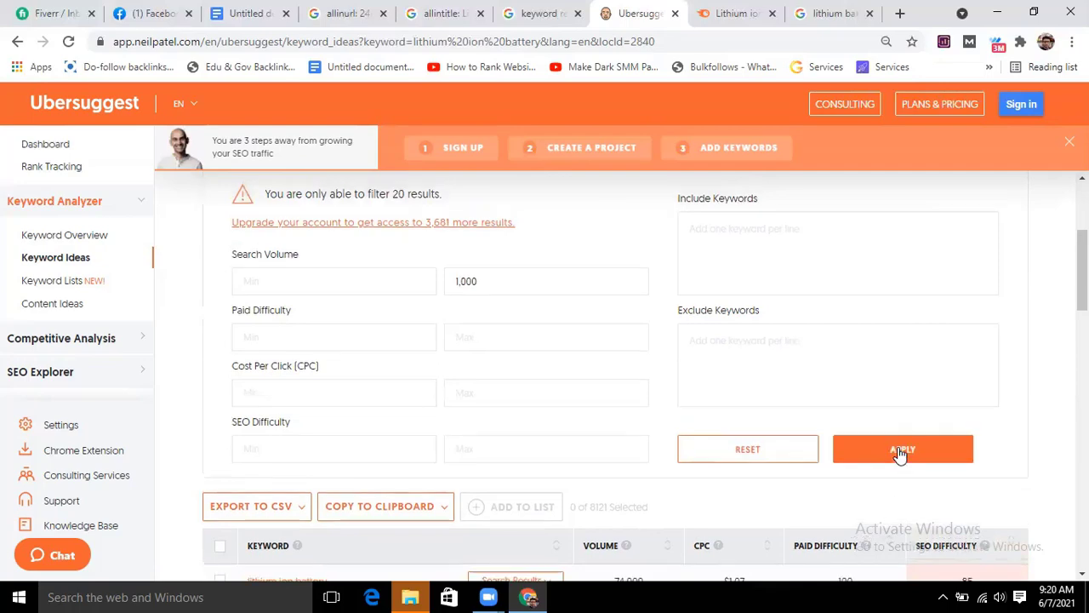
scroll(885, 400, "down", 2)
left_click(904, 368)
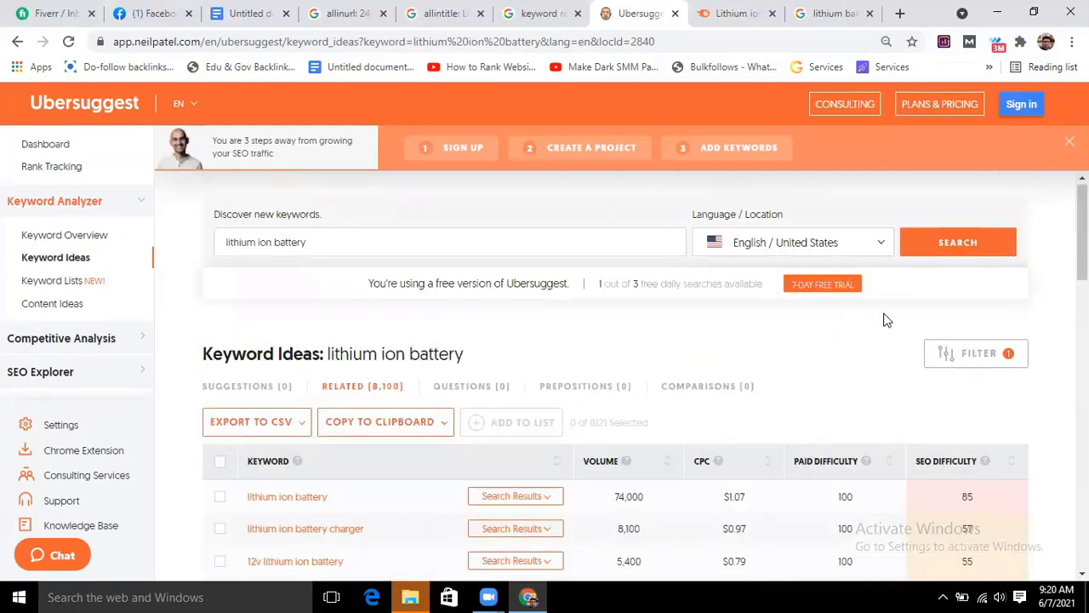
scroll(681, 369, "down", 2)
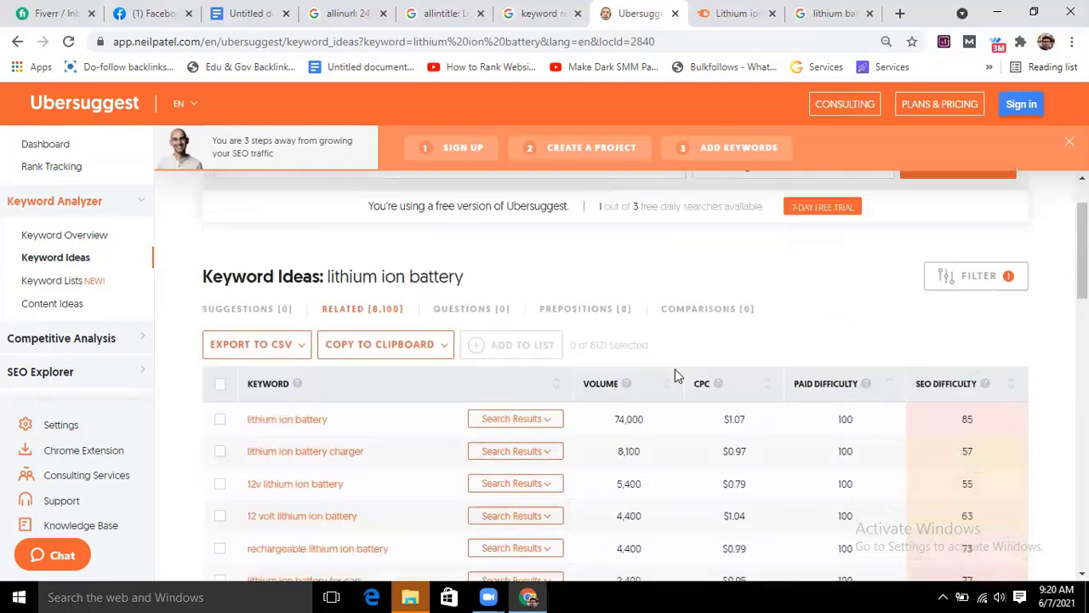
scroll(306, 409, "down", 15)
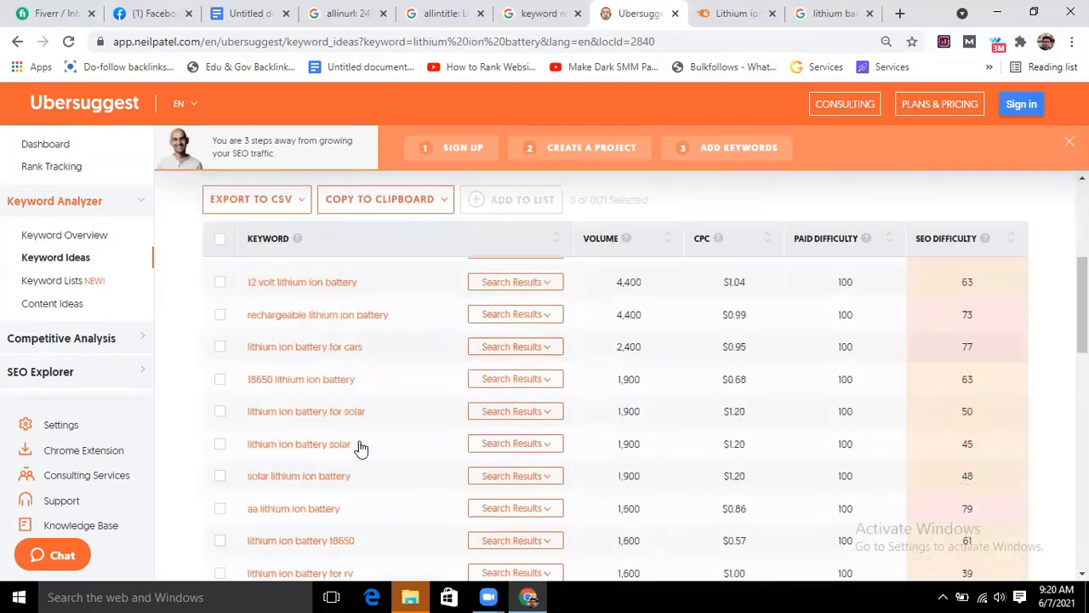
Step: Reopen the keyword filter options and check the search volume and SEO difficulty limits against the keyword list
scroll(319, 427, "up", 15)
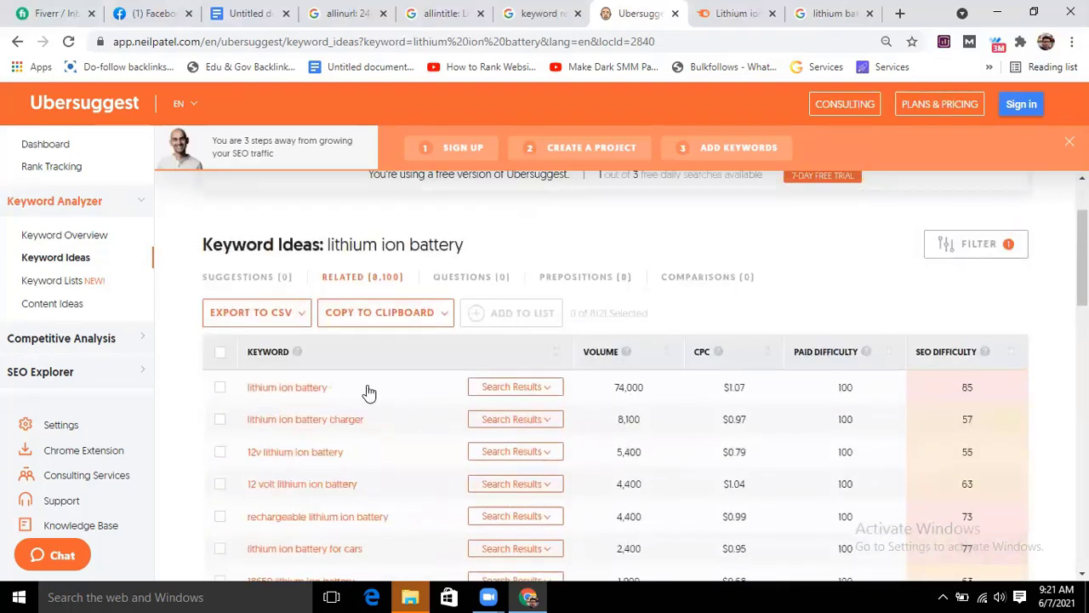
left_click(988, 247)
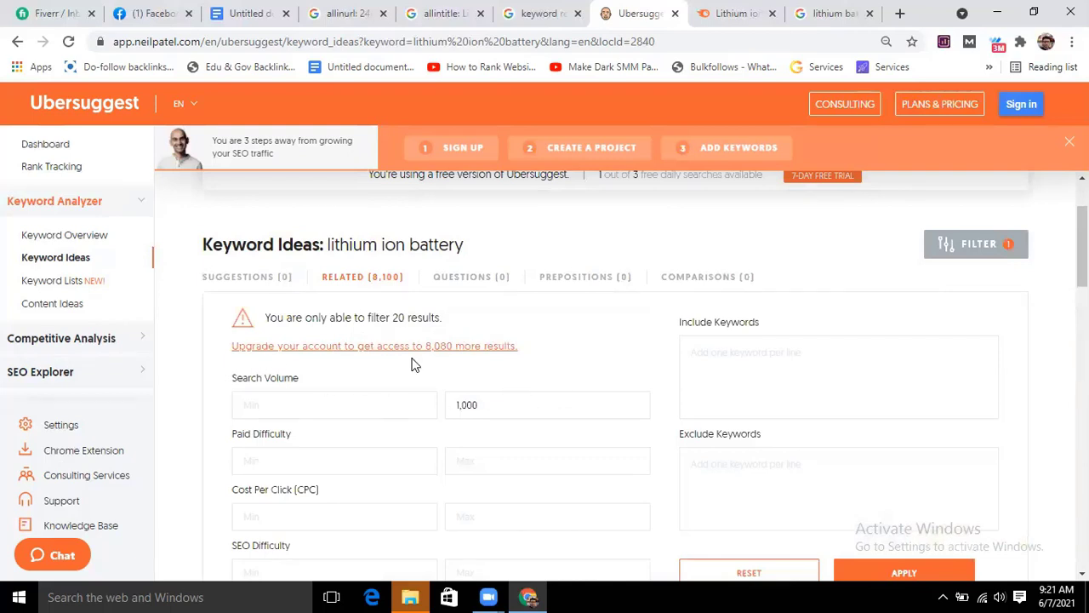
scroll(528, 340, "down", 2)
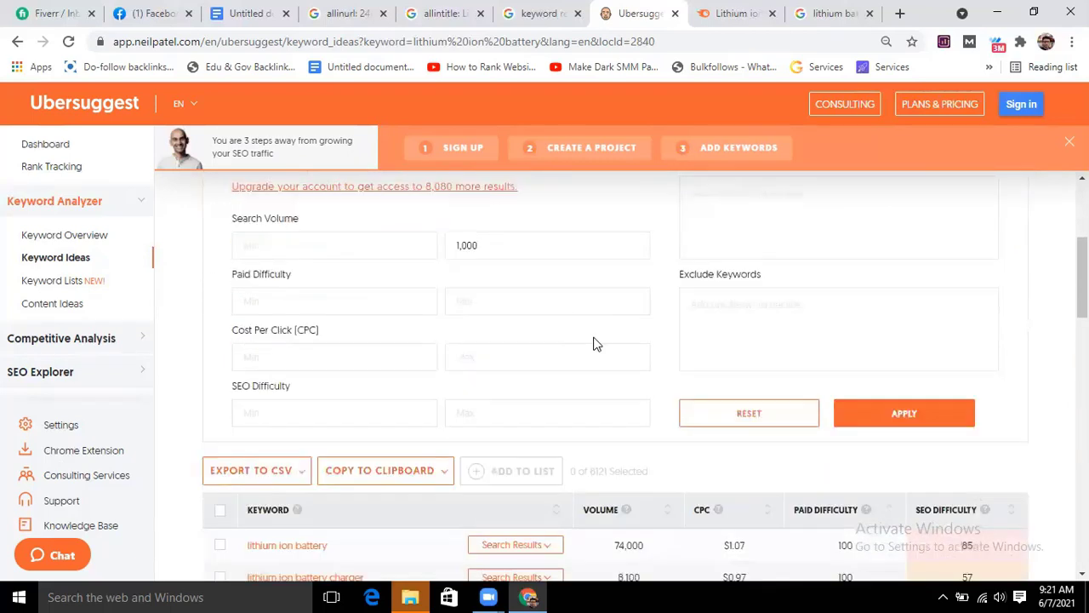
scroll(502, 400, "down", 3)
scroll(486, 392, "up", 6)
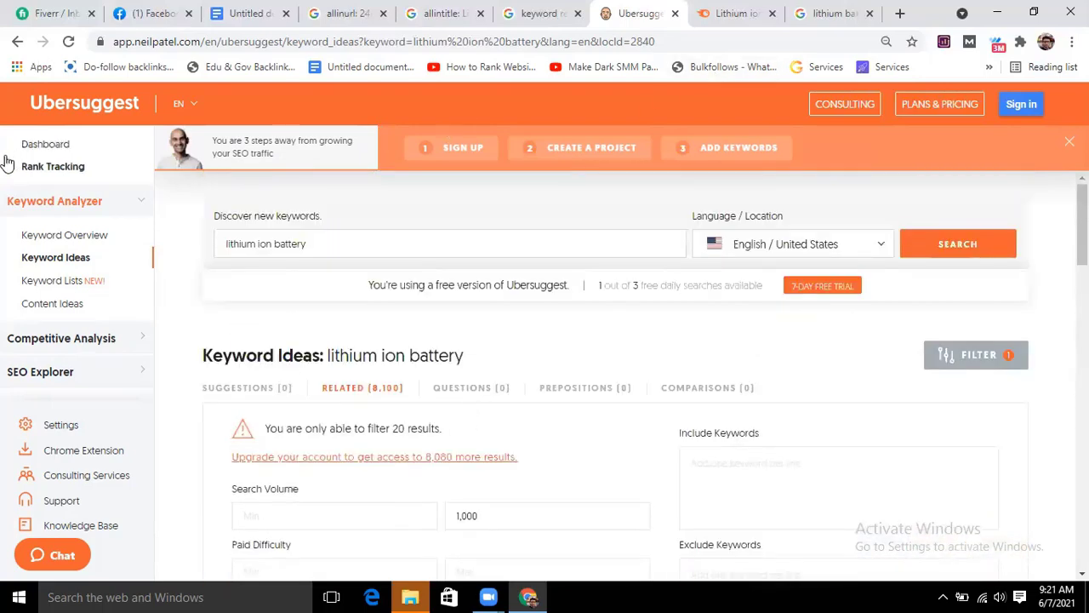
Step: Copy the full web address of the Ubersuggest keyword ideas page for lithium ion battery
left_click(219, 48)
double_click(220, 49)
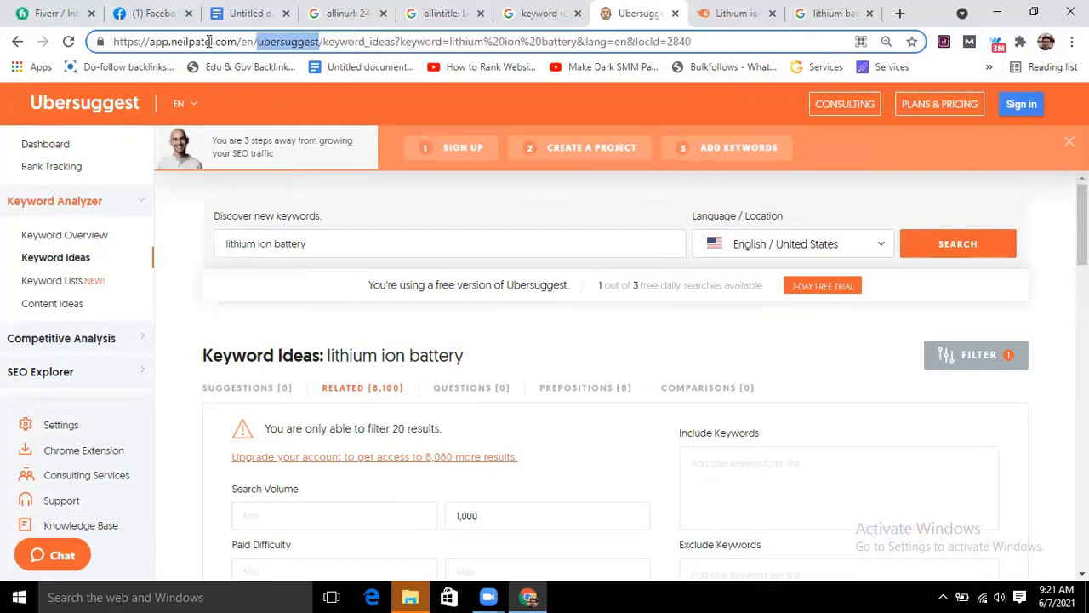
left_click(222, 41)
left_click_drag(238, 43, 29, 49)
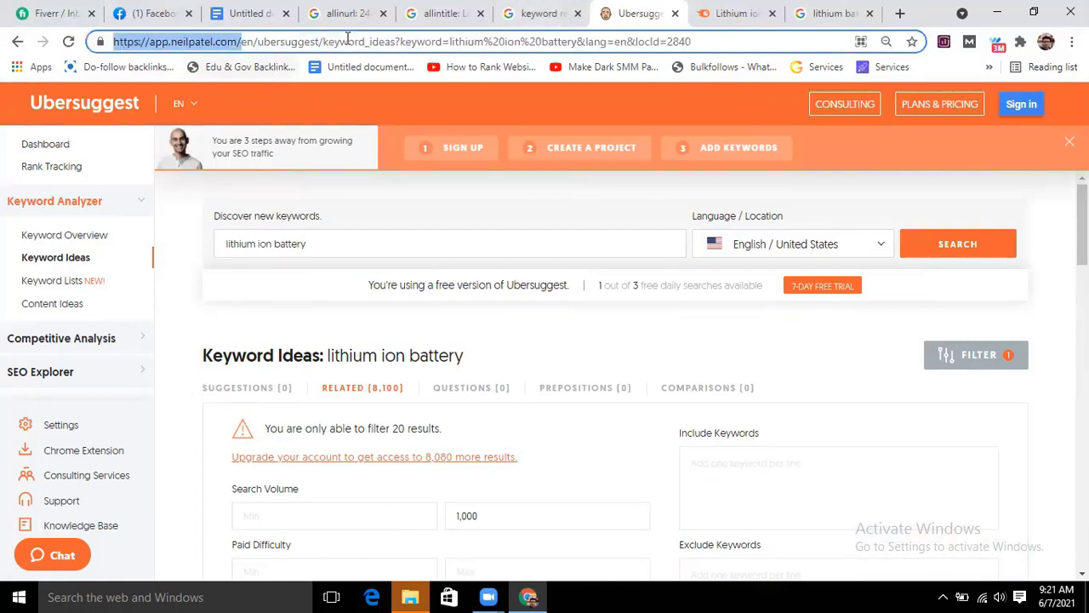
left_click(383, 41)
mouse_move(174, 149)
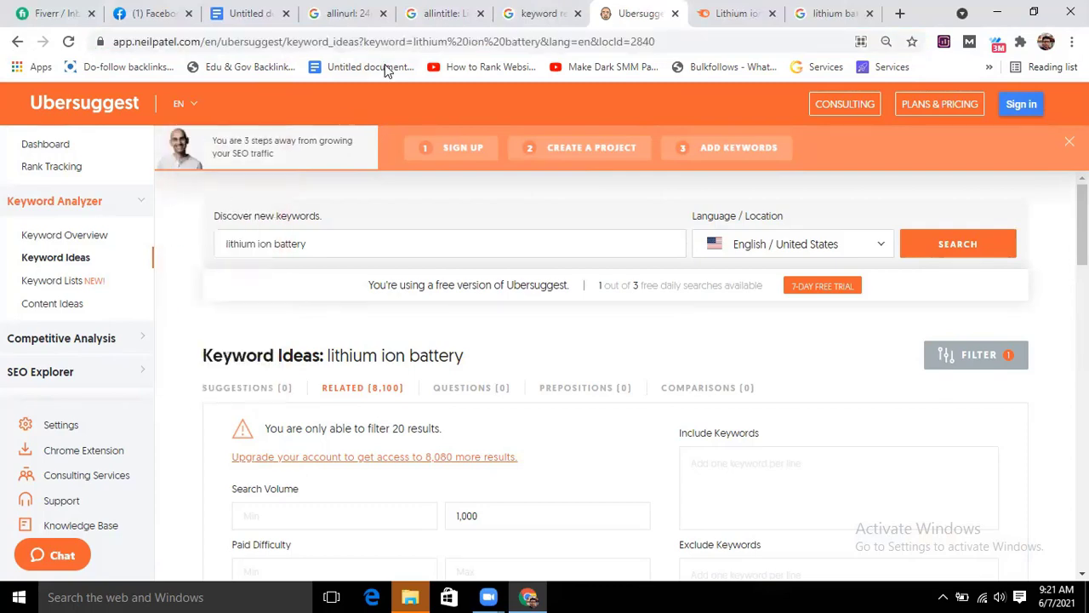
left_click(411, 43)
key("ctrl+c")
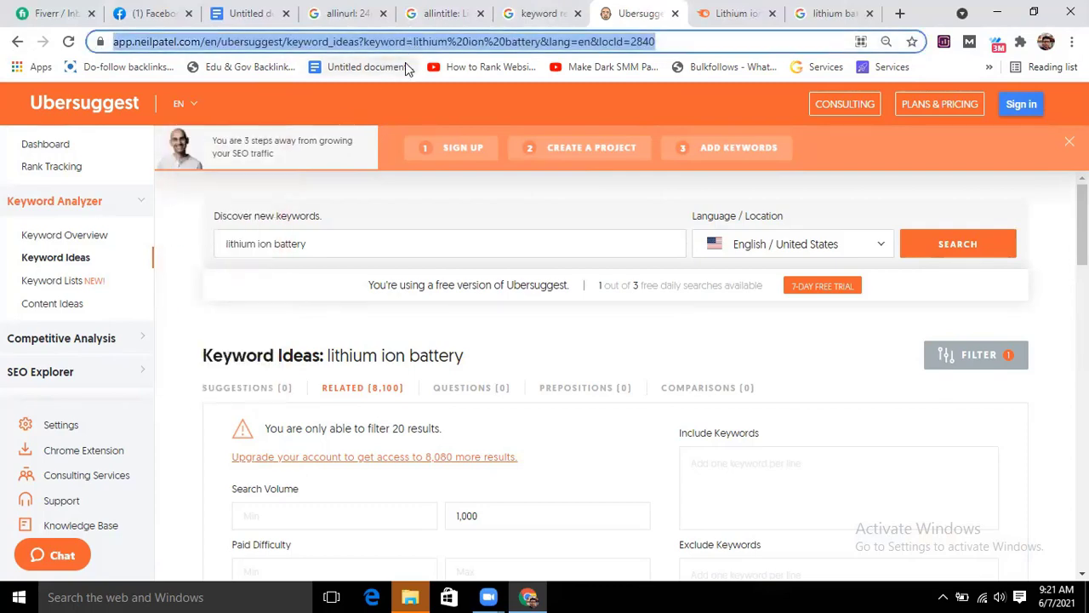
Step: Minimize the browser and the recordings folder window, and open Chrome with a different user profile from the desktop
left_click(997, 13)
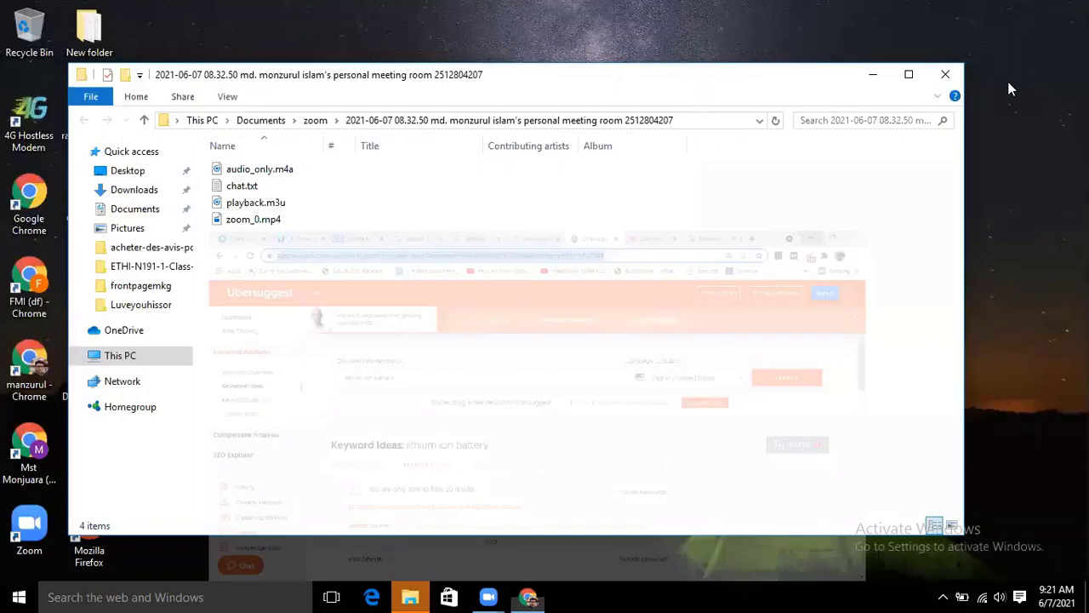
left_click(872, 75)
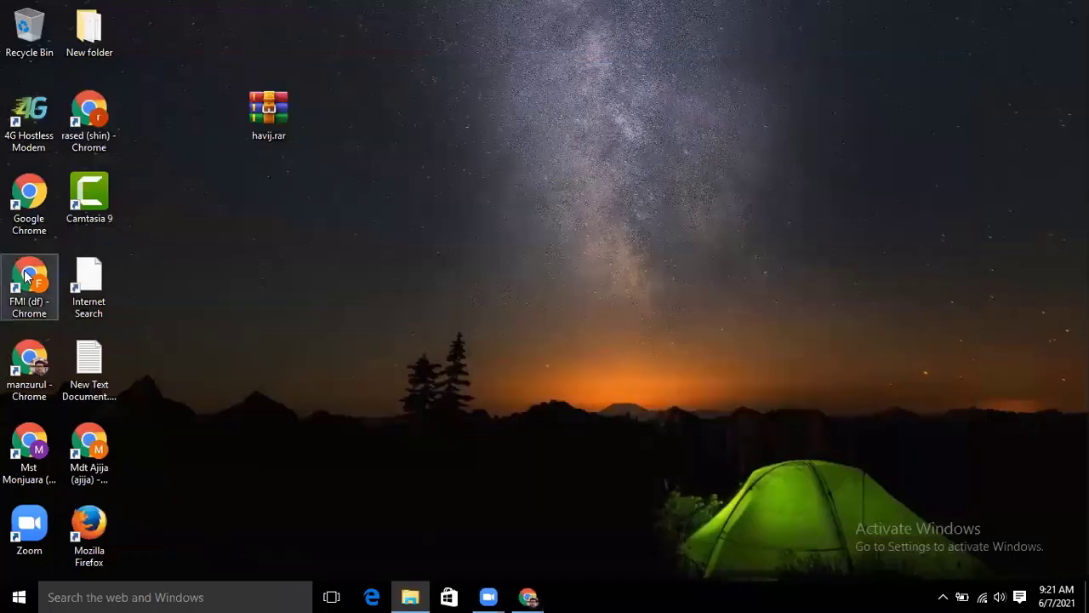
double_click(82, 444)
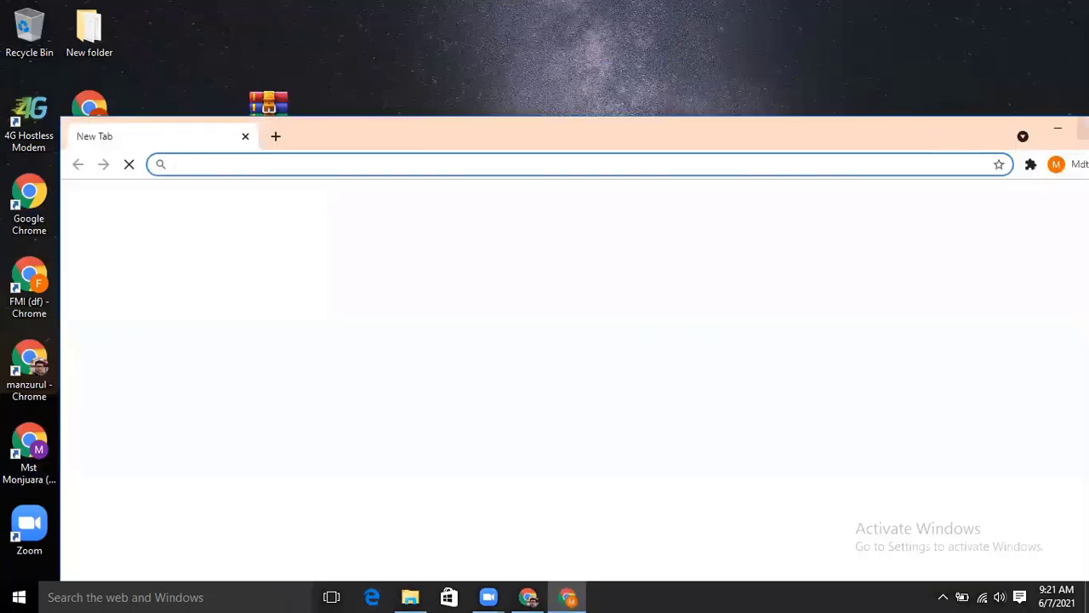
Step: Load the copied Ubersuggest keyword ideas address for lithium ion battery in the new Chrome window
key("ctrl+v")
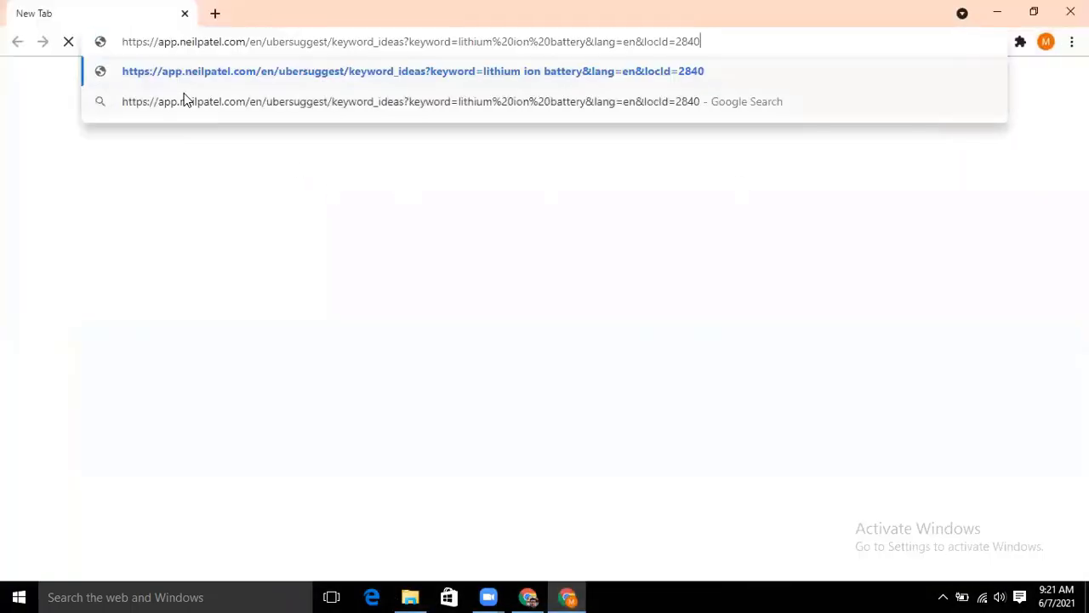
key("Return")
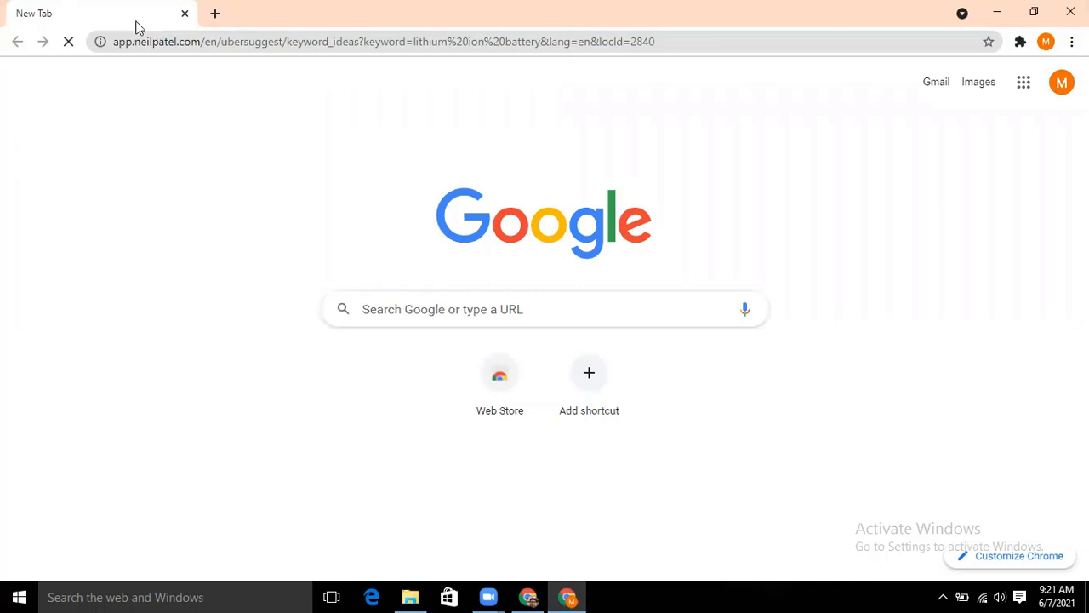
Step: Search Google for "keyword ideas with ubersuggest" in a separate tab, and close that tab to return to the Ubersuggest page
left_click(223, 17)
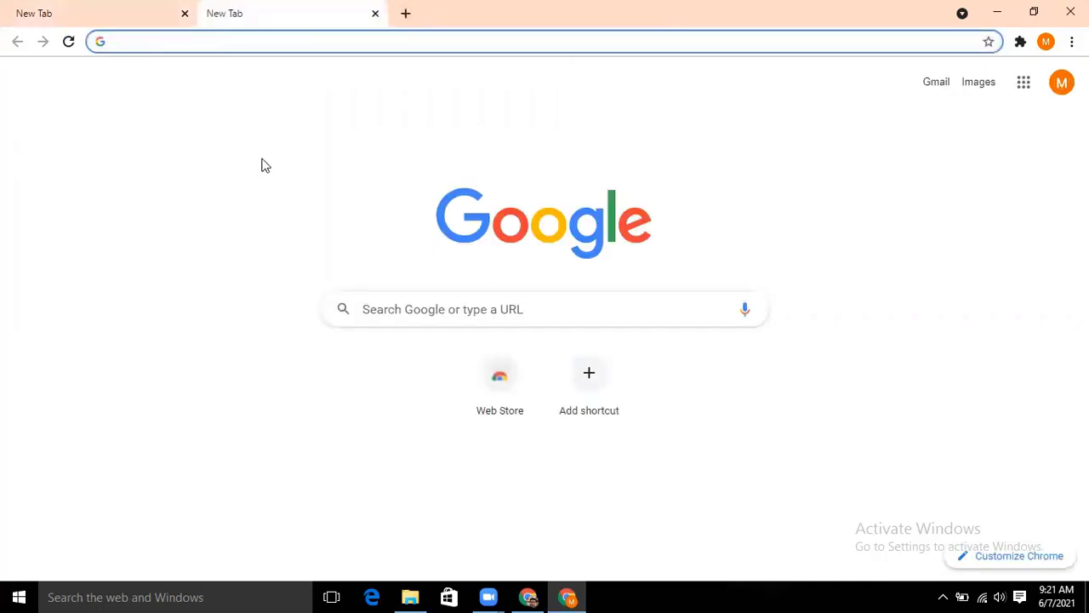
type("keyword re")
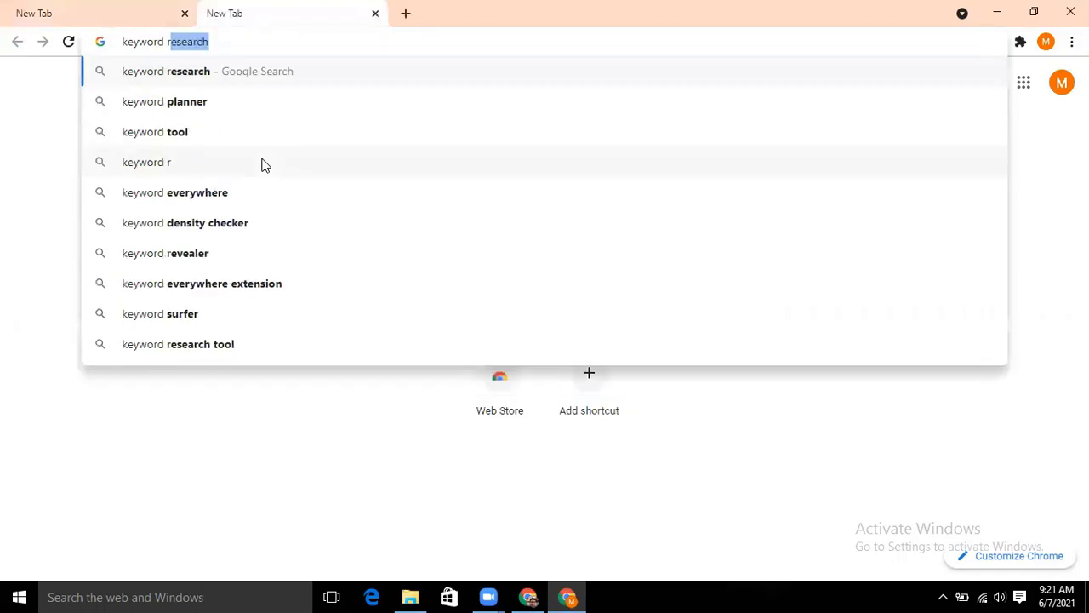
key("BackSpace")
key("BackSpace")
key("BackSpace")
type("ideas")
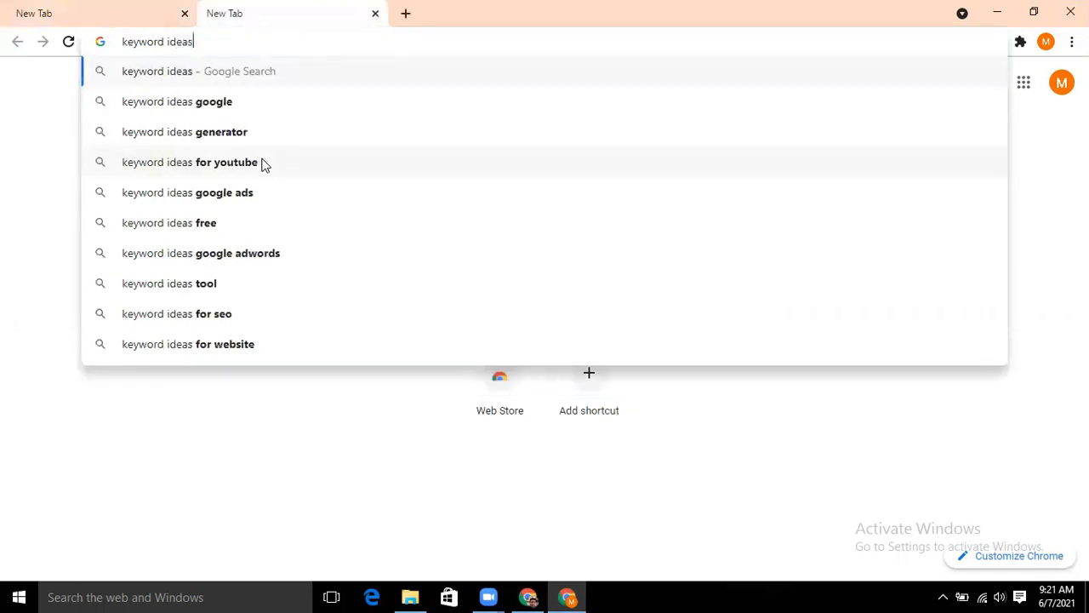
type(" with ub")
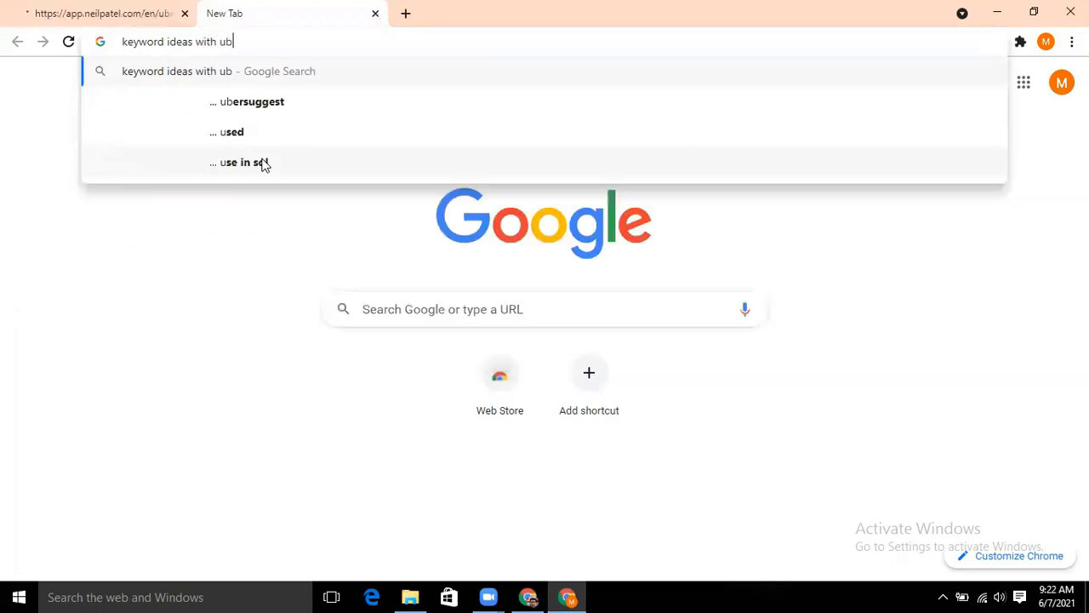
type("ersuggest")
key("Return")
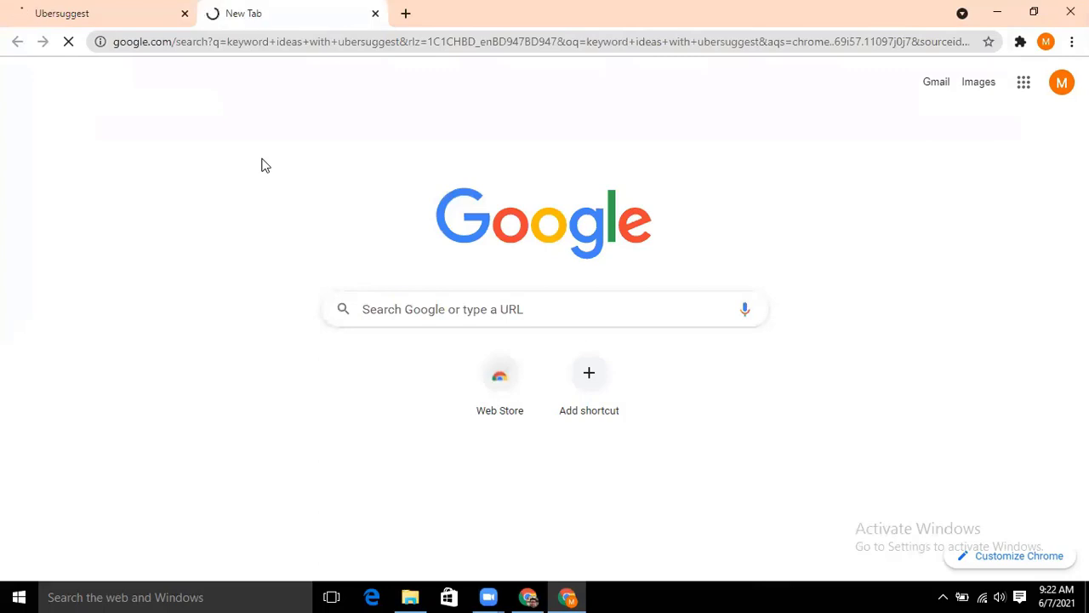
left_click(19, 9)
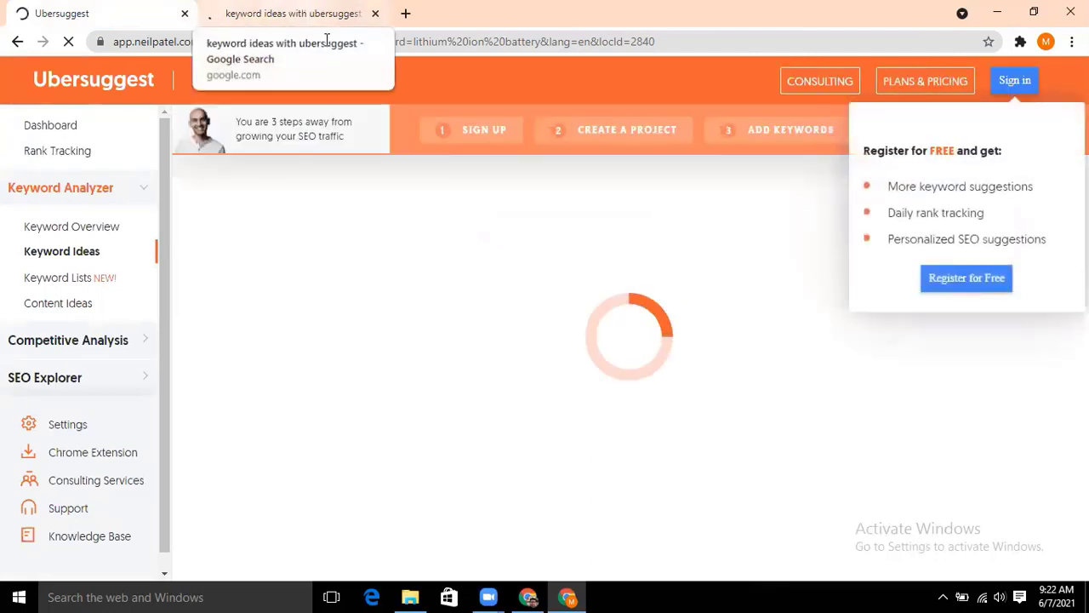
left_click(374, 14)
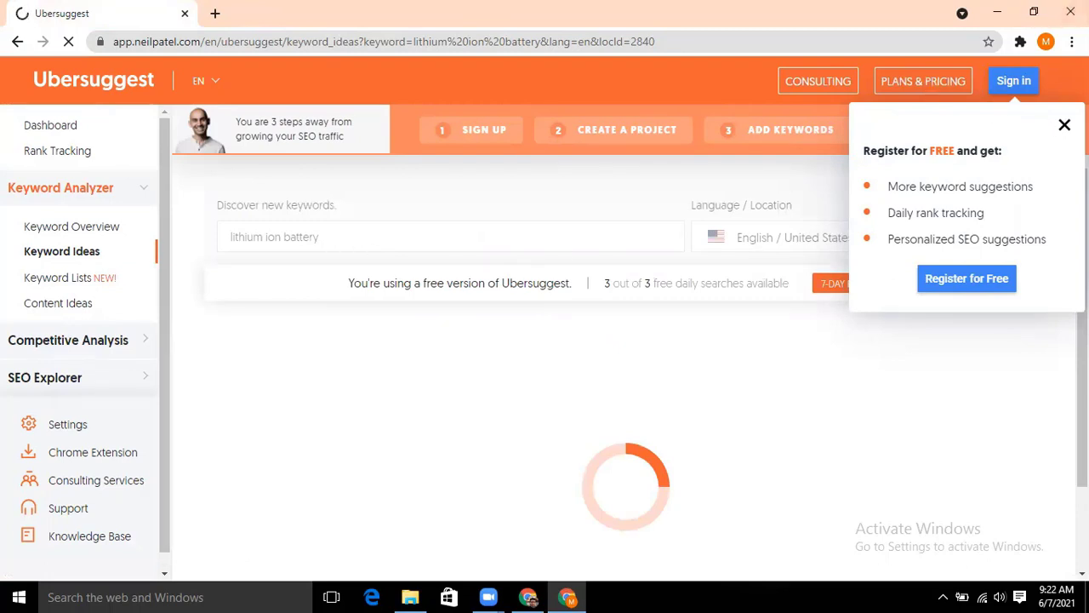
Step: Dismiss the free registration popup and look over the keyword suggestions for lithium ion battery
left_click(1065, 128)
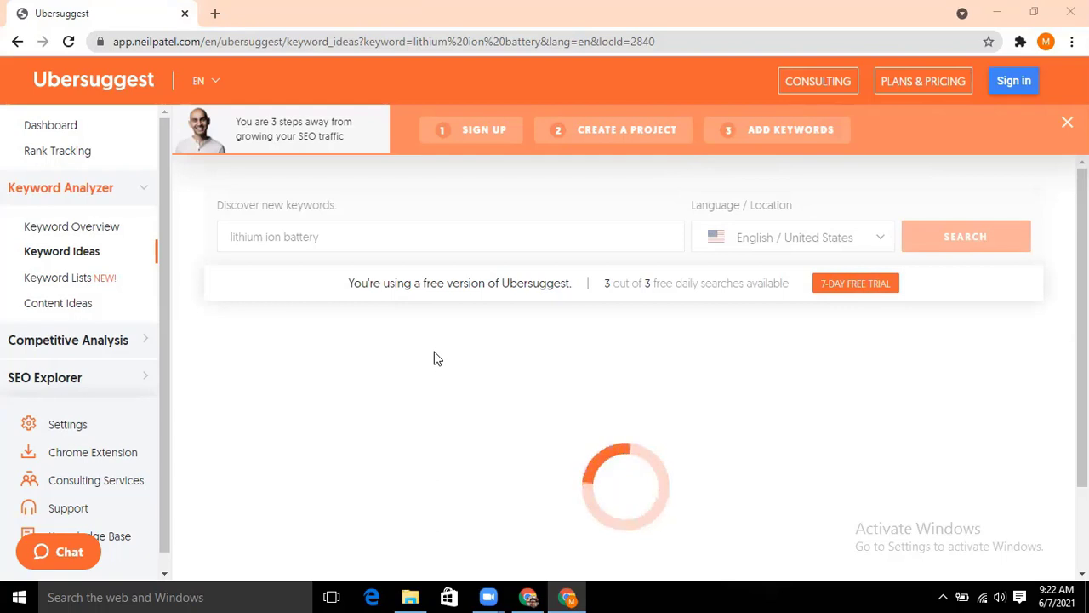
scroll(527, 343, "down", 1)
scroll(528, 344, "up", 1)
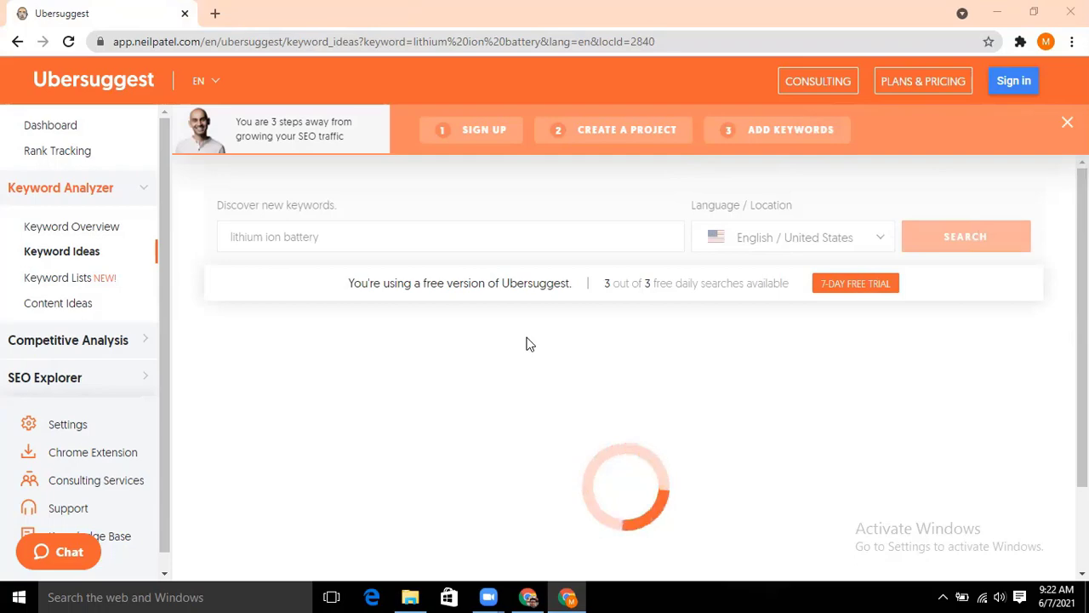
scroll(647, 430, "down", 1)
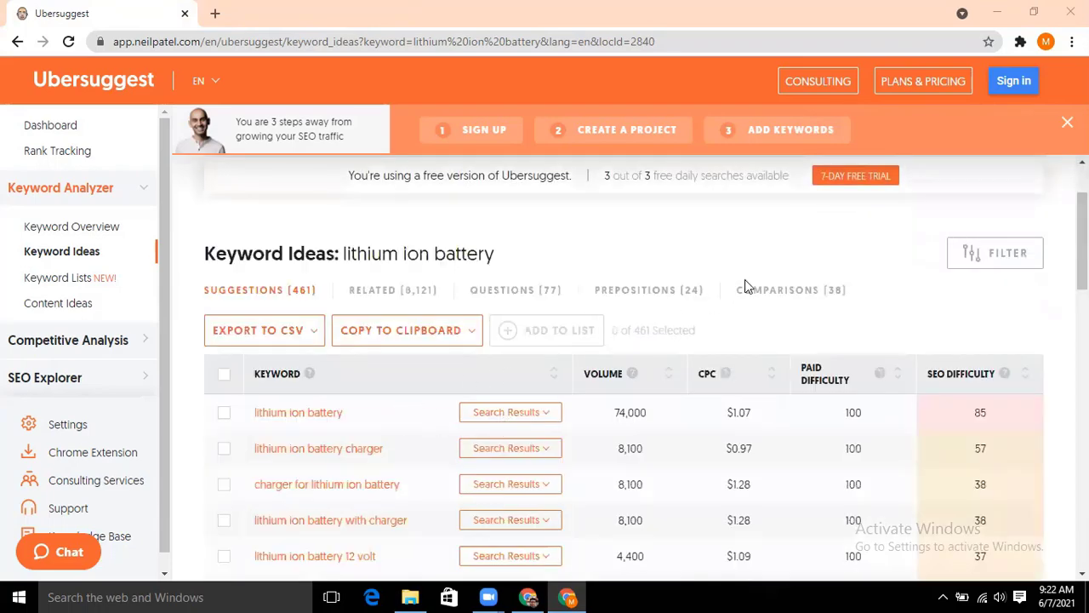
scroll(451, 374, "down", 3)
scroll(522, 346, "up", 5)
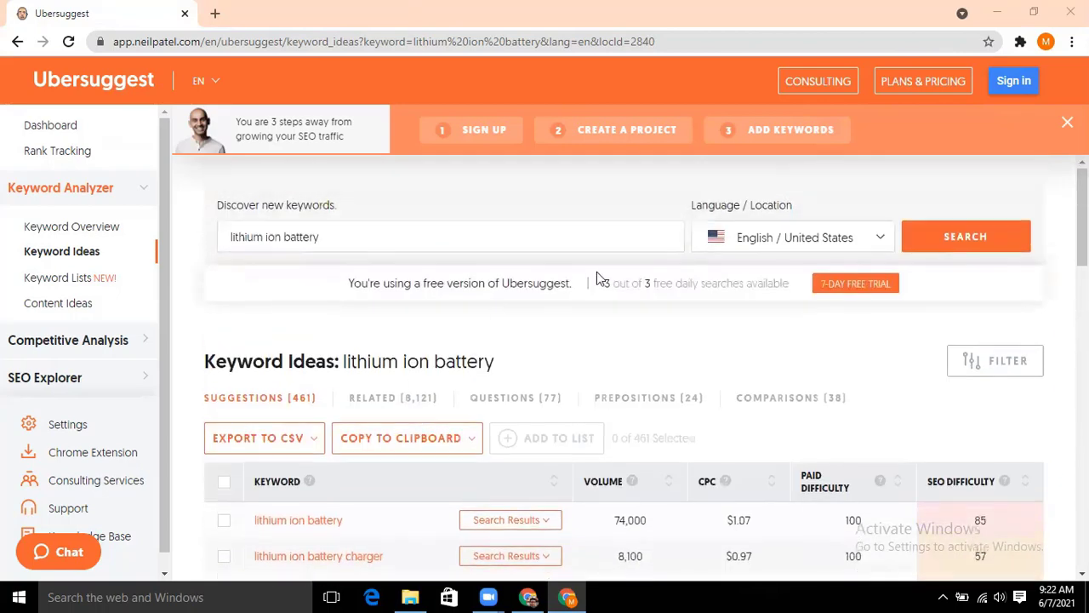
Step: Filter the keyword ideas to a maximum SEO difficulty of 1 and check the suggestions list
left_click(974, 366)
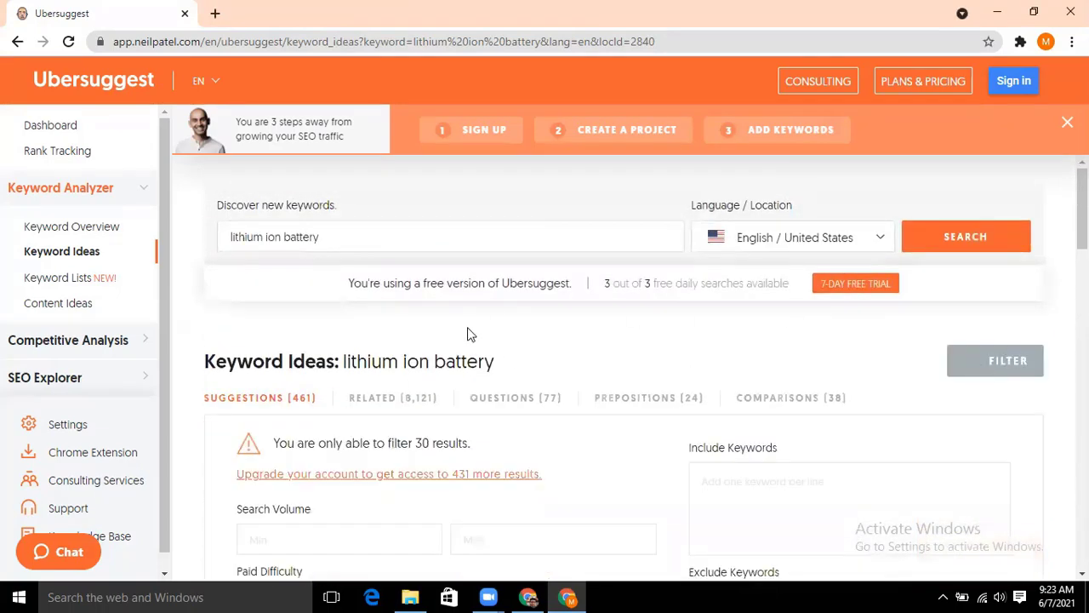
scroll(340, 256, "down", 3)
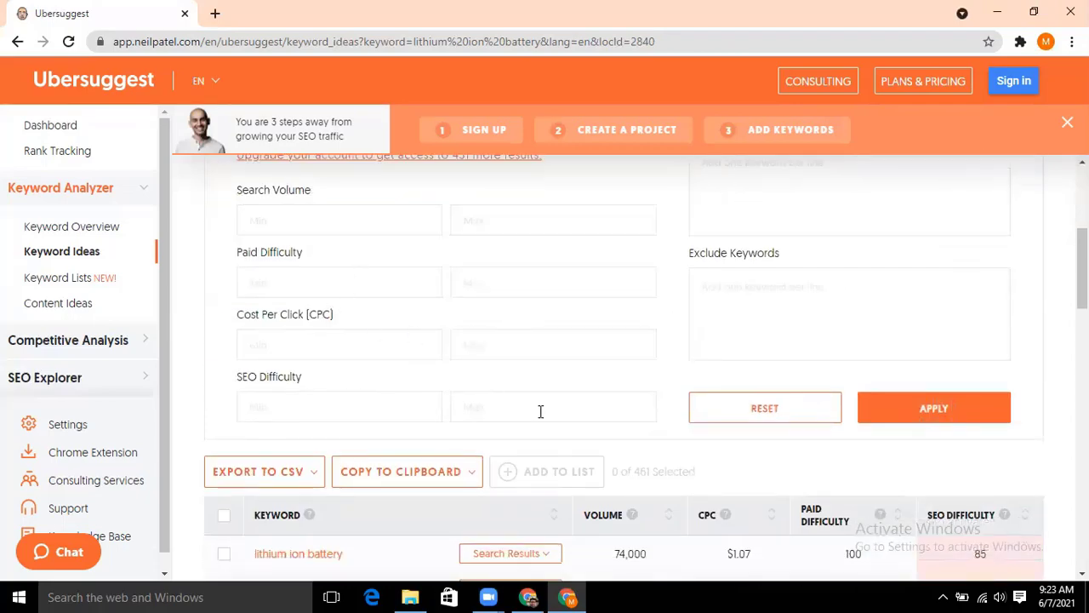
scroll(316, 368, "up", 1)
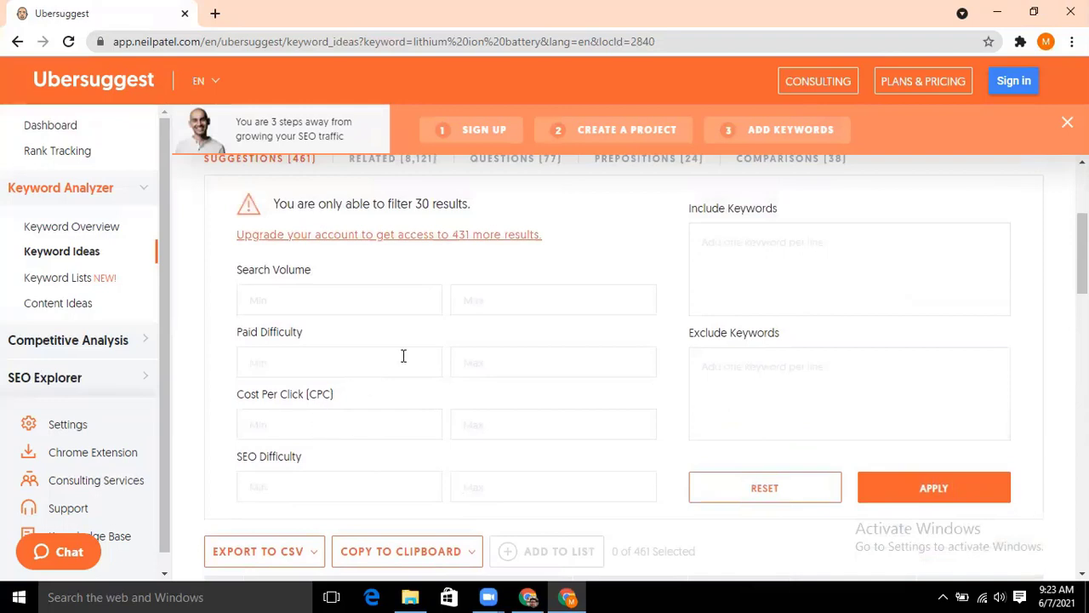
scroll(507, 421, "down", 2)
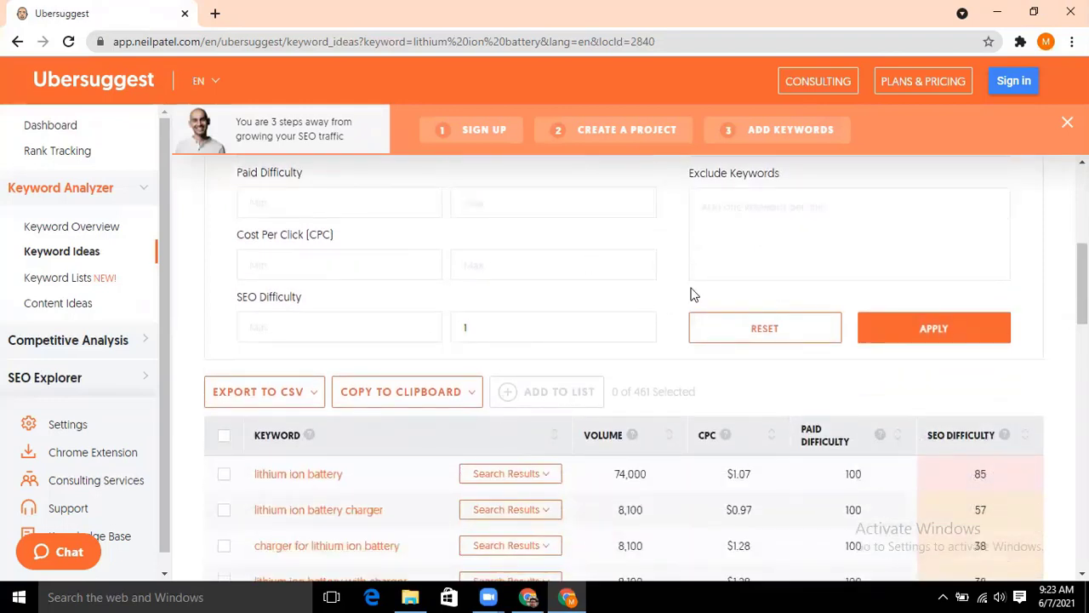
left_click(931, 332)
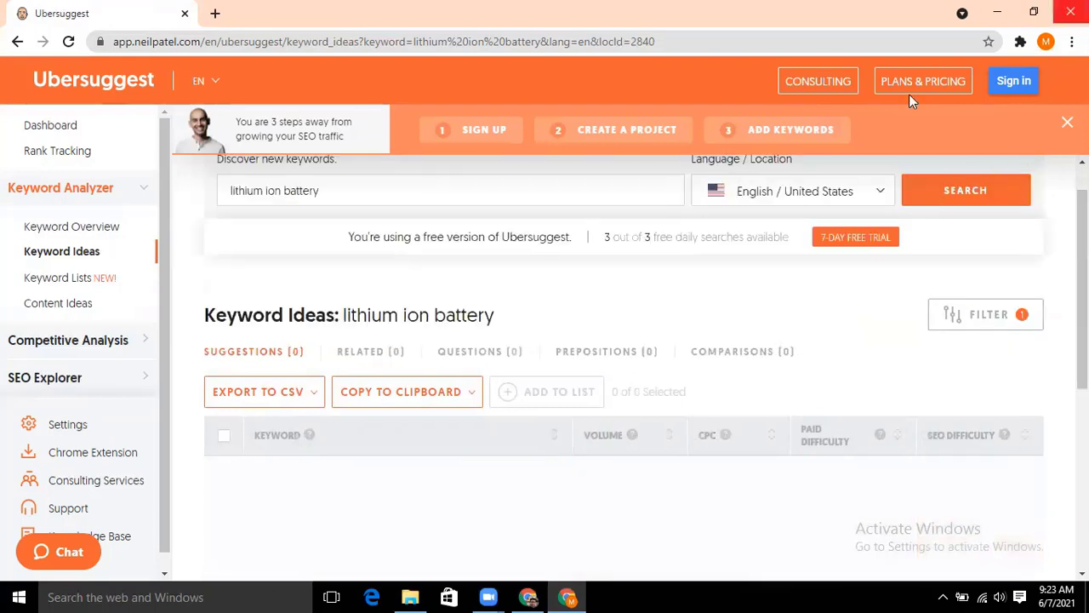
scroll(611, 222, "down", 2)
scroll(621, 298, "down", 1)
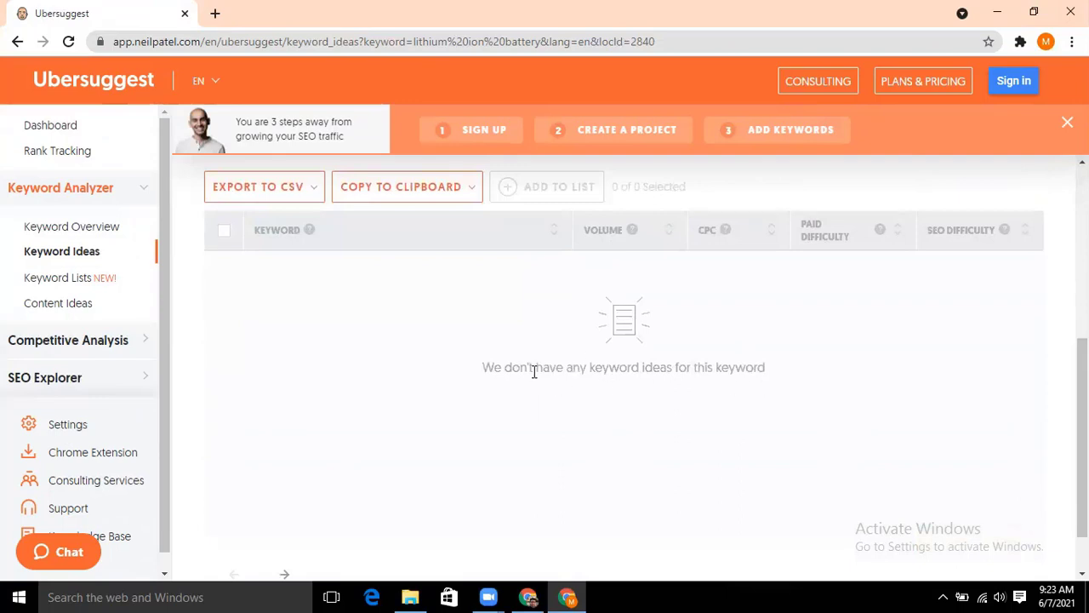
scroll(534, 372, "up", 3)
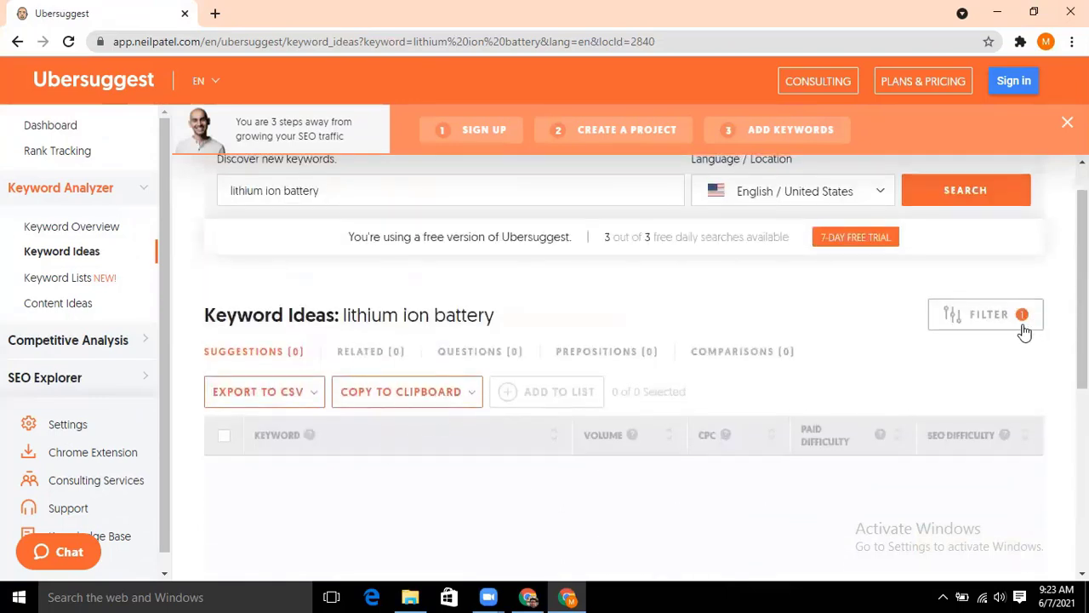
Step: Change the keyword filter to a maximum SEO difficulty of 5, apply it and check the suggestions
left_click(968, 321)
scroll(416, 401, "down", 3)
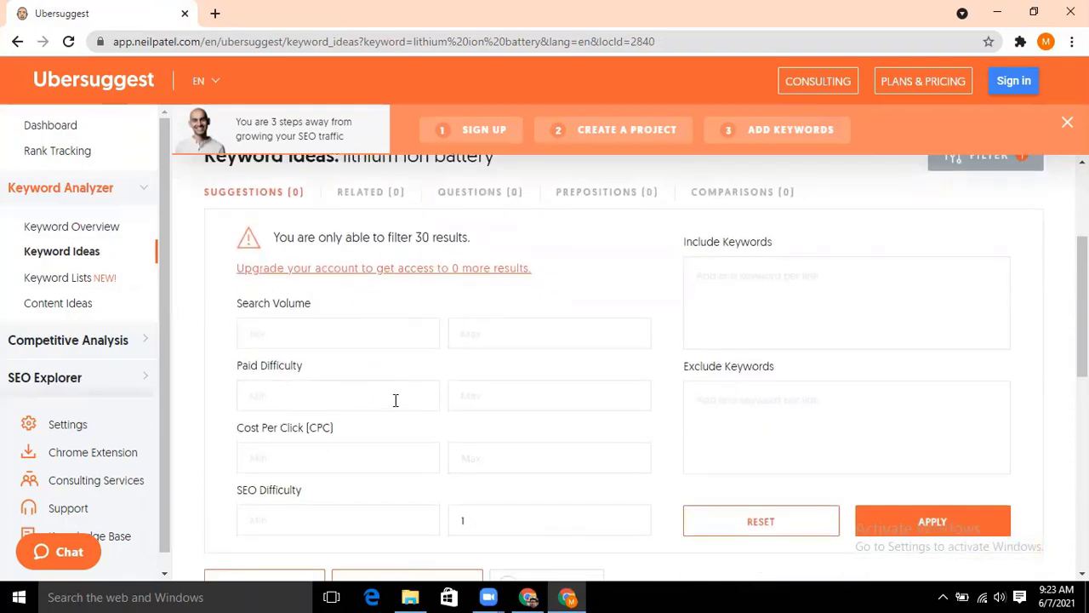
scroll(396, 400, "down", 2)
left_click(504, 360)
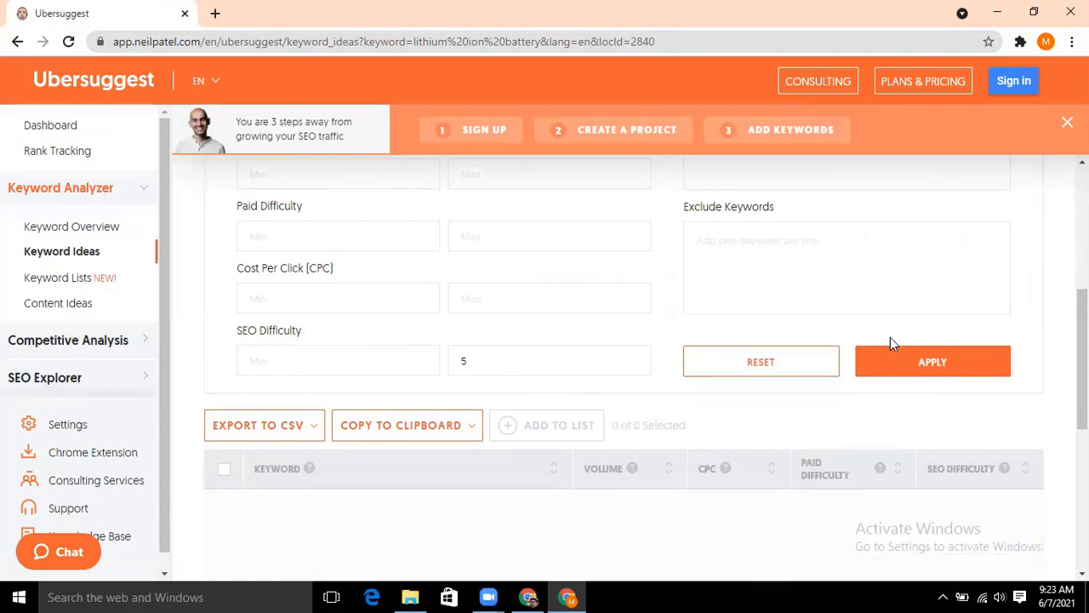
left_click(953, 371)
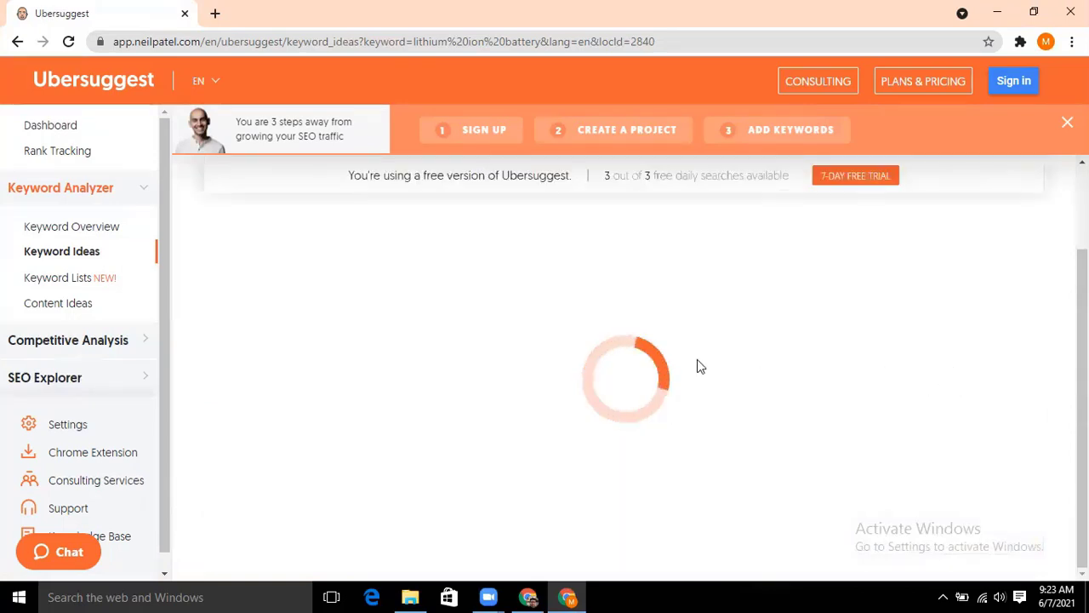
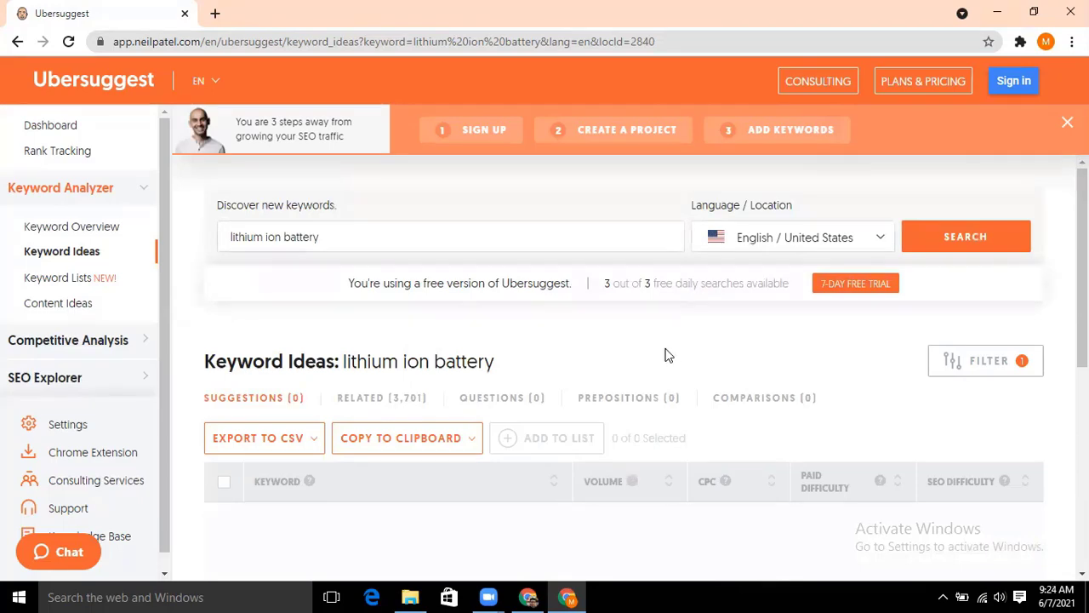
scroll(380, 377, "down", 3)
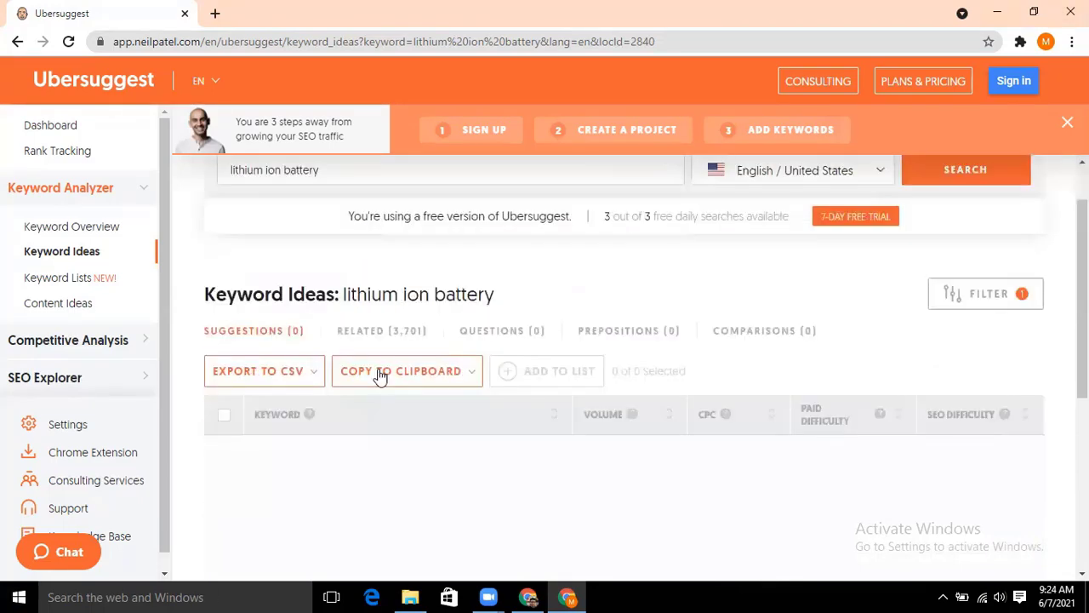
scroll(496, 372, "up", 3)
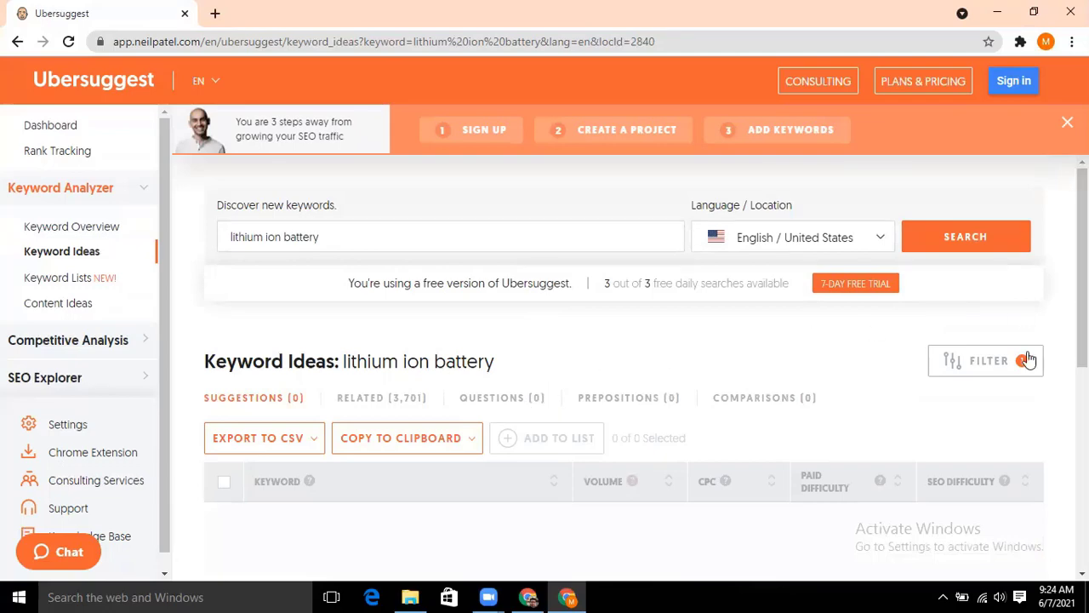
Step: Raise the filter's maximum SEO difficulty to 10, apply it and review the suggested keywords
left_click(993, 364)
scroll(540, 309, "down", 6)
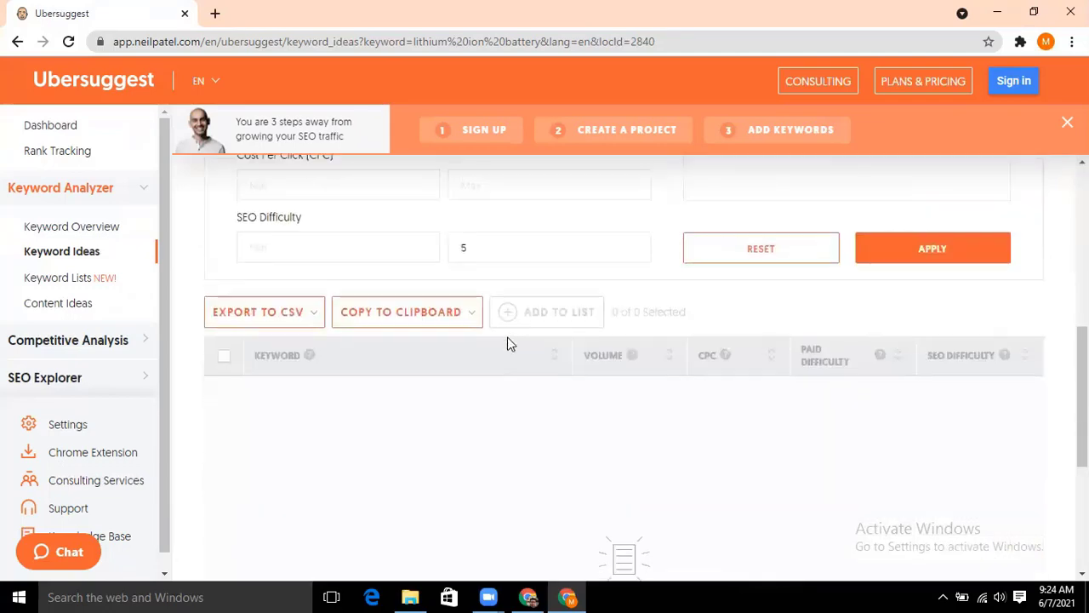
scroll(482, 324, "up", 1)
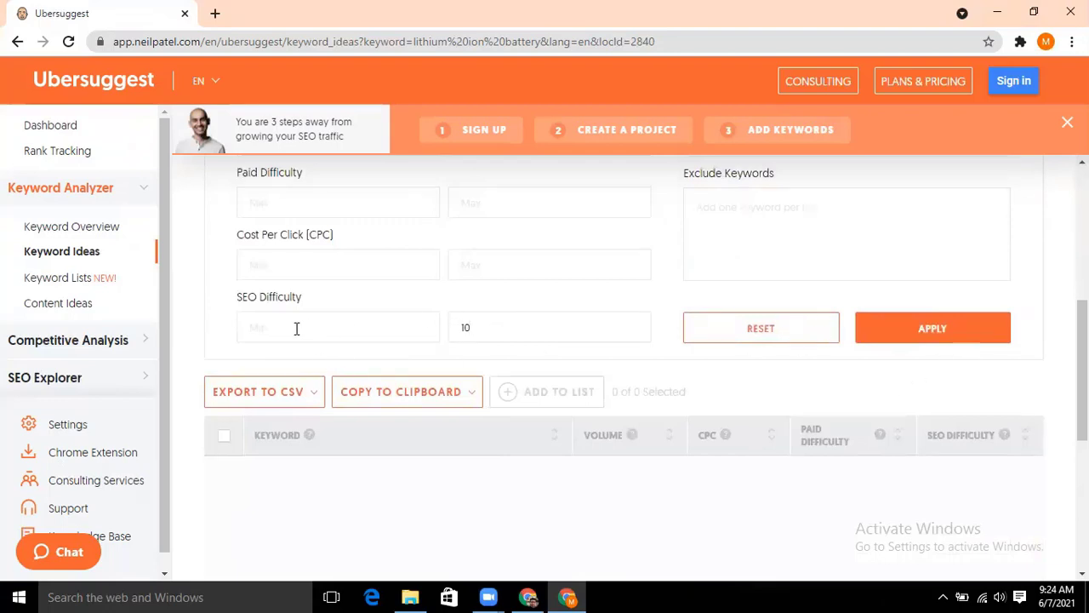
left_click(911, 338)
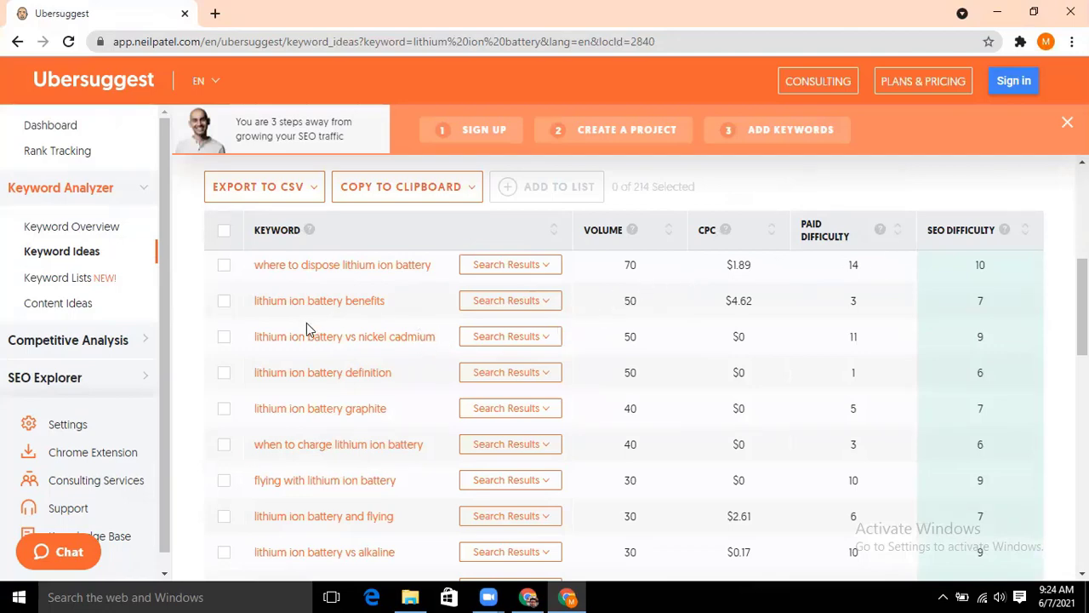
scroll(307, 322, "down", 3)
scroll(343, 398, "up", 1)
scroll(356, 402, "up", 2)
scroll(385, 300, "up", 2)
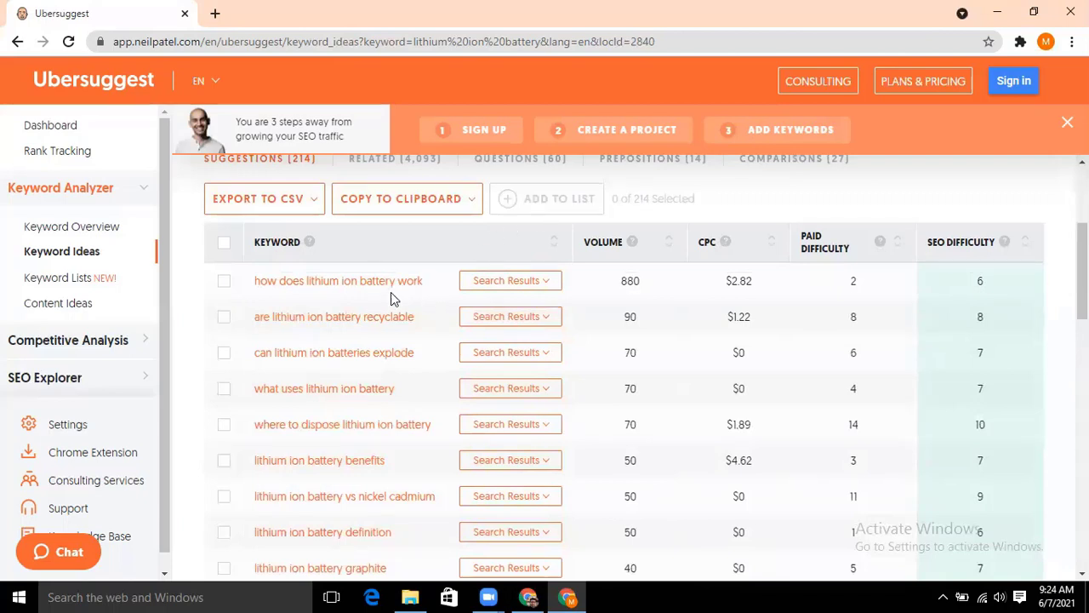
Step: Copy the keyword "how does lithium ion battery work" and search it on Google with the allinurl: operator in the other Chrome window
left_click_drag(430, 289, 258, 291)
key("ctrl+c")
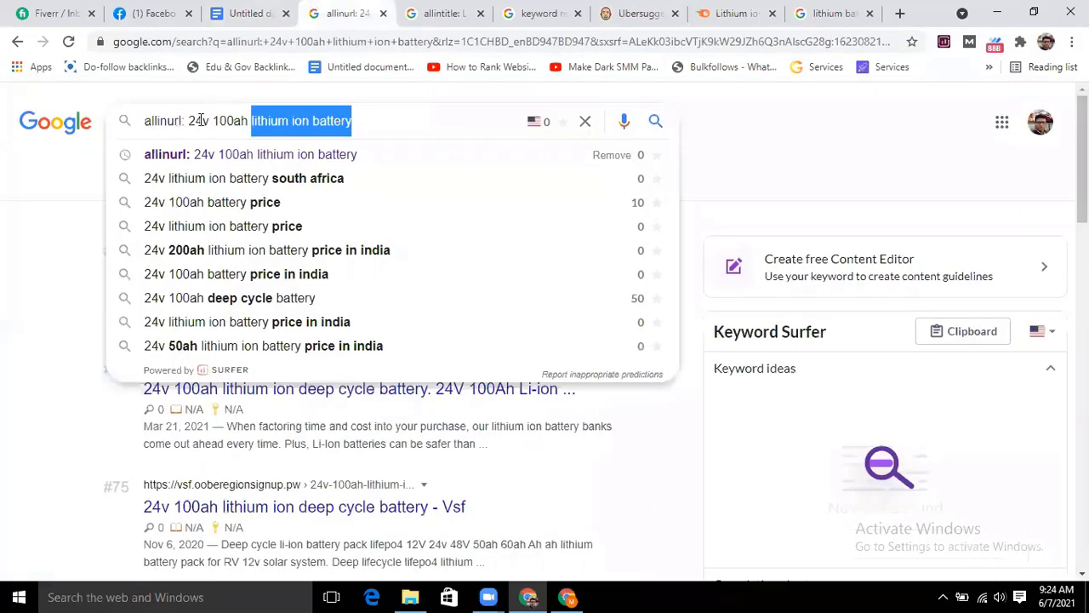
left_click_drag(189, 121, 379, 125)
key("ctrl+v")
key("Return")
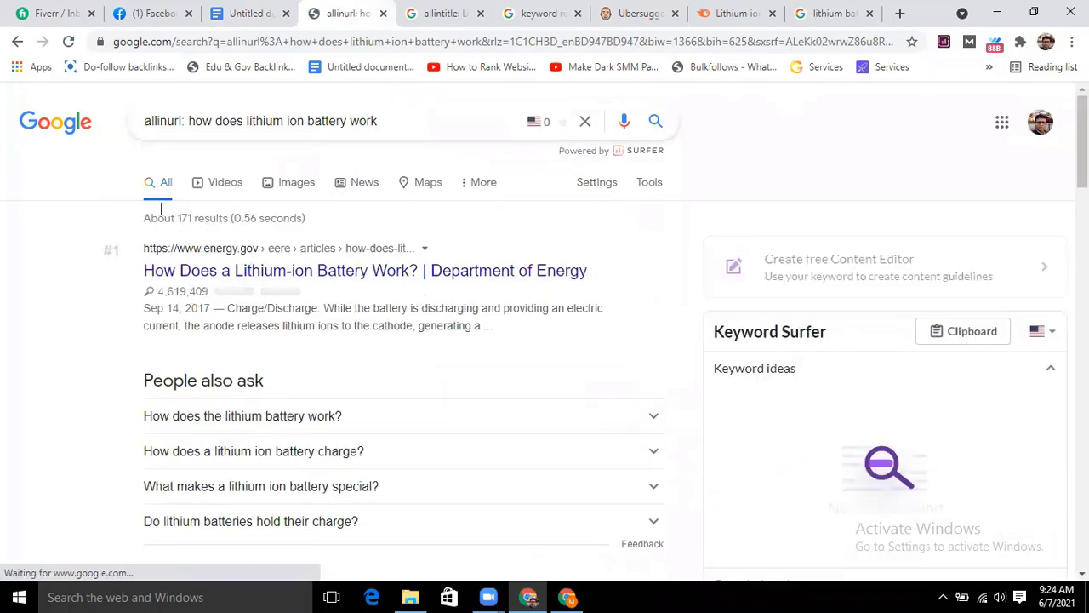
Step: Check the result count for the allinurl search and look through the competing pages
left_click_drag(176, 219, 323, 231)
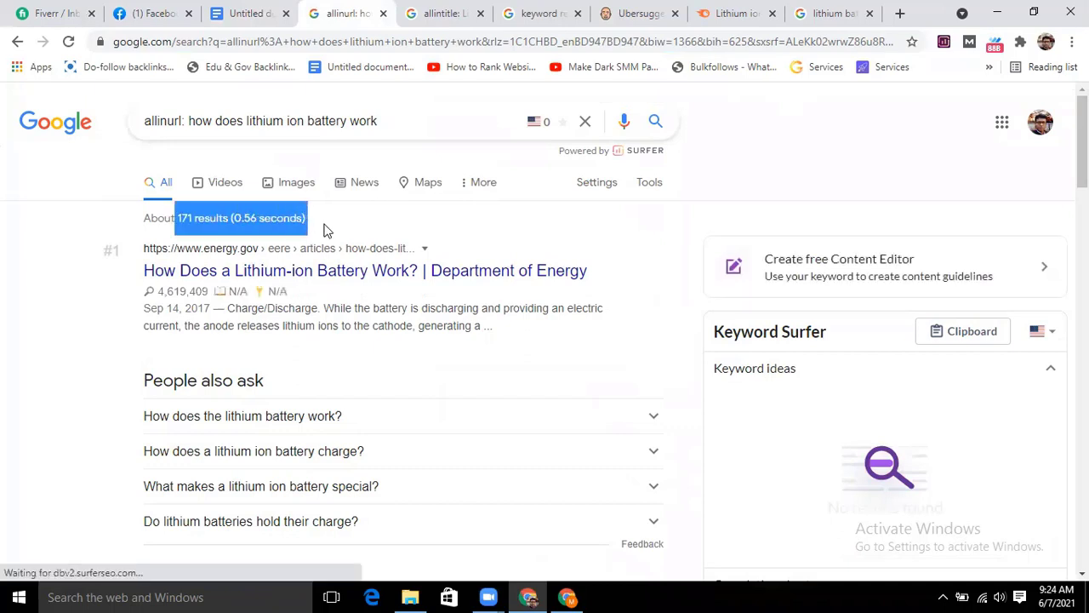
left_click(323, 231)
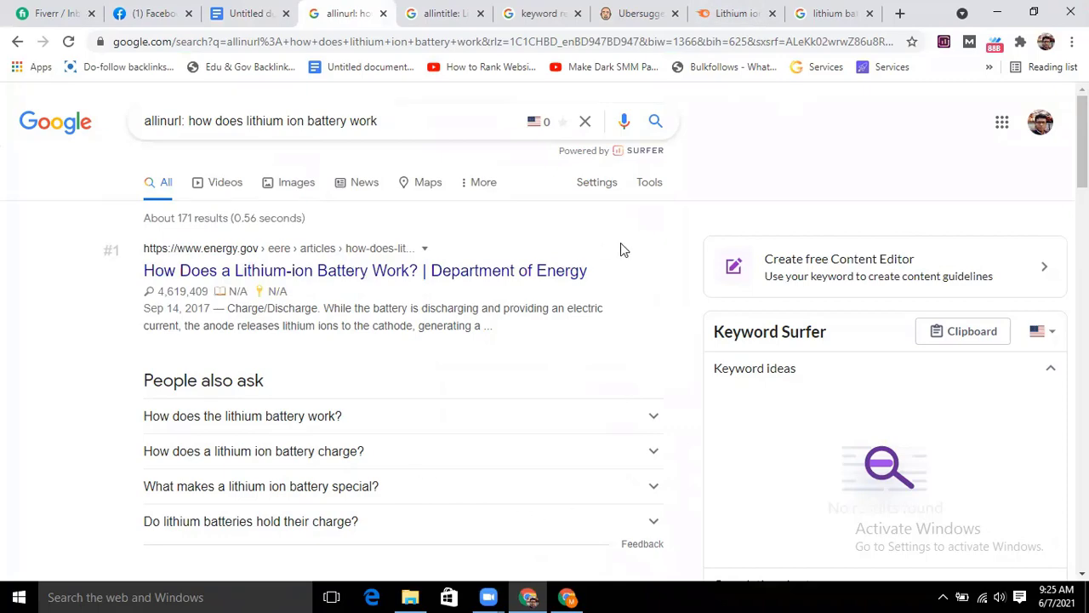
scroll(613, 251, "down", 4)
scroll(602, 260, "down", 7)
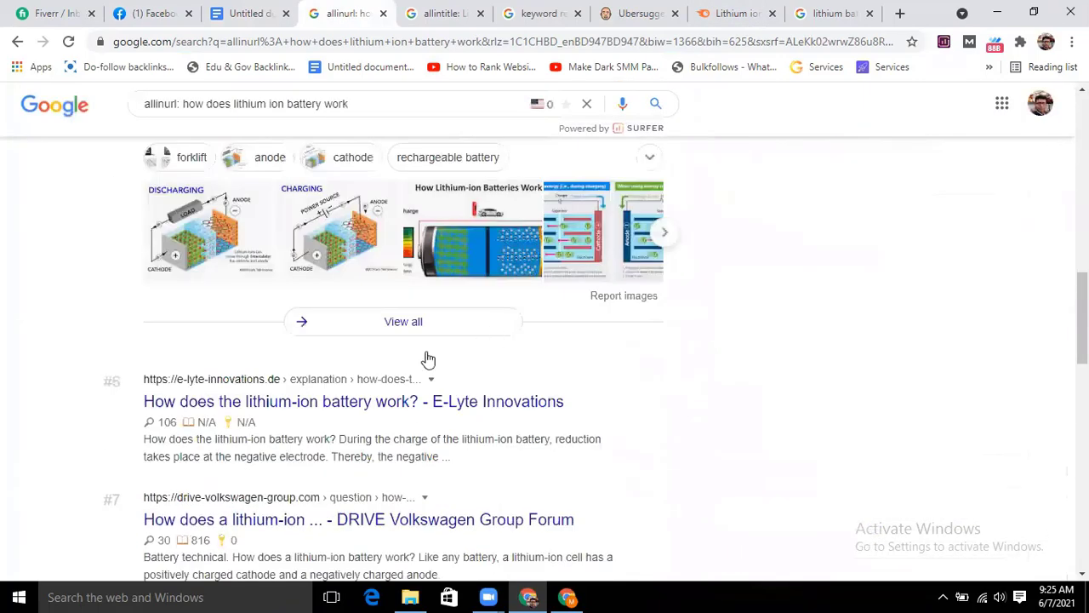
Step: Go to page 4 of the allinurl results for "how does lithium ion battery work" and examine the result count
scroll(476, 348, "down", 10)
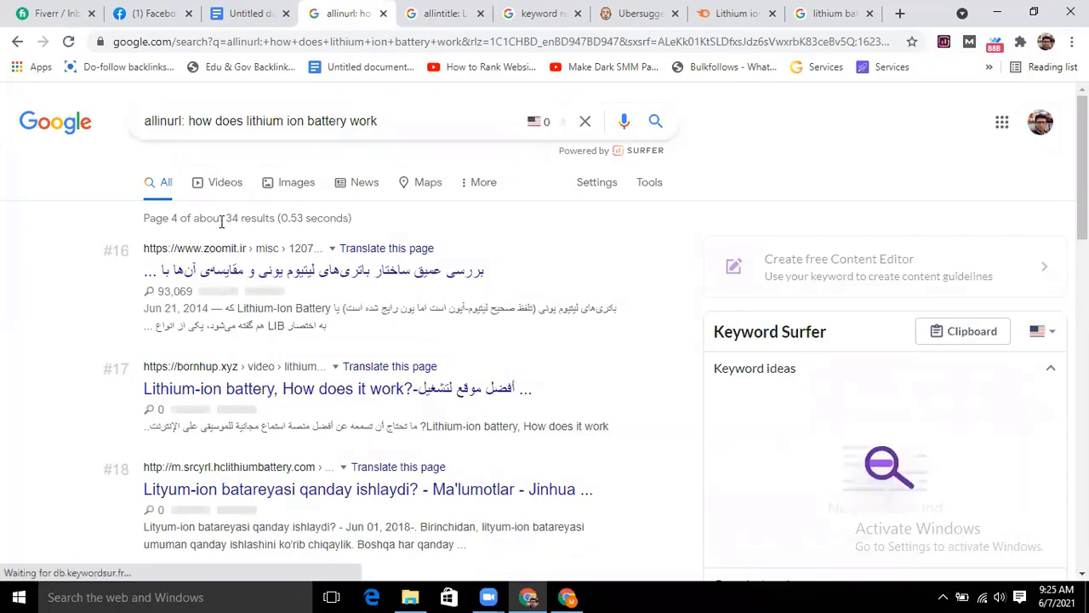
left_click_drag(226, 218, 258, 219)
left_click(258, 220)
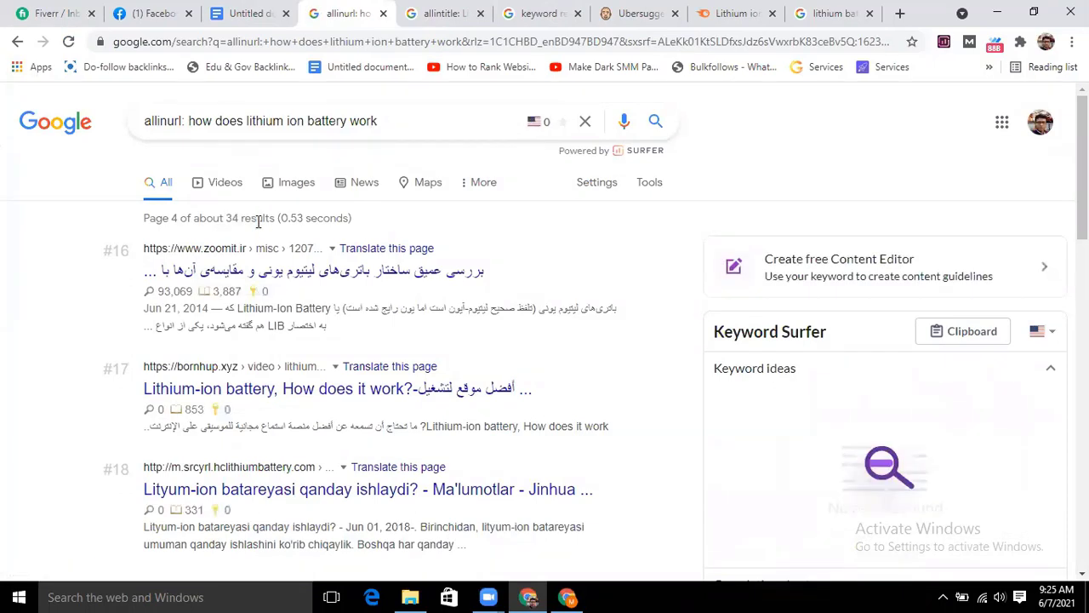
scroll(357, 272, "down", 8)
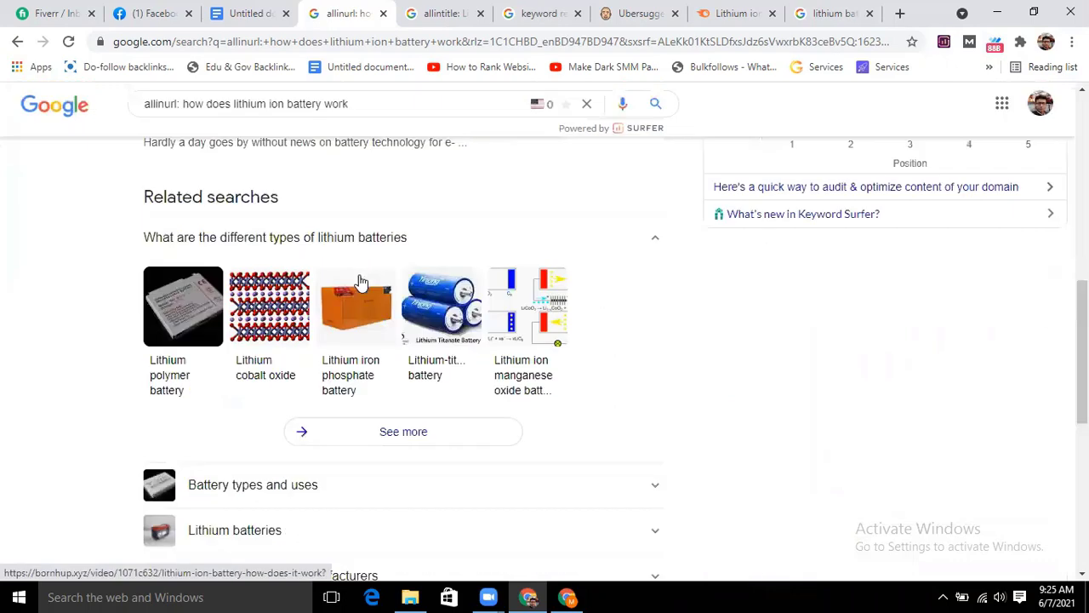
scroll(374, 286, "up", 10)
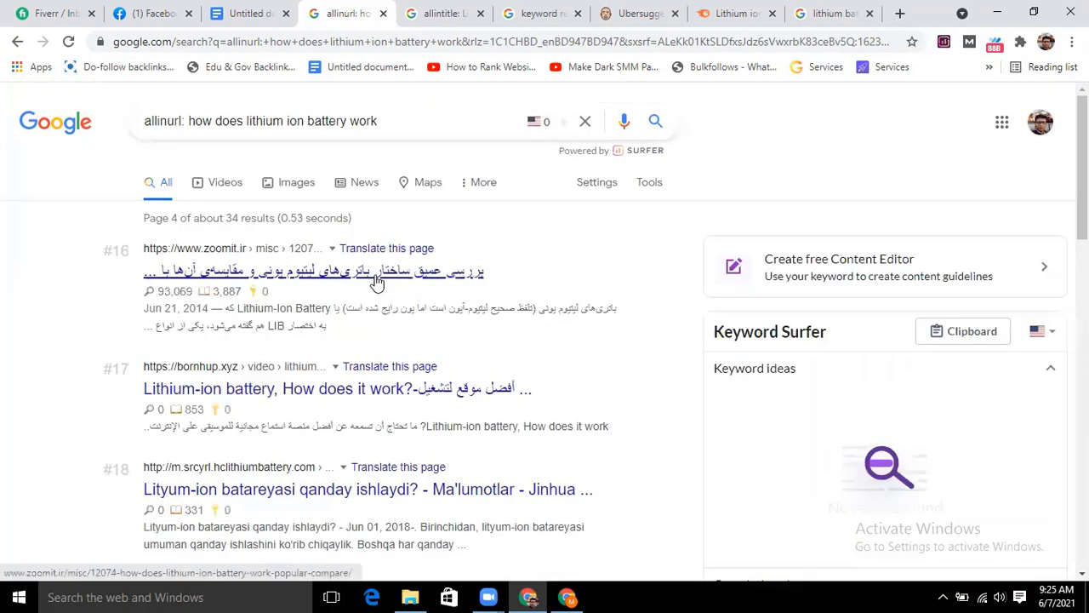
Step: Return to the first page of allinurl results and open the energy.gov and Let's Talk Science results in separate tabs
left_click(660, 120)
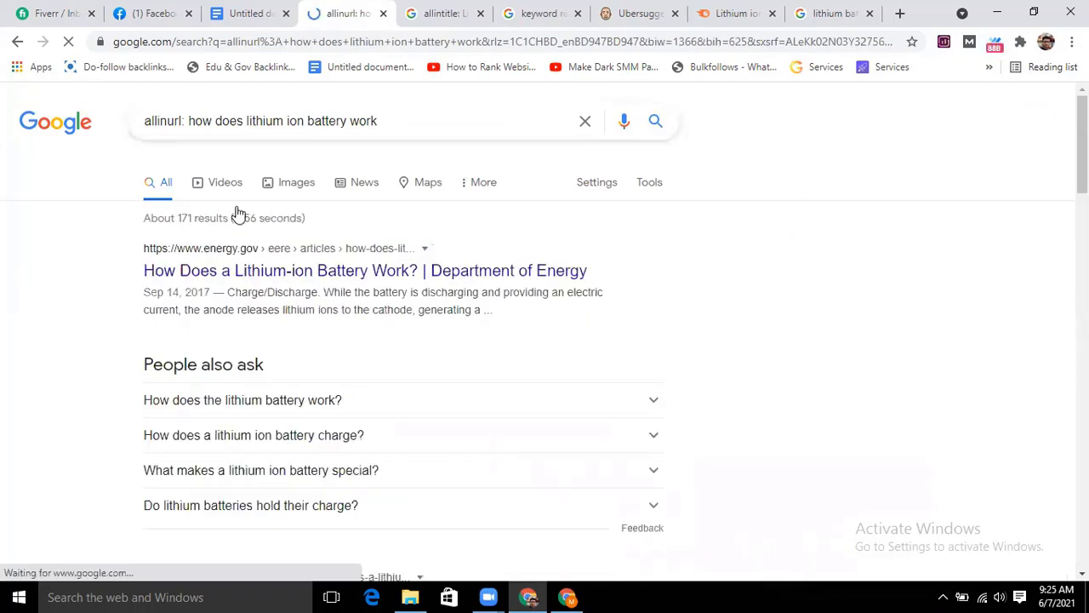
scroll(341, 211, "down", 3)
scroll(253, 228, "up", 3)
scroll(290, 222, "down", 1)
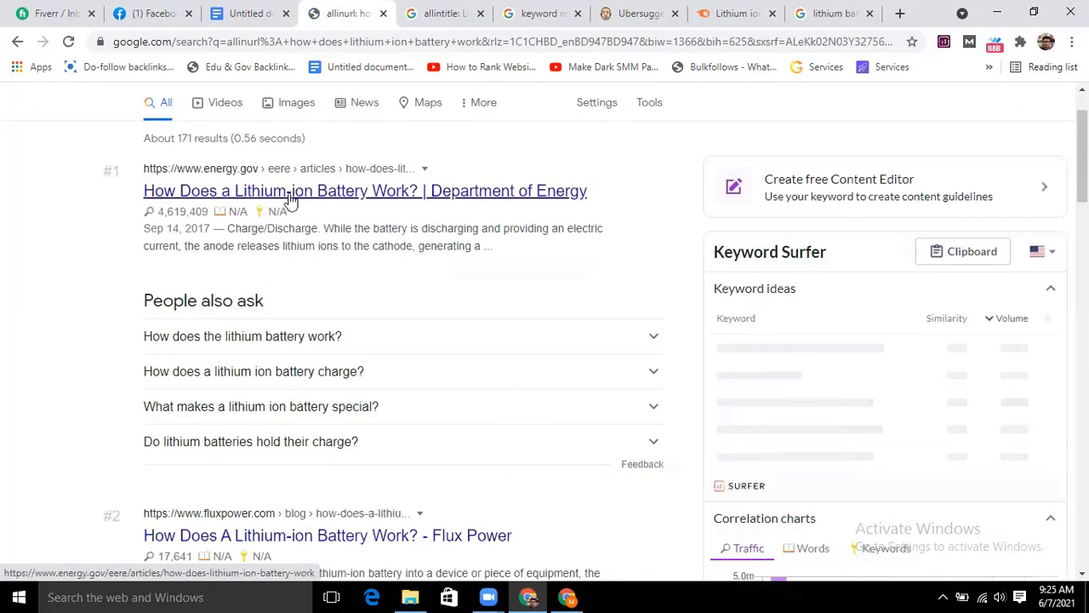
left_click(340, 206)
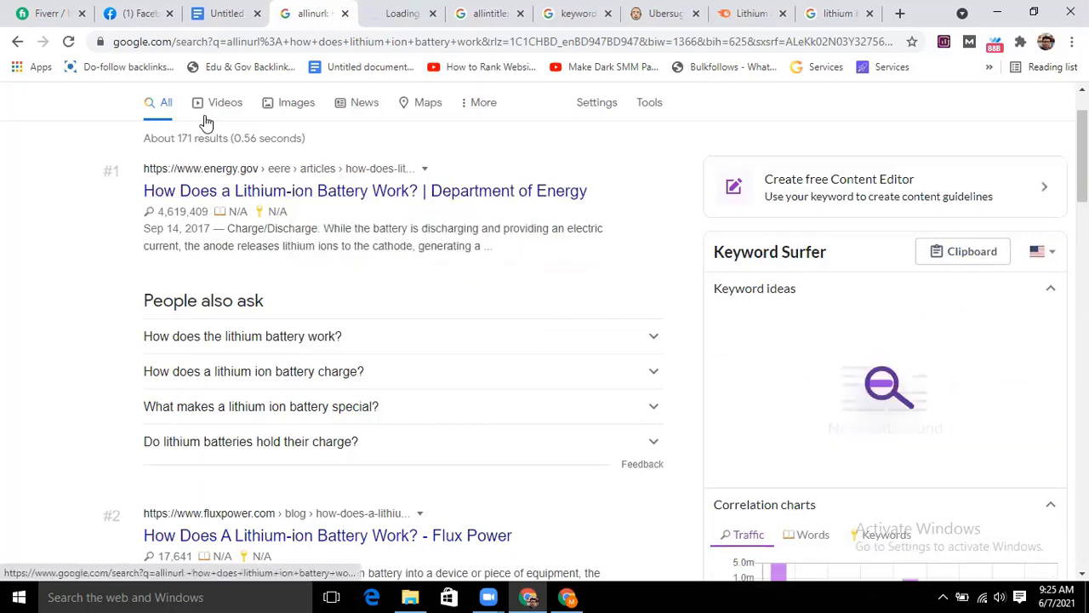
scroll(283, 189, "up", 1)
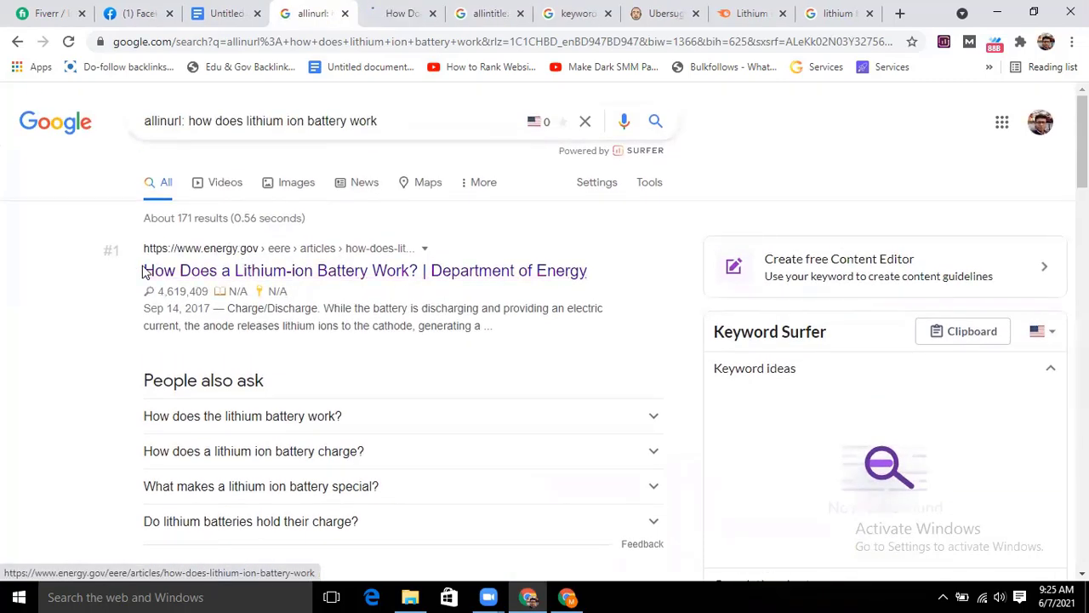
scroll(360, 277, "down", 5)
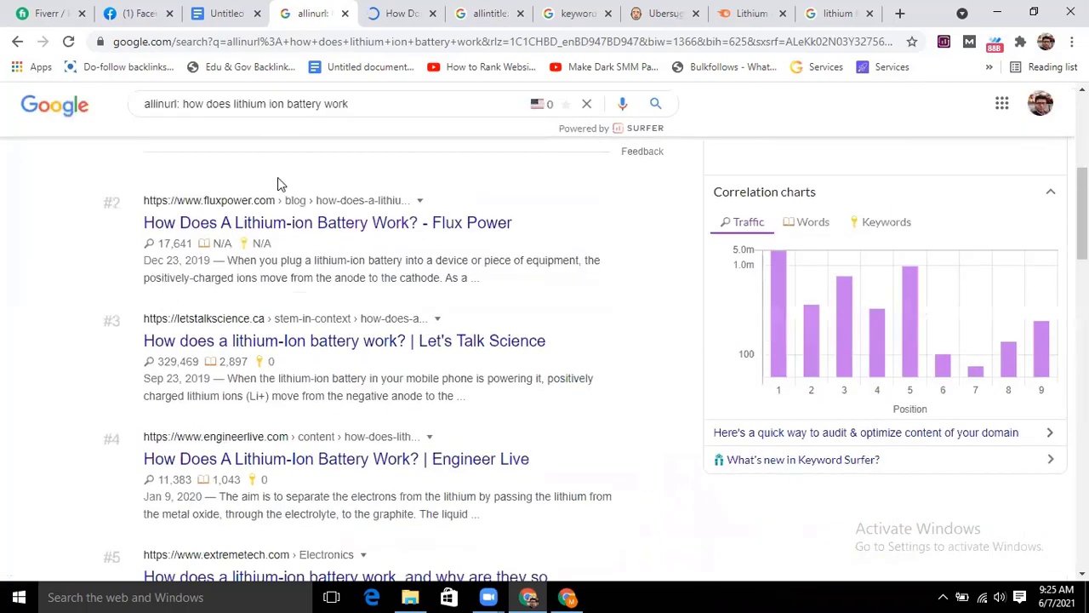
right_click(240, 338)
left_click(274, 345)
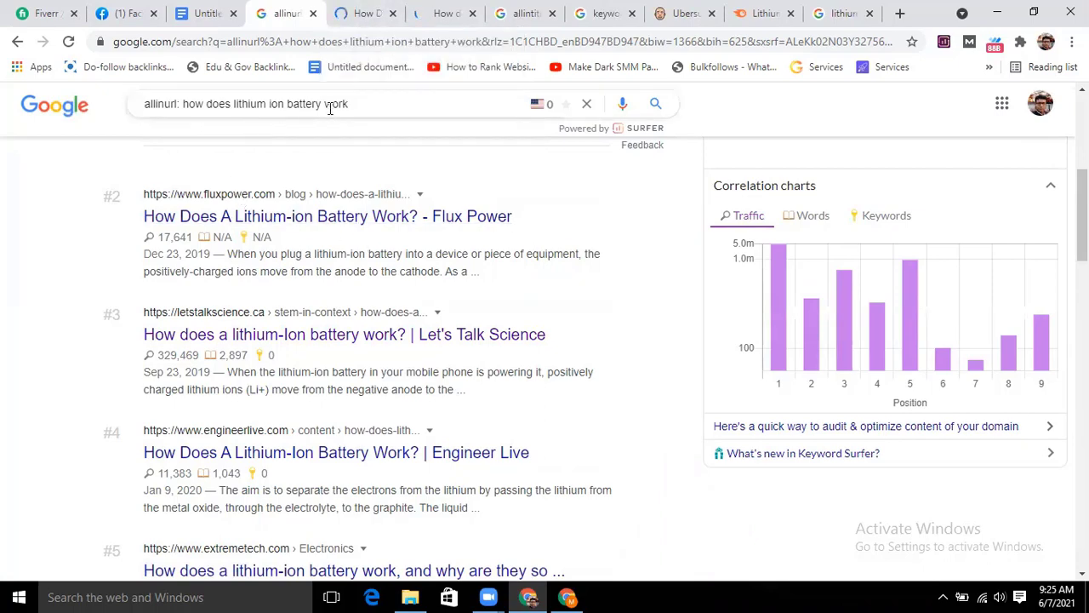
Step: Examine the keyword part of the energy.gov article's URL and set the speaker volume to 68
left_click(380, 11)
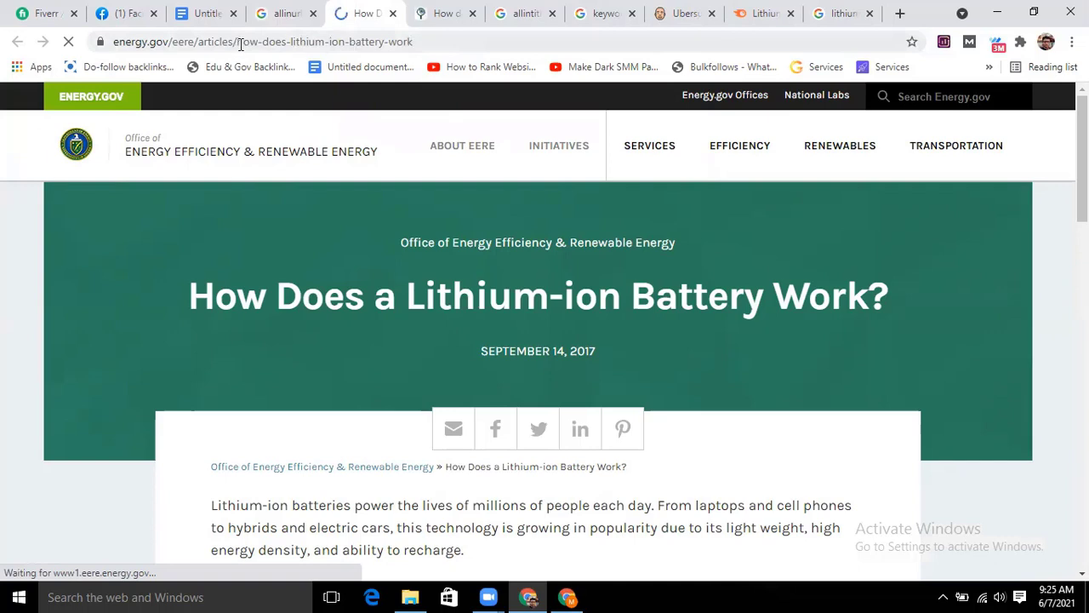
left_click_drag(238, 42, 486, 47)
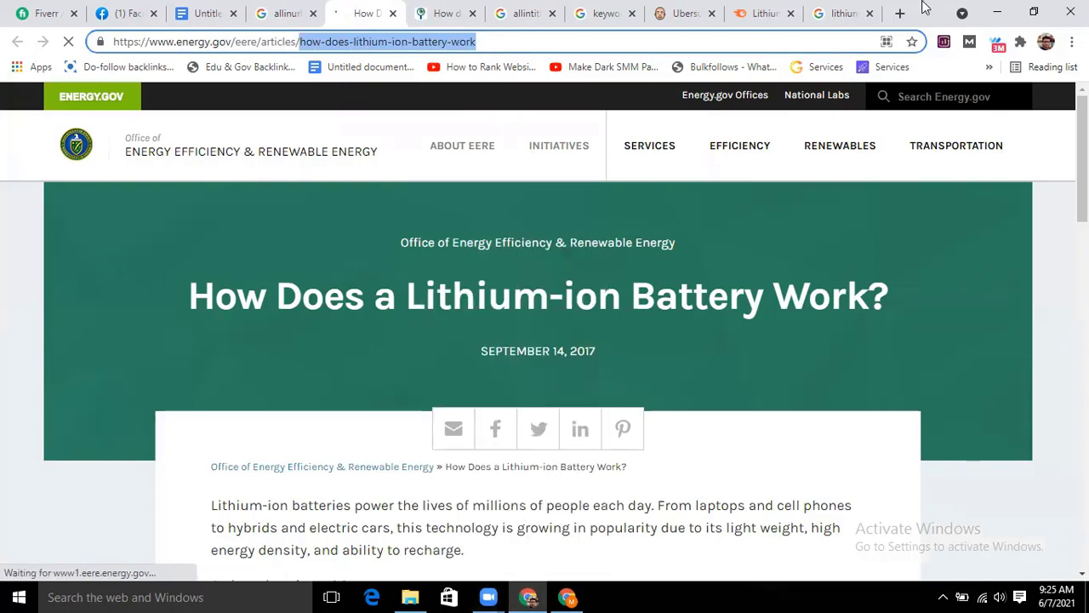
left_click(1000, 597)
scroll(953, 588, "up", 3)
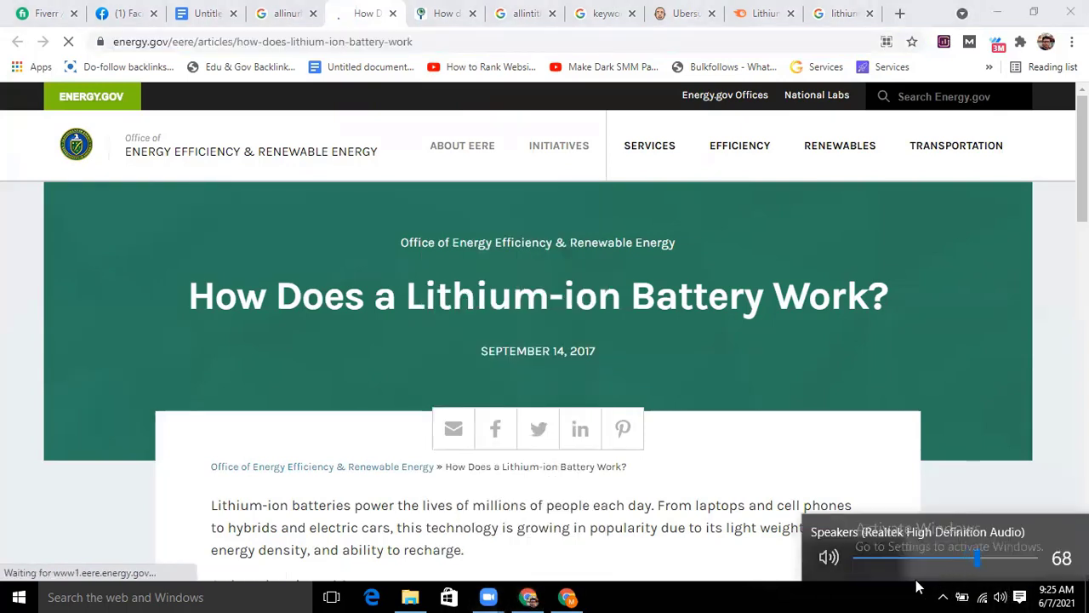
left_click(725, 596)
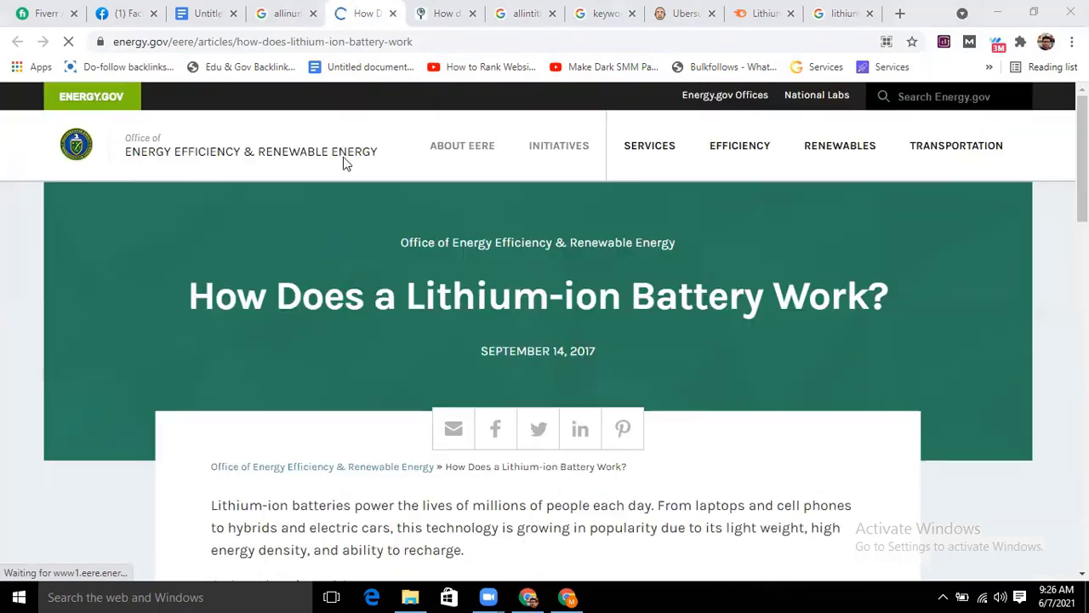
Step: Check the energy.gov and Let's Talk Science page URLs for the keyword, dismissing the survey pop-up, and close both pages
left_click(250, 41)
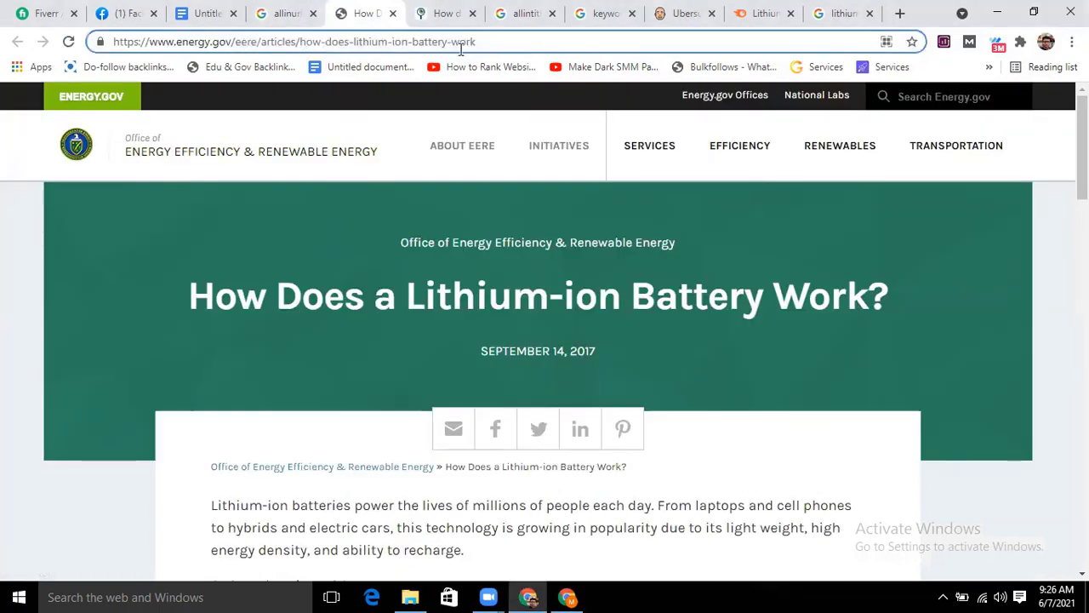
left_click(393, 14)
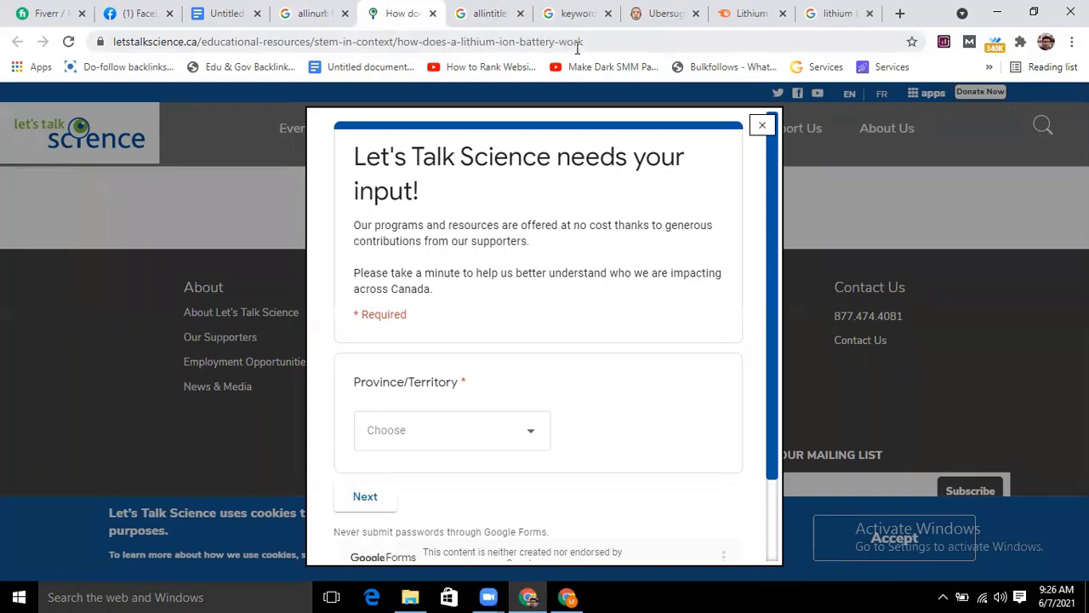
left_click(678, 41)
left_click(678, 41)
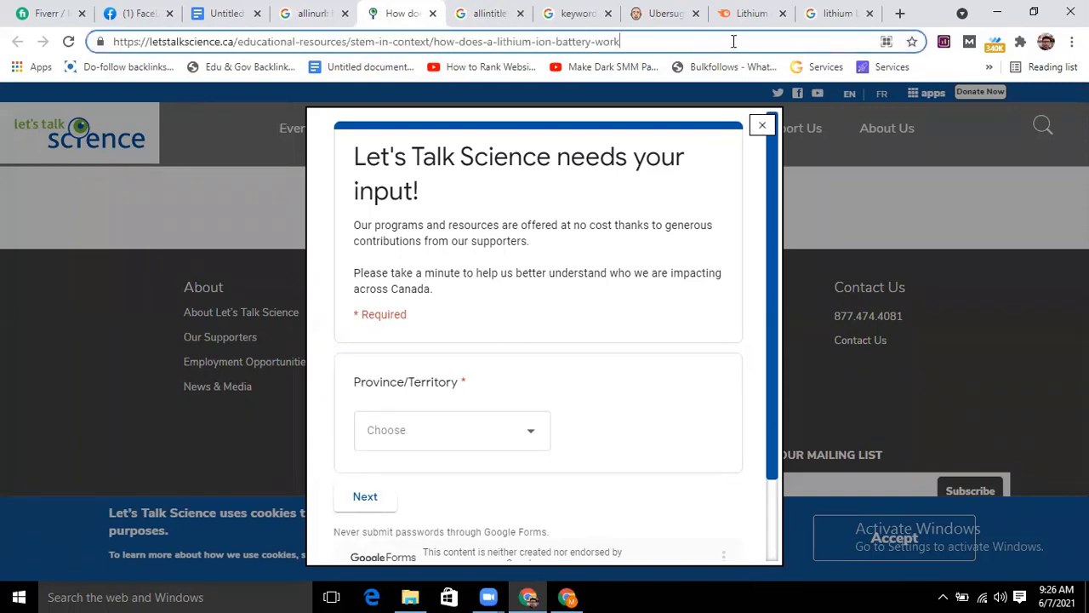
left_click(762, 125)
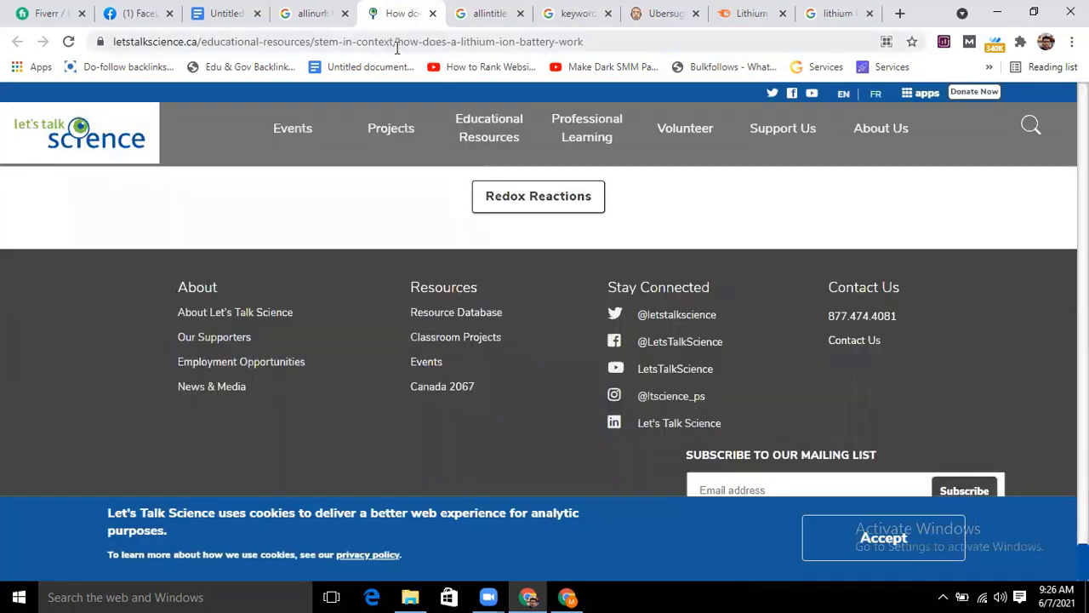
left_click(396, 47)
left_click(592, 40)
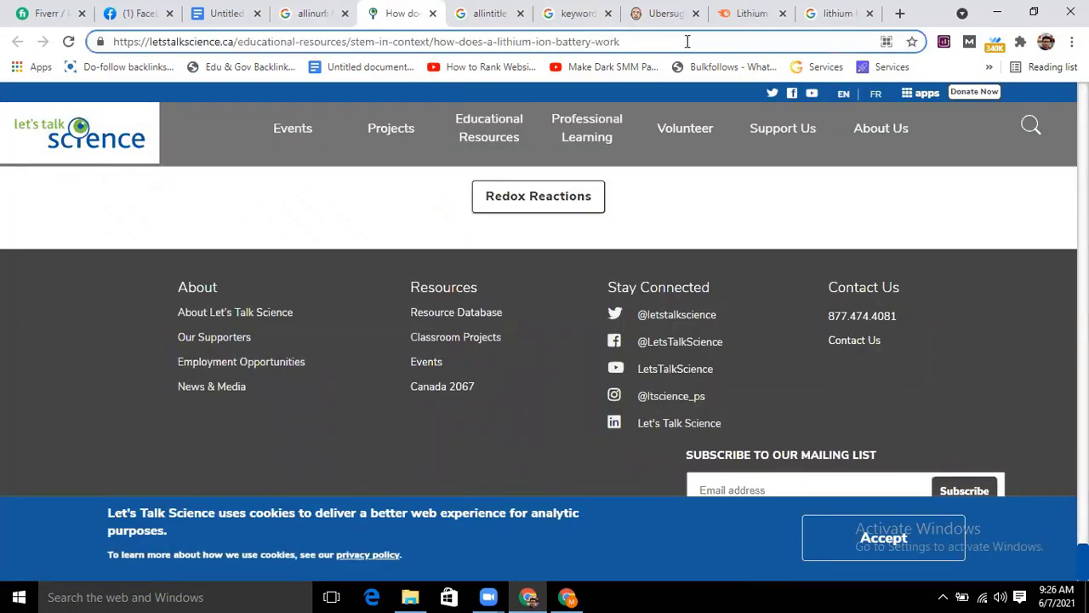
left_click(433, 13)
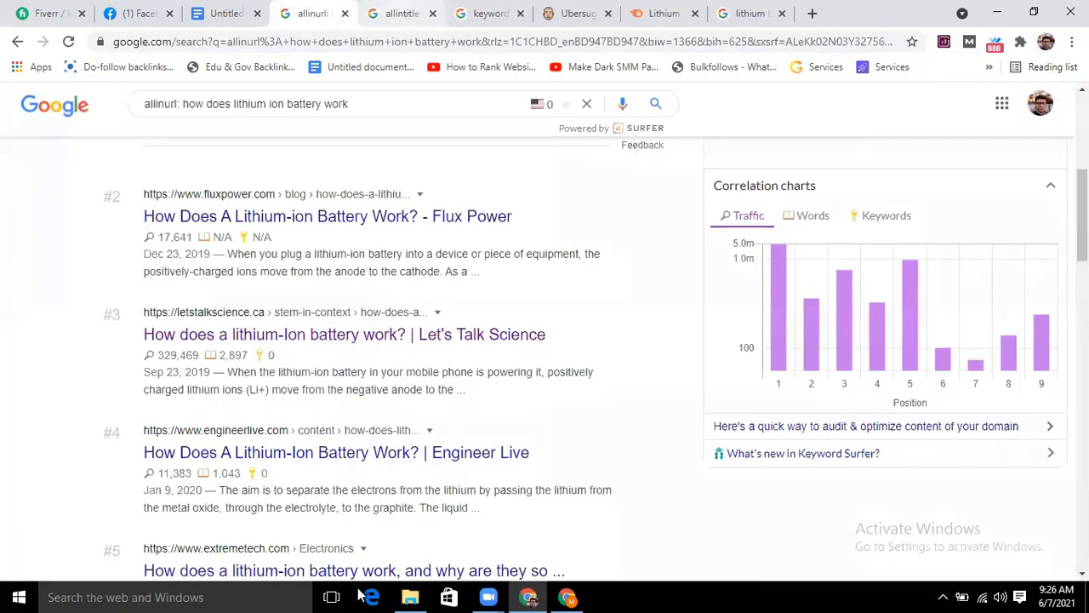
Step: Close the allintitle search tab and copy "Lithium ion battery" from the example line of the Google Docs document
key("ctrl+Tab")
key("ctrl+w")
key("ctrl+3")
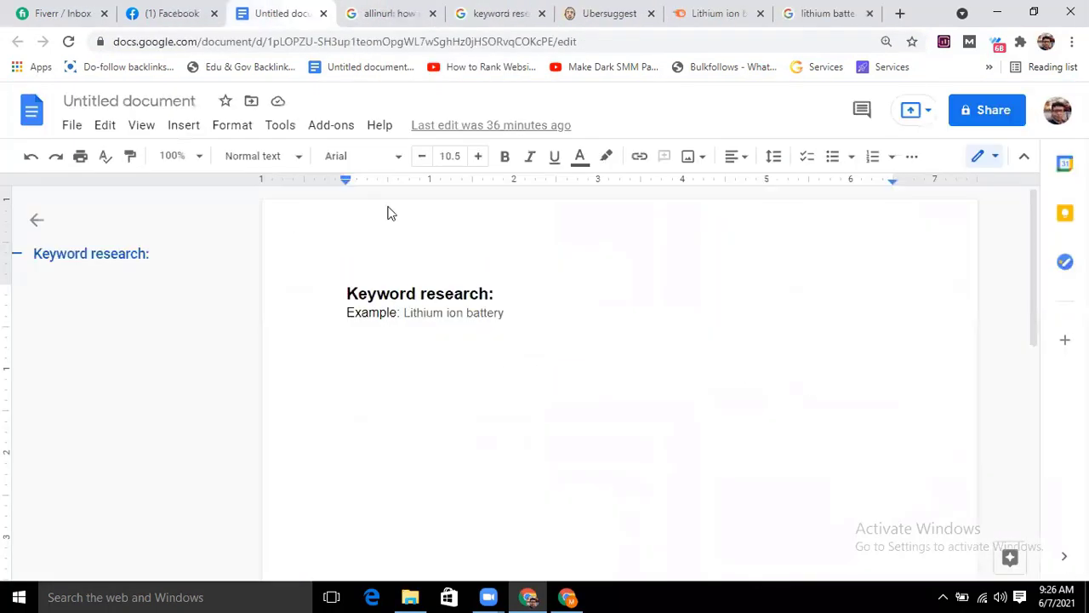
left_click_drag(411, 315, 516, 314)
key("ctrl+c")
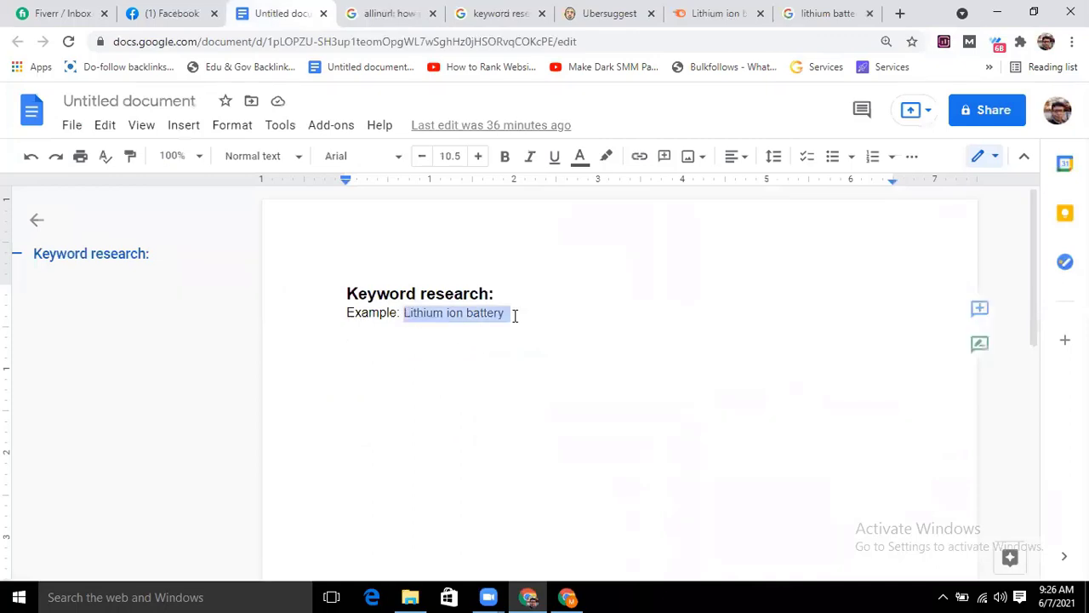
left_click(513, 311)
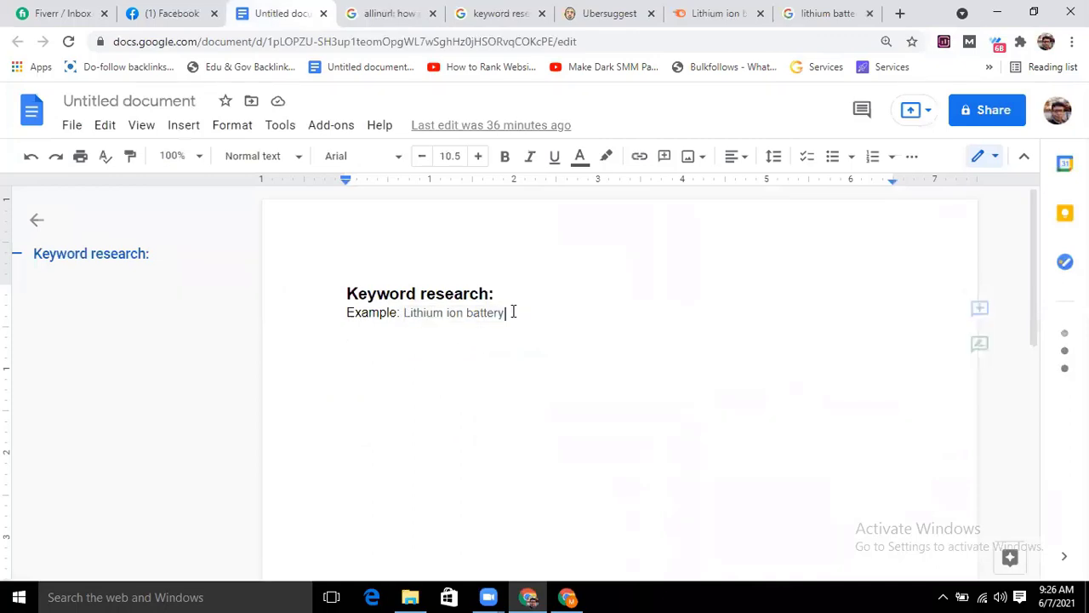
left_click(415, 315, "shift")
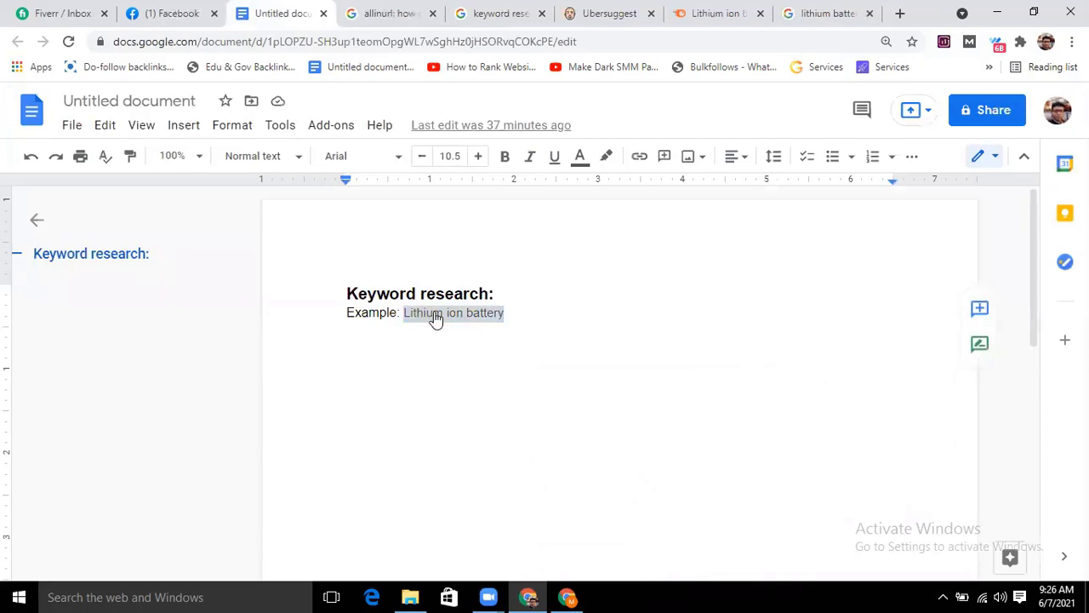
right_click(436, 318)
left_click(494, 181)
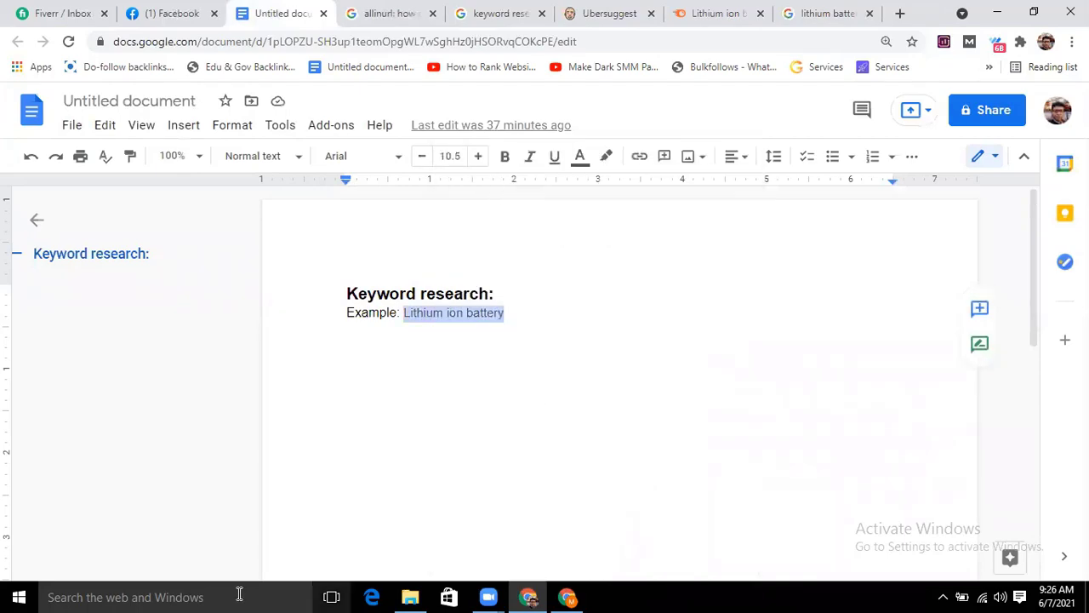
Step: Switch to Facebook and send the copied text "Lithium ion battery" to the "Contacts for us" group chat
left_click(183, 12)
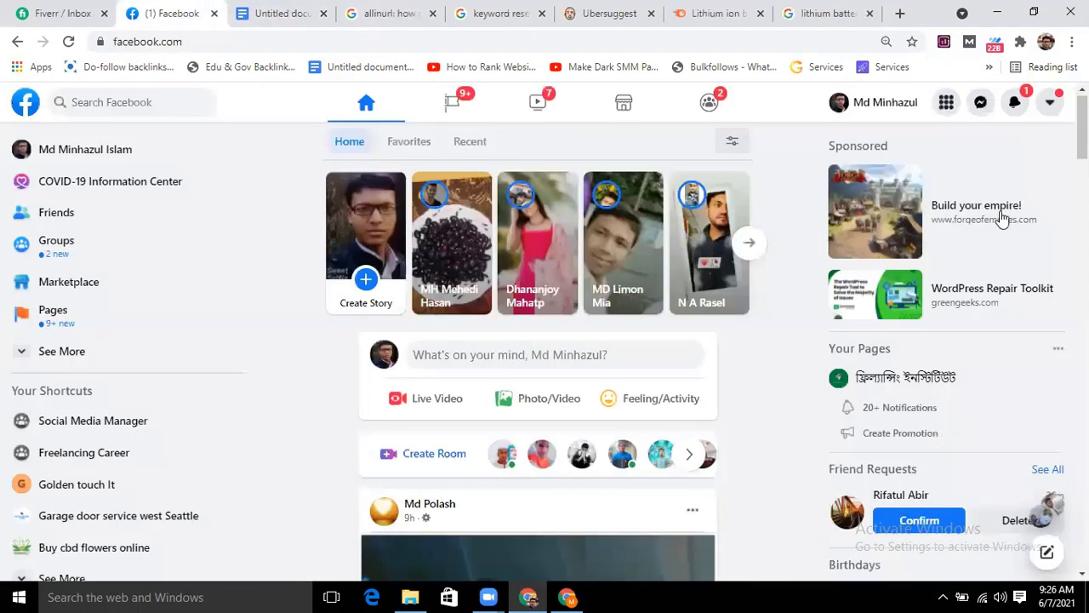
left_click(984, 112)
left_click(778, 255)
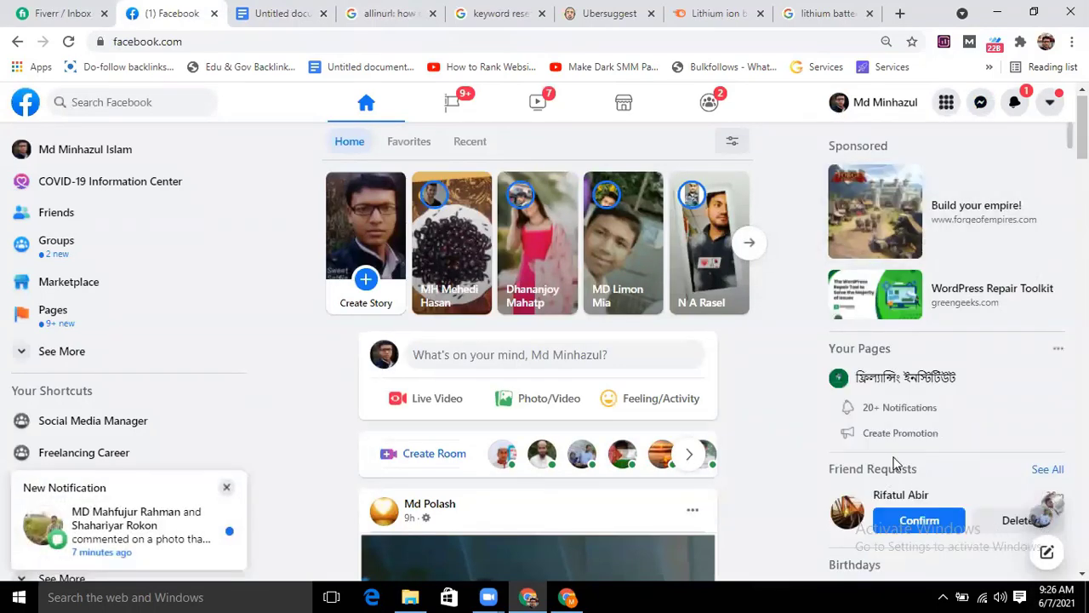
left_click(1038, 520)
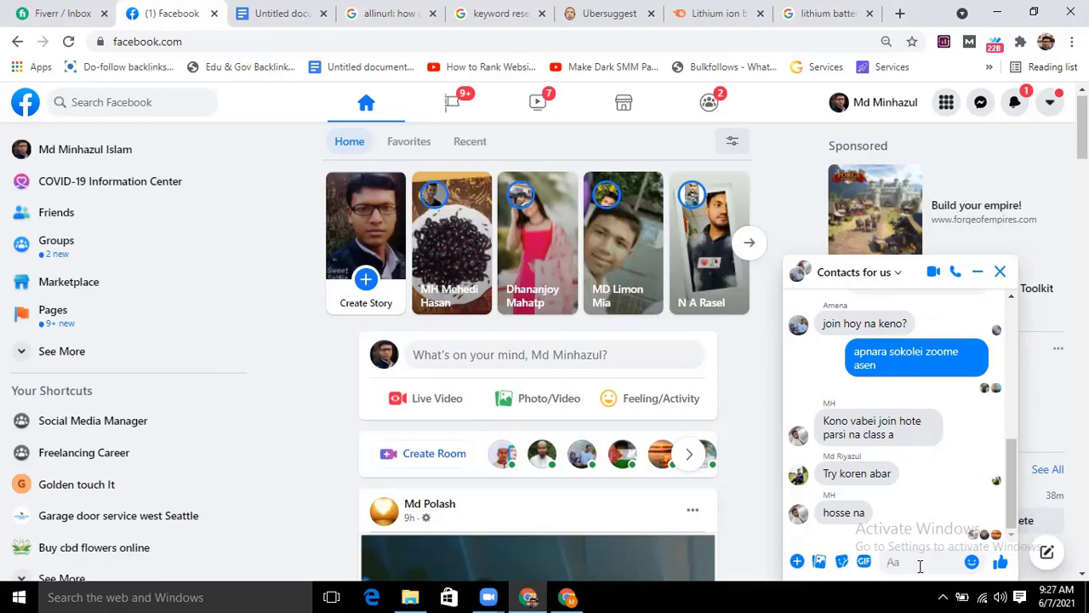
key("ctrl+v")
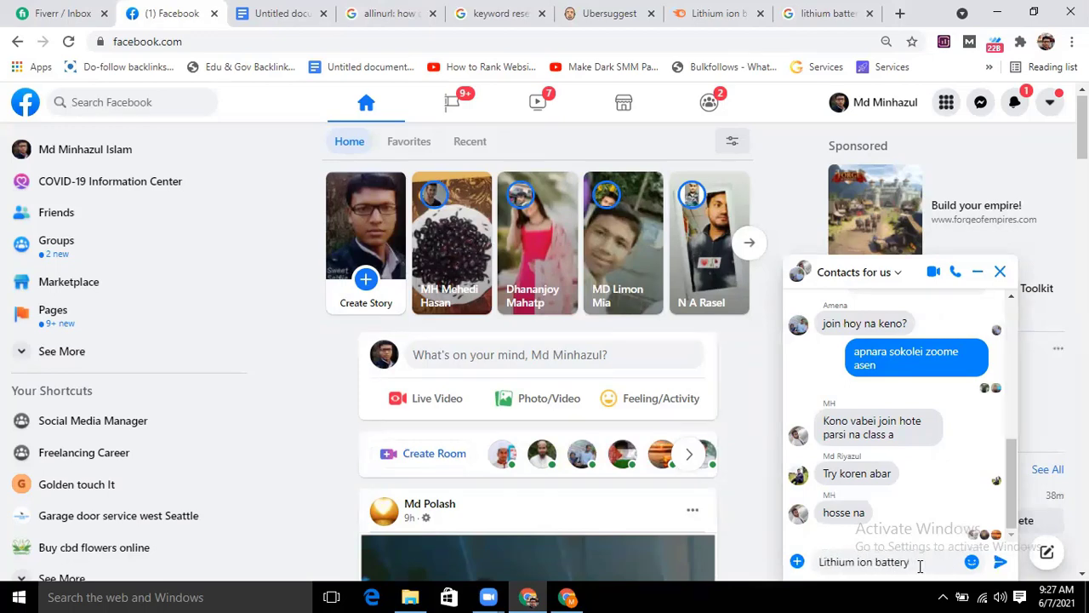
key("Return")
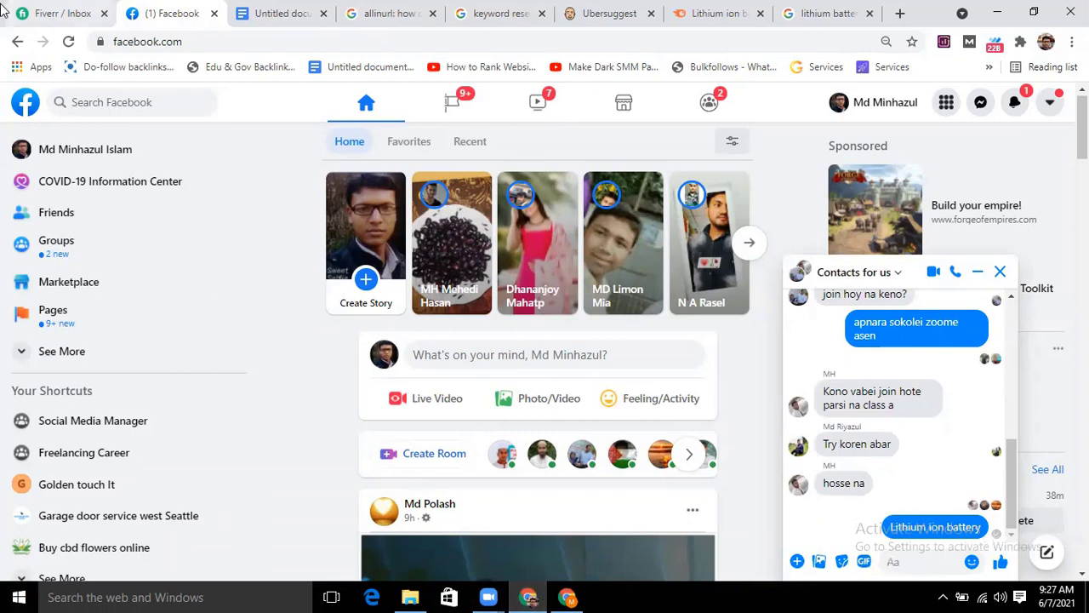
Step: Close the Semrush, Ubersuggest, Google search and document tabs, and open a new tab with its address bar ready for input
left_click(760, 14)
left_click(651, 14)
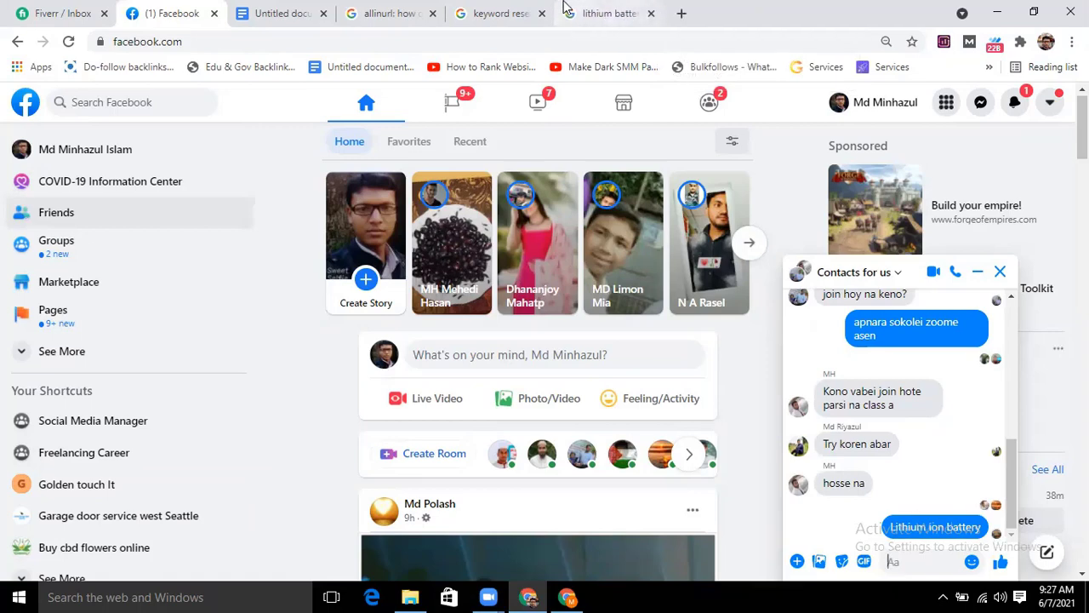
left_click(686, 14)
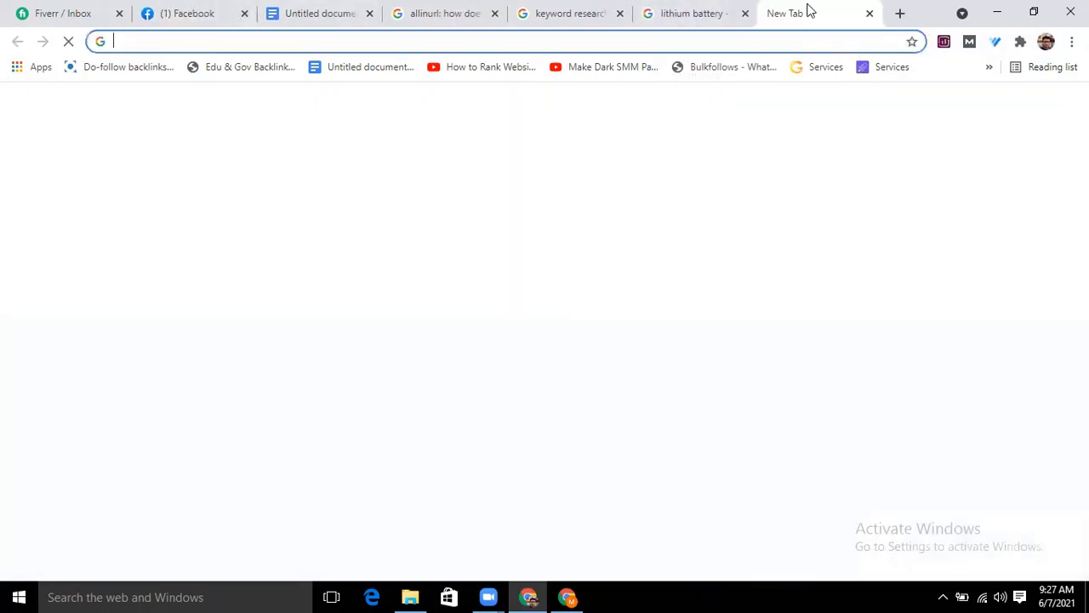
left_click(746, 14)
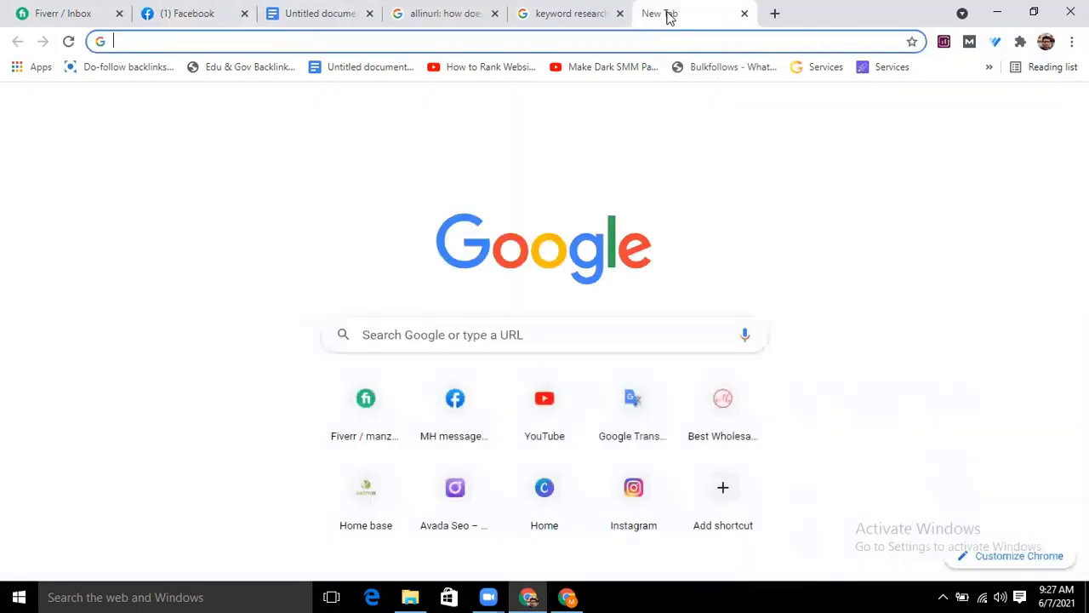
left_click(620, 14)
left_click(494, 14)
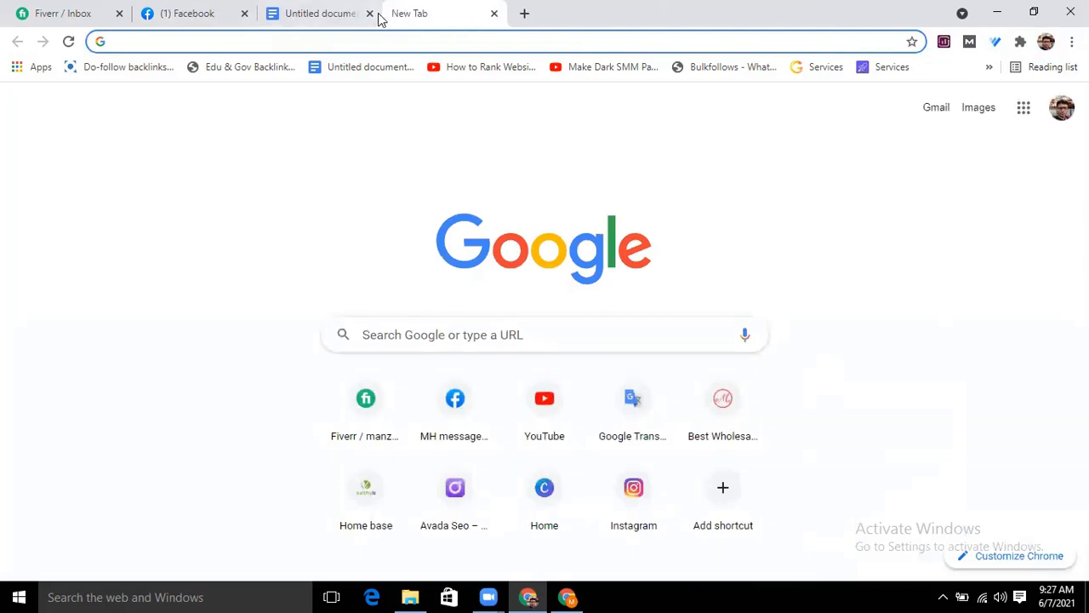
left_click(369, 13)
left_click(393, 79)
left_click(420, 45)
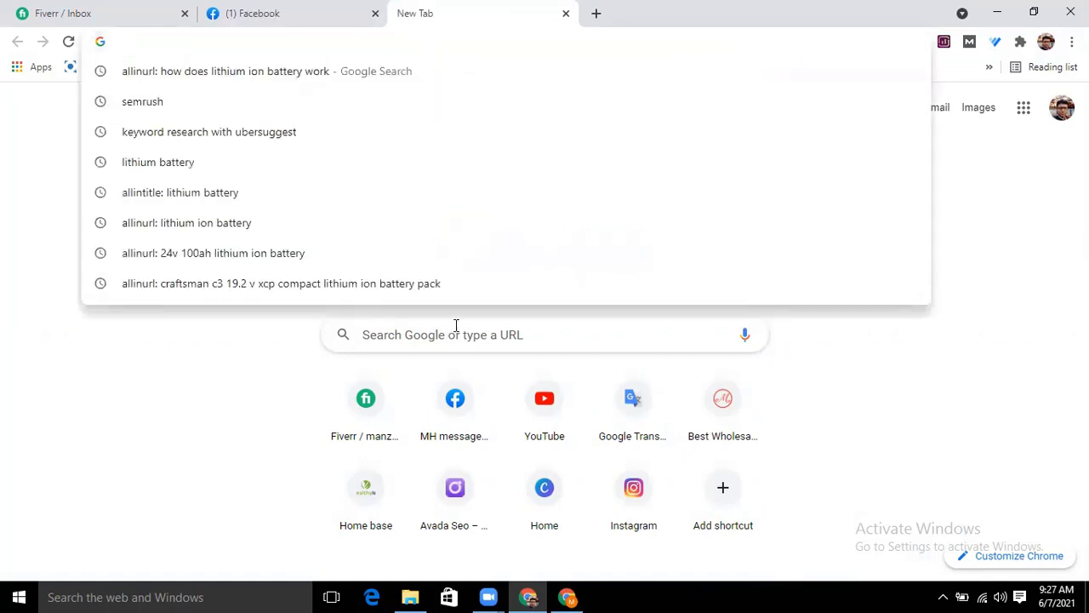
Step: Open Google Drive from the Google apps list of the new tab page
left_click(2, 401)
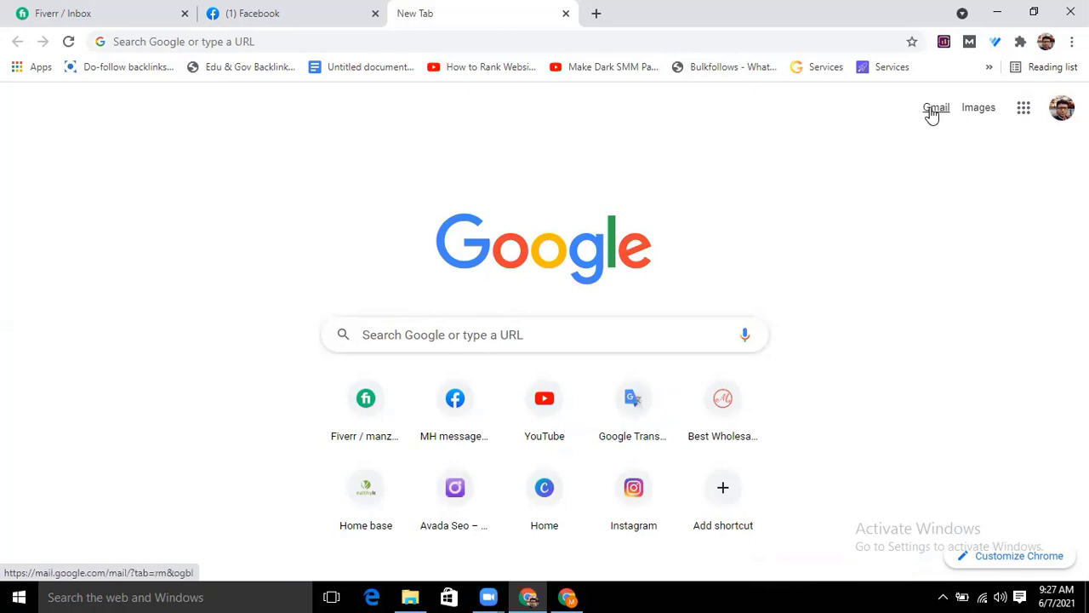
left_click(1025, 110)
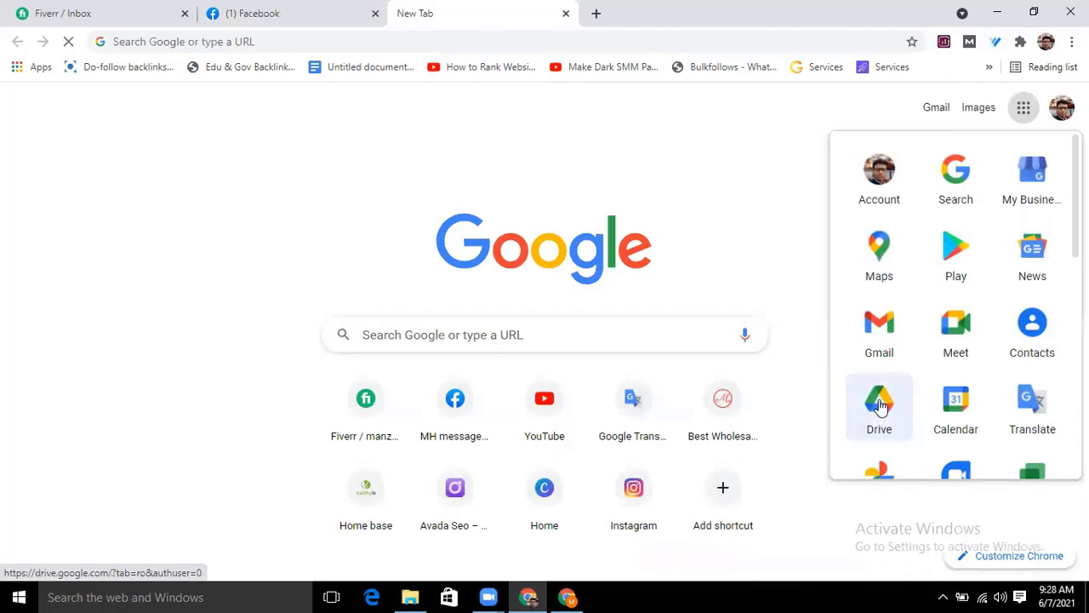
left_click(881, 406)
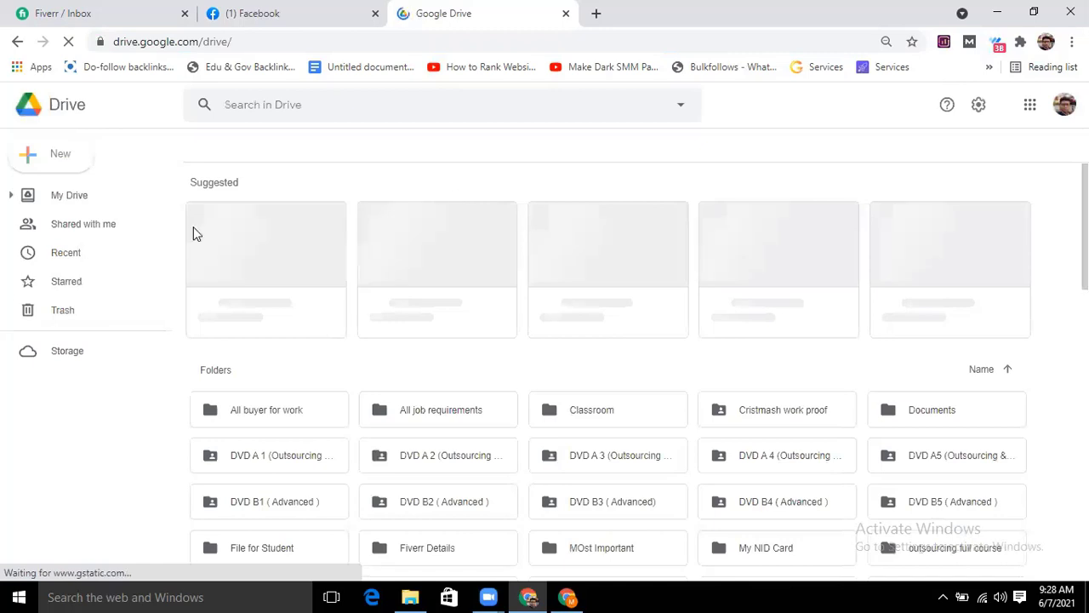
Step: Search Google for "google drive" in a new tab, open the official Google Drive result, and close that page
left_click(595, 13)
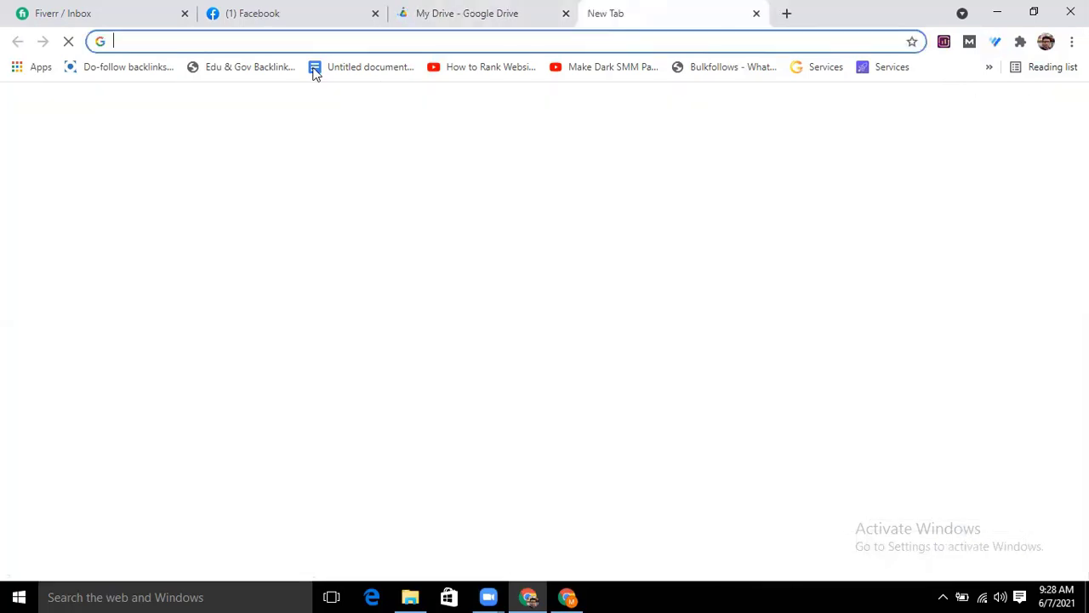
type("g")
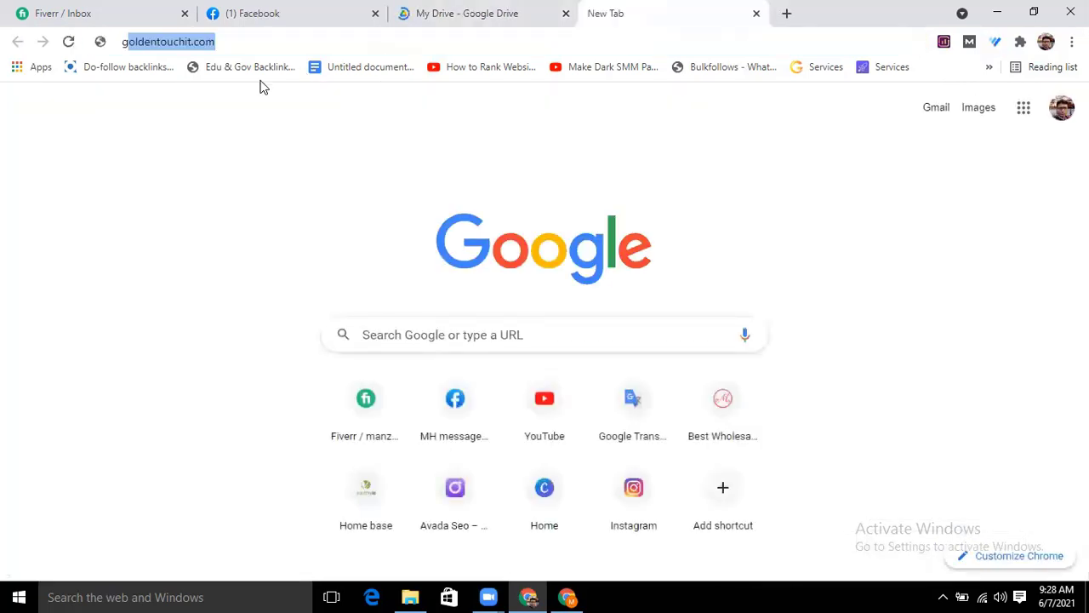
type("oogle d")
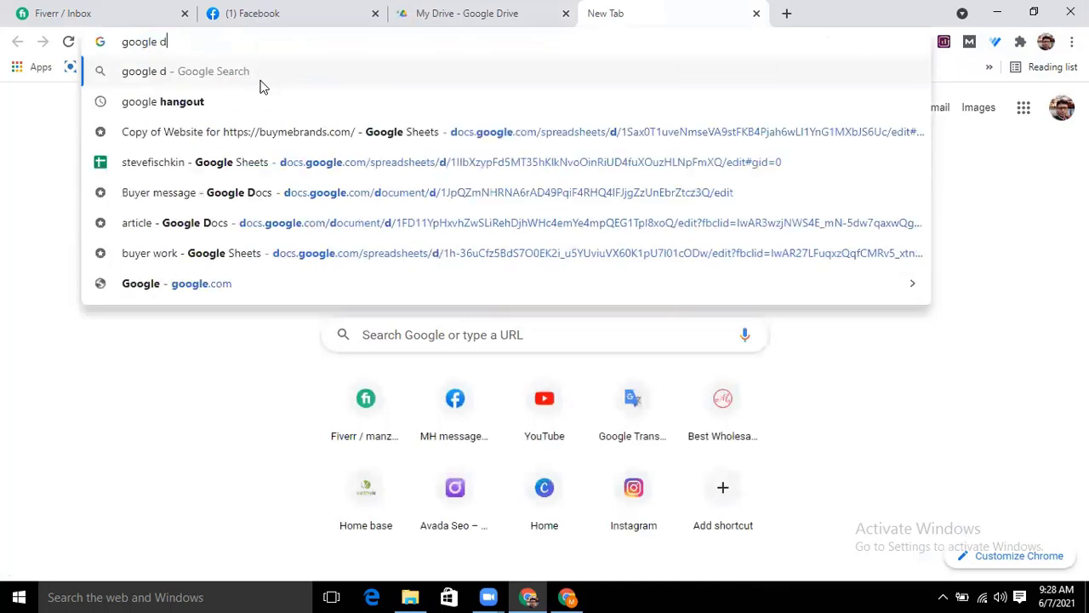
type("rive")
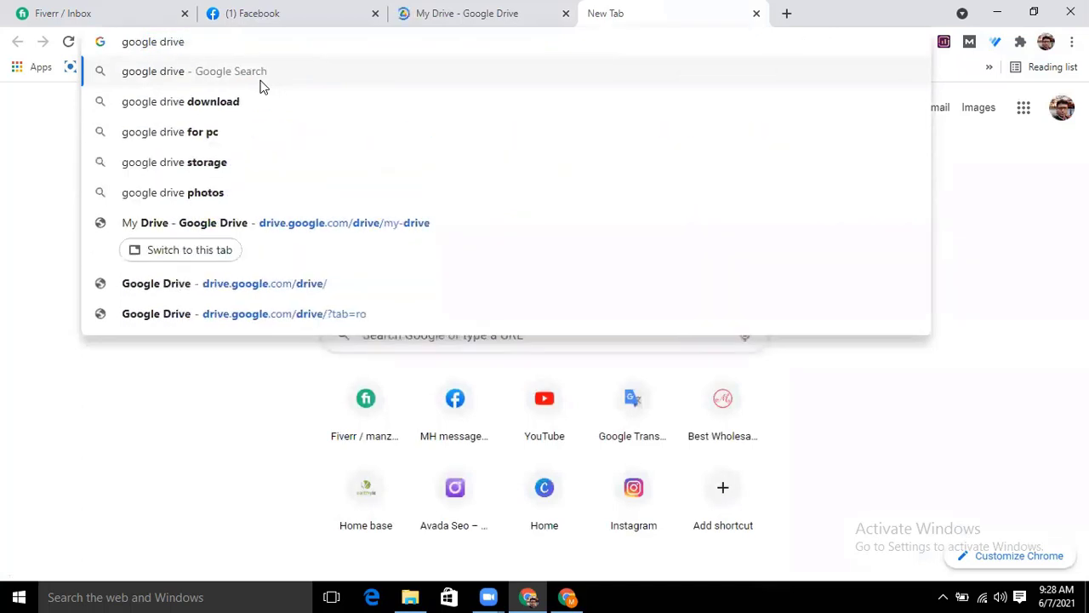
key("Return")
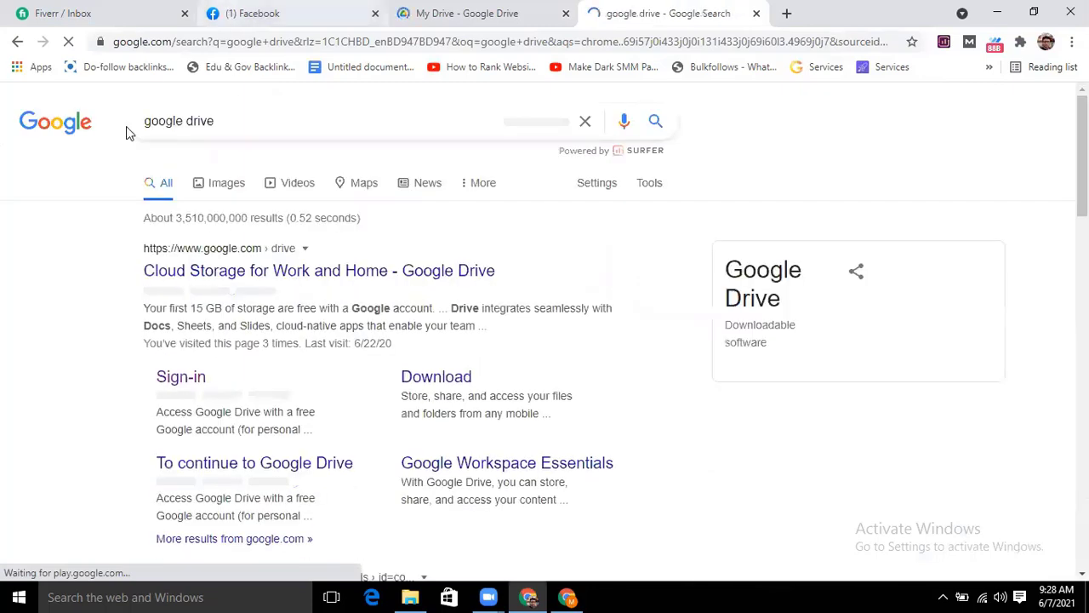
left_click(252, 273)
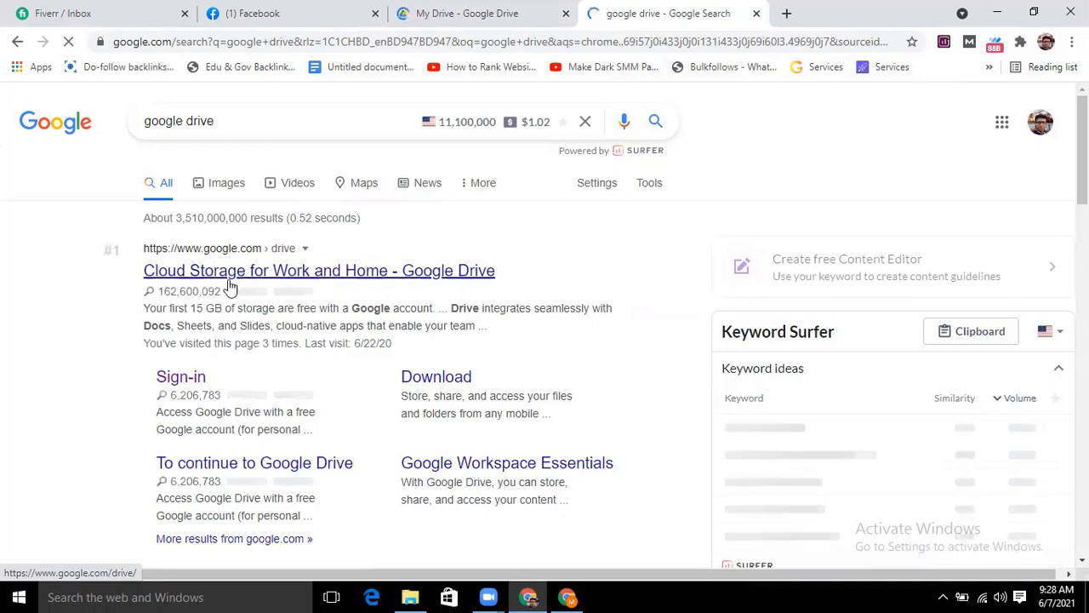
scroll(310, 292, "down", 5)
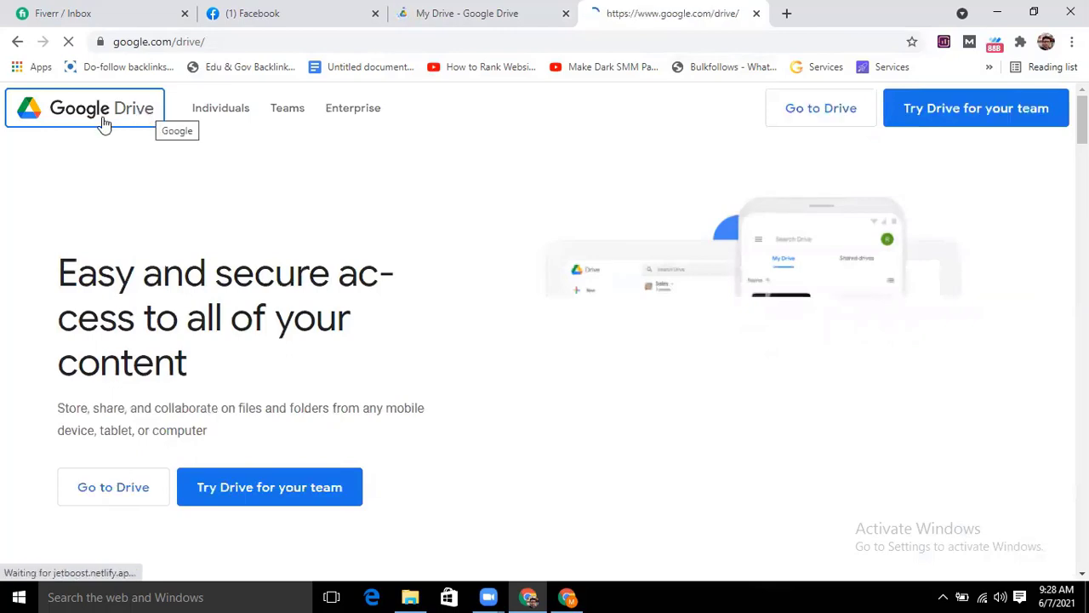
left_click(754, 14)
Step: Load drive.google.com directly in another new tab, look over the My Drive folders, and close that tab
left_click(595, 14)
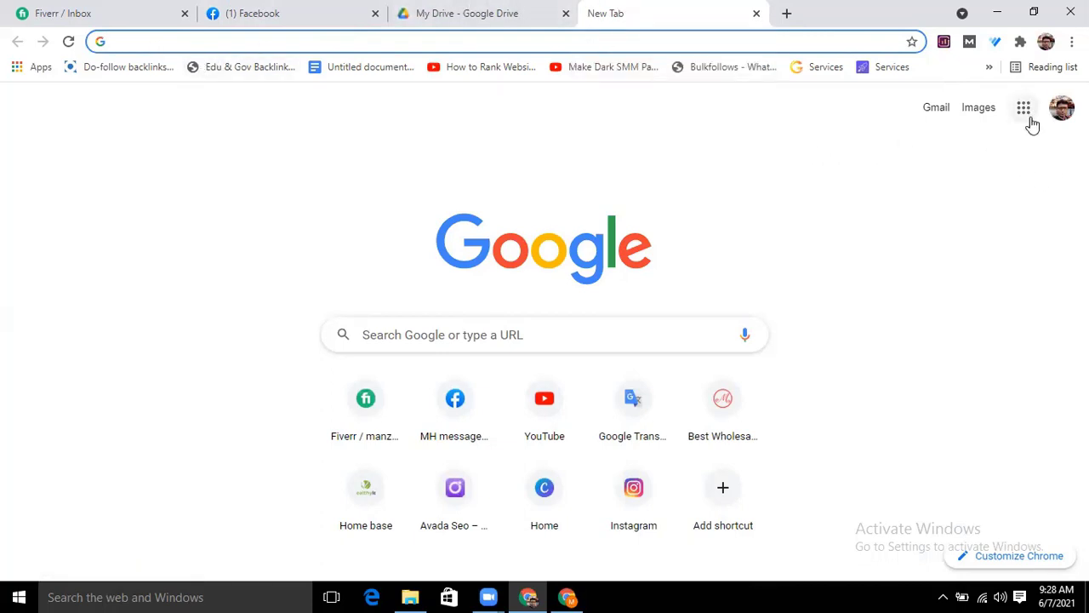
left_click(136, 40)
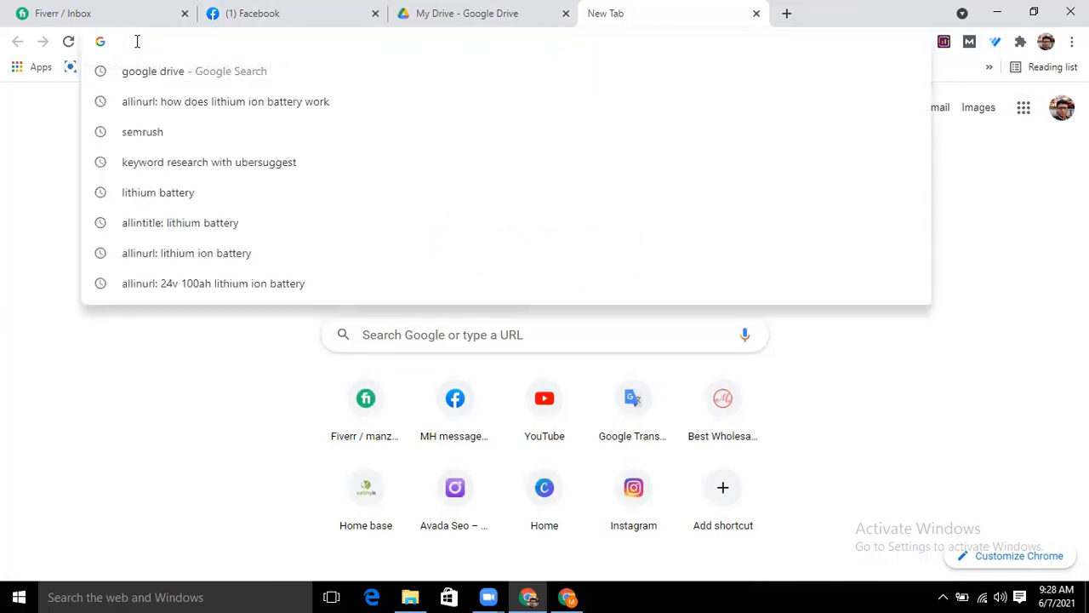
type("drive.")
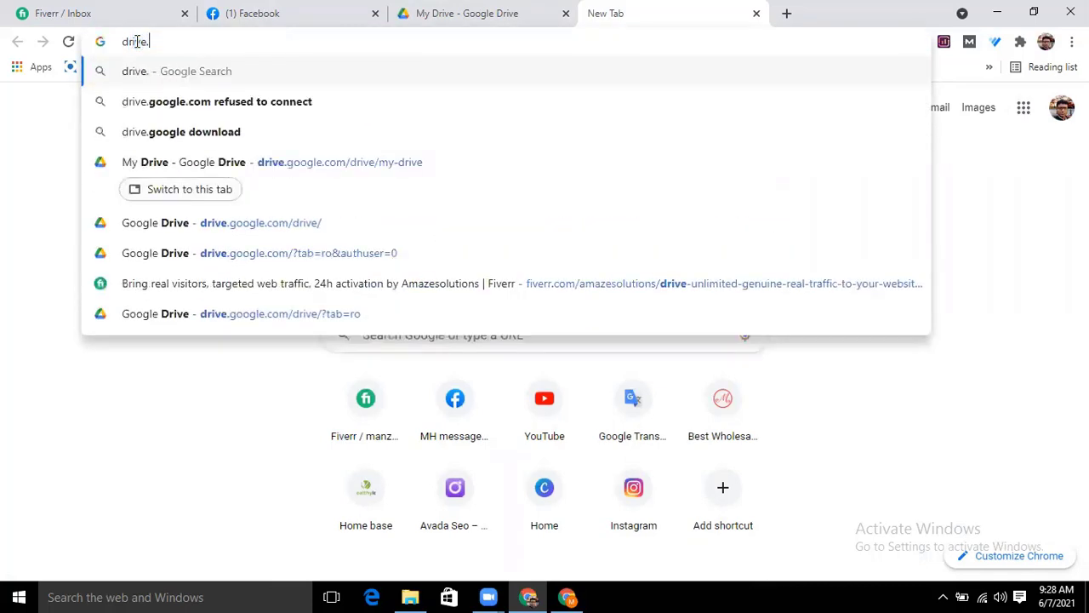
type("googel")
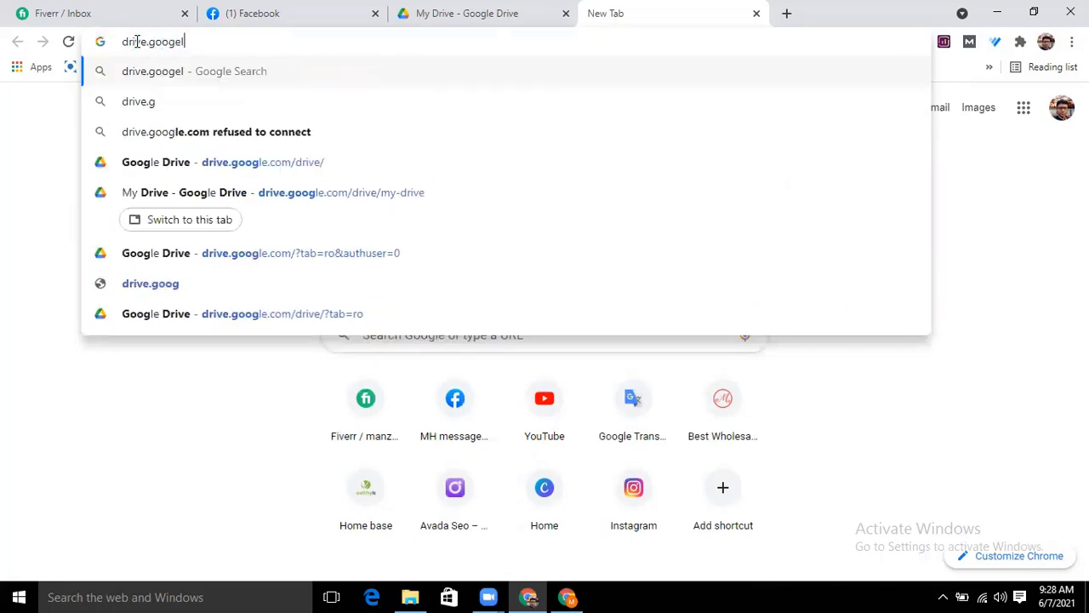
key("BackSpace")
key("BackSpace")
type("le.co")
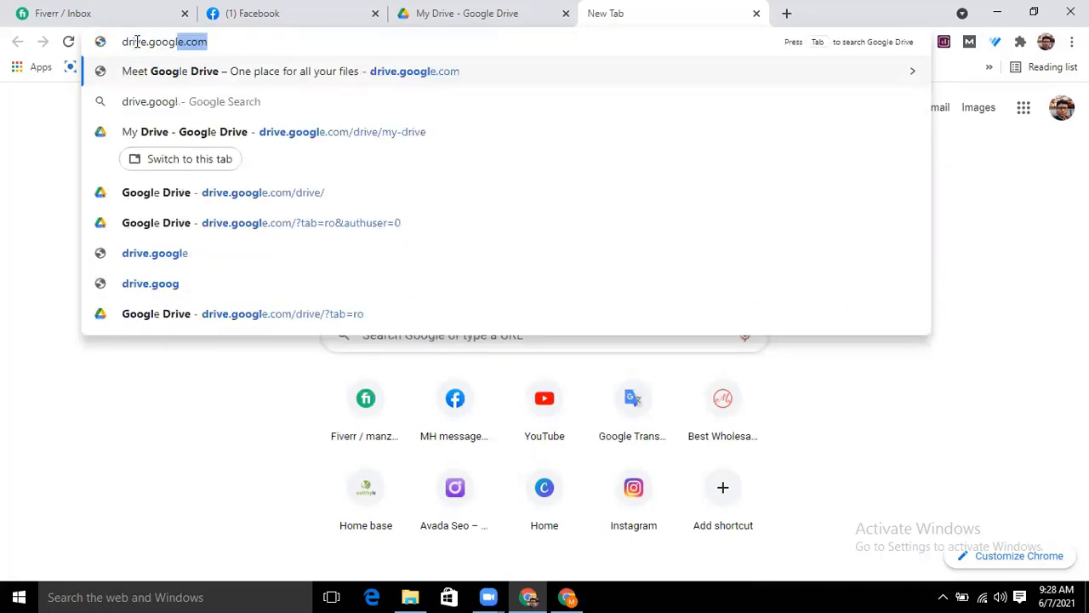
type("m")
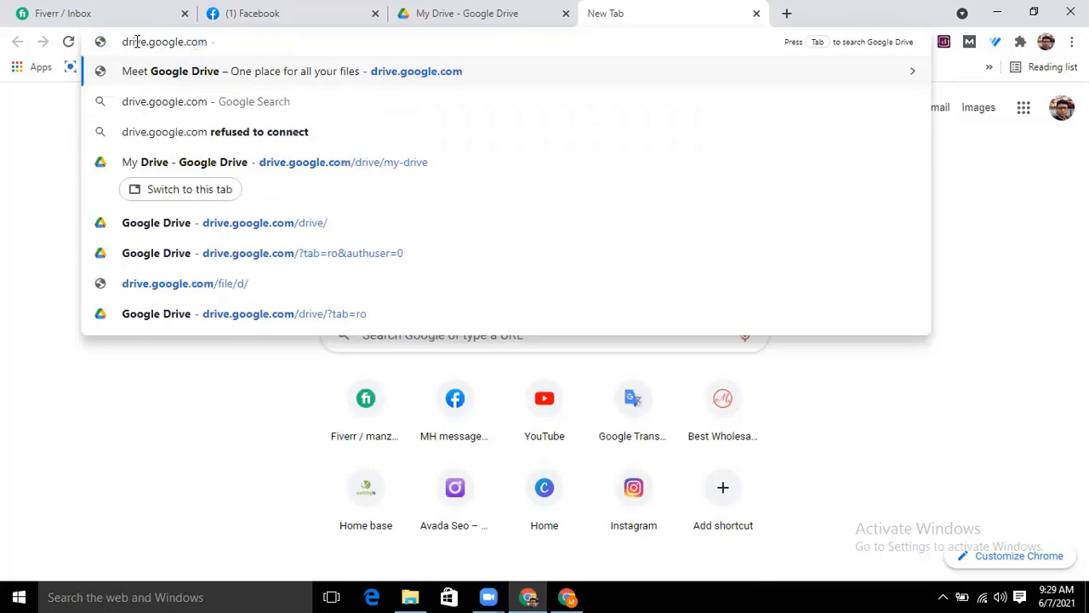
key("Return")
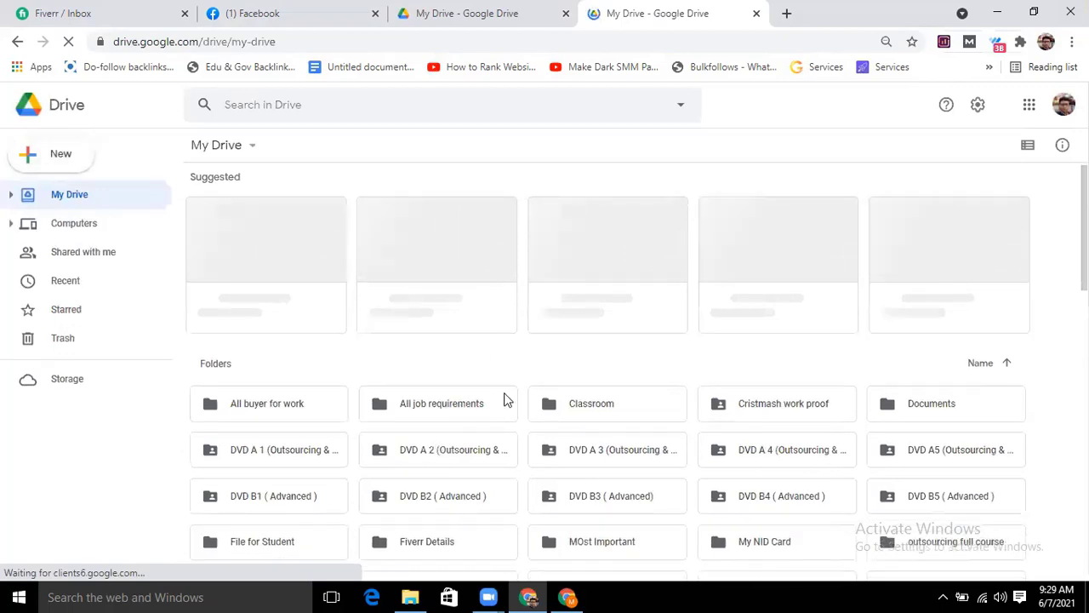
scroll(562, 409, "down", 10)
scroll(549, 415, "up", 10)
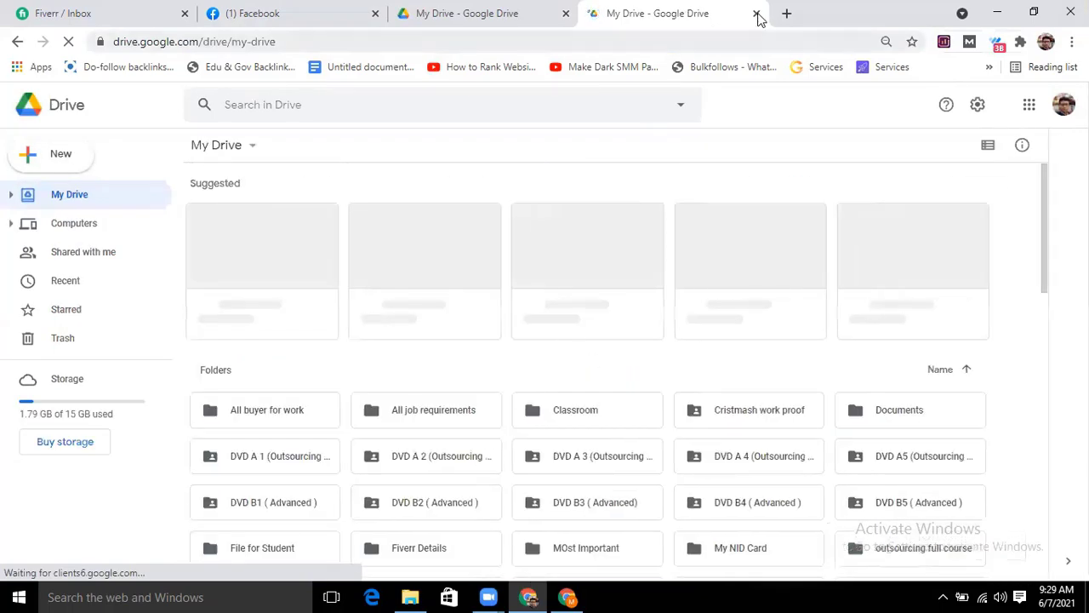
key("ctrl+w")
Step: Close the remaining Google Drive tab and switch to the other Chrome profile window showing Ubersuggest
scroll(513, 348, "down", 5)
scroll(513, 348, "up", 5)
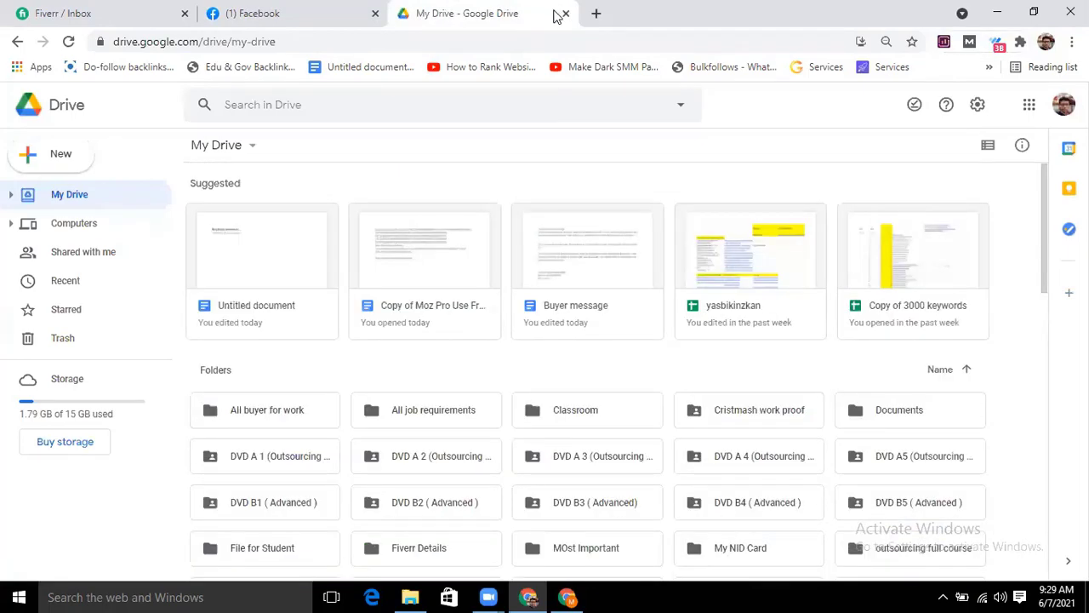
key("ctrl+w")
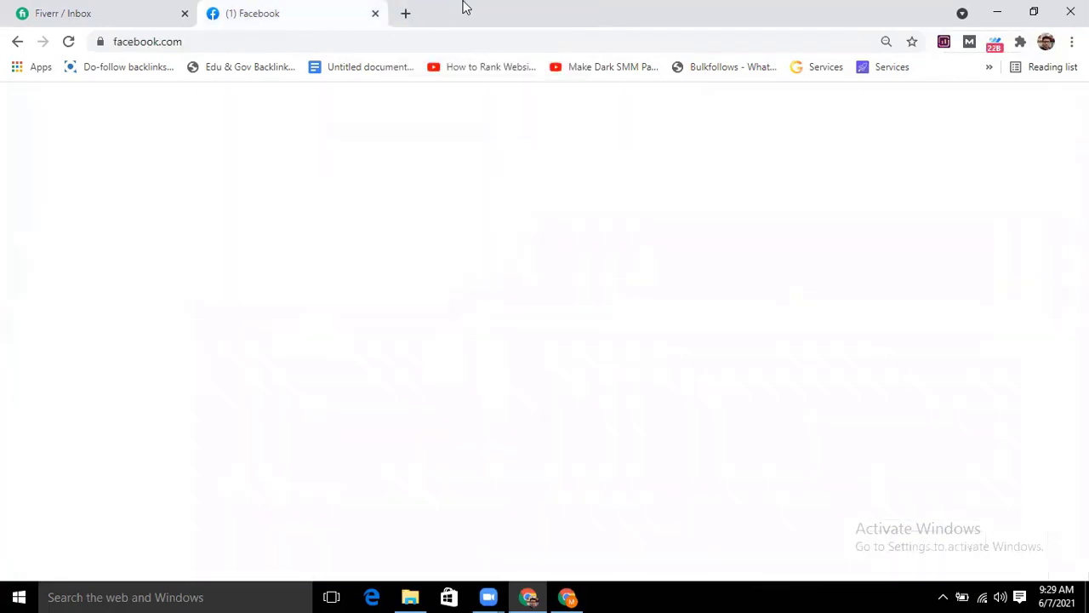
left_click(407, 13)
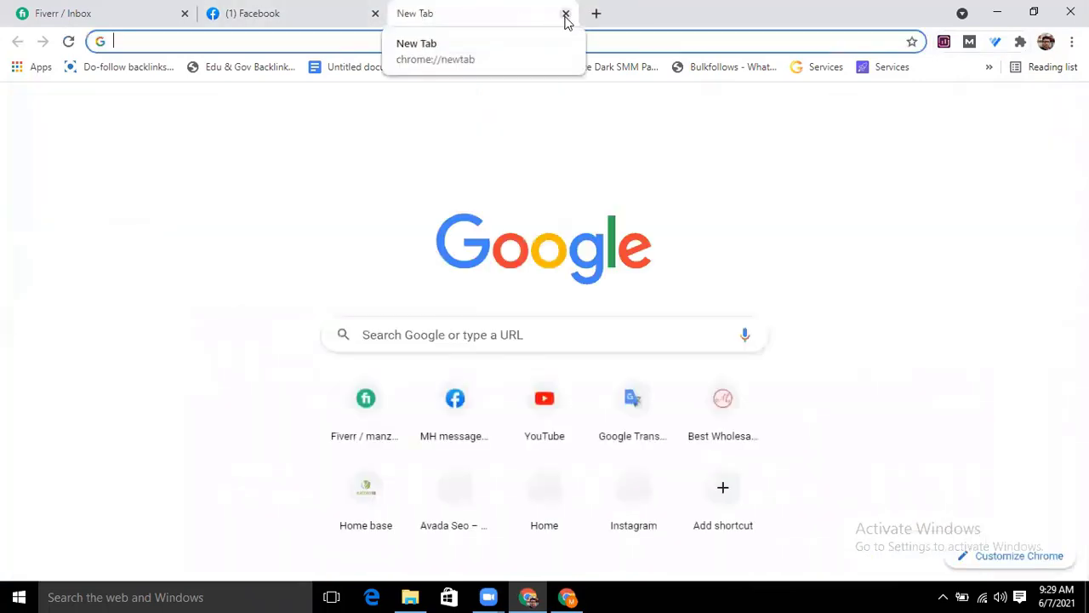
left_click(565, 14)
left_click(996, 11)
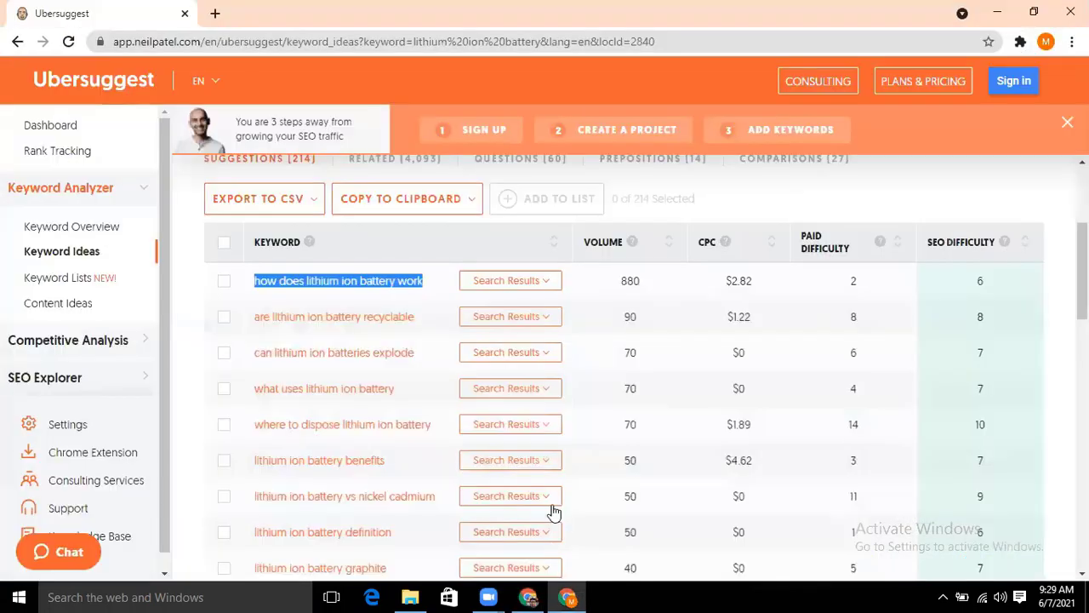
key("super+d")
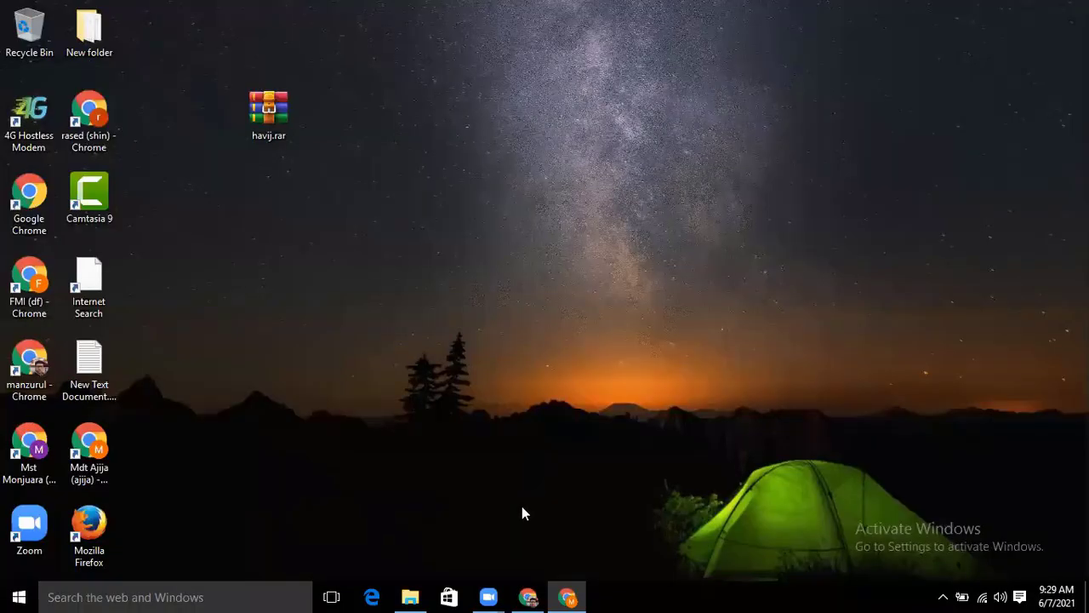
key("super+d")
Step: Open Google Drive for this Chrome profile from the Google apps list in a new tab
left_click(216, 13)
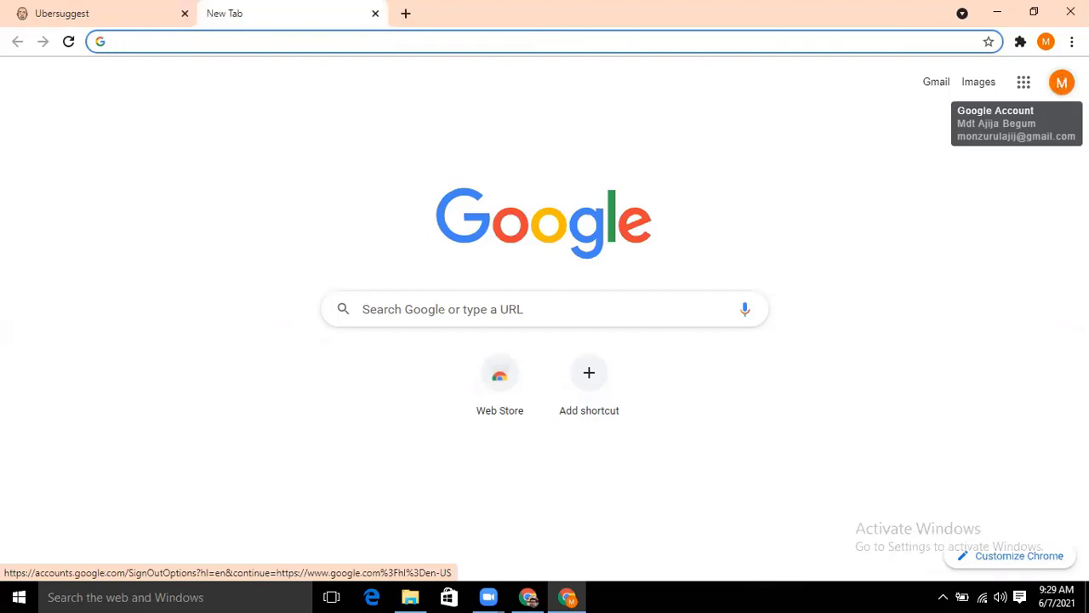
left_click(1024, 83)
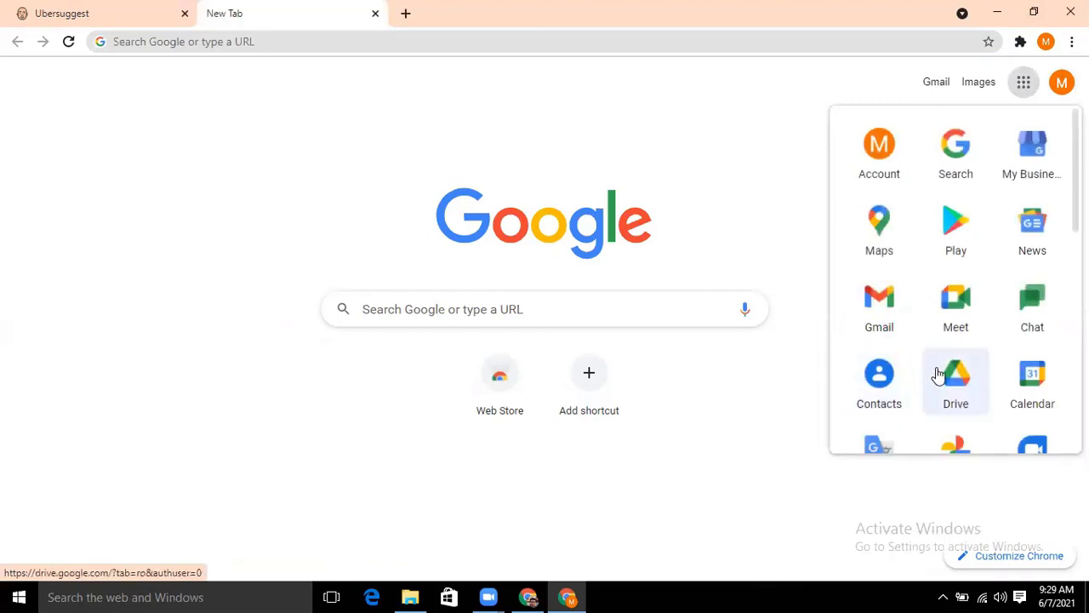
left_click(951, 396)
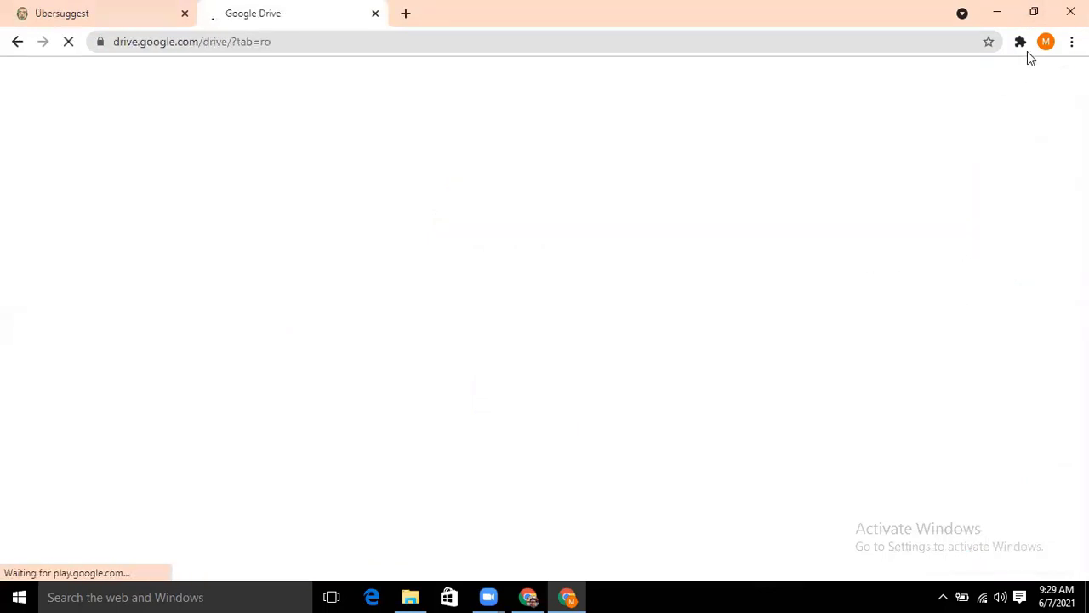
Step: Look through the full list of Google apps on another new tab page and close the list
left_click(406, 15)
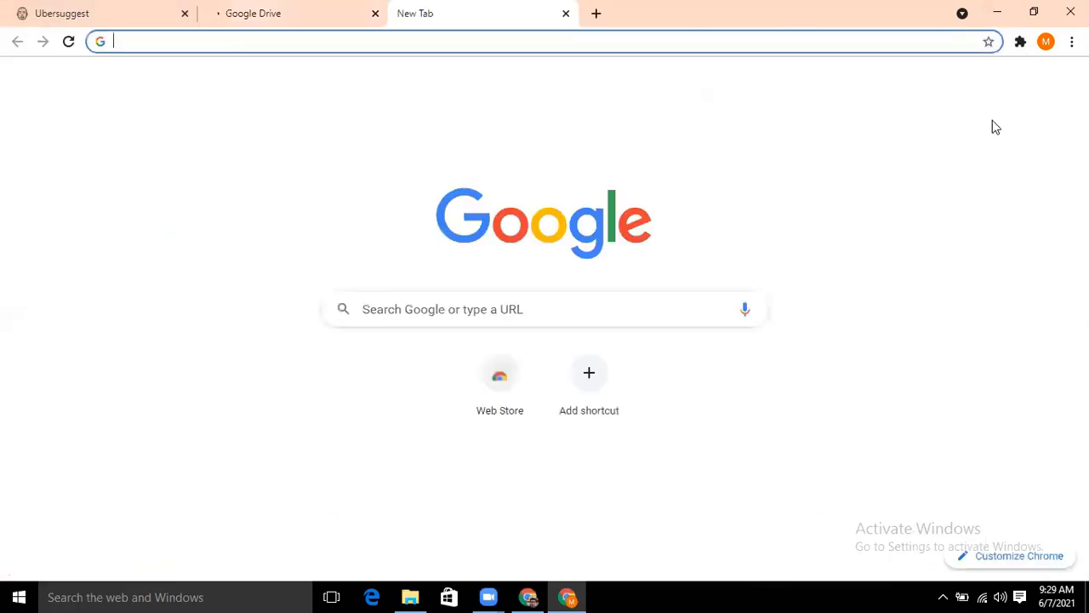
left_click(1021, 79)
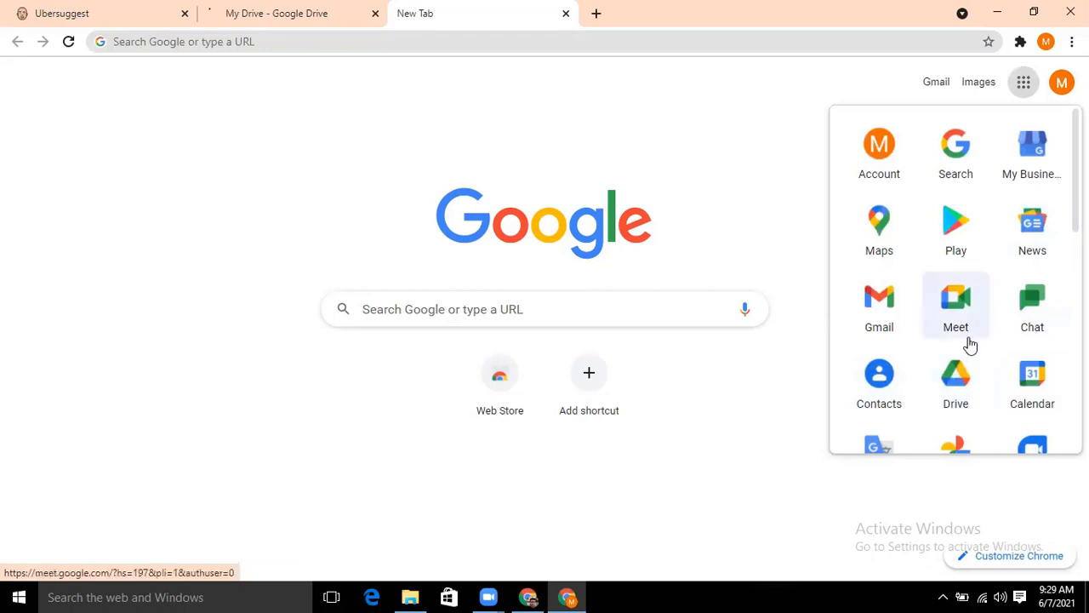
scroll(970, 343, "down", 1)
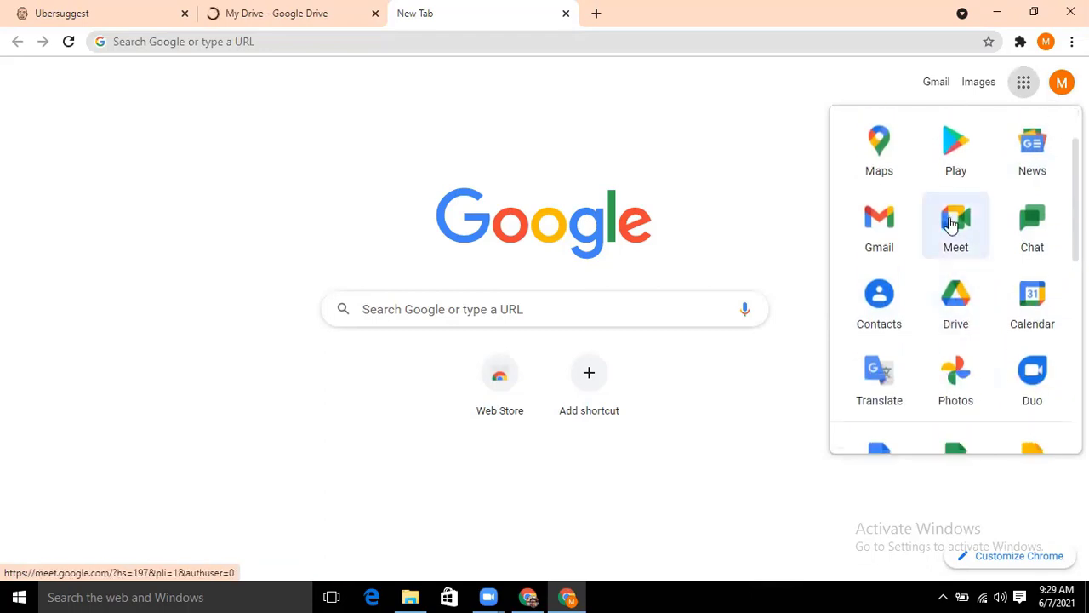
scroll(957, 247, "down", 6)
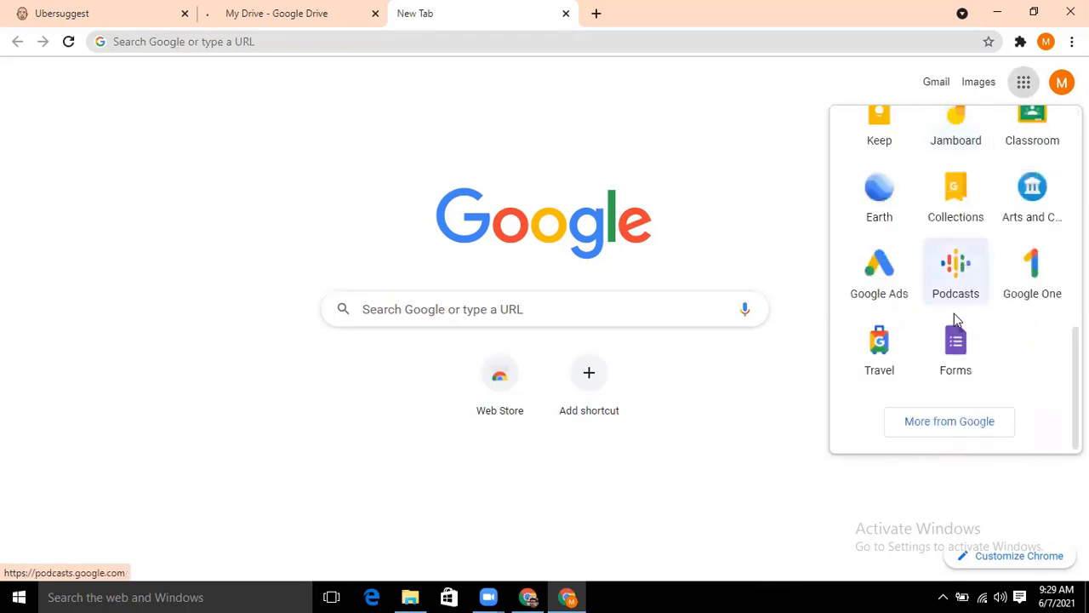
scroll(953, 319, "up", 7)
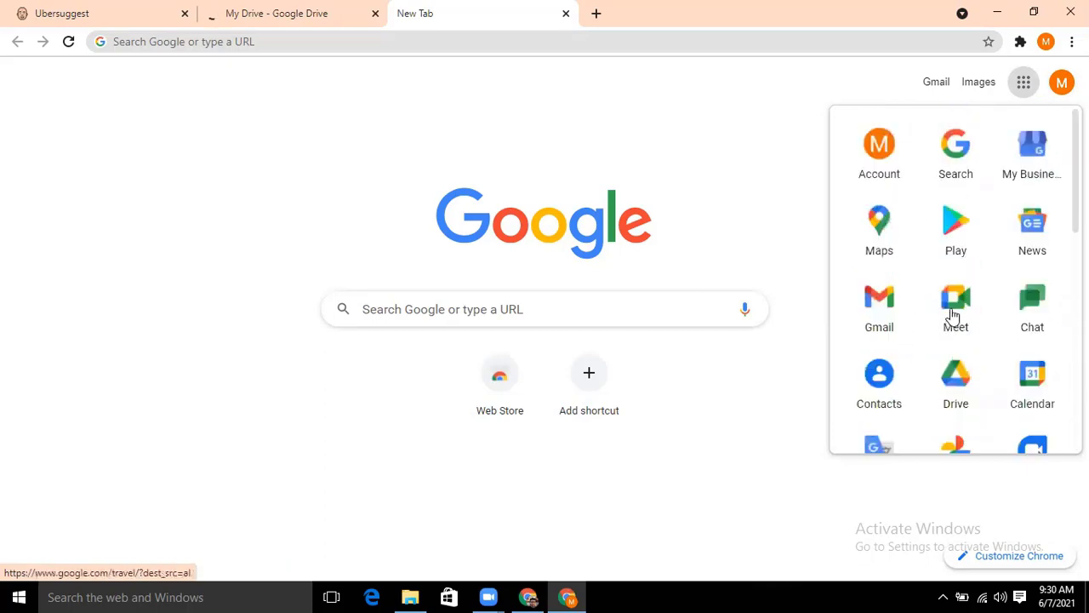
left_click(795, 154)
Step: Create a blank Google Sheets spreadsheet from My Drive and close the leftover New Tab page
key("ctrl+shift+Tab")
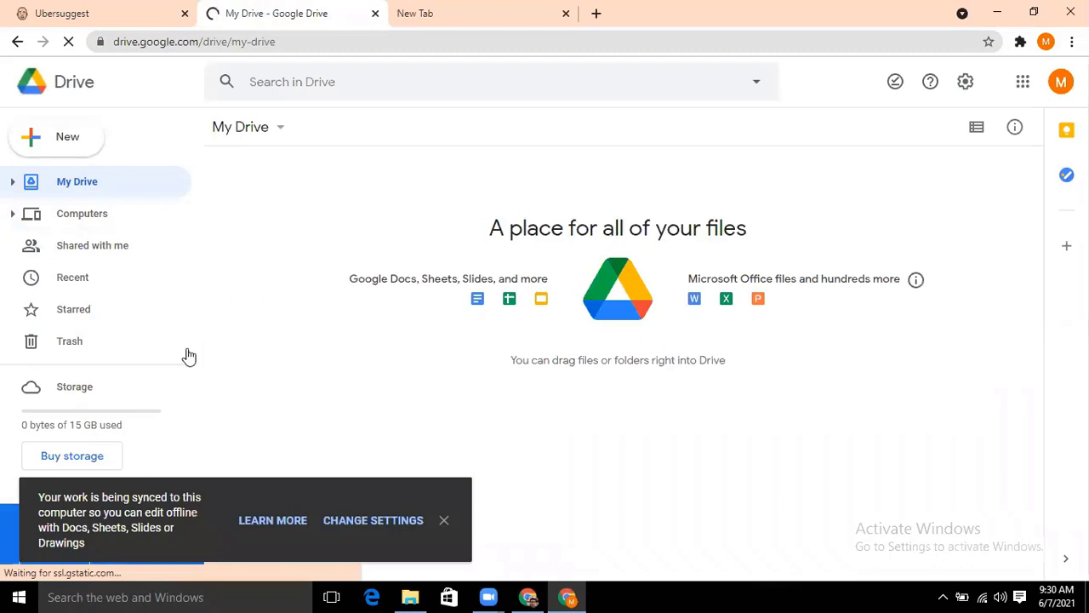
left_click(46, 140)
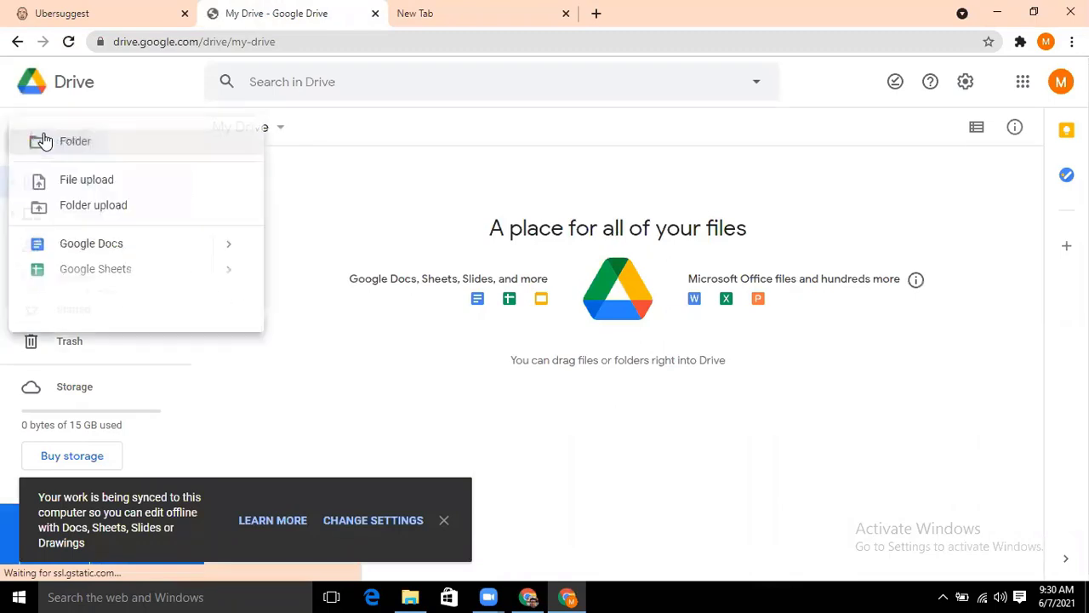
left_click(297, 184)
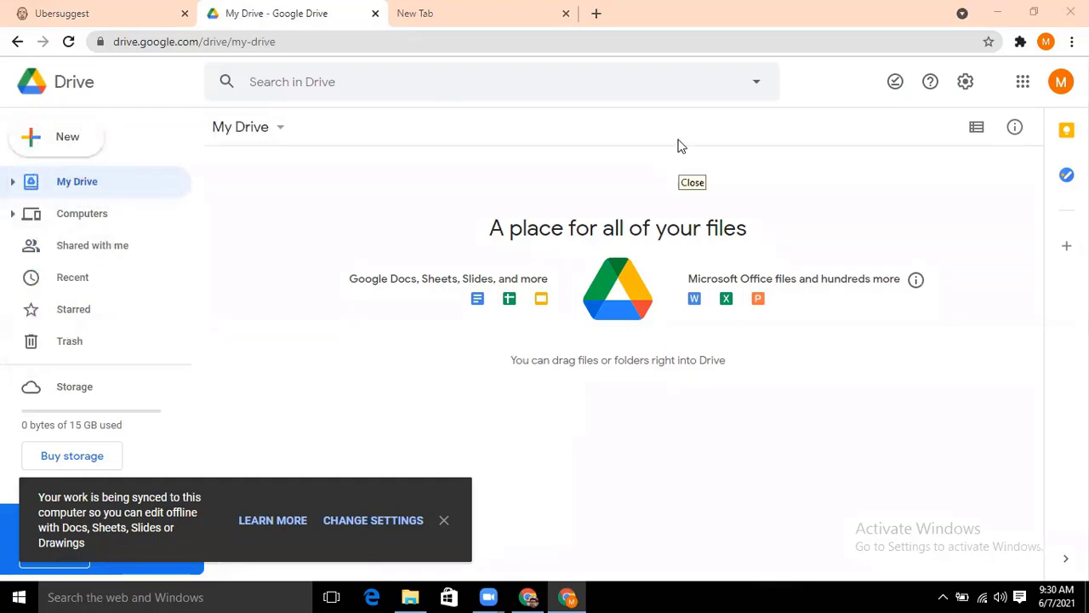
left_click(68, 138)
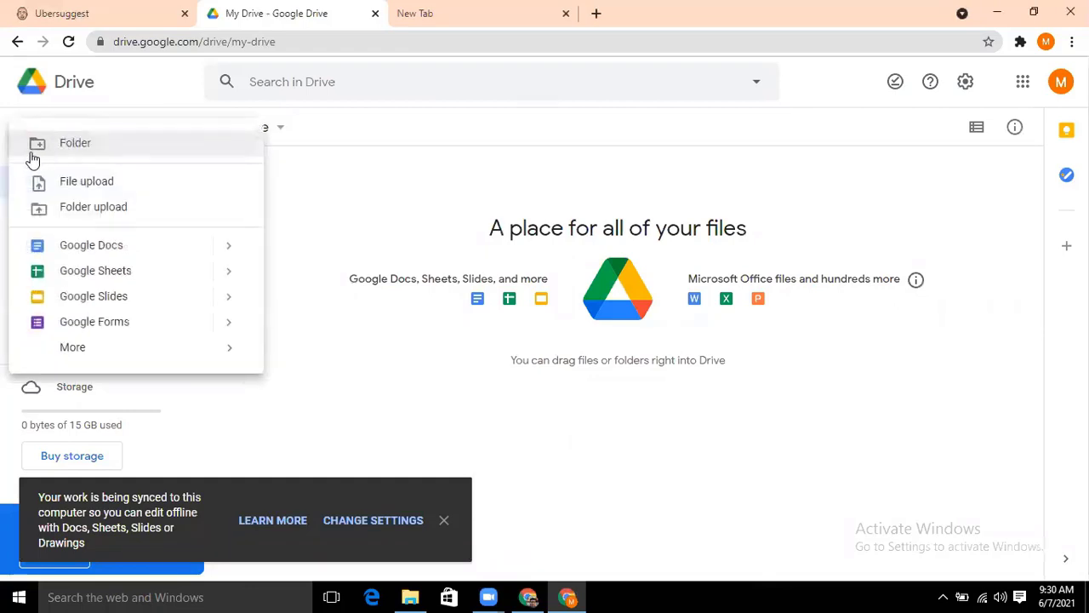
left_click(127, 274)
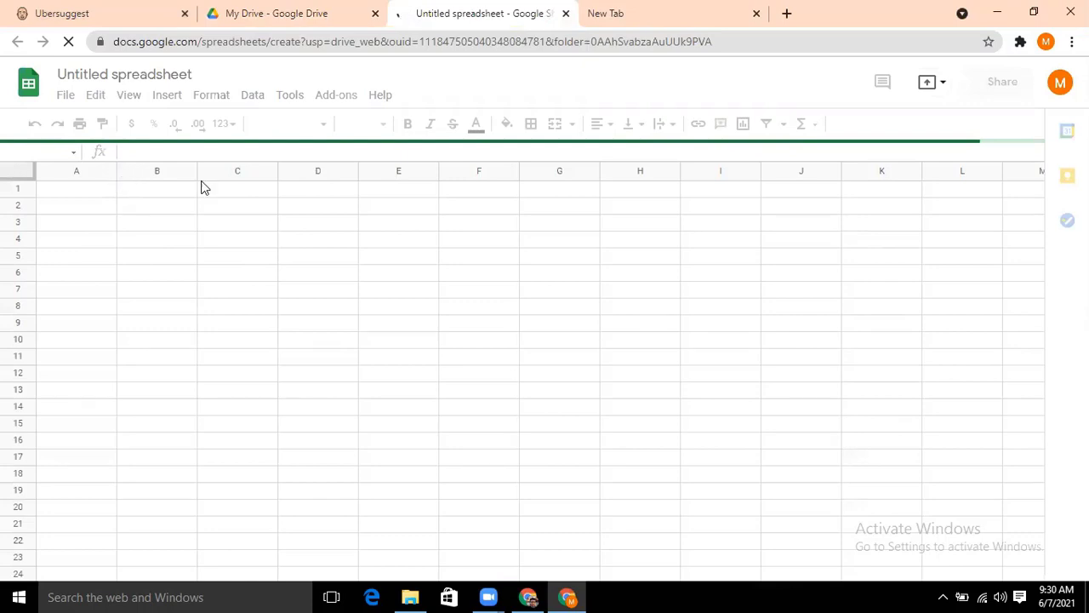
left_click(757, 13)
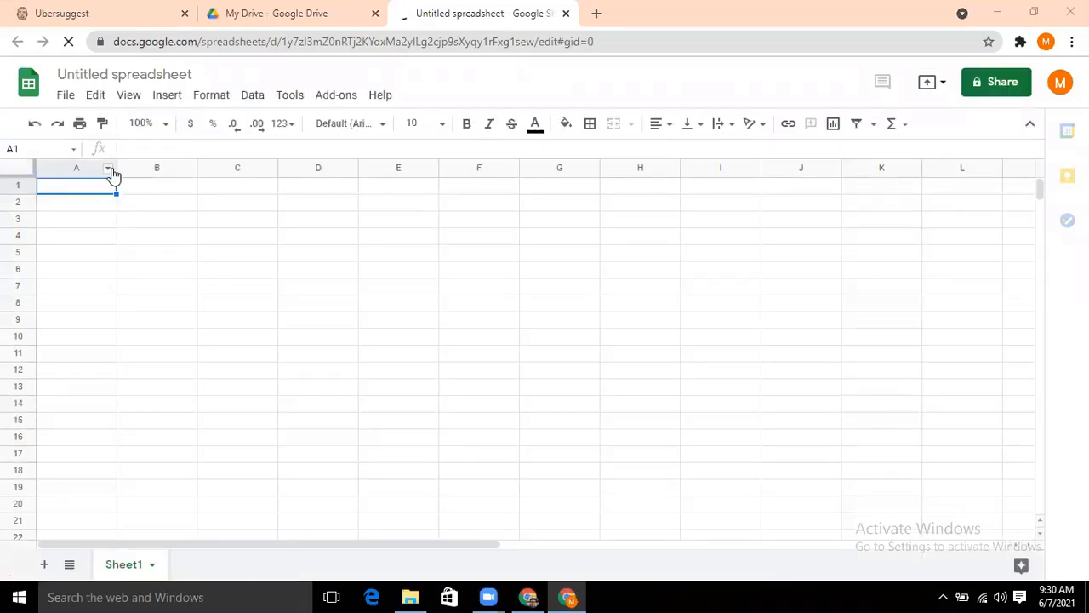
Step: Widen column A to roughly three times its width and enter "Lithium ion battery" in cell A2
left_click_drag(116, 167, 265, 167)
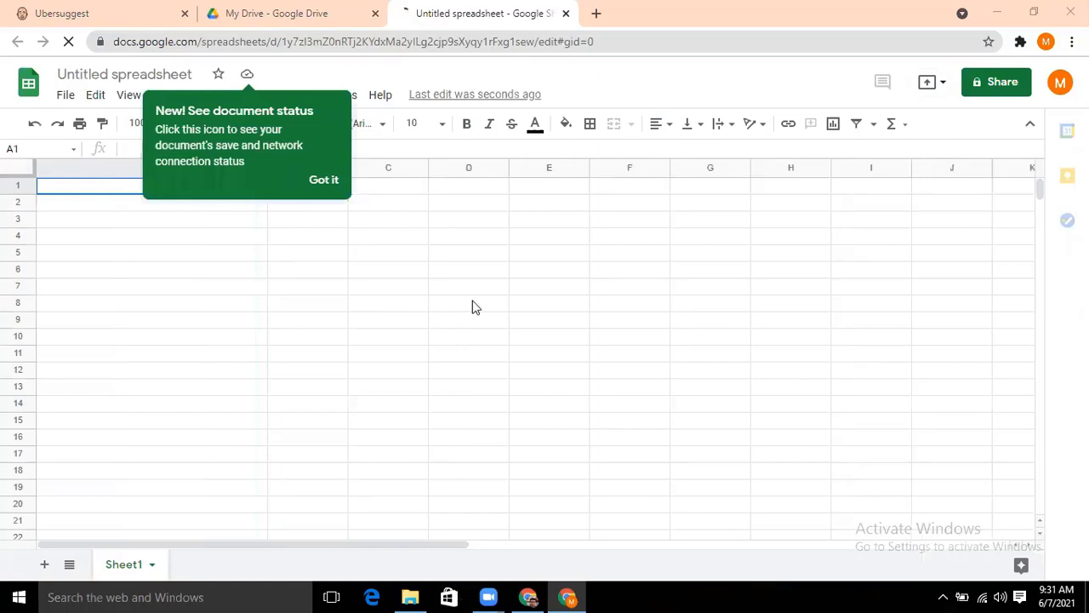
left_click(226, 286)
left_click(317, 187)
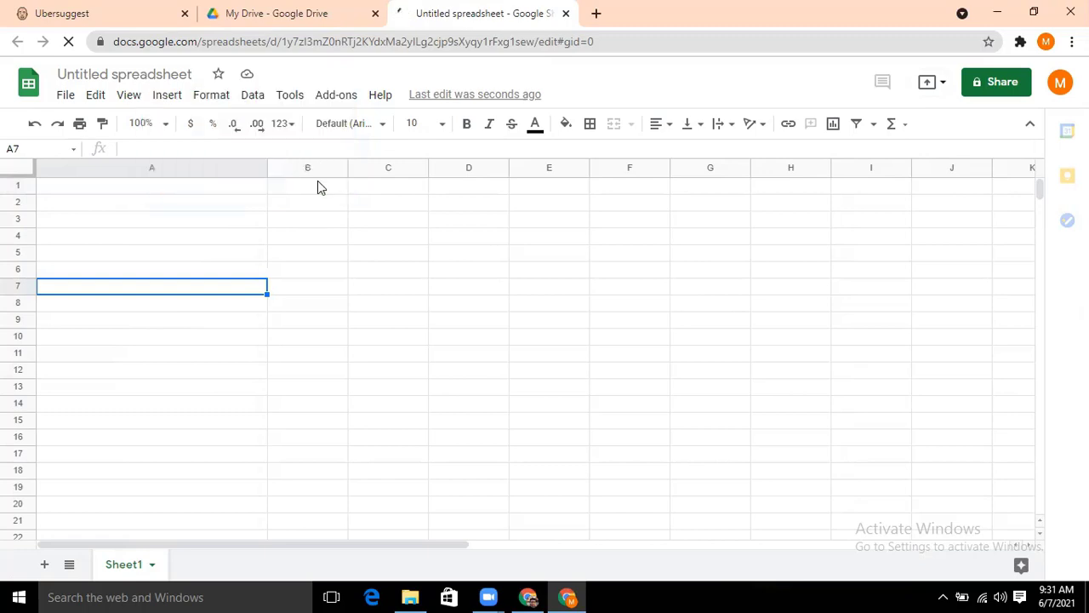
left_click(191, 204)
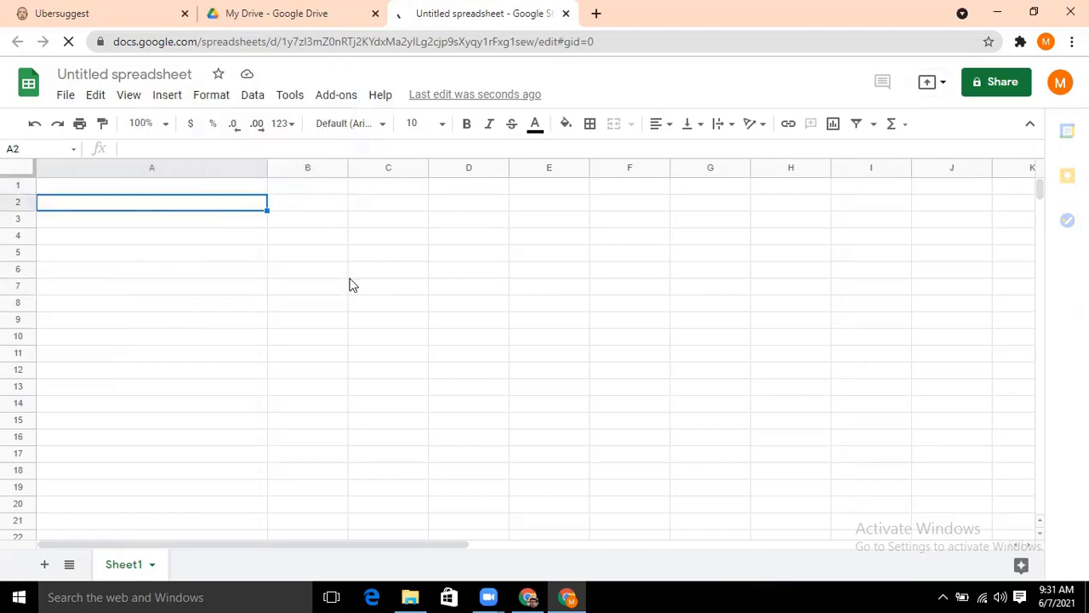
type("Lithium ion battery")
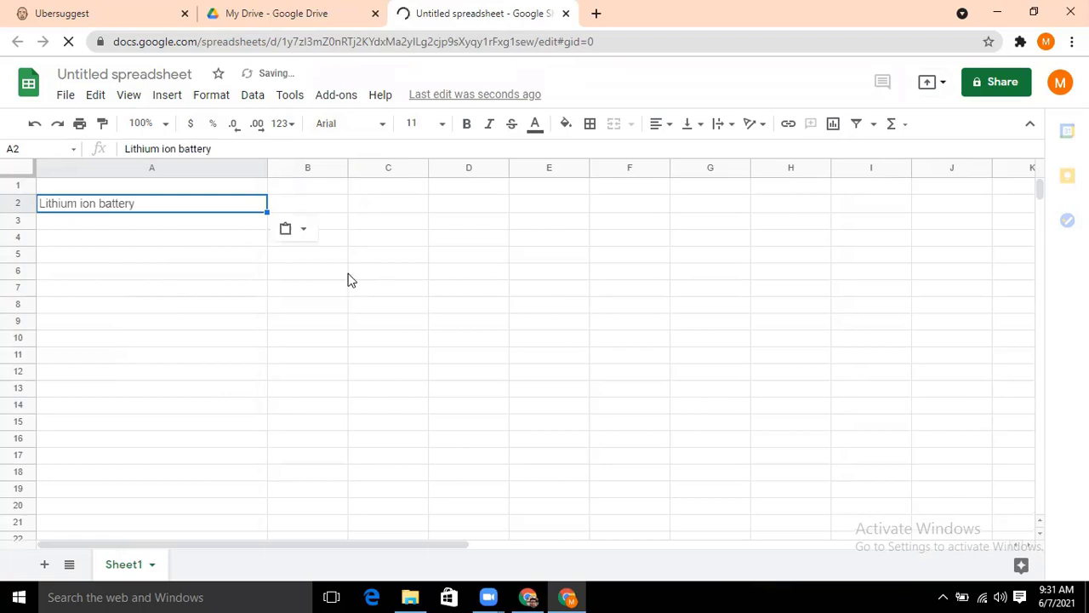
Step: Widen column B and enter the headers "Allinurl" in B1 and "Allintittle" in C1
left_click_drag(345, 169, 425, 169)
left_click(342, 191)
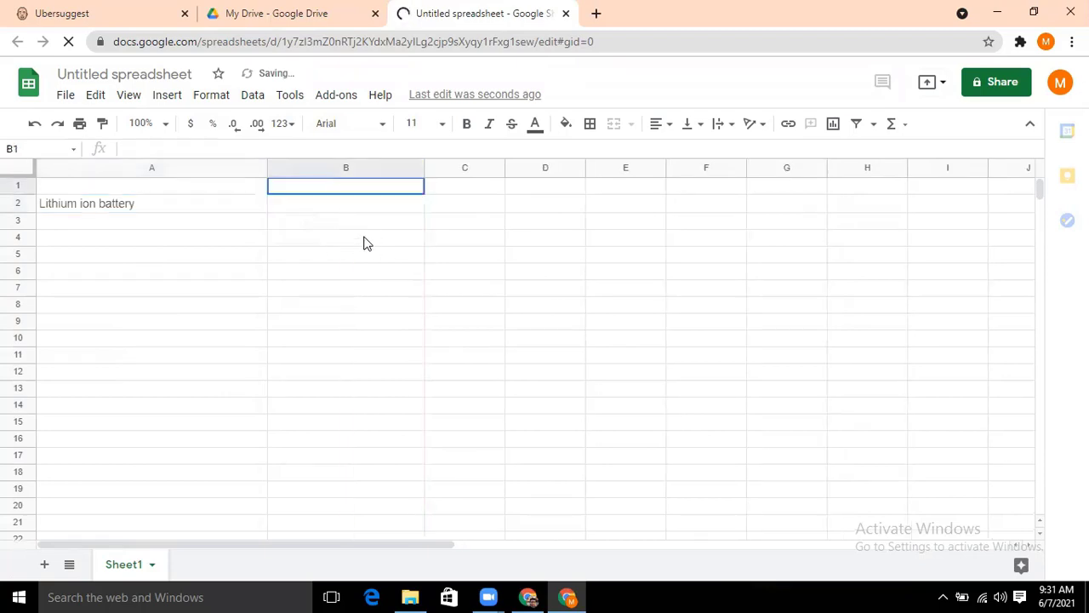
type("Al")
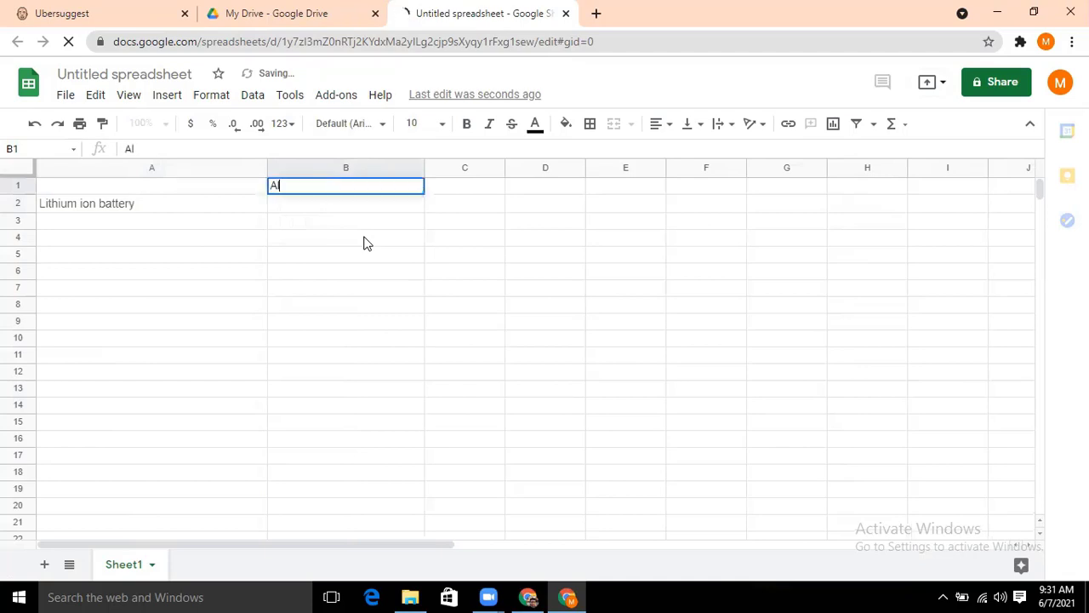
type("linurl")
key("Tab")
type("Allintittle")
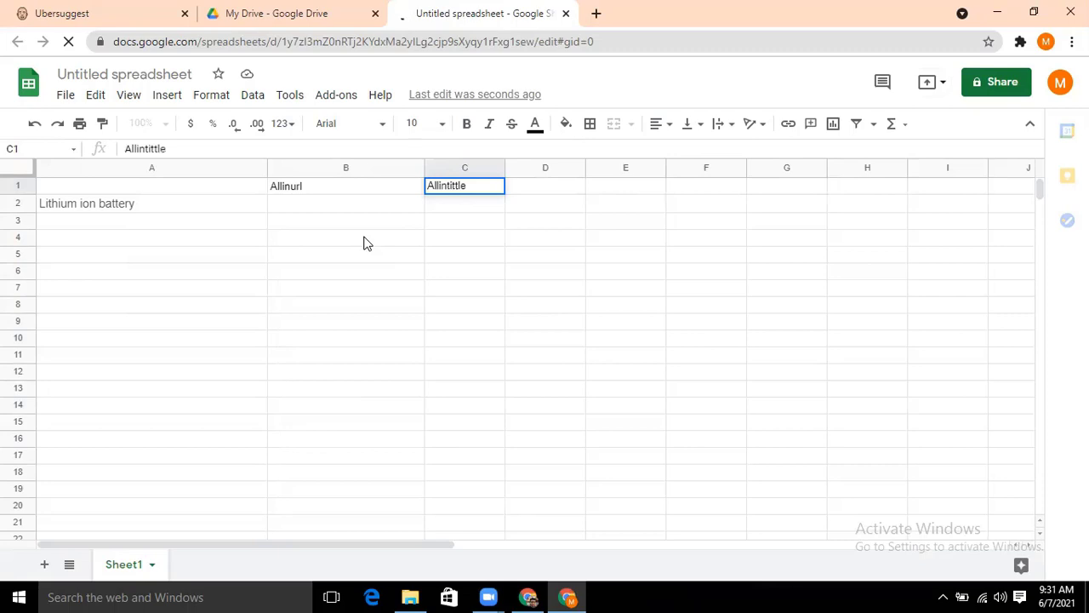
key("Tab")
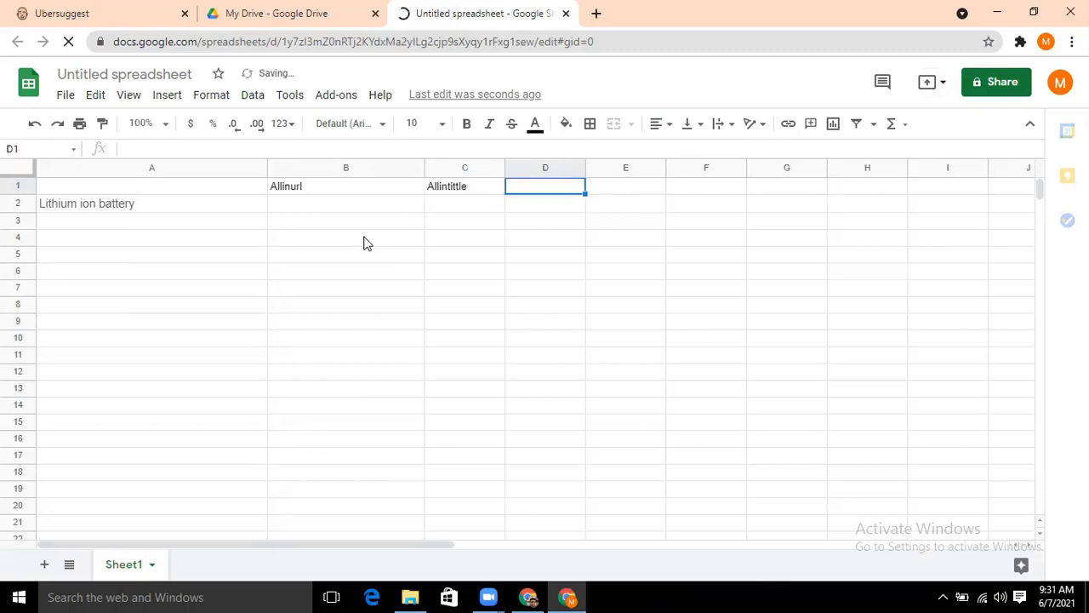
Step: Enter the header "Keyword difficulty" in D1 and widen column D to fit the text
type("K")
type("wy")
key("BackSpace")
key("BackSpace")
type("eyword")
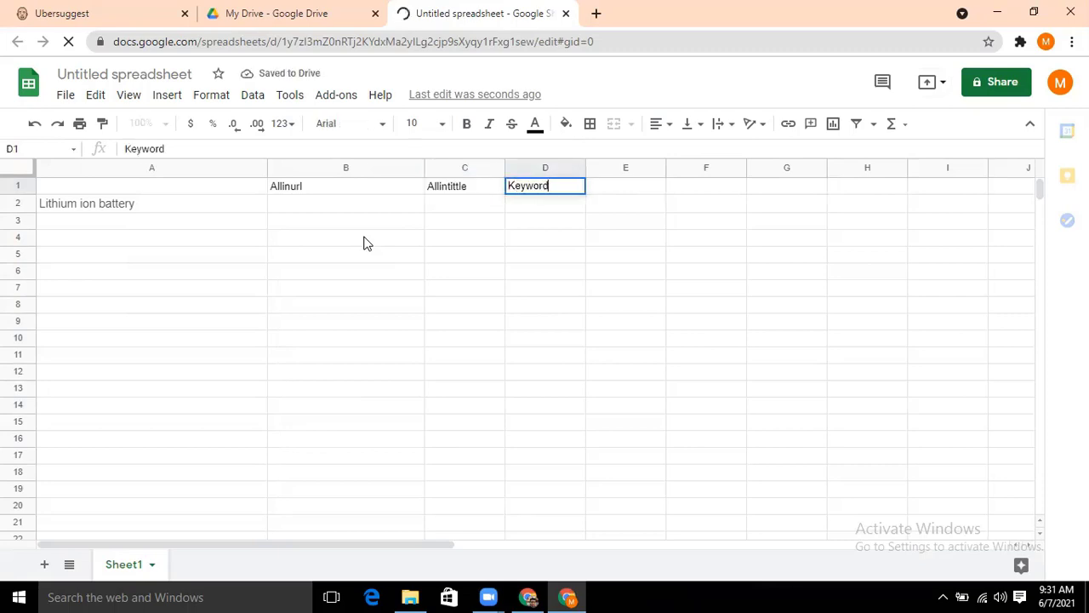
type(" difficulty")
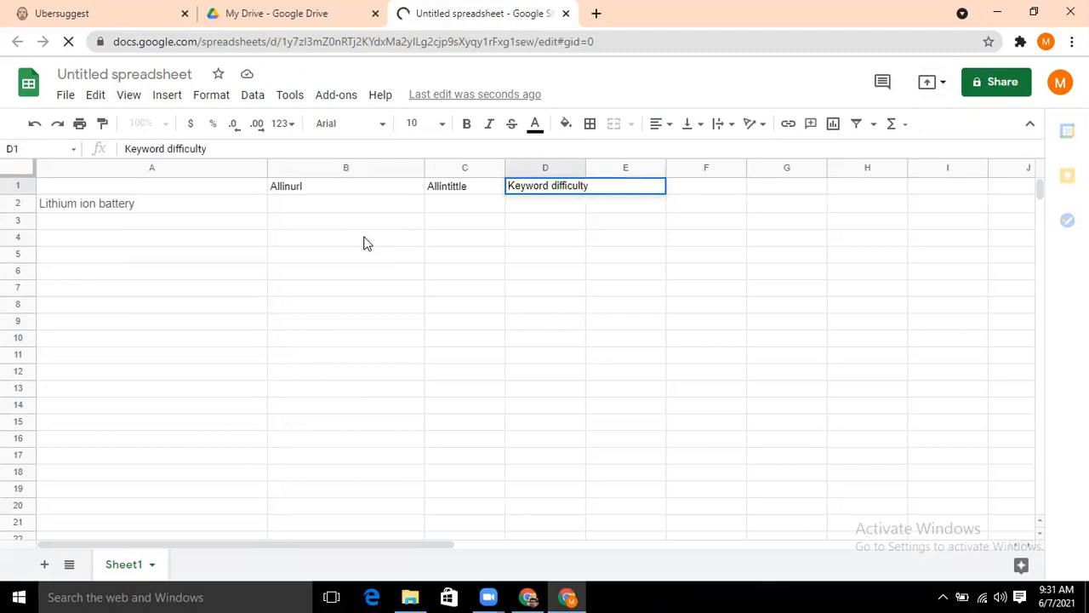
key("Tab")
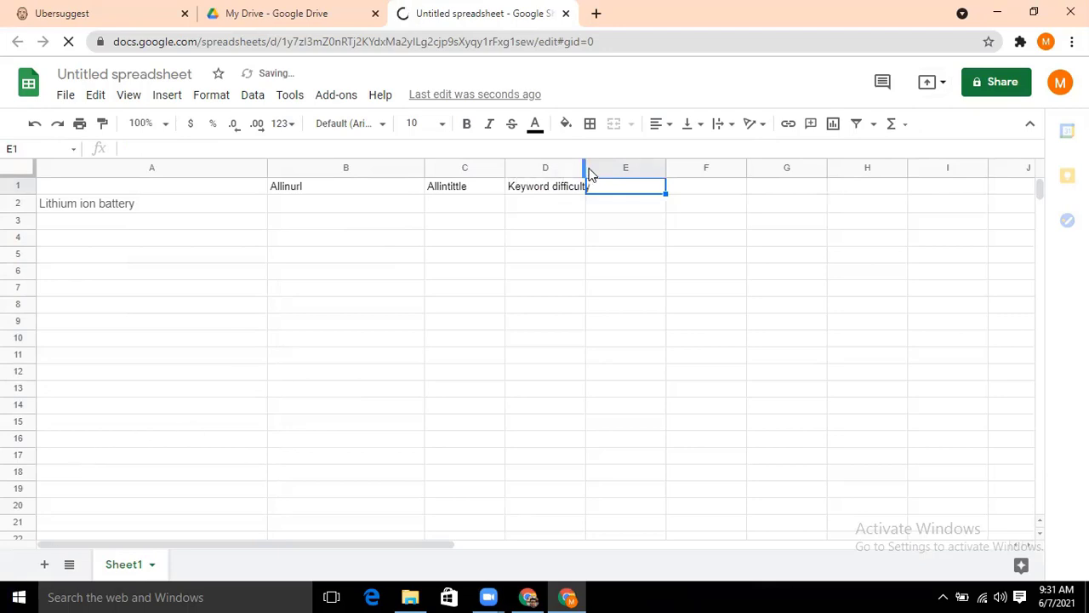
left_click_drag(590, 171, 602, 168)
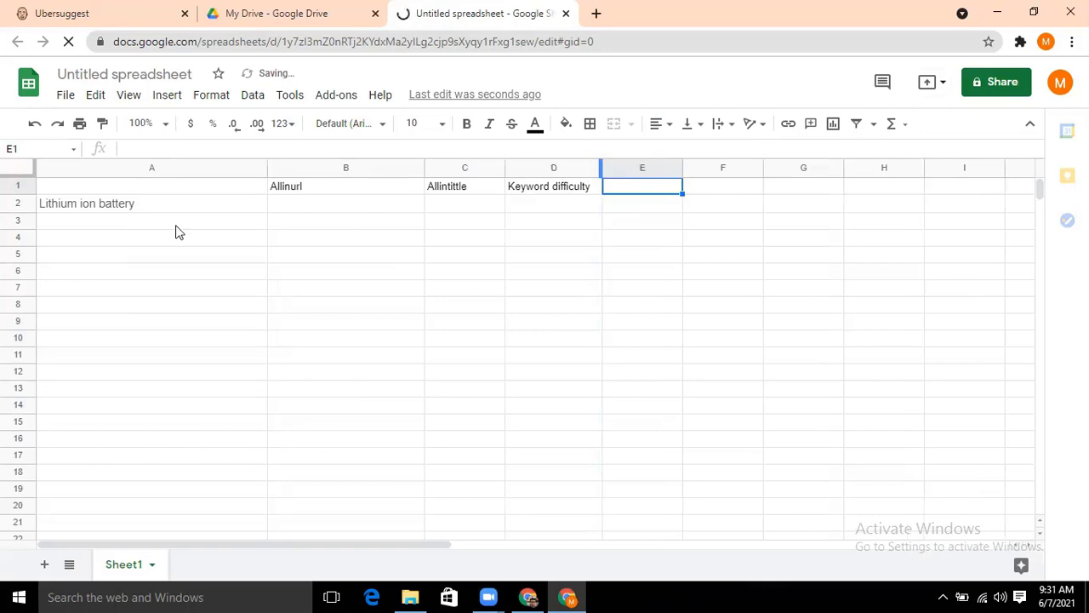
Step: Narrow the Allinurl column slightly and select the empty cell A4
left_click(341, 234)
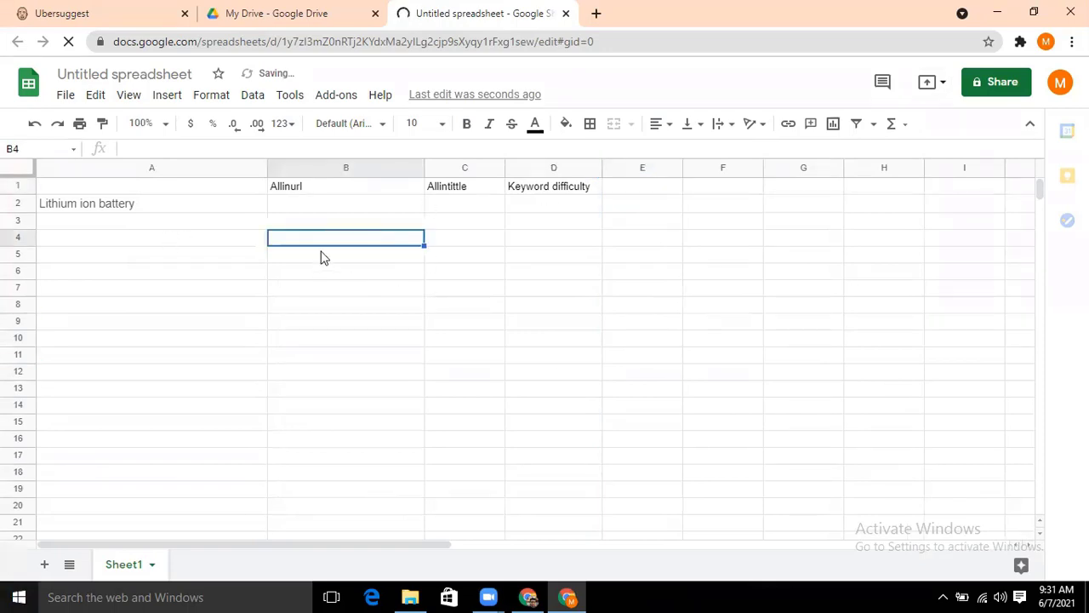
left_click(252, 221)
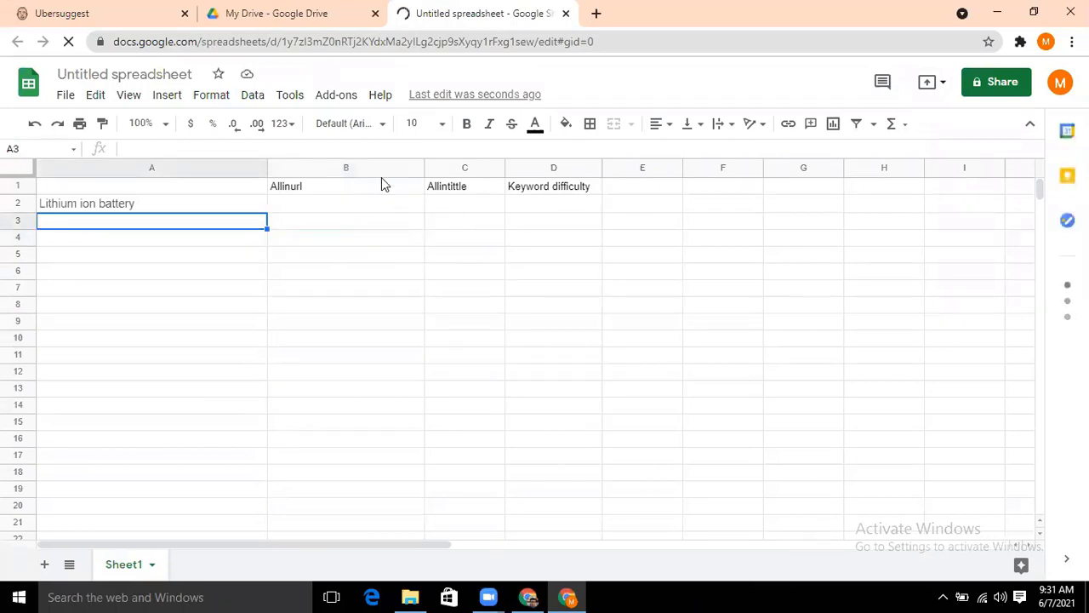
left_click_drag(423, 168, 396, 180)
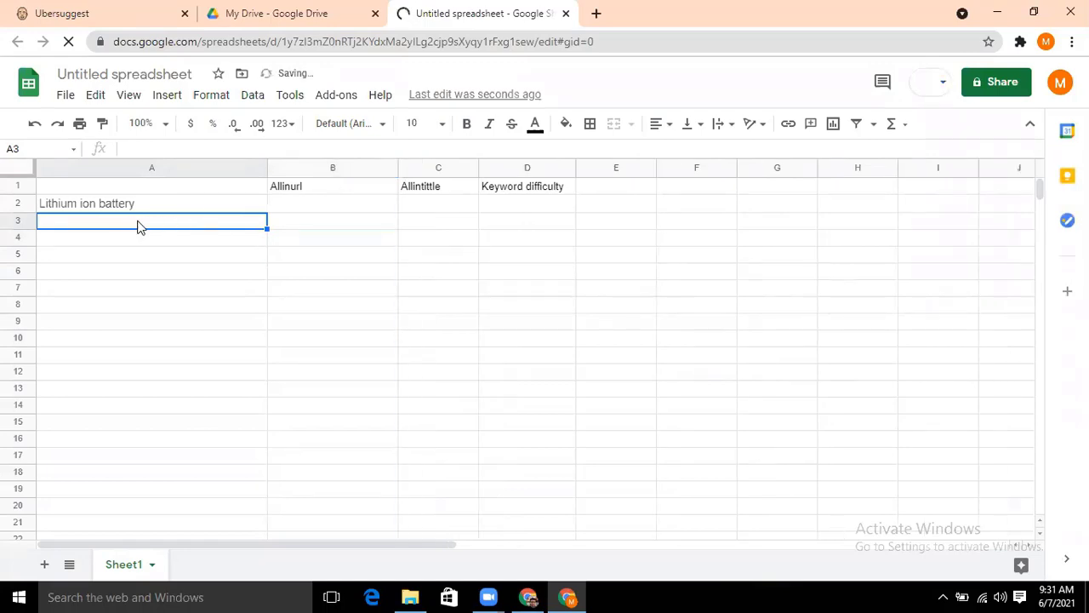
left_click_drag(133, 257, 155, 345)
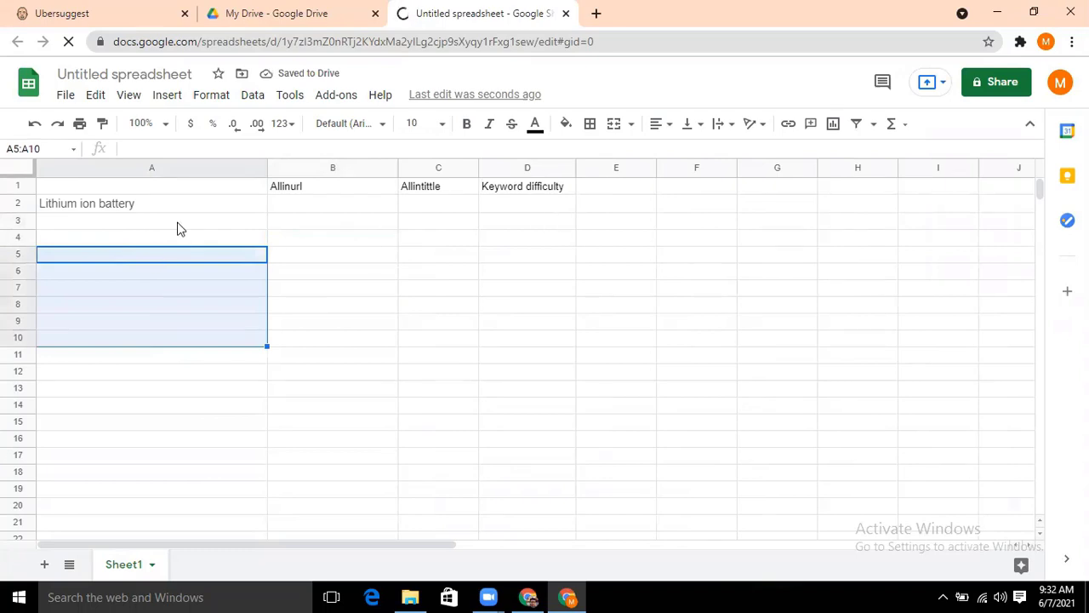
left_click(154, 243)
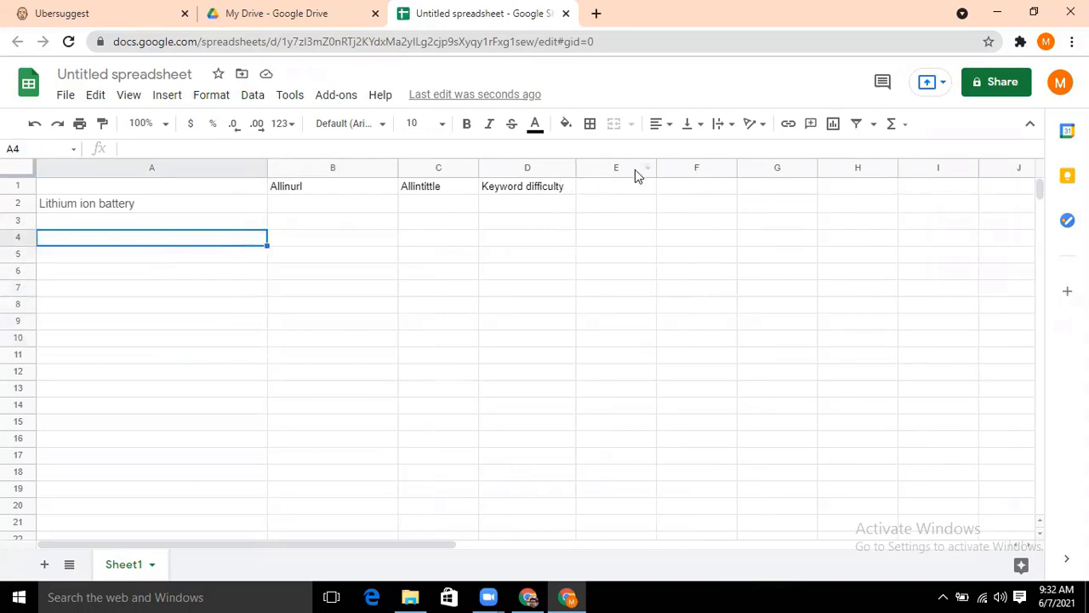
Step: Insert one column to the left of column A and move "Lithium ion battery" from B2 into A2
right_click(223, 175)
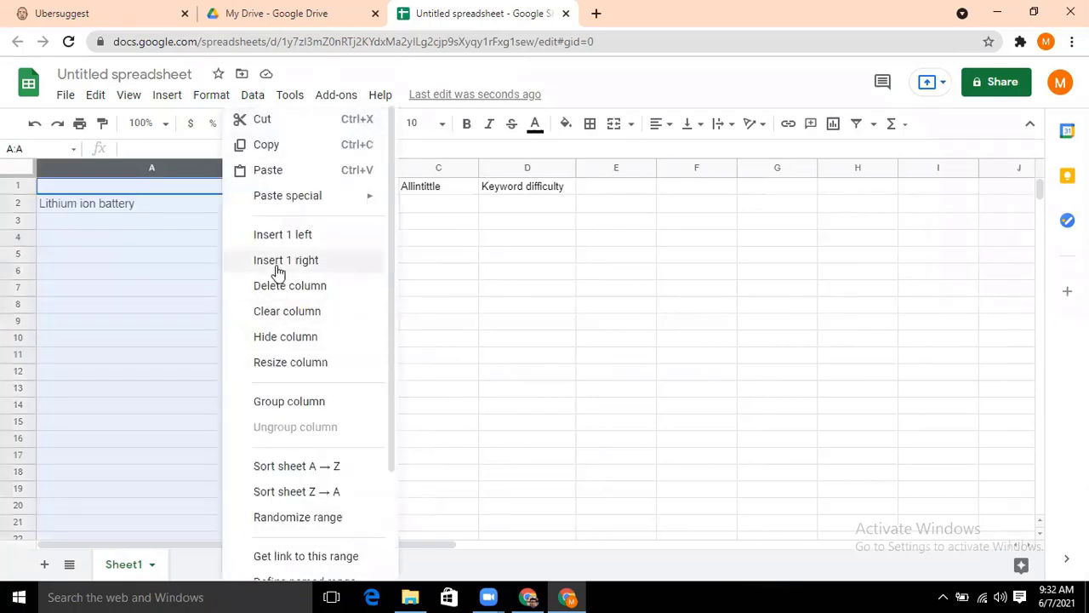
left_click(228, 243)
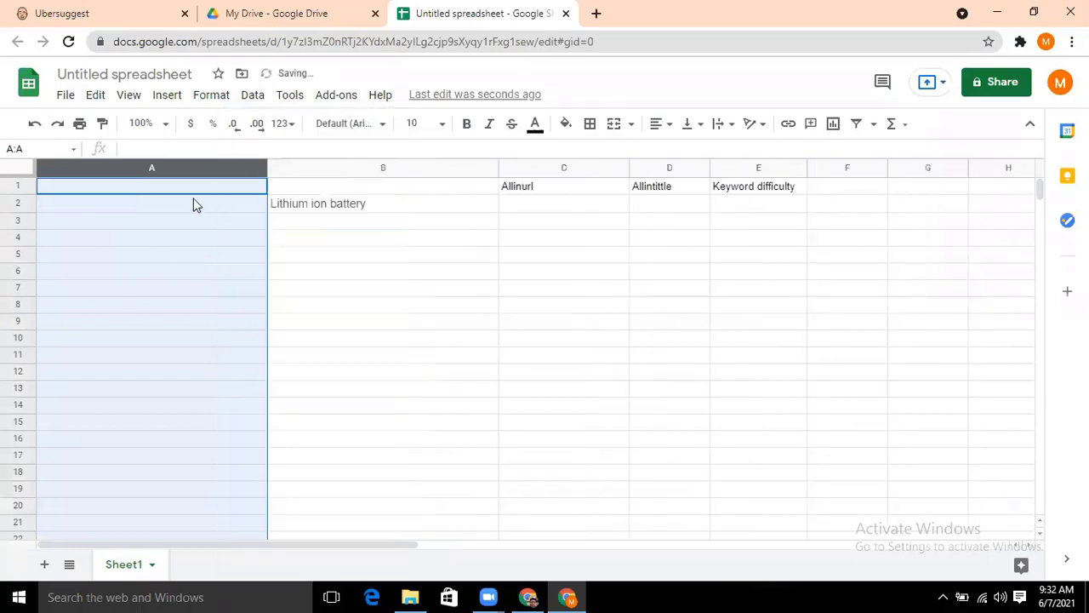
left_click(345, 223)
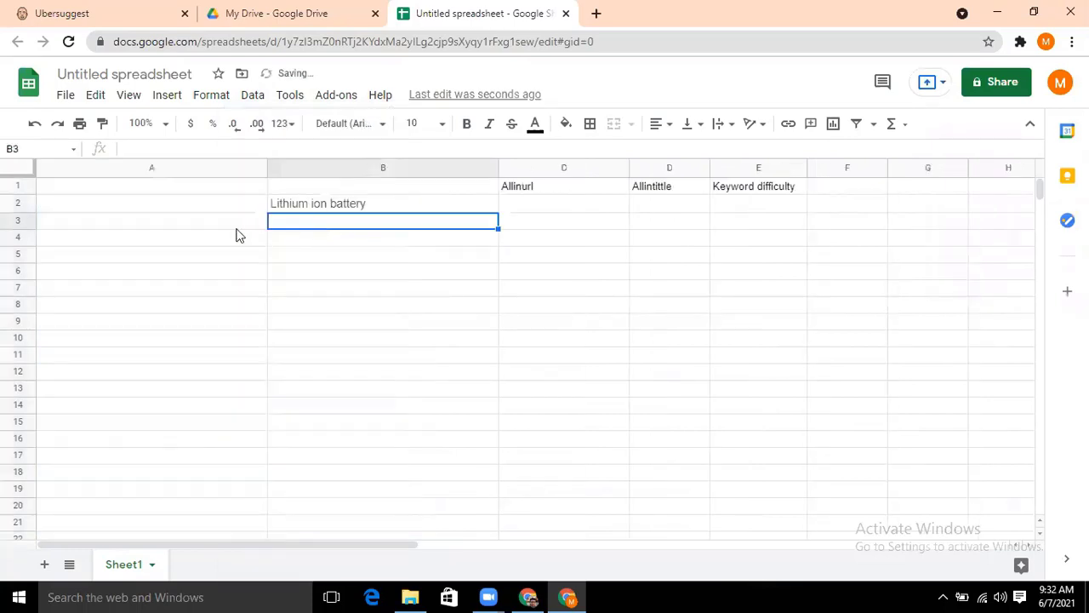
left_click(345, 204)
left_click_drag(352, 194, 246, 205)
left_click(292, 242)
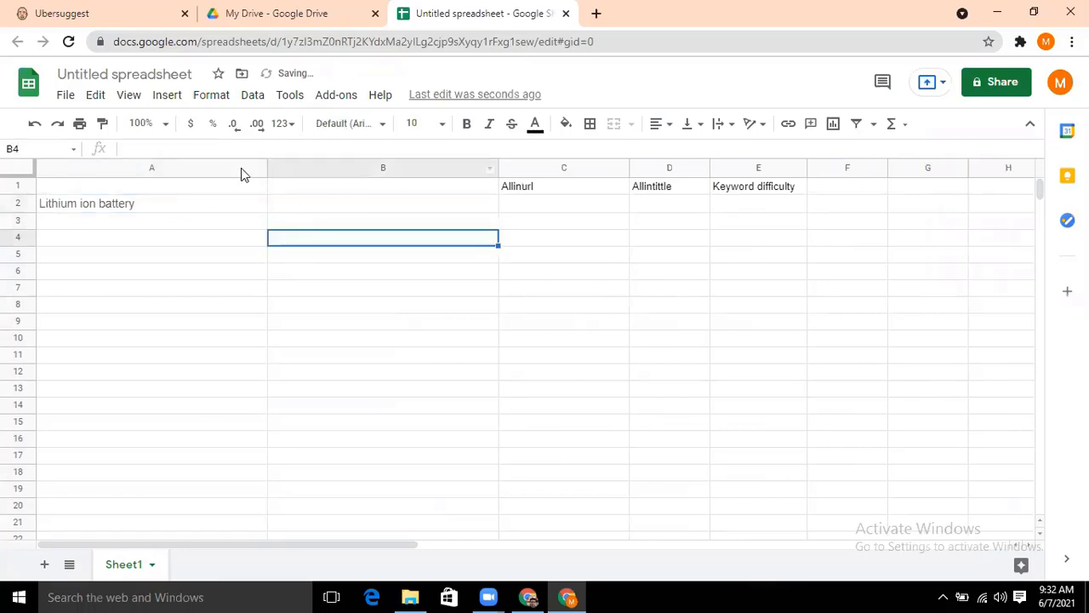
Step: Enter "Longtail keyword" in B4 and move it up to B1 as the header of column B
left_click(93, 207)
left_click(361, 242)
type("Longt")
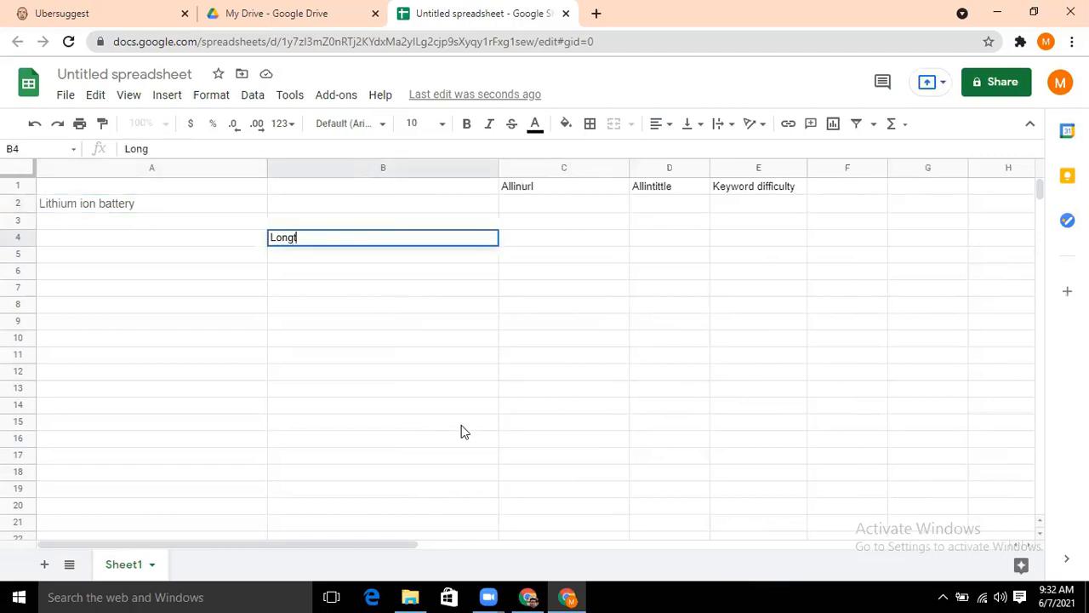
type("ail keyword")
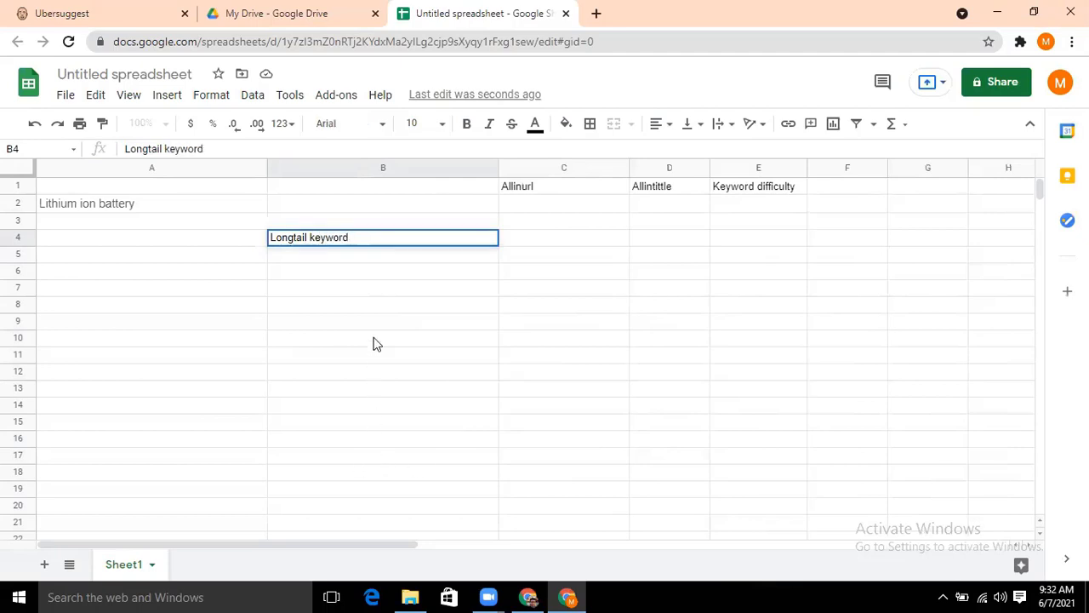
key("Return")
left_click(352, 238)
left_click_drag(352, 230, 351, 189)
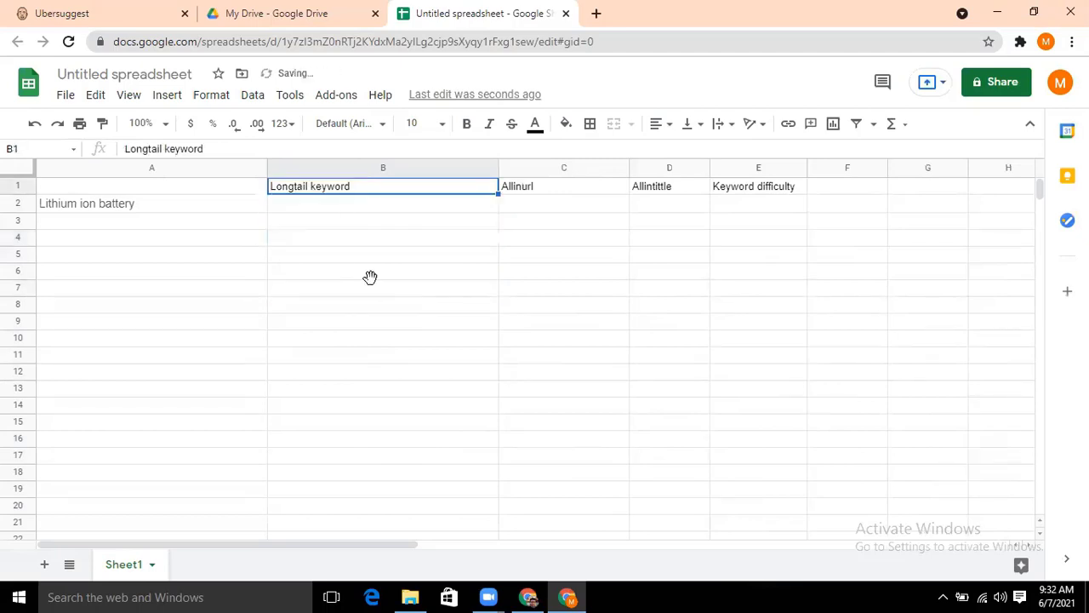
left_click(371, 273)
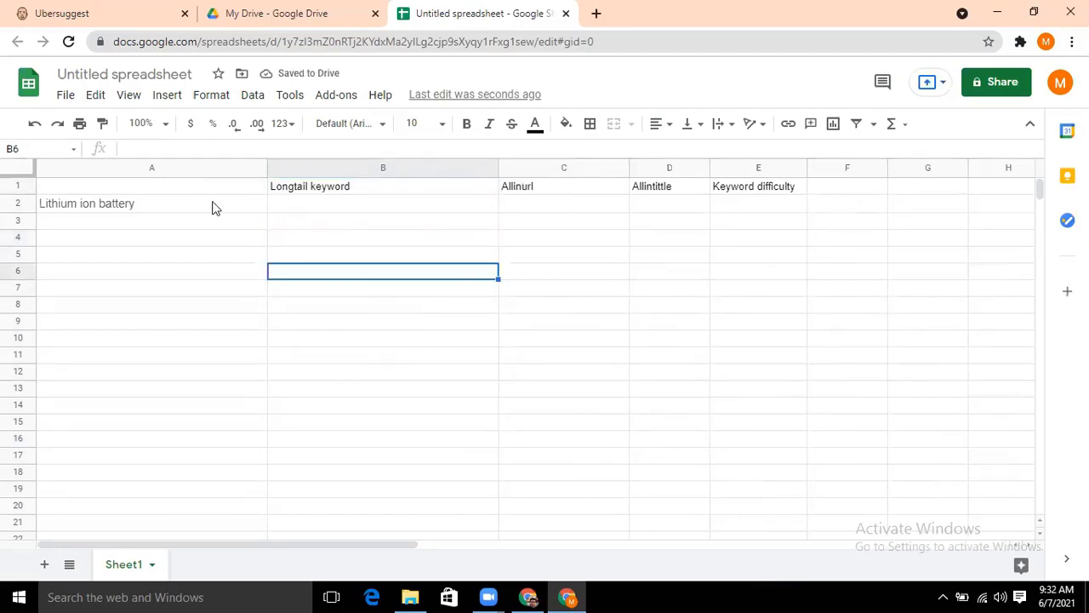
left_click(103, 207)
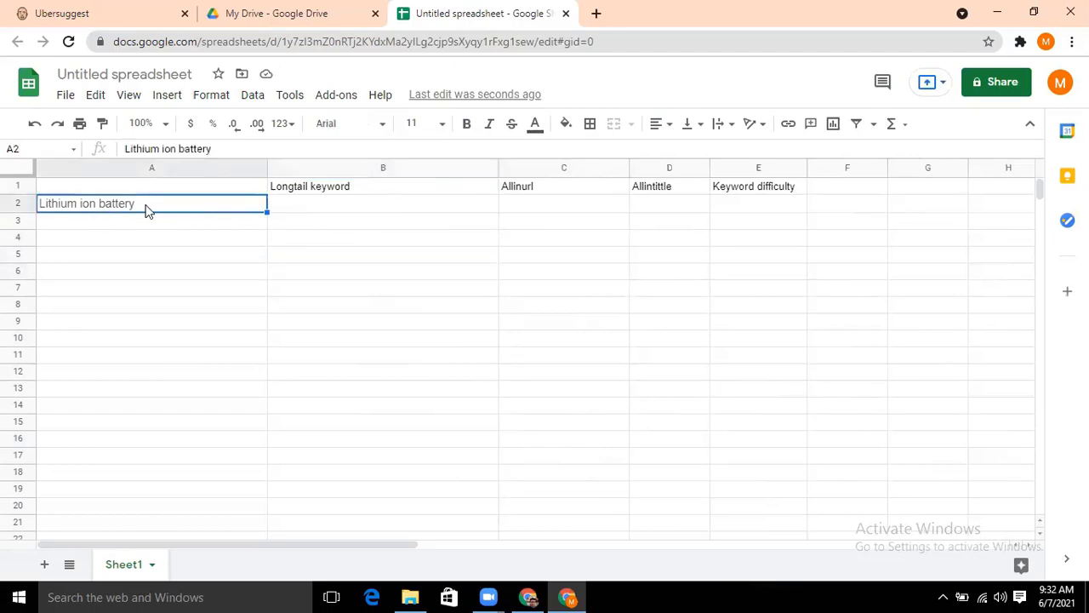
left_click(349, 214)
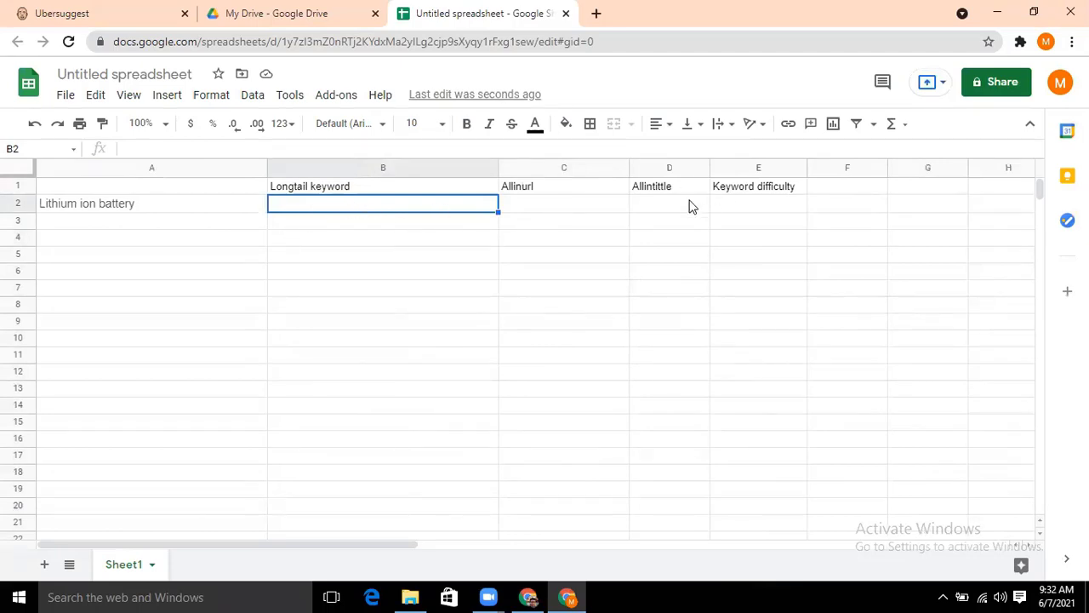
left_click_drag(792, 213, 777, 311)
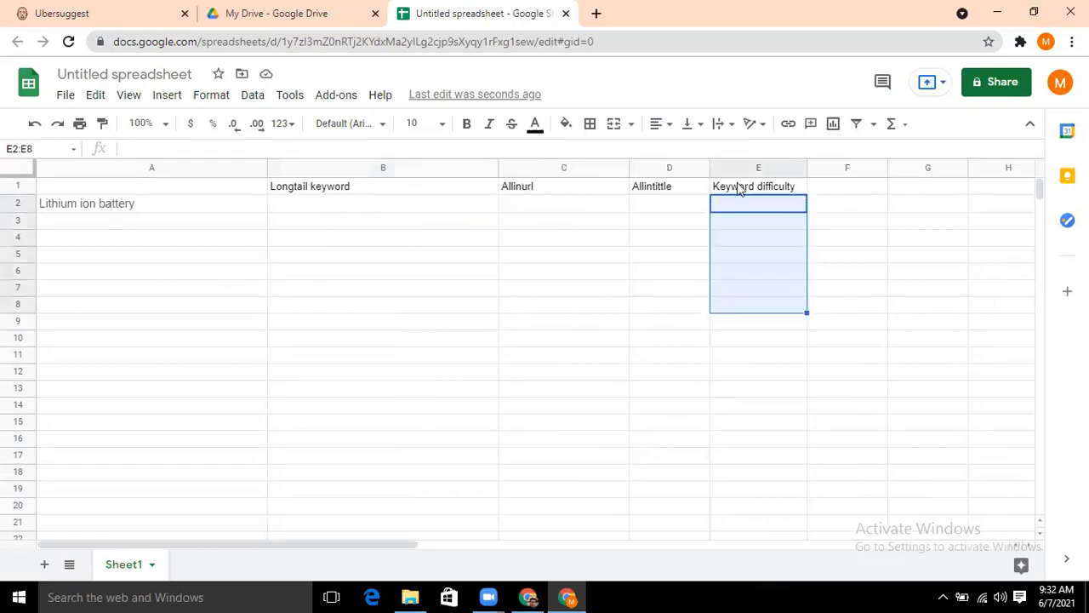
left_click(358, 371)
left_click(365, 337)
key("Up")
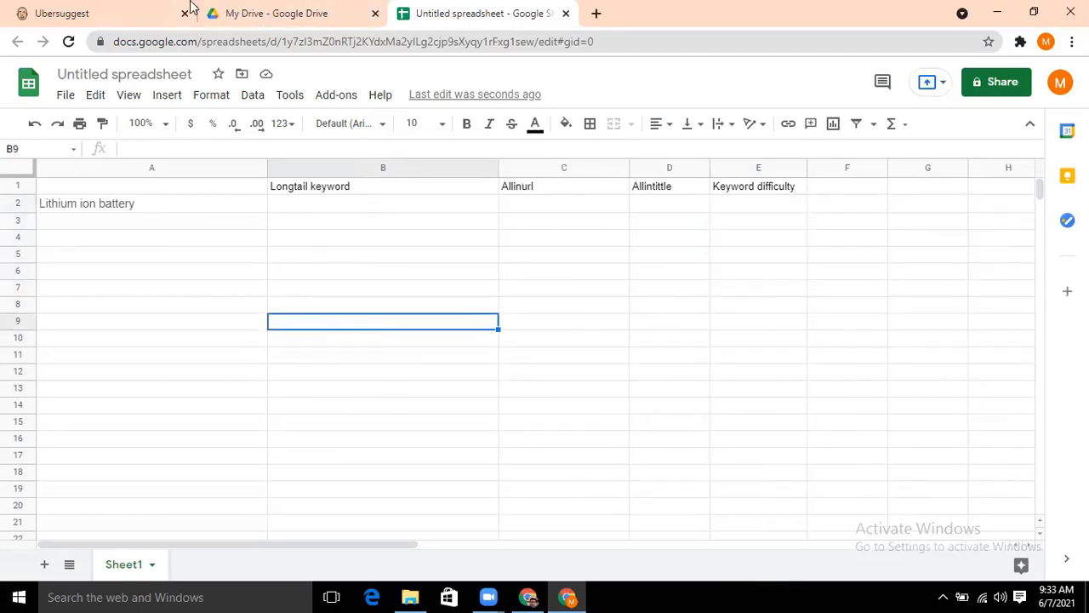